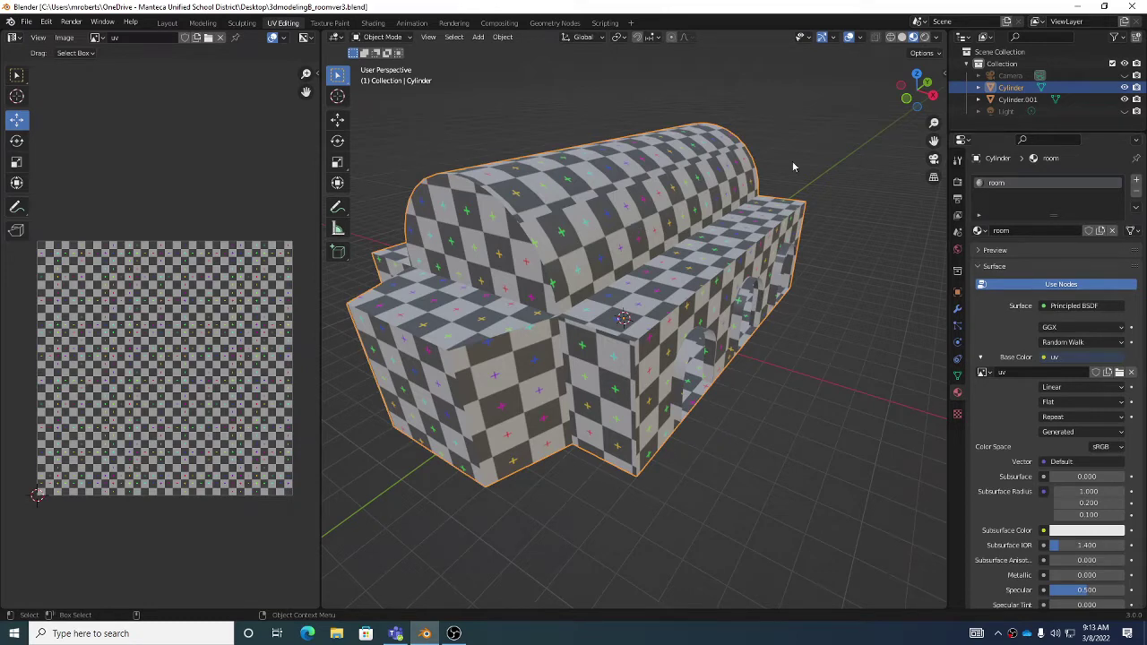
Show the room model in solid shading and open its mesh for editing with the underside in view
click(901, 37)
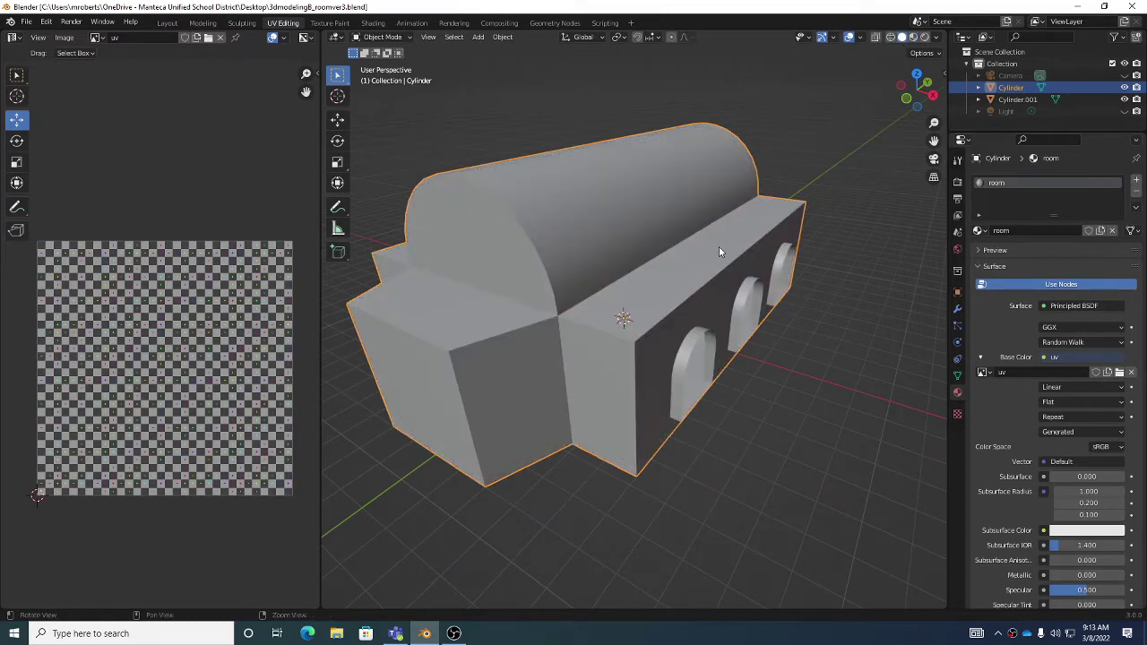
mouse_move(719, 246)
middle_down()
mouse_move(663, 267)
mouse_move(662, 237)
mouse_move(680, 212)
mouse_move(739, 234)
middle_up()
middle_drag(625, 250, 667, 295)
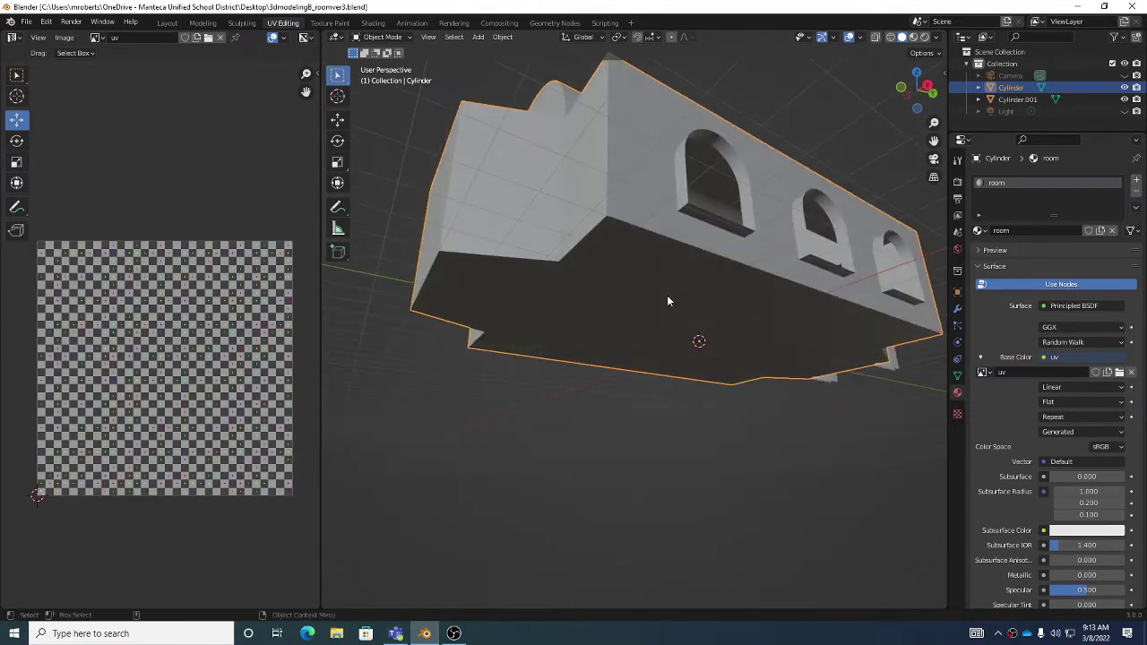
key(Tab)
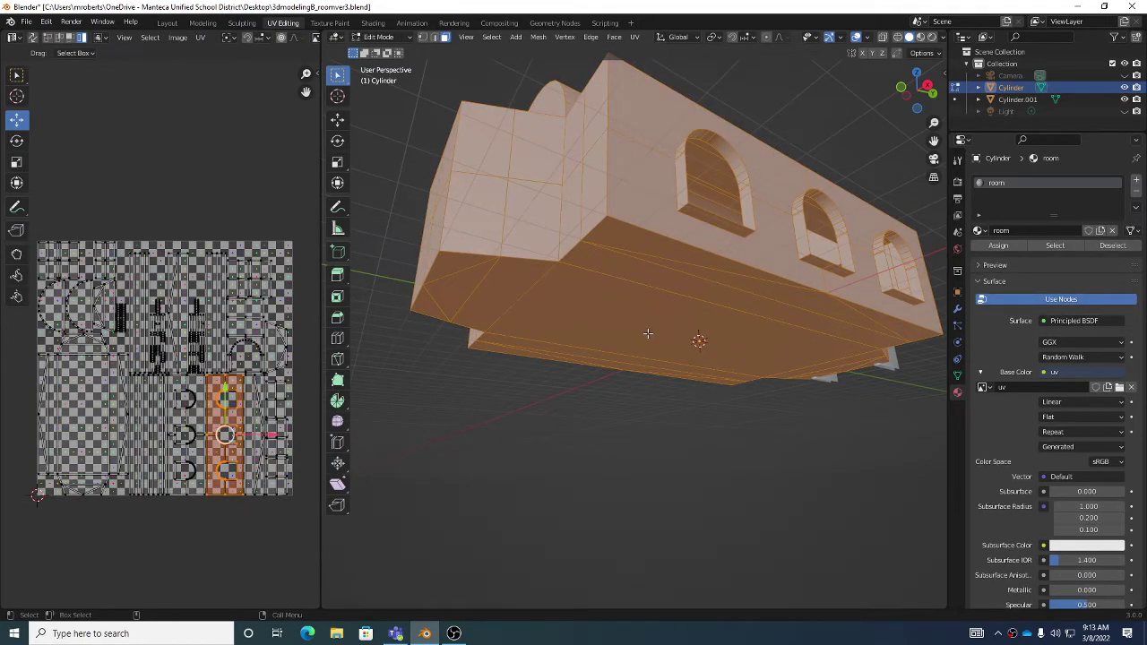
middle_drag(650, 298, 674, 263)
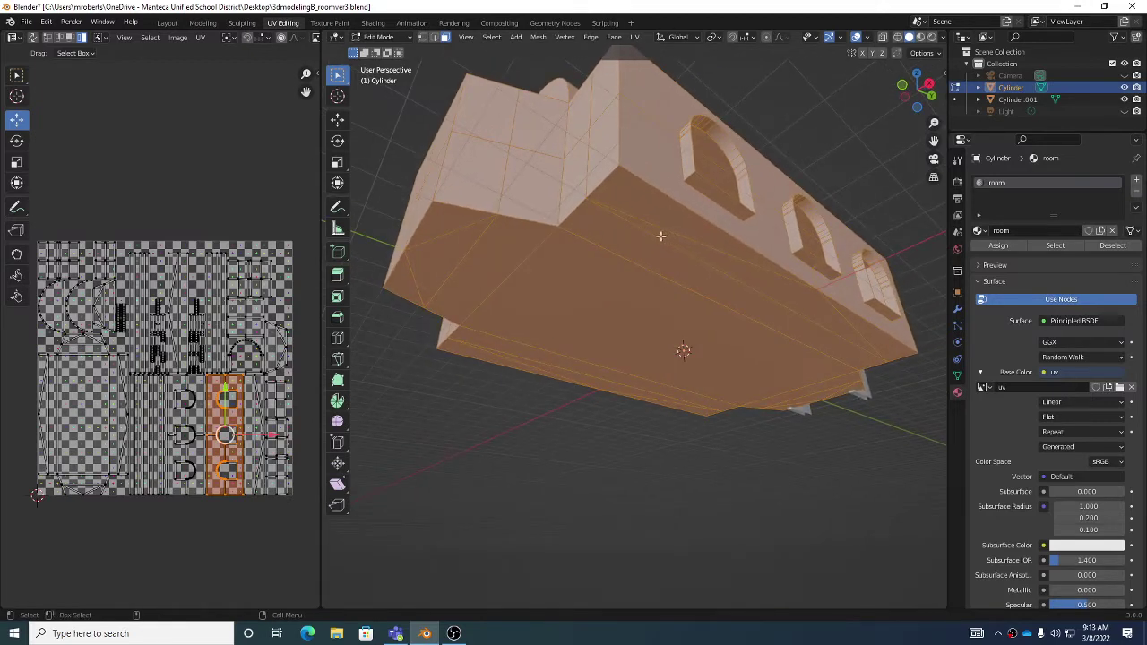
Select only the faces on the underside of the room that form its floor, using Circle Select
key(c)
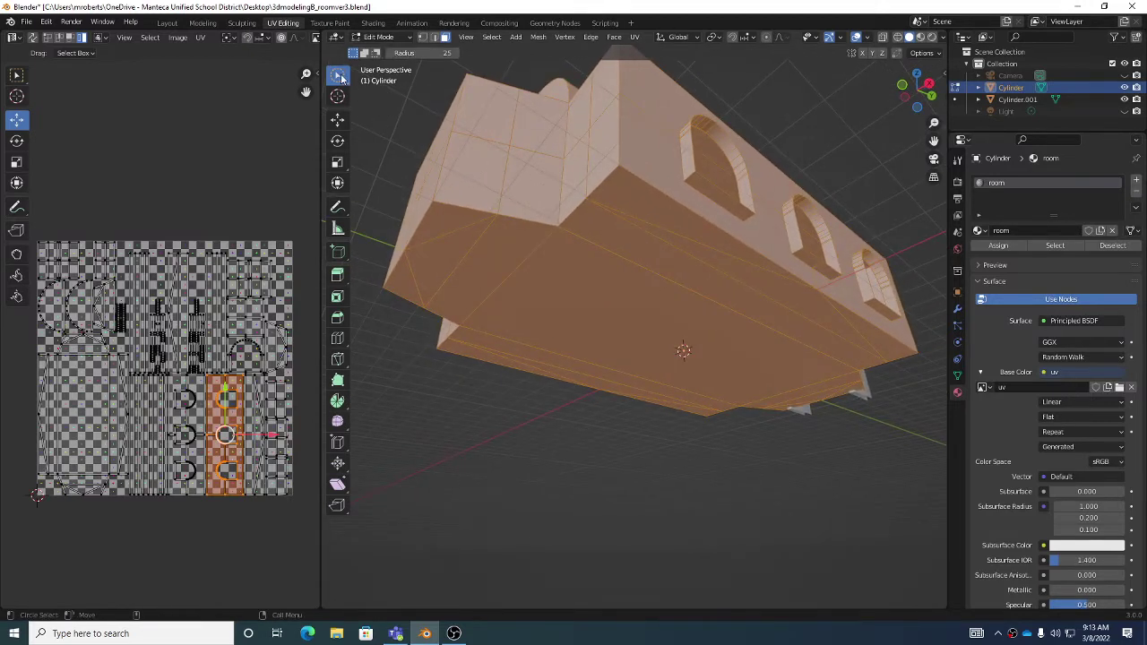
right_click(439, 135)
click(341, 78)
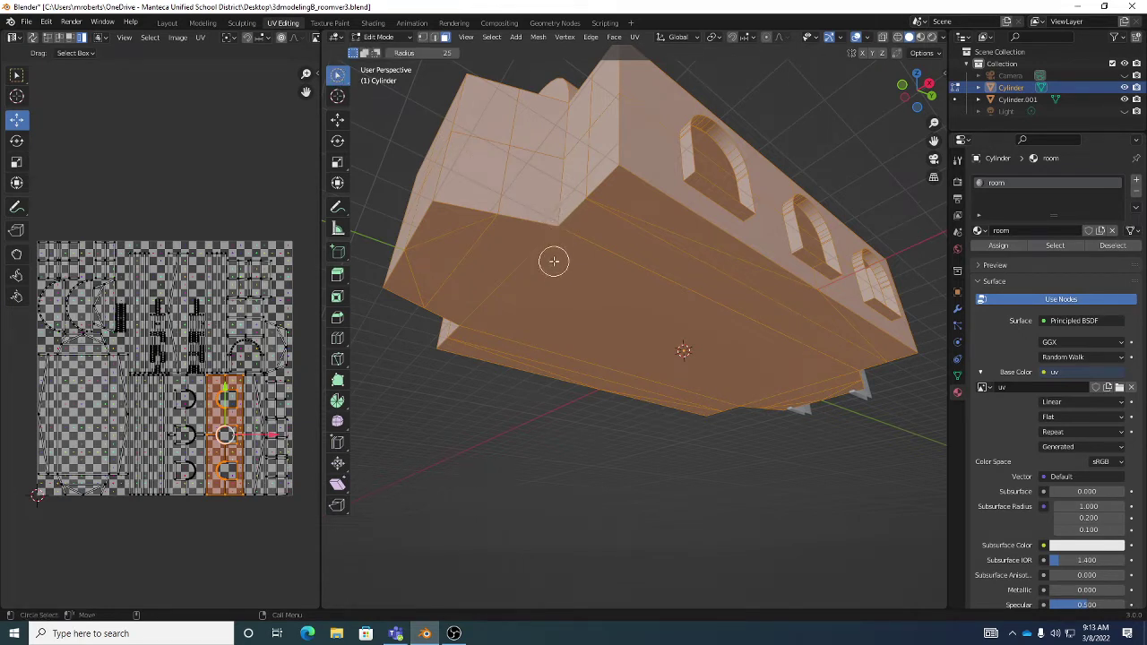
mouse_move(449, 238)
mouse_down()
mouse_move(435, 235)
mouse_move(418, 266)
mouse_move(569, 290)
mouse_move(614, 256)
mouse_move(690, 248)
mouse_up()
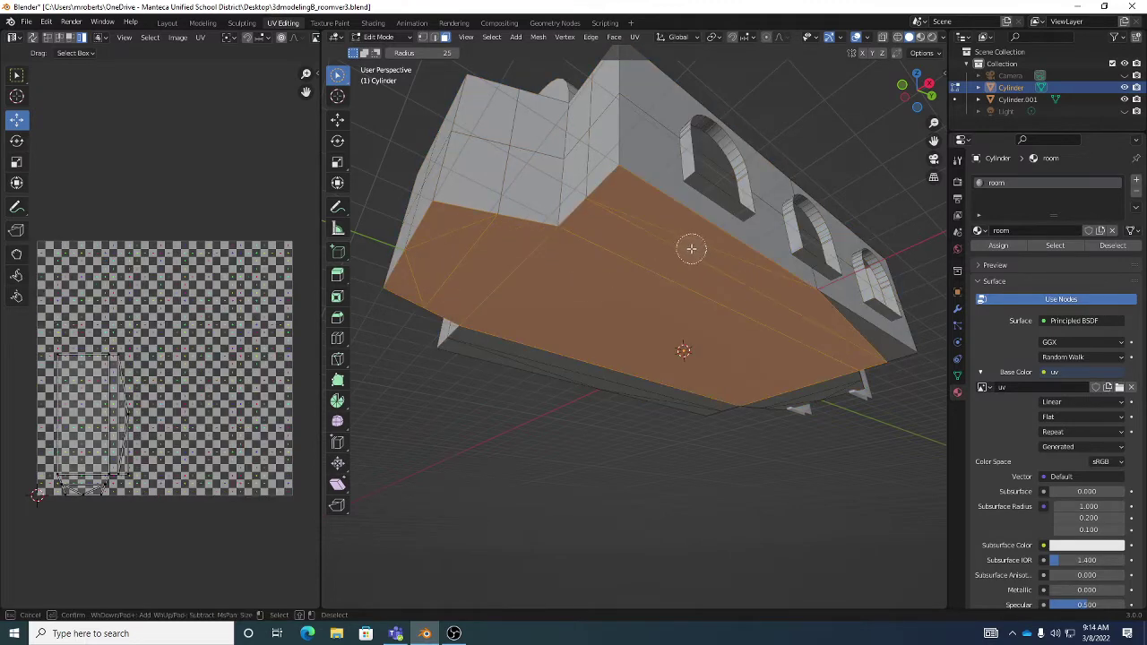
mouse_move(689, 249)
middle_down()
mouse_move(696, 272)
mouse_move(636, 279)
mouse_move(668, 266)
middle_up()
middle_drag(676, 197, 700, 252)
mouse_move(700, 252)
mouse_down()
mouse_move(735, 243)
mouse_move(725, 199)
mouse_up()
mouse_move(725, 200)
middle_down()
mouse_move(691, 243)
mouse_move(711, 212)
mouse_move(660, 210)
middle_up()
mouse_move(660, 210)
mouse_down()
mouse_move(675, 329)
mouse_move(692, 372)
mouse_up()
middle_drag(692, 372, 655, 341)
Separate the selected floor faces into their own object, return to Object Mode and select the floor
right_click(699, 352)
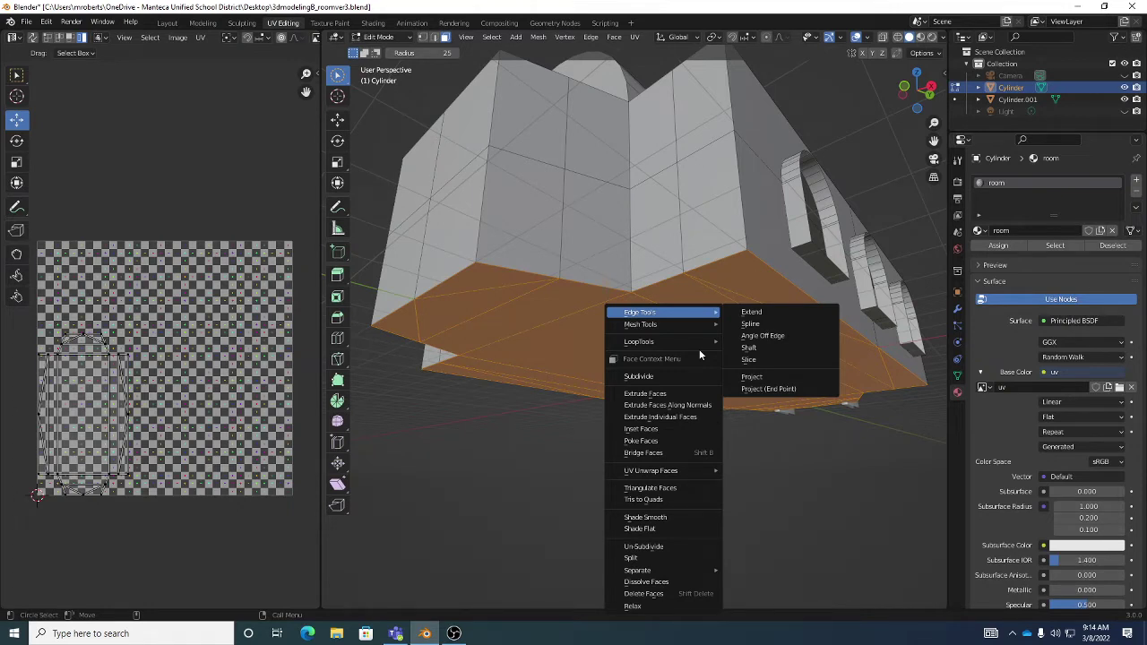
mouse_move(688, 572)
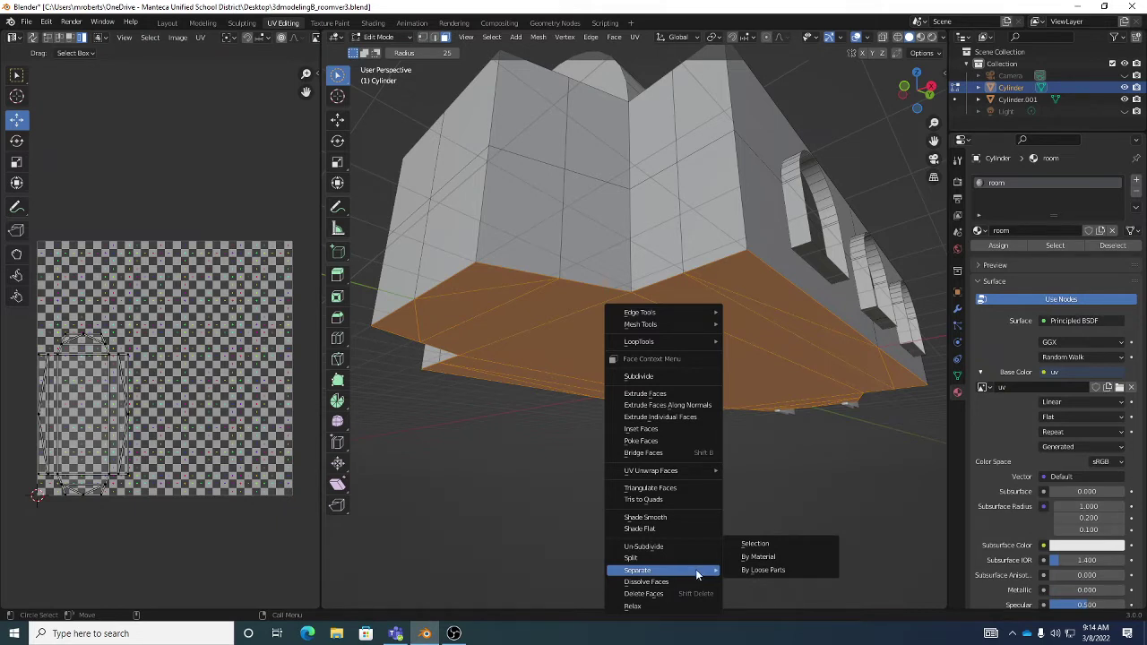
click(773, 549)
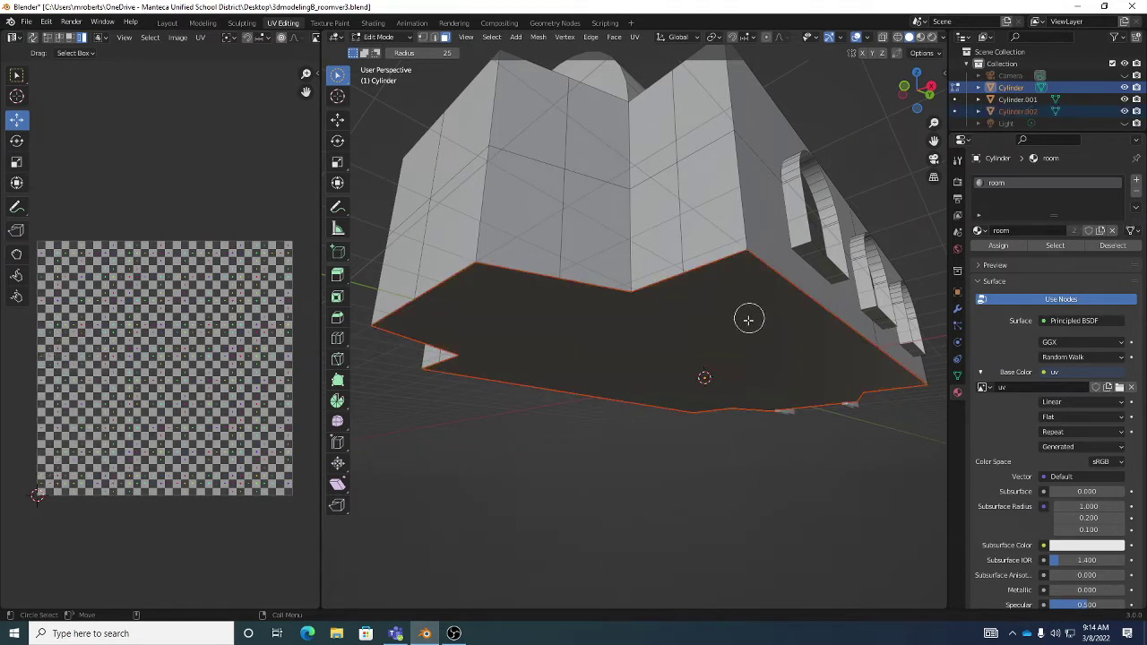
key(Tab)
click(748, 325)
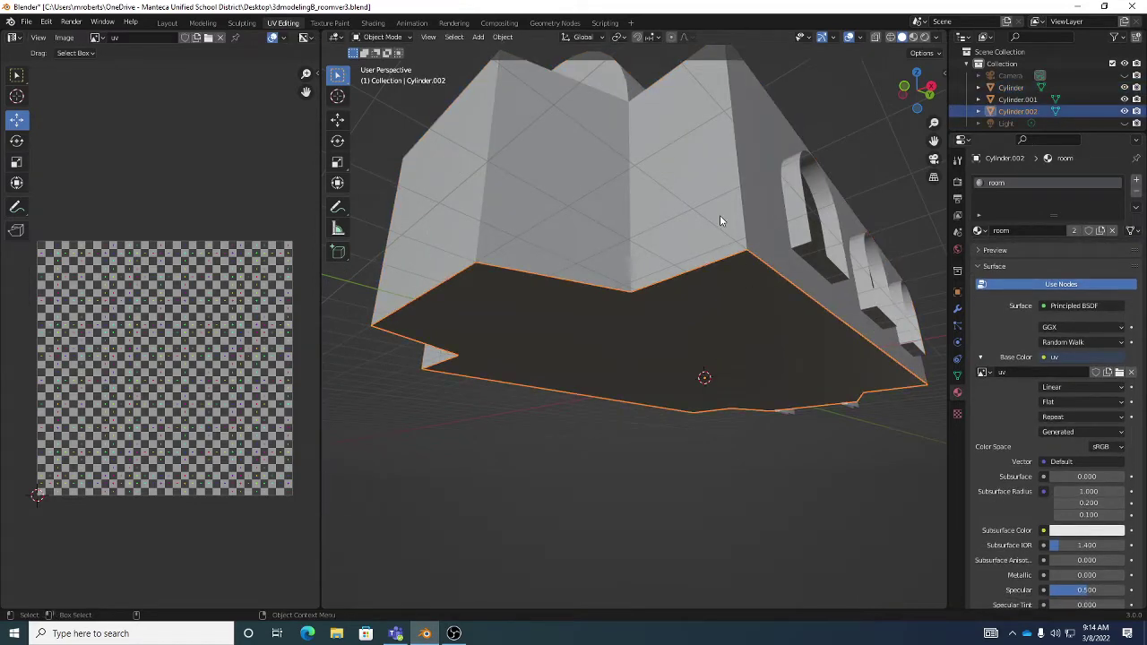
Check the separation by selecting the room shell and the floor in turn, and hiding and unhiding the floor
click(731, 280)
click(736, 288)
click(738, 290)
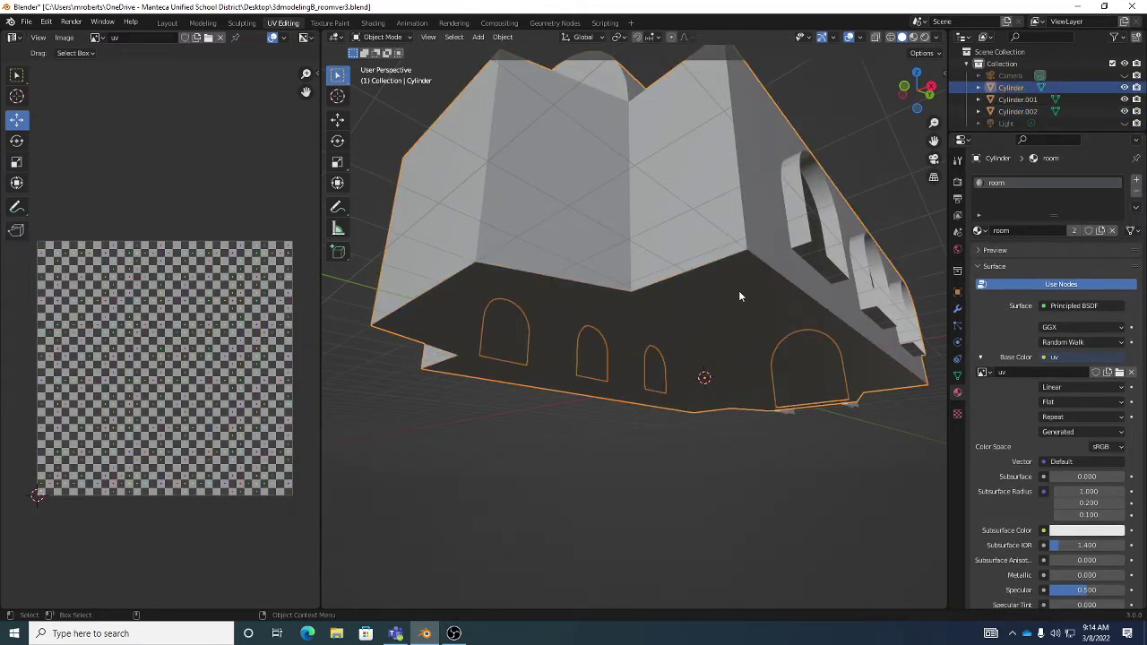
middle_drag(738, 290, 699, 328)
click(693, 330)
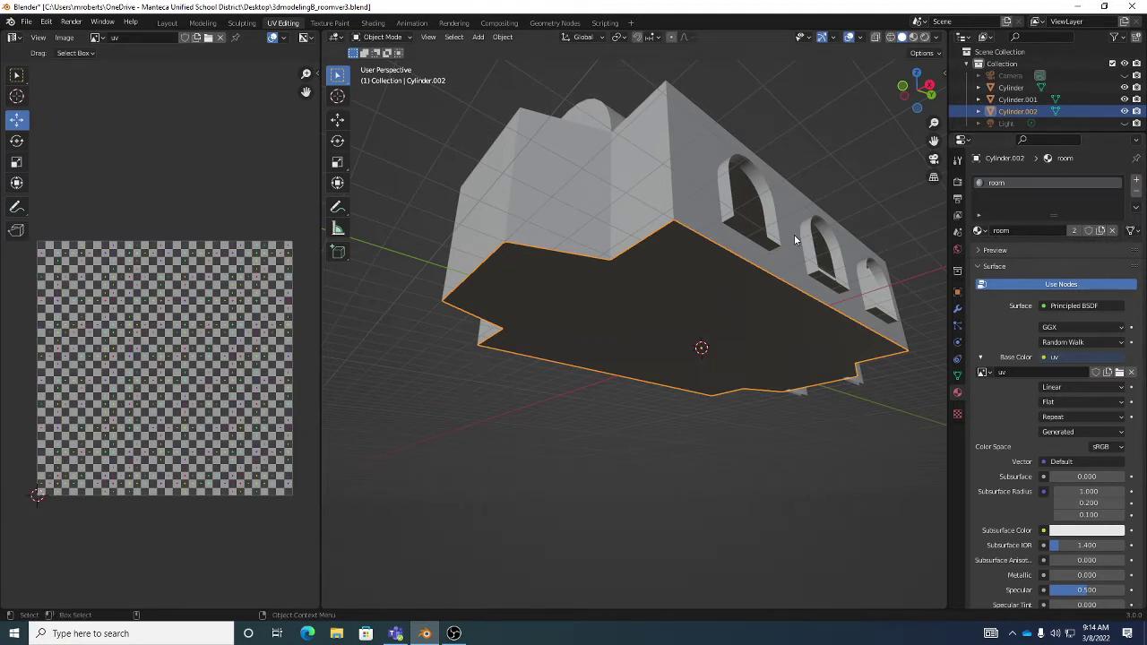
key(h)
key(alt+h)
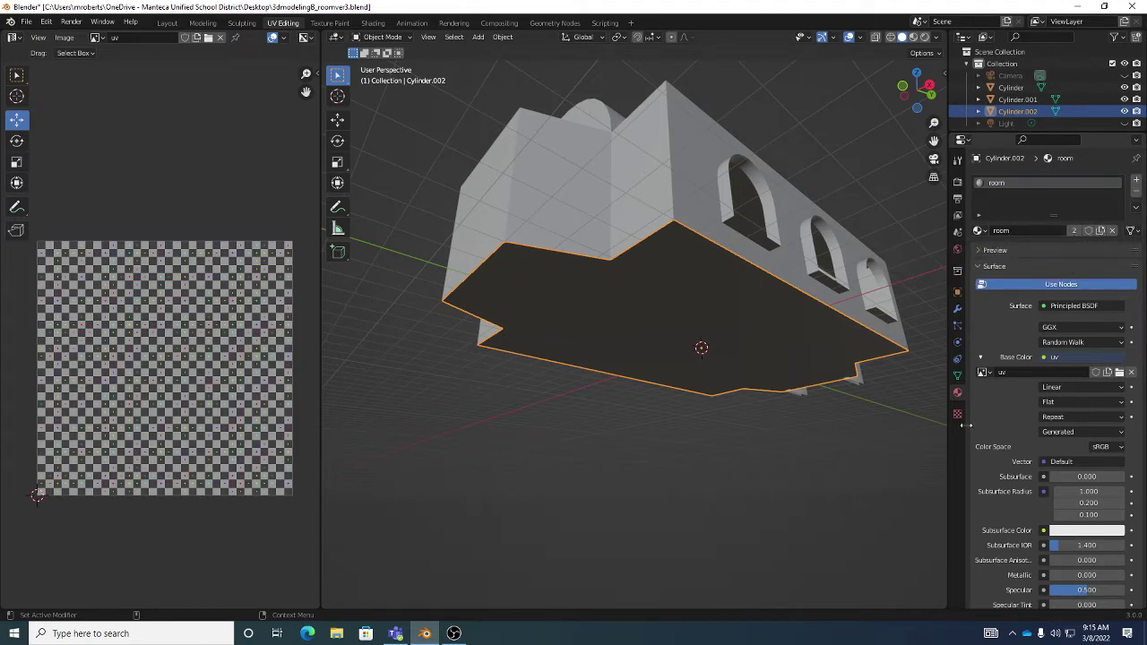
Make an independent copy of the floor's material and name it "room floor"
click(1101, 231)
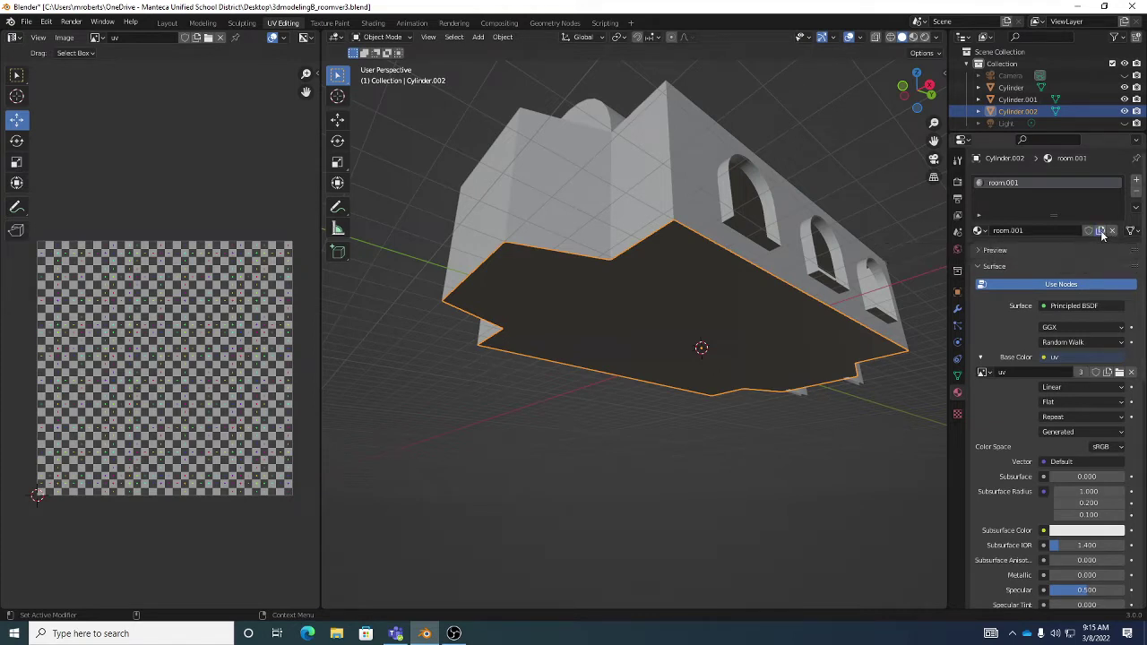
double_click(1043, 229)
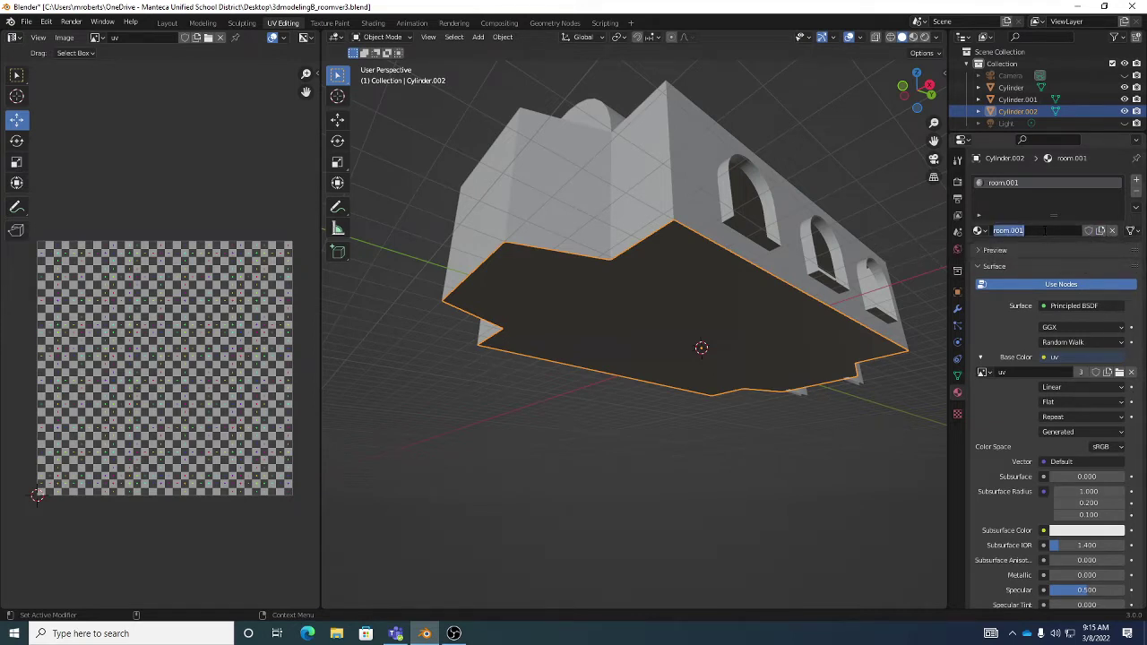
click(1042, 230)
key(BackSpace)
key(BackSpace)
key(BackSpace)
key(BackSpace)
text(floor)
key(Return)
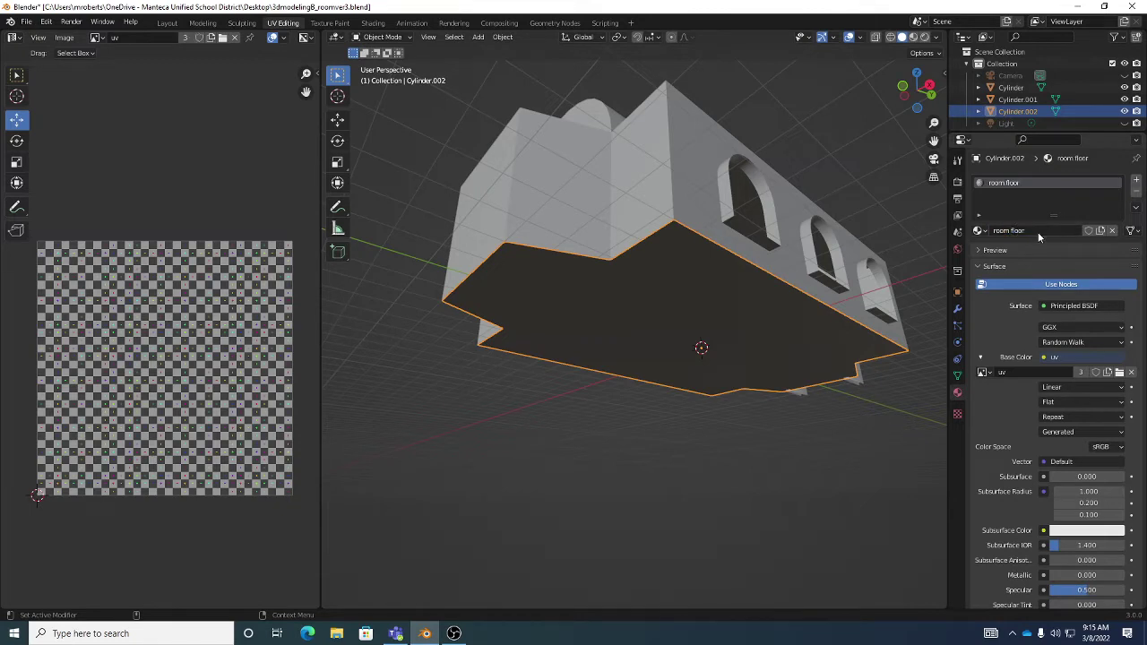
Compare the materials of the room shell and the floor by selecting each object in turn
click(805, 228)
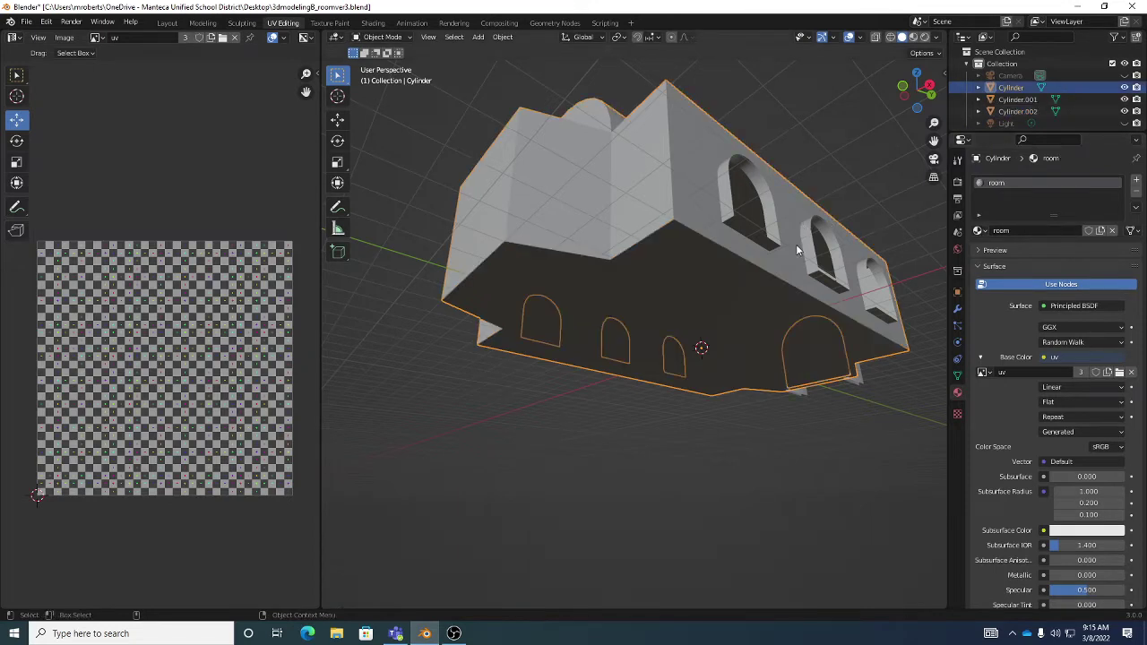
click(779, 292)
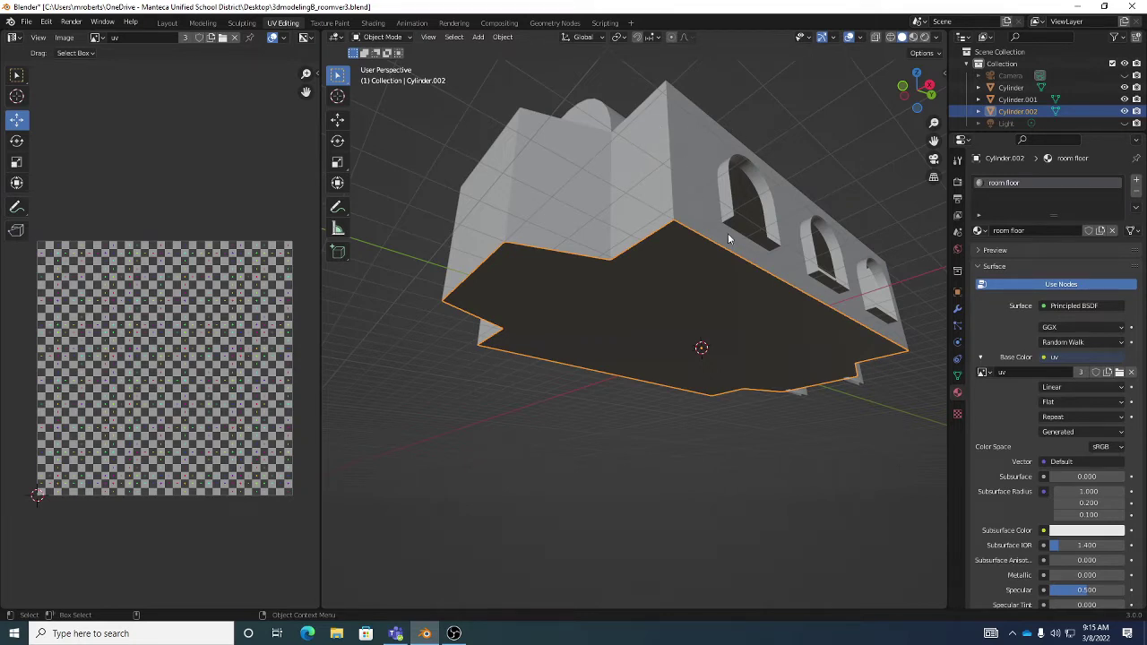
middle_drag(727, 238, 752, 306)
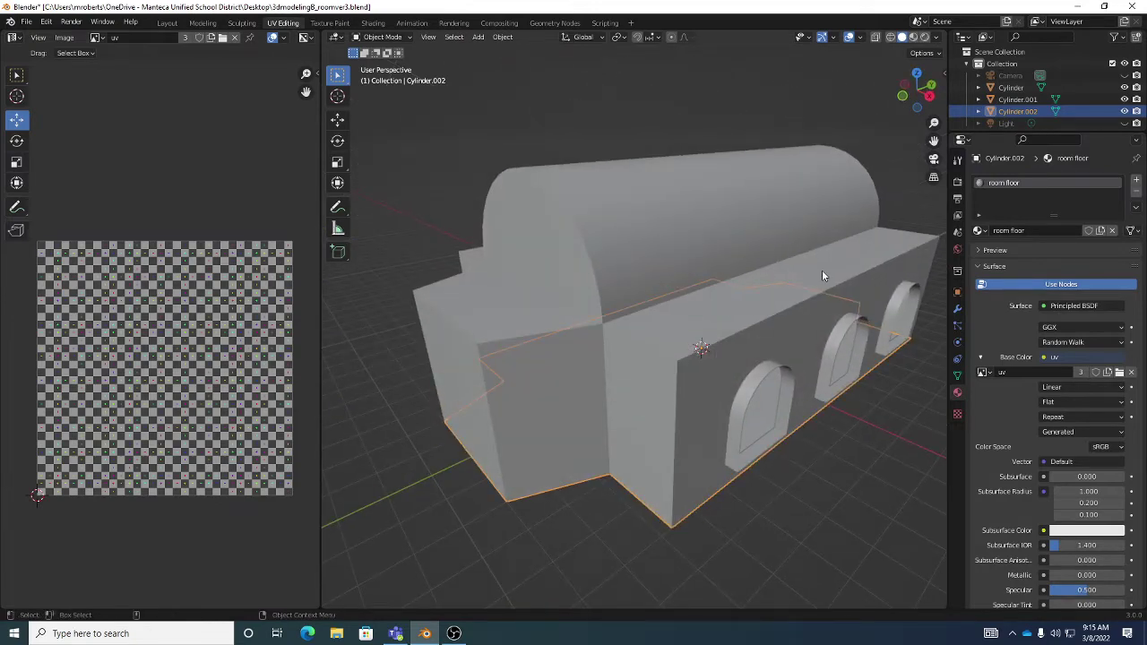
click(779, 229)
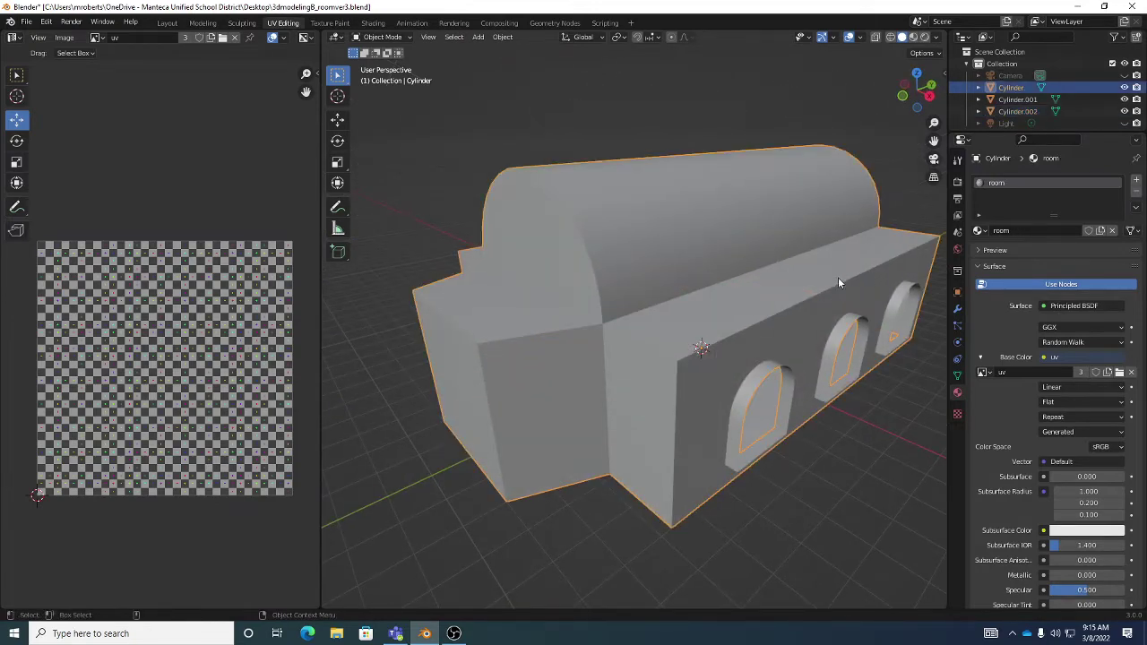
middle_drag(838, 283, 807, 258)
click(777, 306)
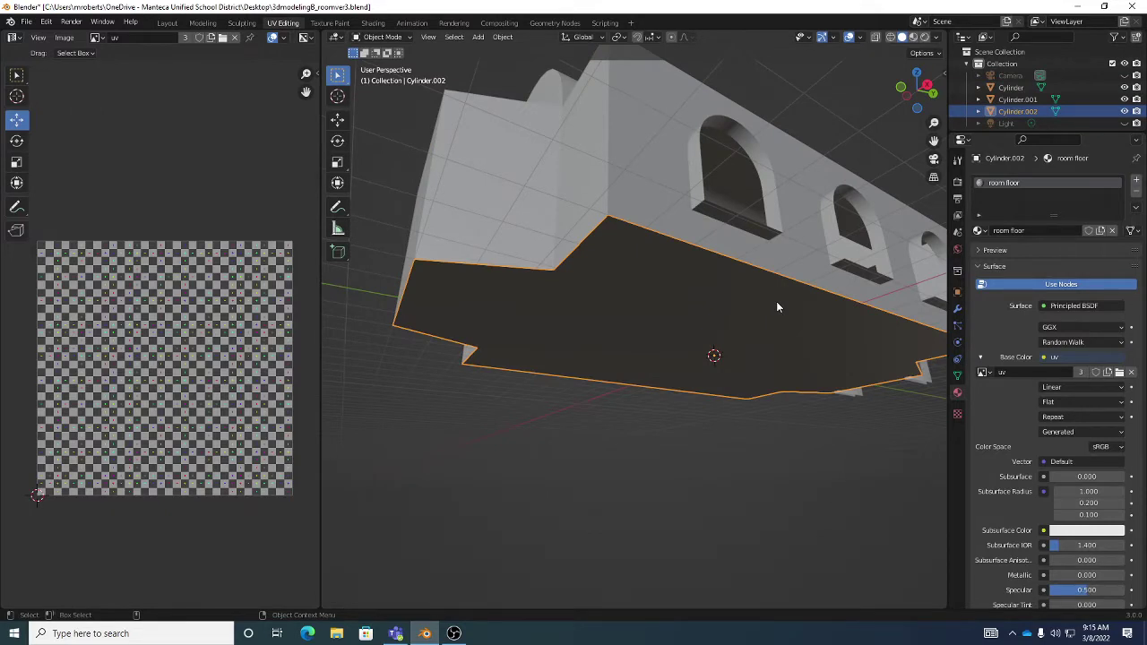
middle_drag(779, 298, 763, 269)
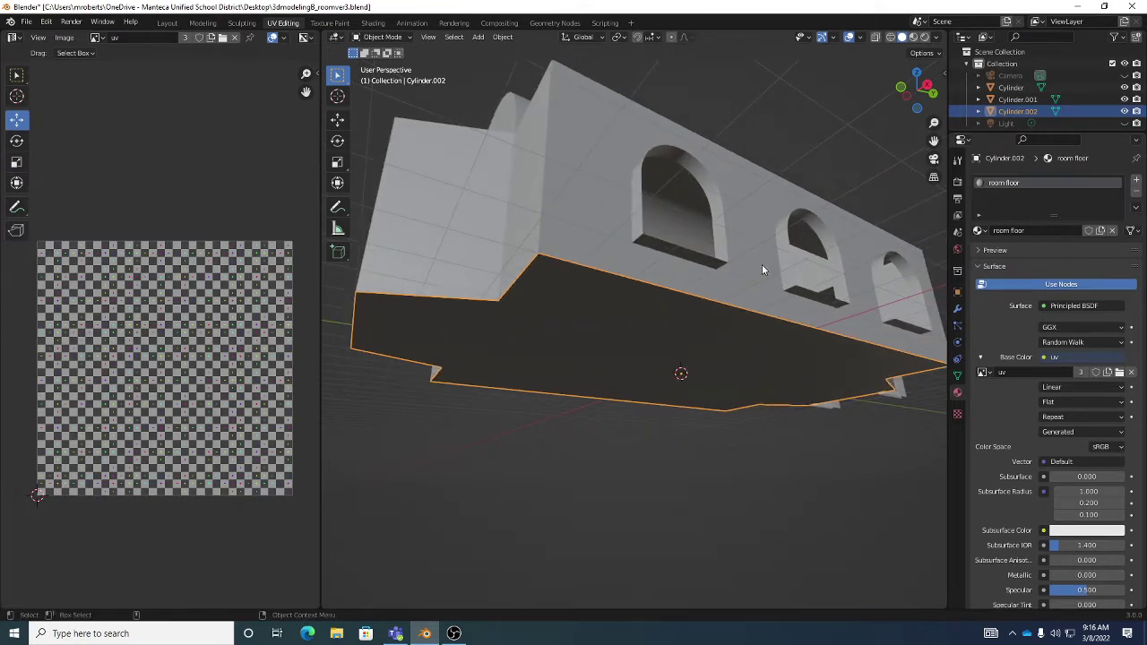
click(795, 220)
click(735, 323)
middle_drag(748, 312, 744, 341)
Select the room shell and display the model in Material Preview shading, with the side windows in view
click(730, 203)
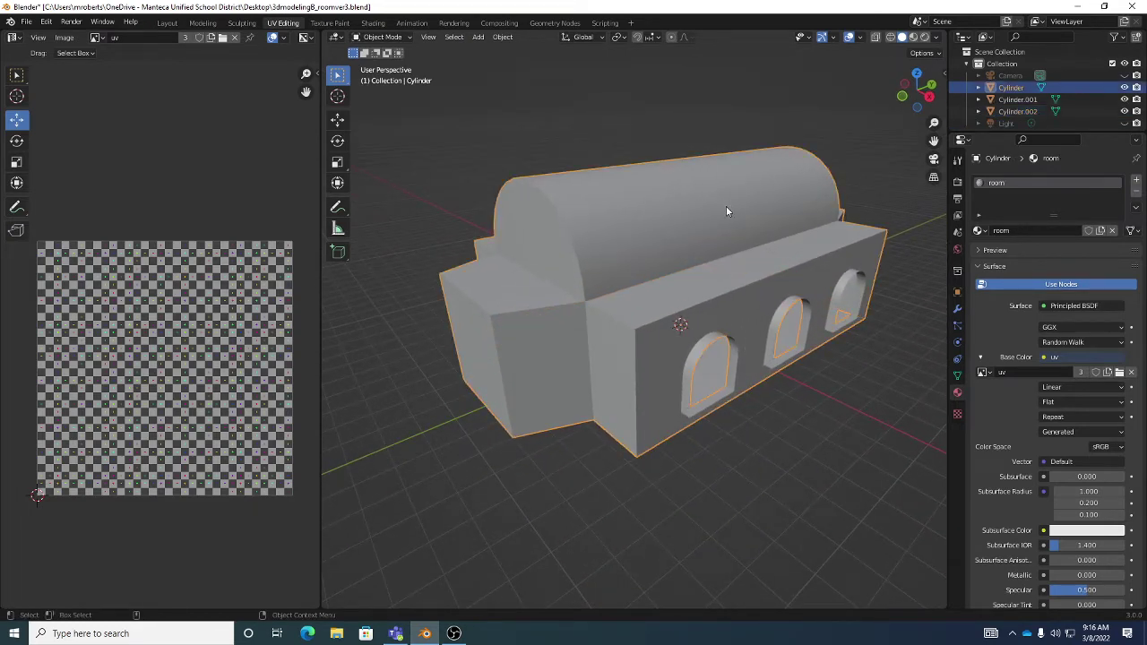
middle_drag(726, 206, 734, 293)
scroll(722, 279, up, 3)
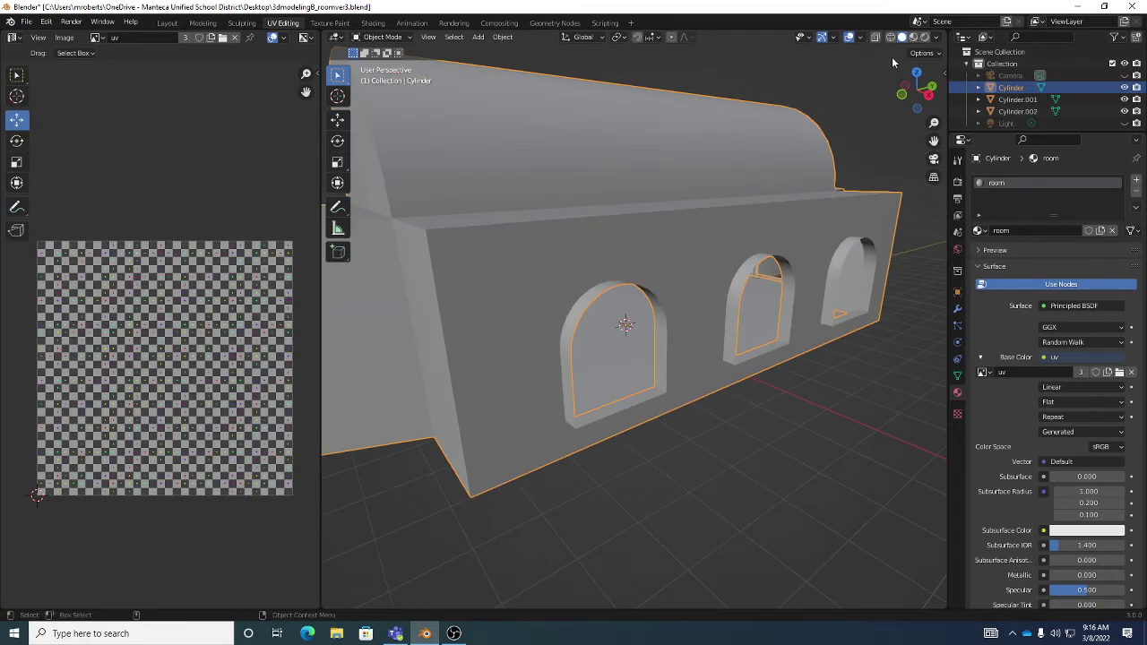
click(913, 37)
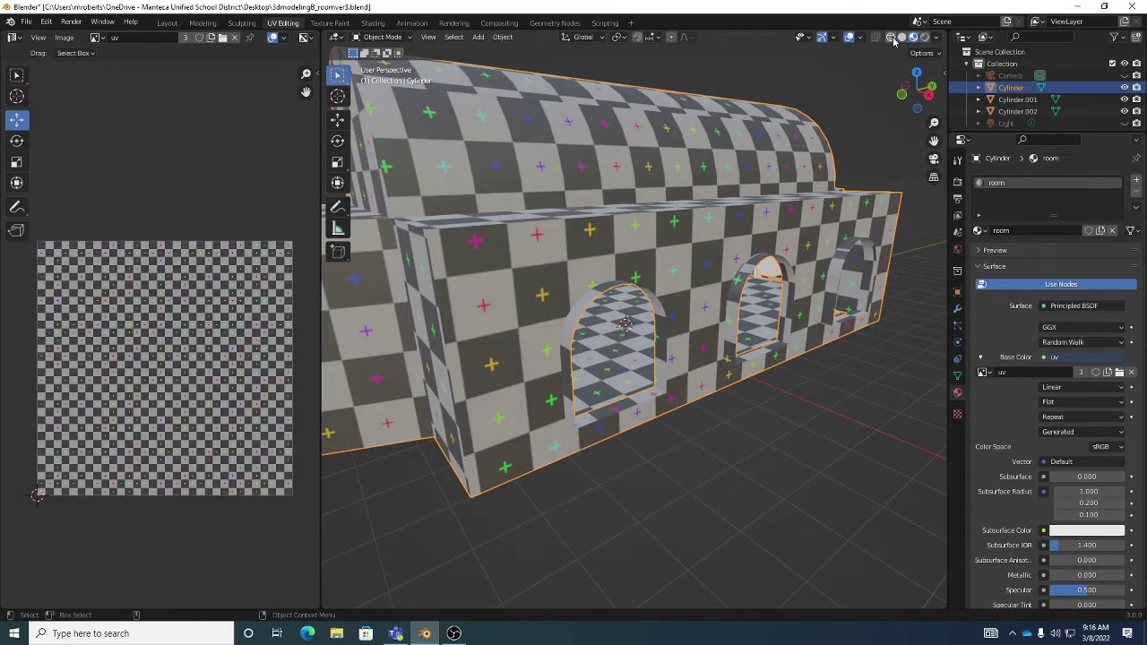
click(890, 37)
click(902, 37)
click(914, 38)
middle_drag(751, 328, 794, 281)
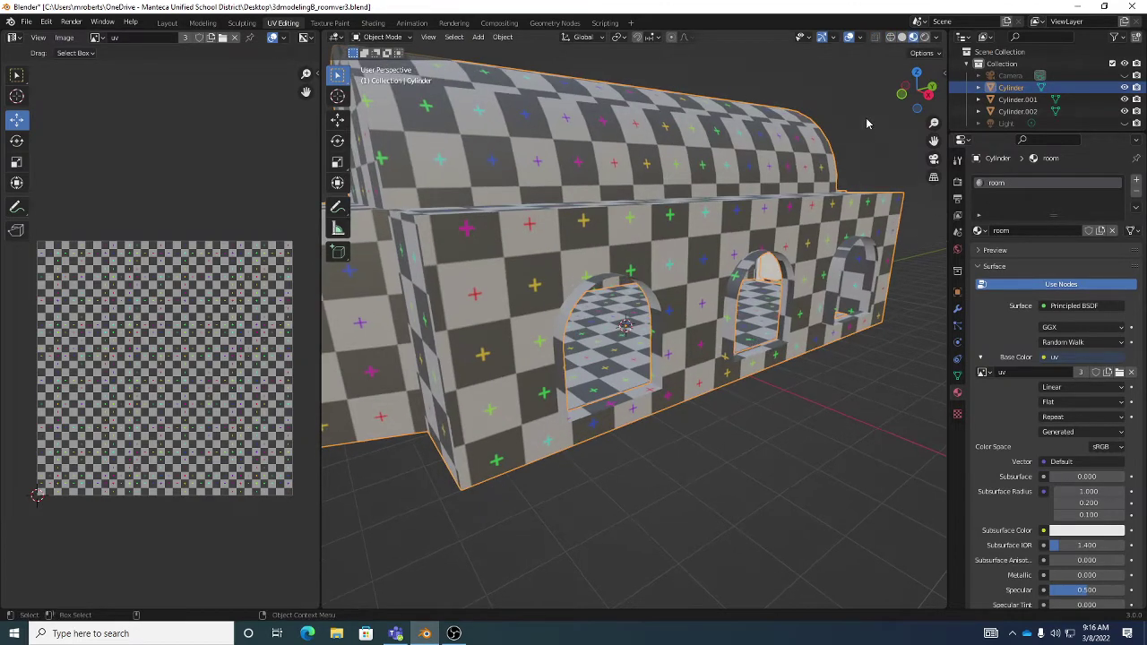
mouse_move(845, 133)
middle_down()
mouse_move(778, 162)
mouse_move(838, 148)
middle_up()
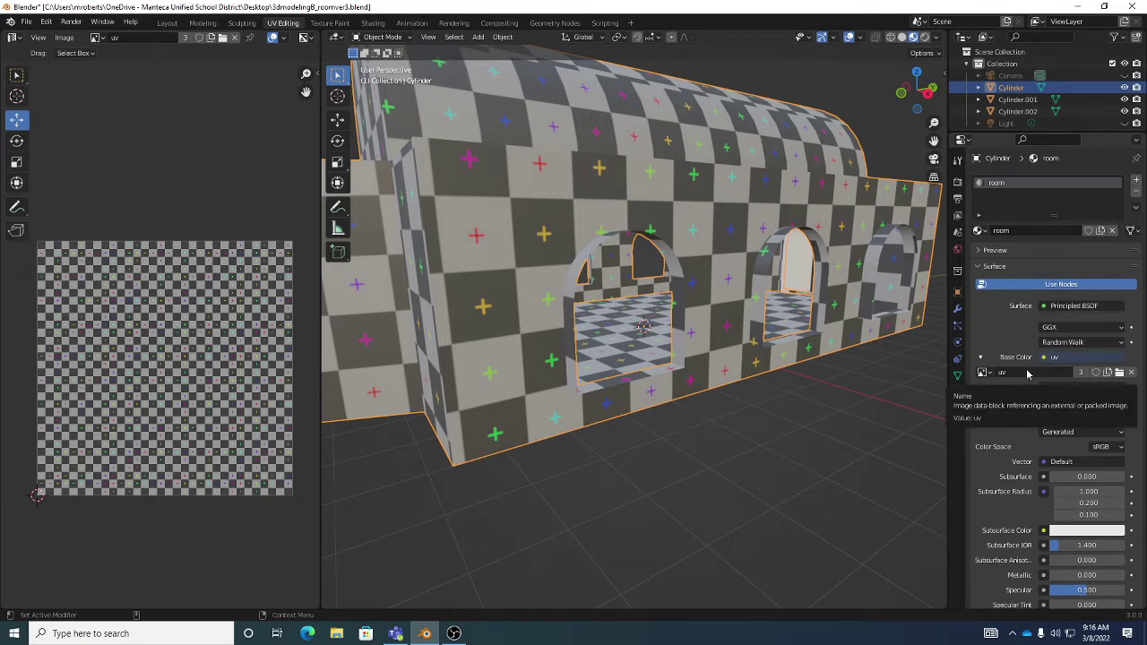
Replace the room material's base color image with "Seamless marble tile texture (29).tx" from the stencils folder
click(1132, 373)
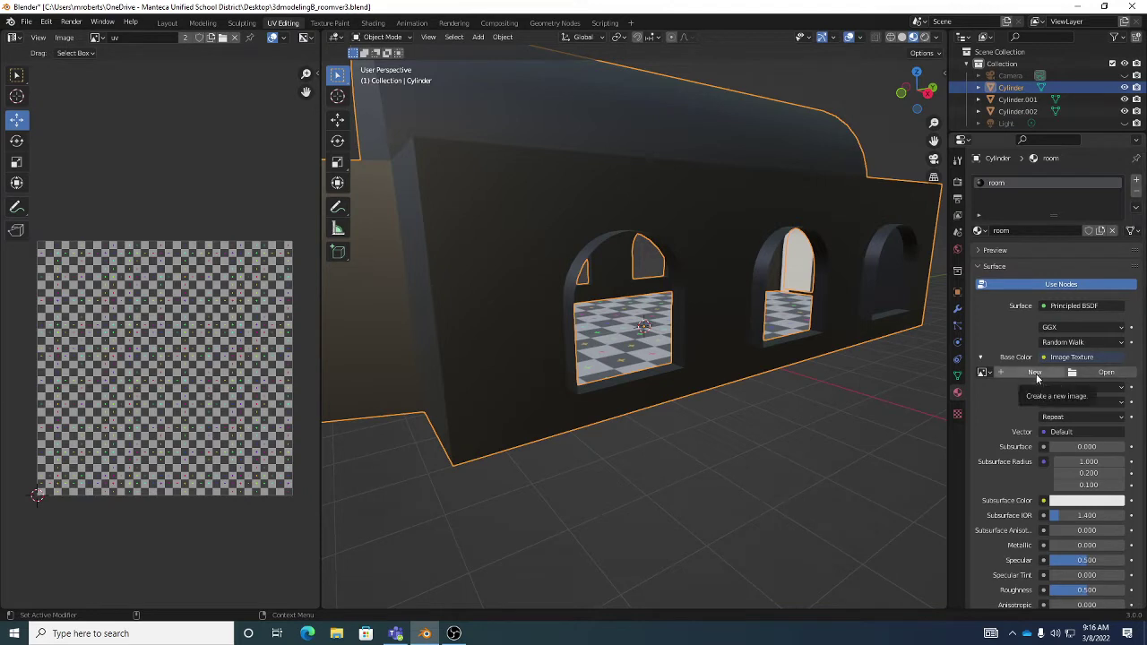
click(986, 373)
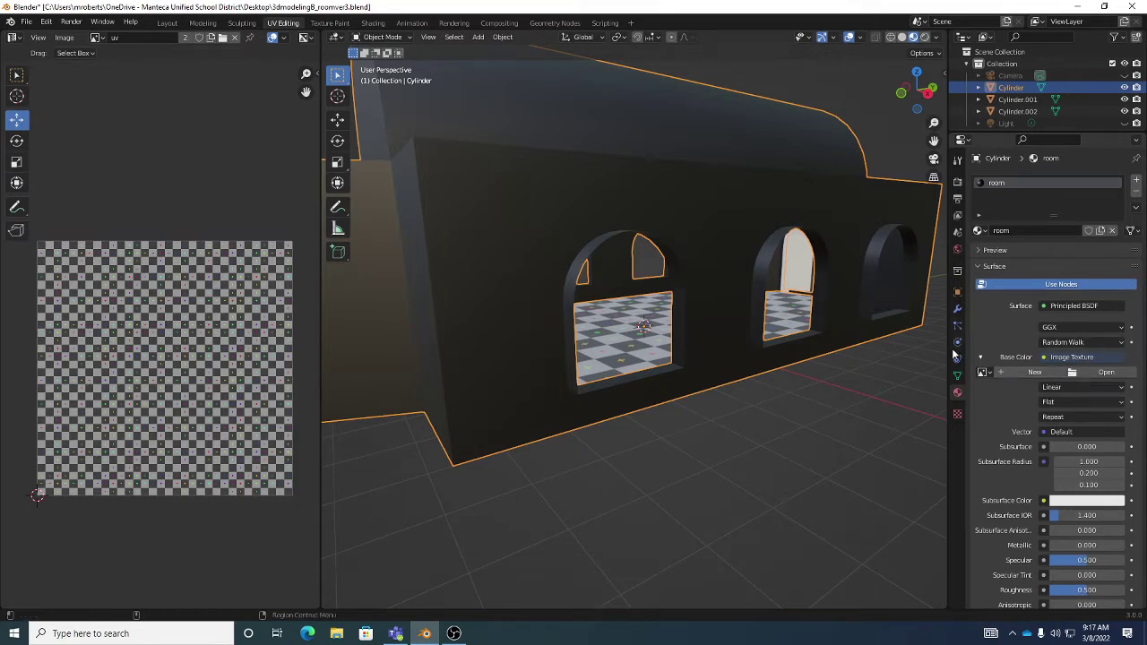
click(1108, 373)
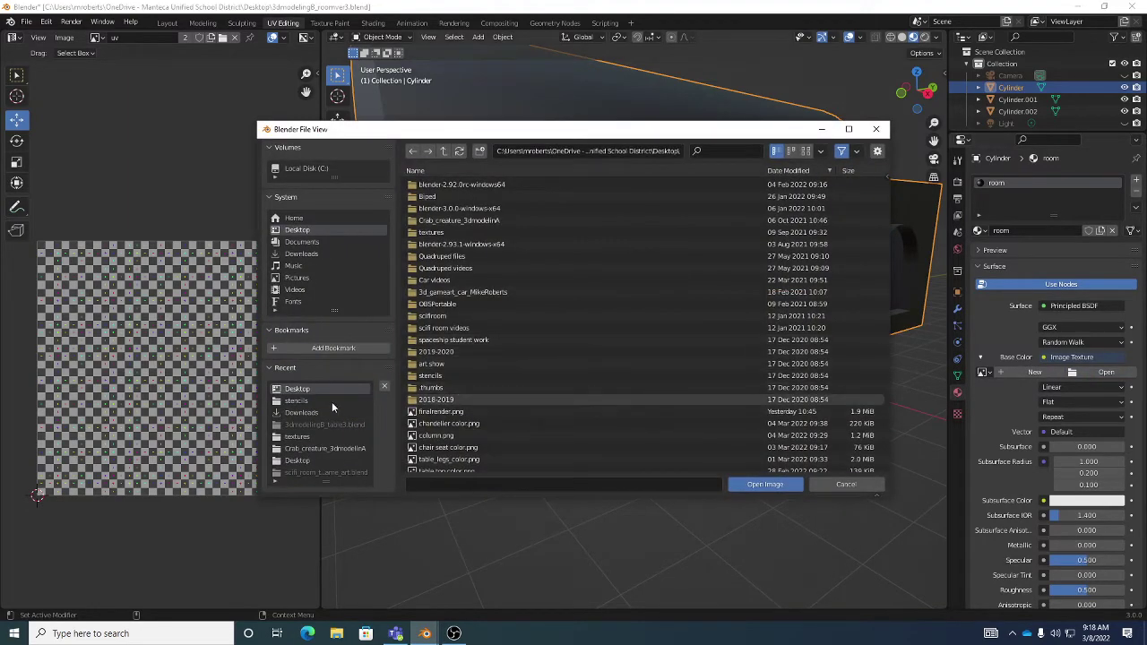
click(301, 401)
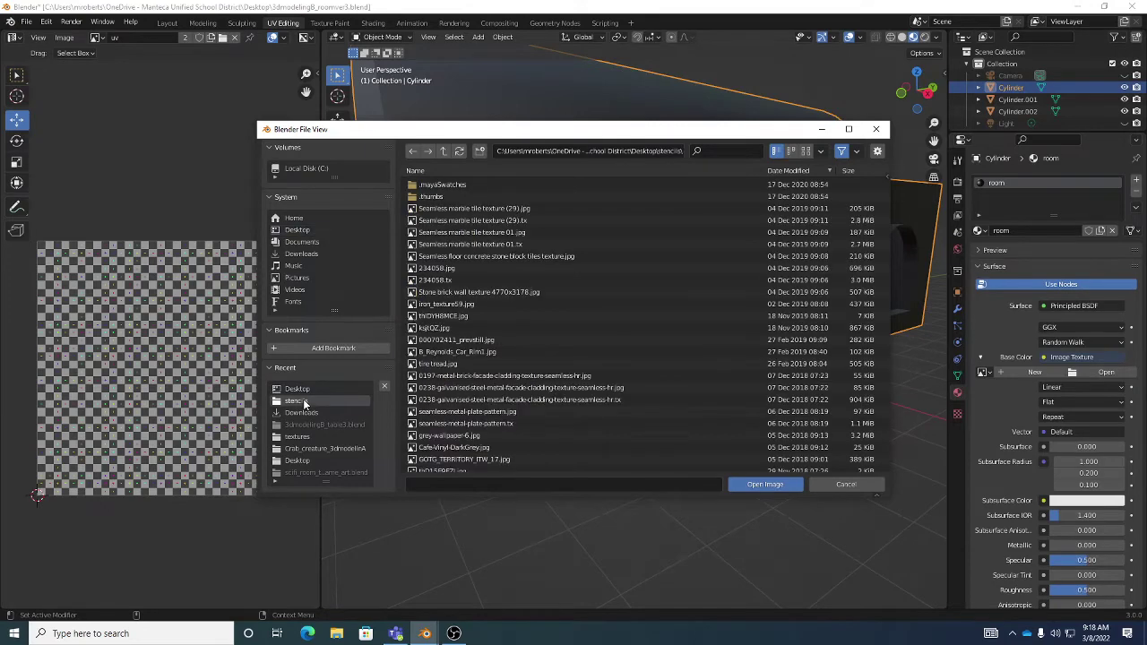
click(806, 153)
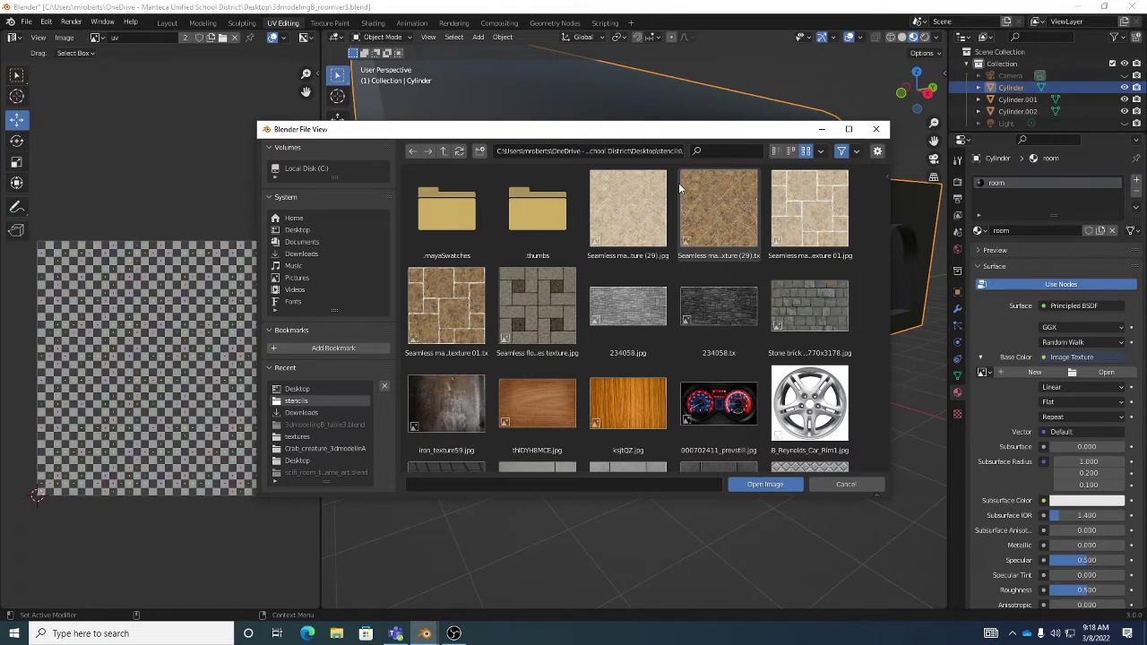
click(723, 233)
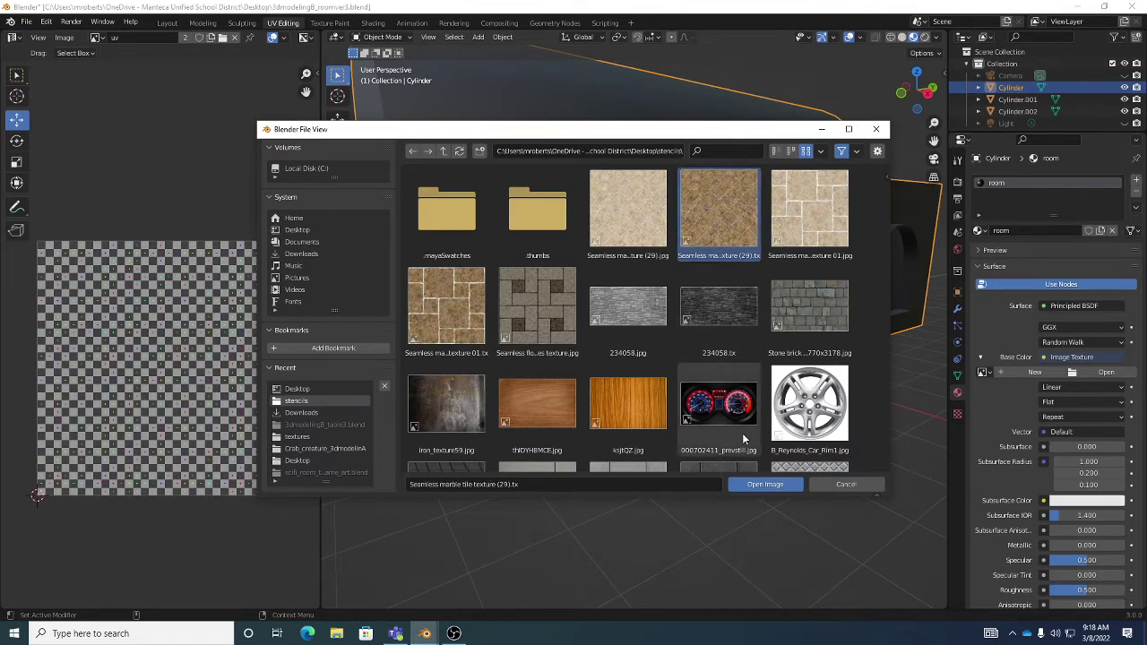
click(767, 484)
scroll(753, 251, down, 6)
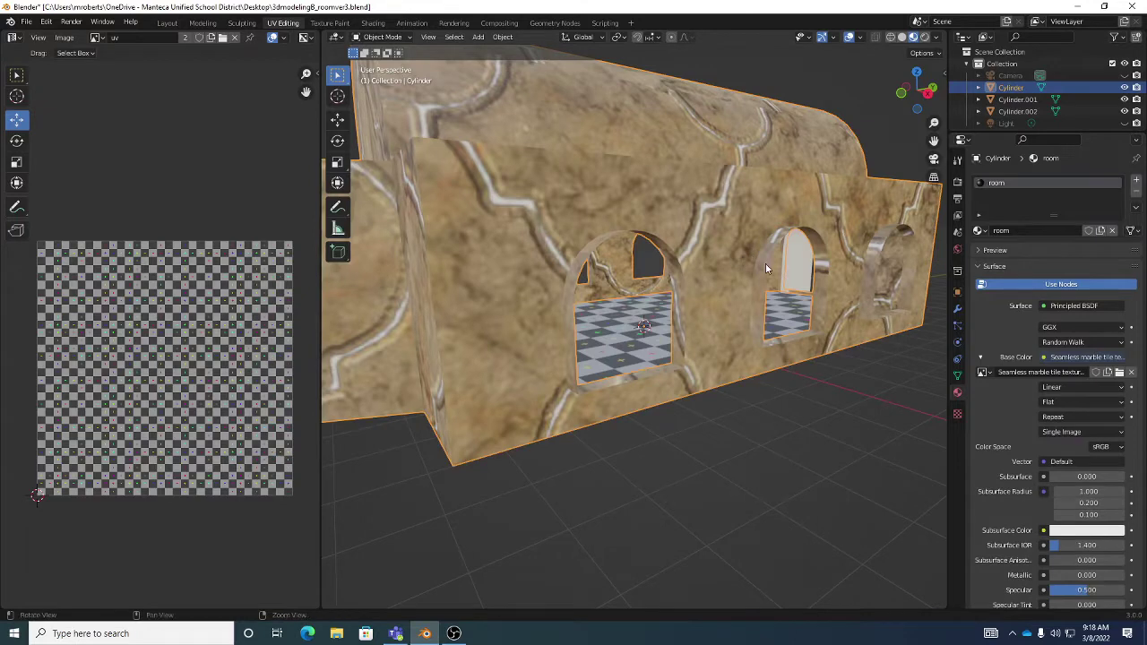
Enter Edit Mode on the room shell and select all its faces to show their UV islands over the marble texture
mouse_move(734, 261)
middle_down()
mouse_move(729, 274)
mouse_move(773, 264)
mouse_move(744, 258)
middle_up()
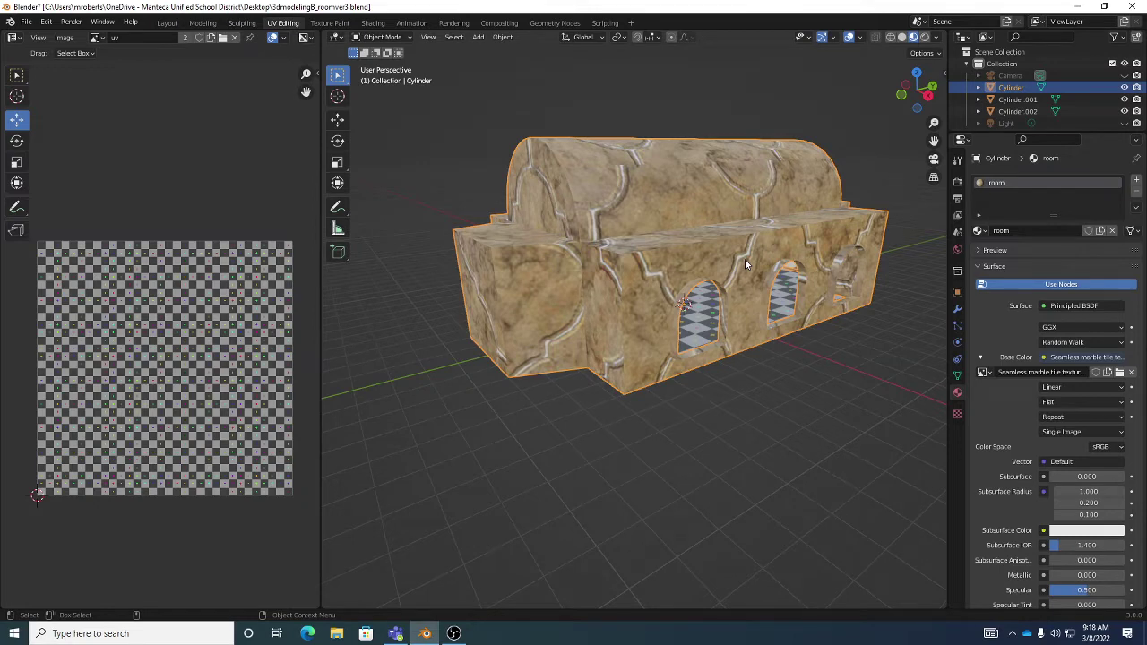
key(Tab)
key(c)
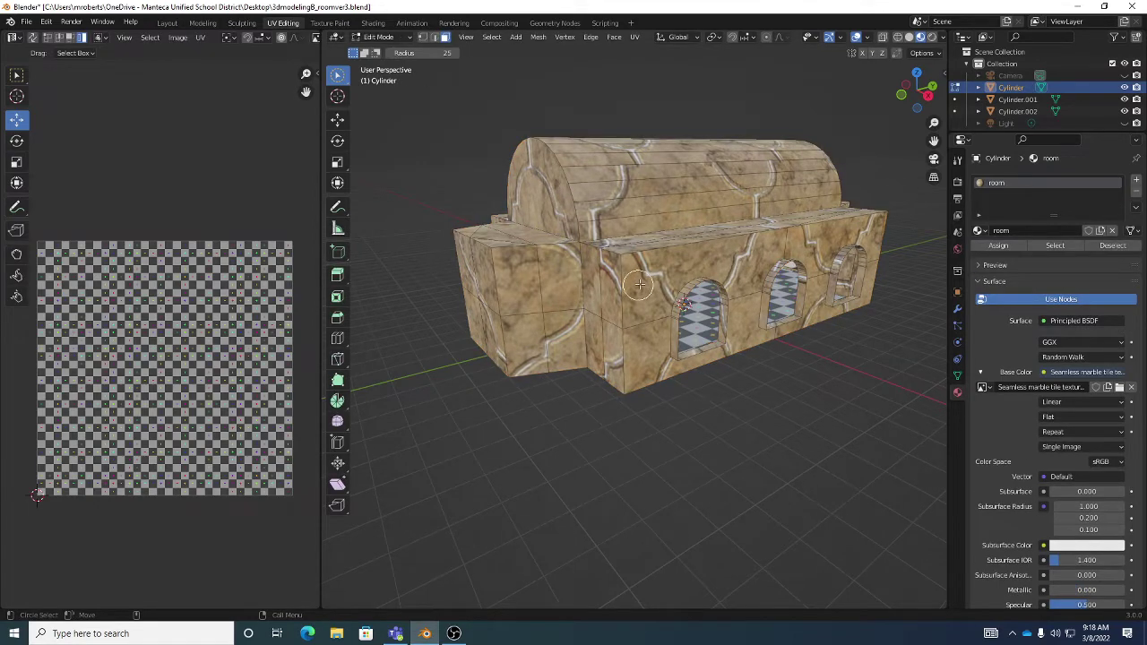
right_click(593, 211)
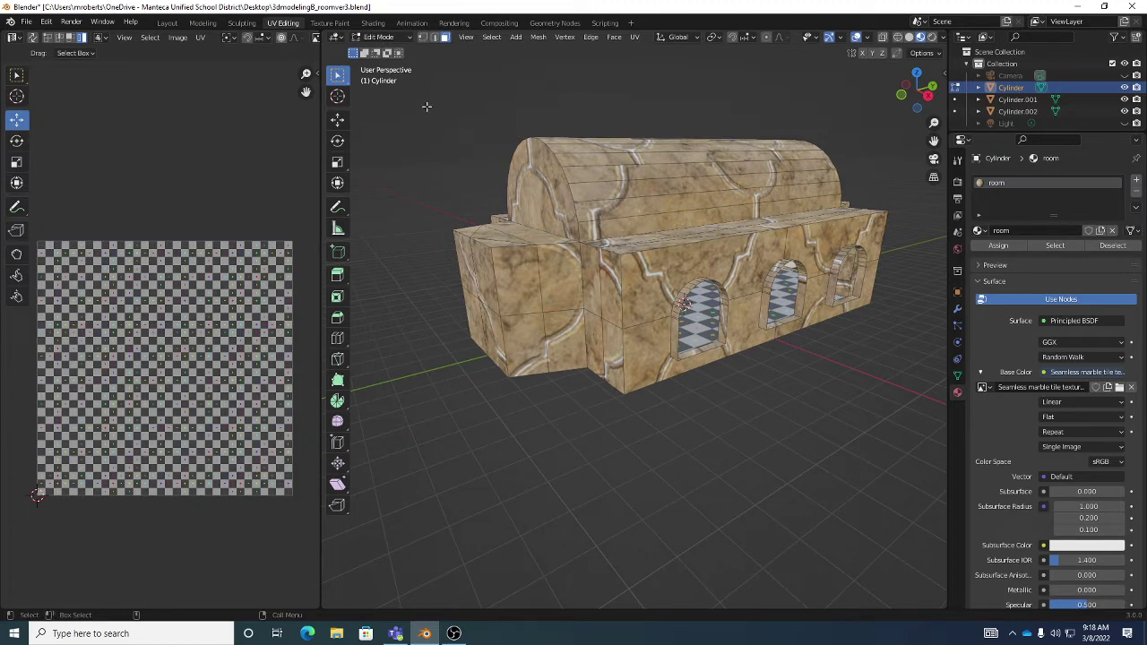
key(a)
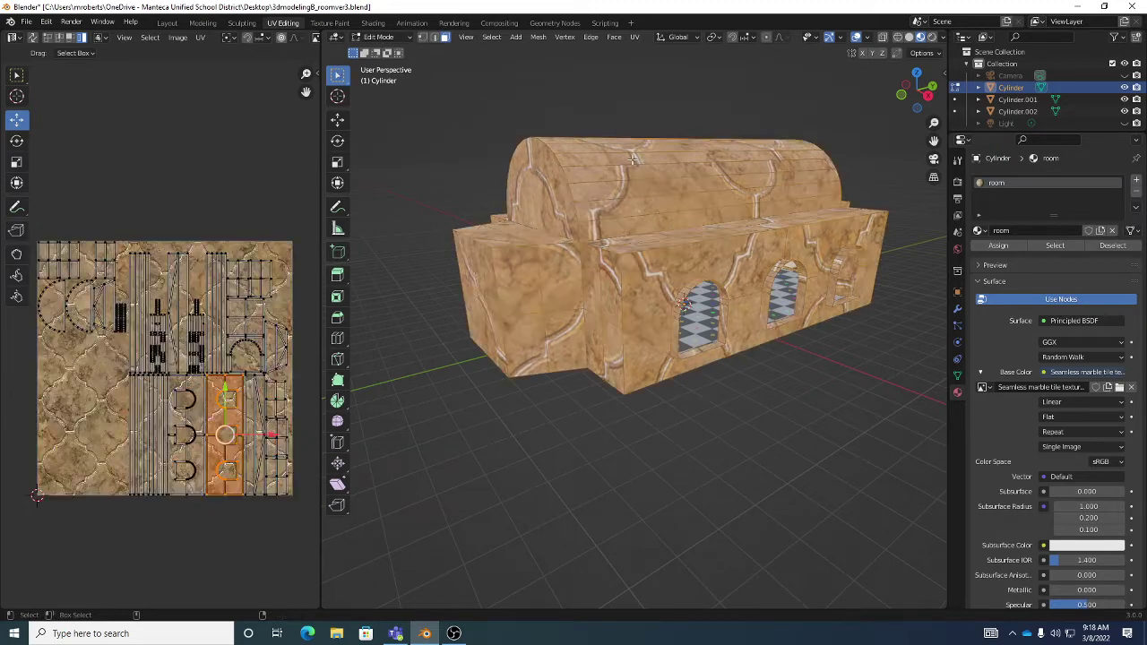
click(491, 36)
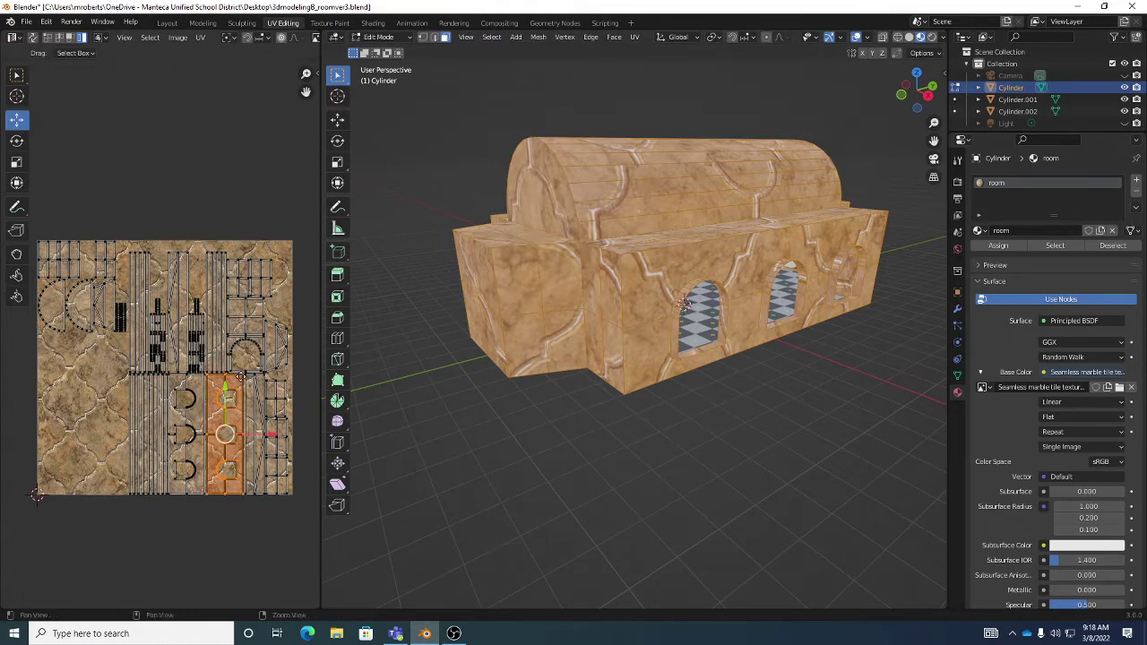
scroll(242, 376, up, 1)
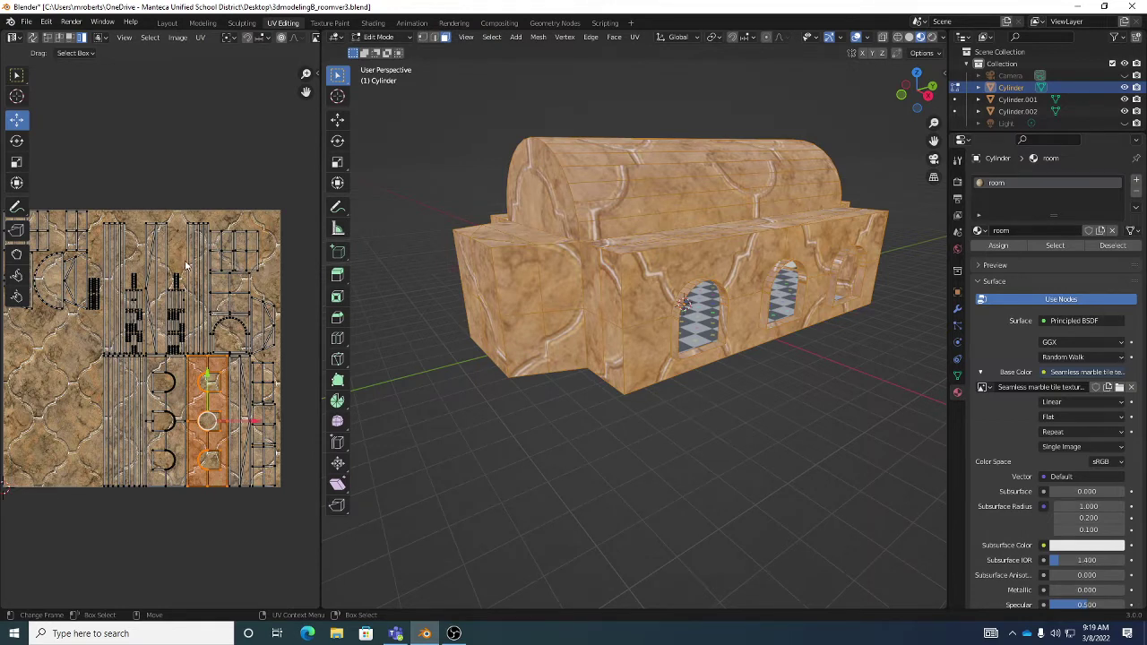
Scale up the UV island of the outer wall with arched windows until it far exceeds the texture, making its marble pattern finer
click(173, 383)
click(214, 385)
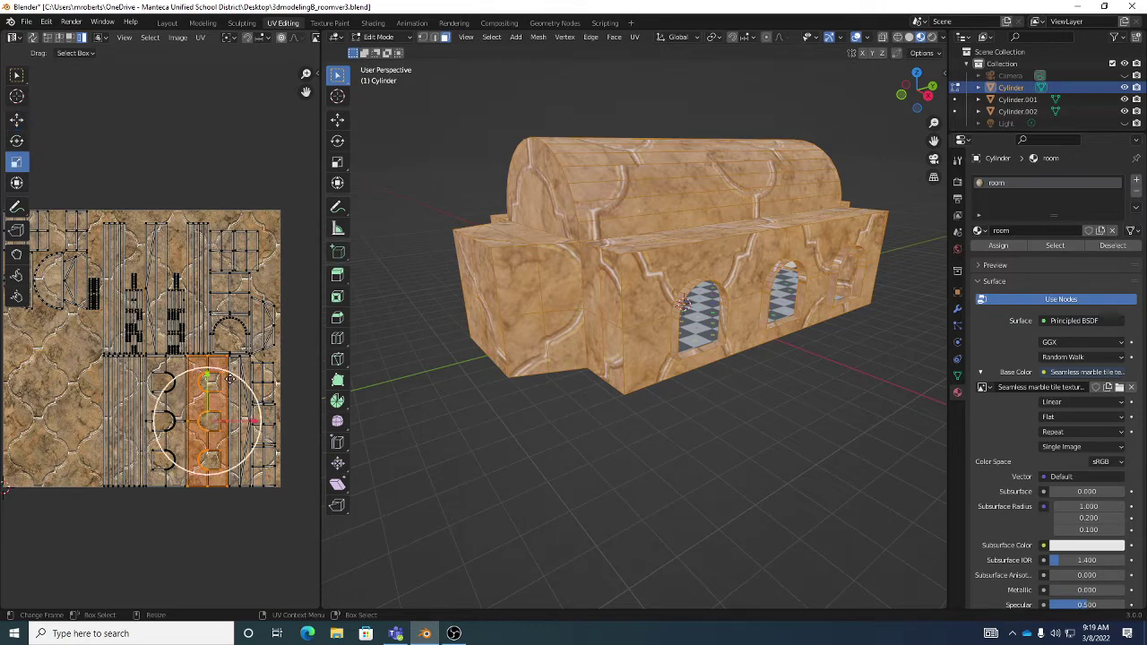
key(shift+space)
key(s)
drag(235, 376, 27, 333)
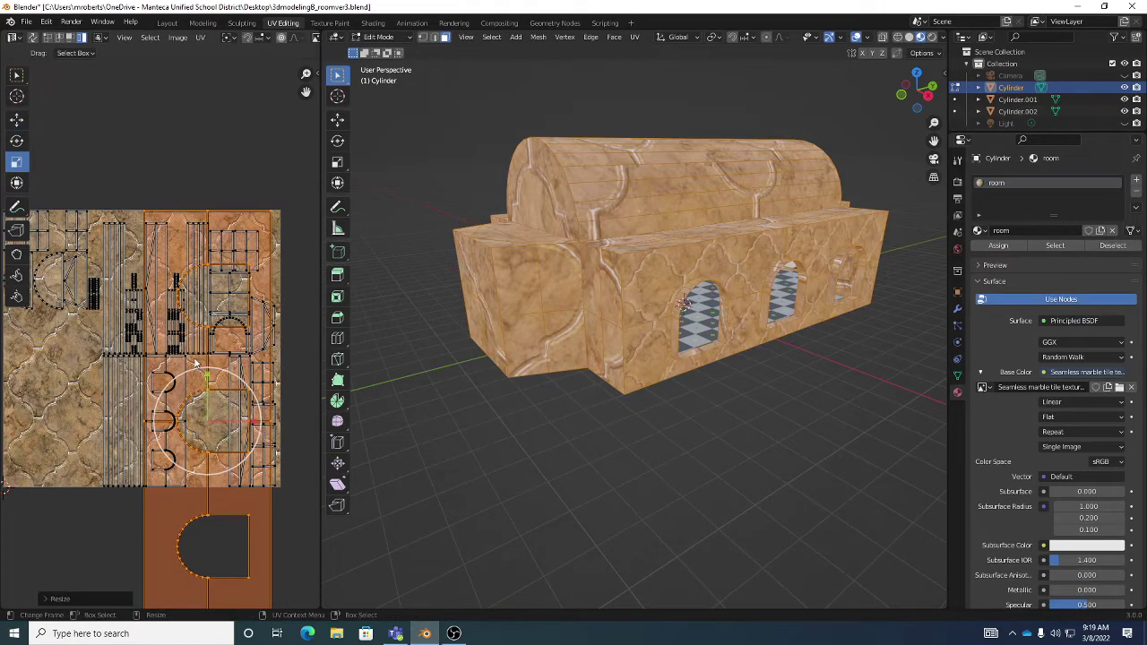
key(ctrl+z)
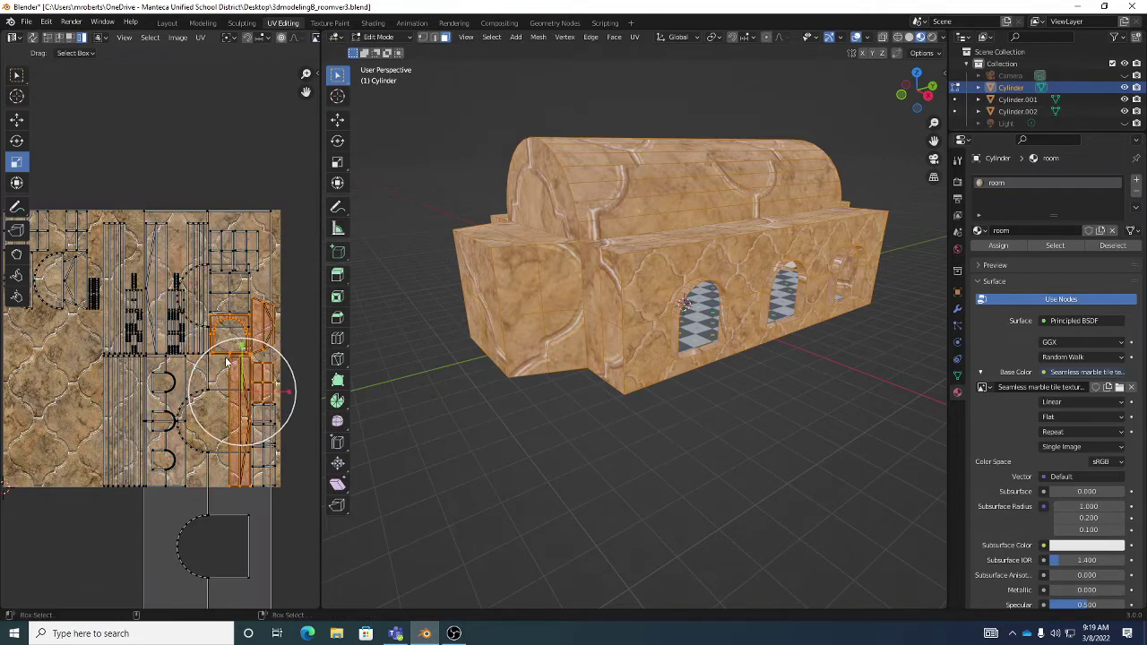
key(ctrl+shift+z)
scroll(208, 354, down, 2)
key(s)
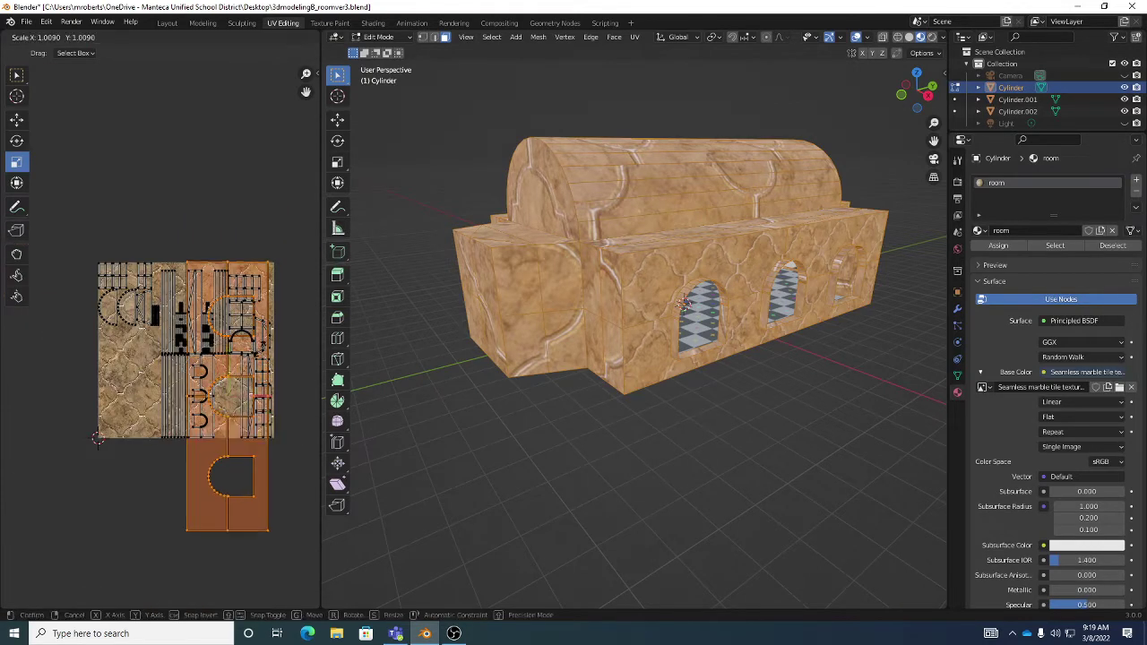
click(152, 314)
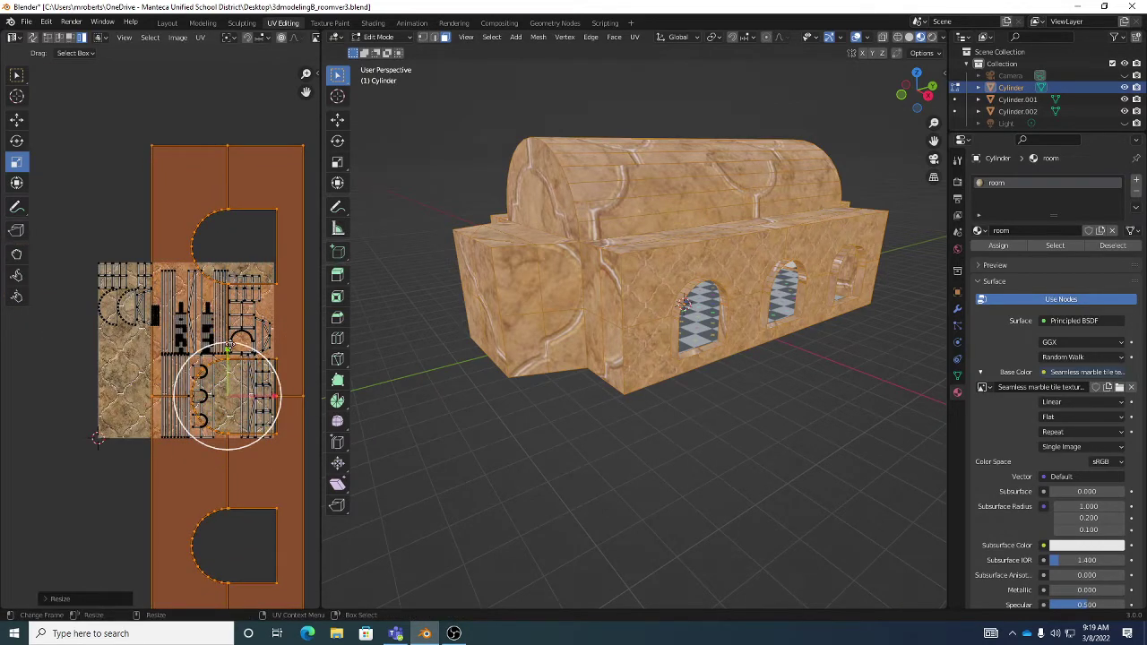
Scale up the neighbouring UV island with three window cutouts to give the matching wall face a similarly fine marble pattern
middle_drag(241, 329, 212, 305)
middle_drag(574, 305, 631, 312)
scroll(618, 310, up, 3)
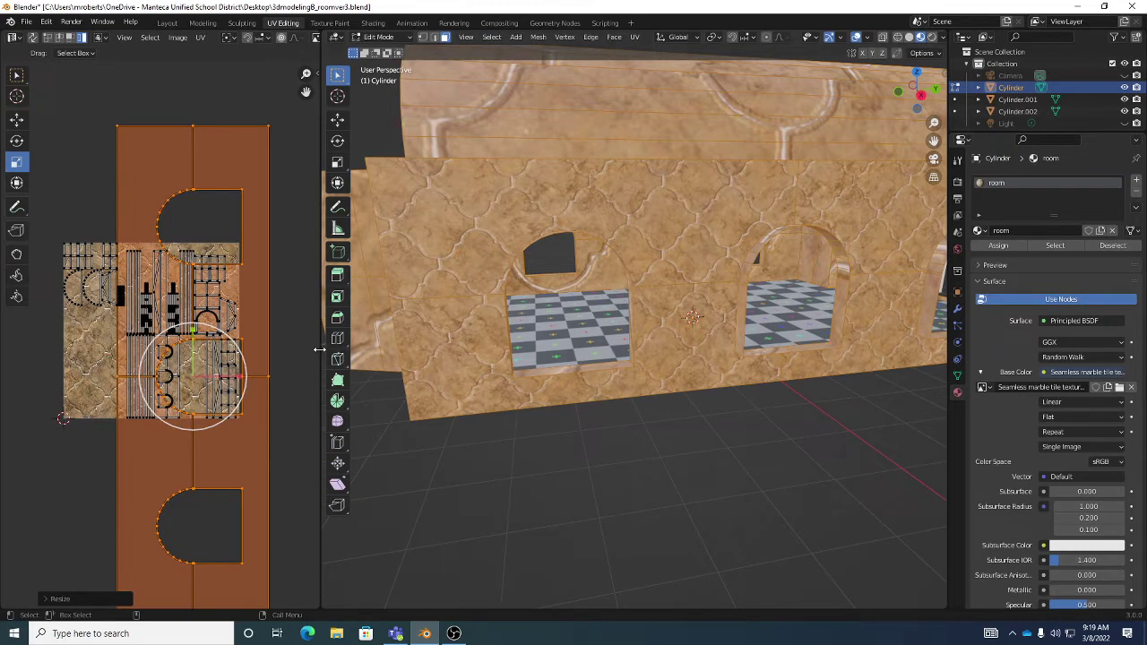
middle_drag(179, 352, 207, 336)
scroll(207, 336, up, 1)
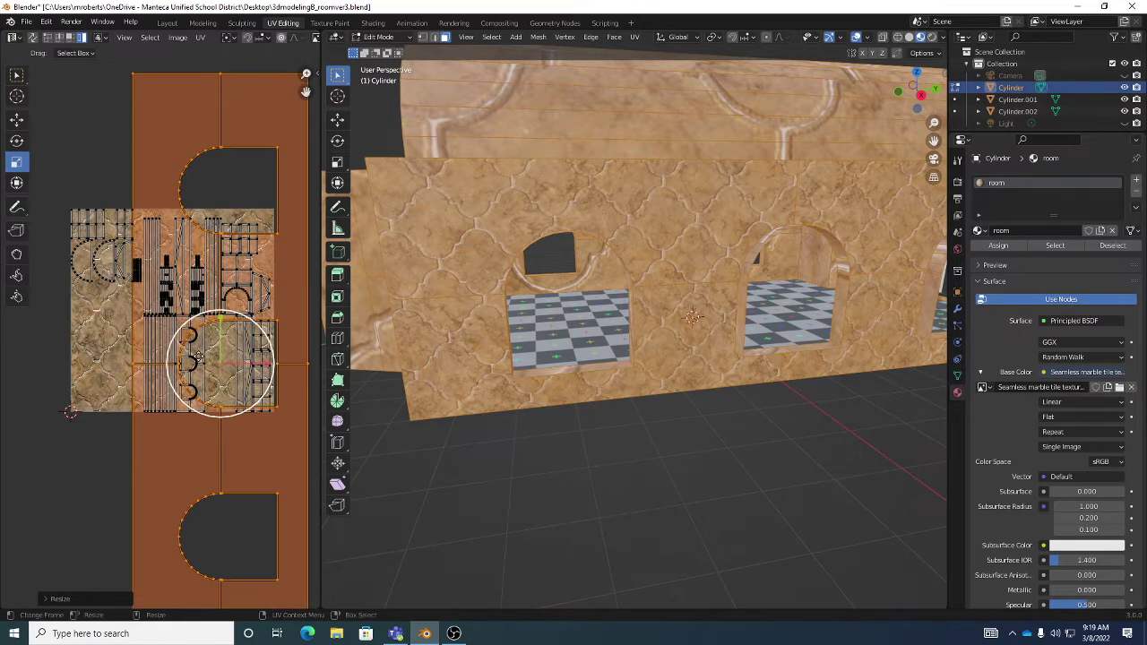
click(198, 356)
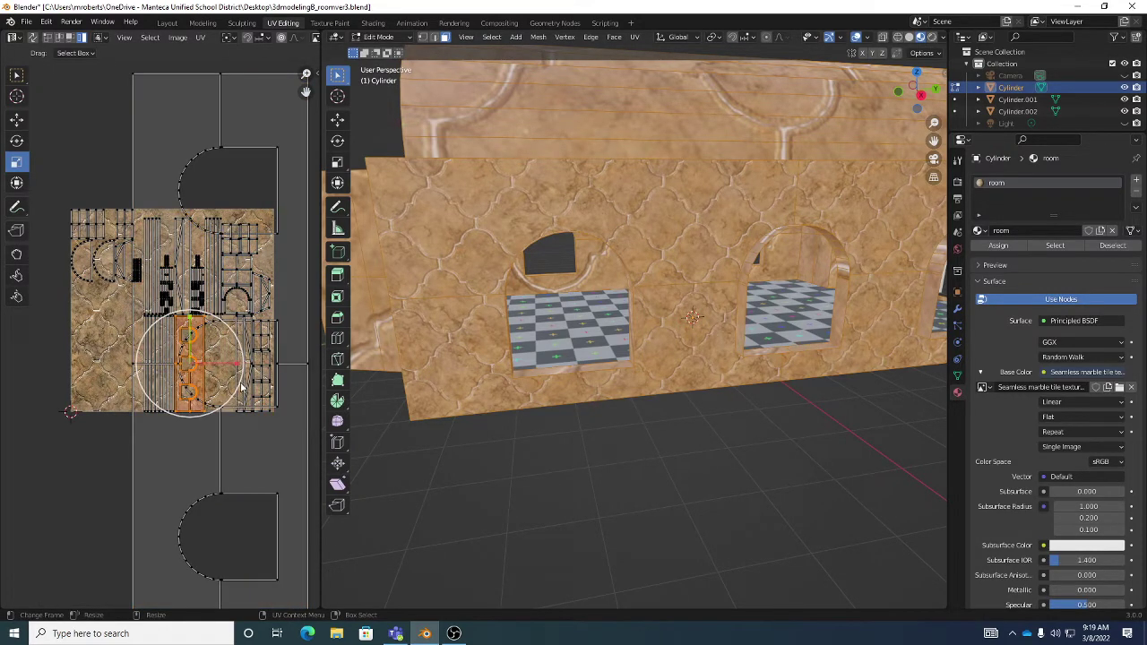
drag(183, 373, 204, 434)
middle_drag(448, 378, 629, 219)
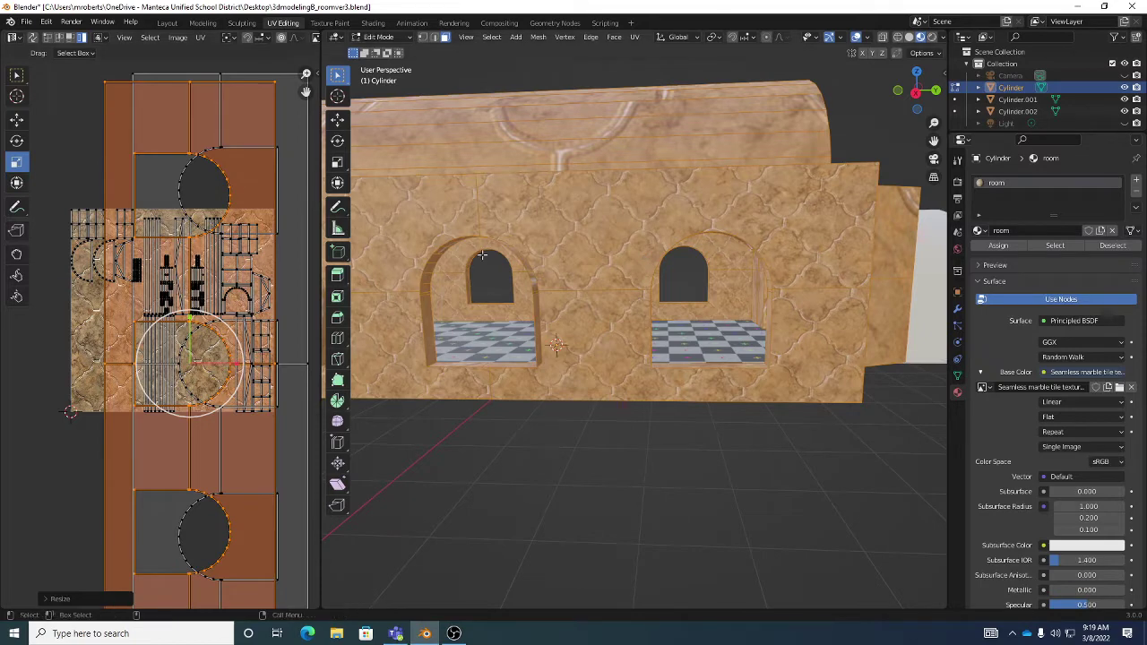
middle_drag(483, 255, 448, 265)
Scale up the two-by-two grid UV island above the arch-shaped island so it extends beyond the texture
click(270, 266)
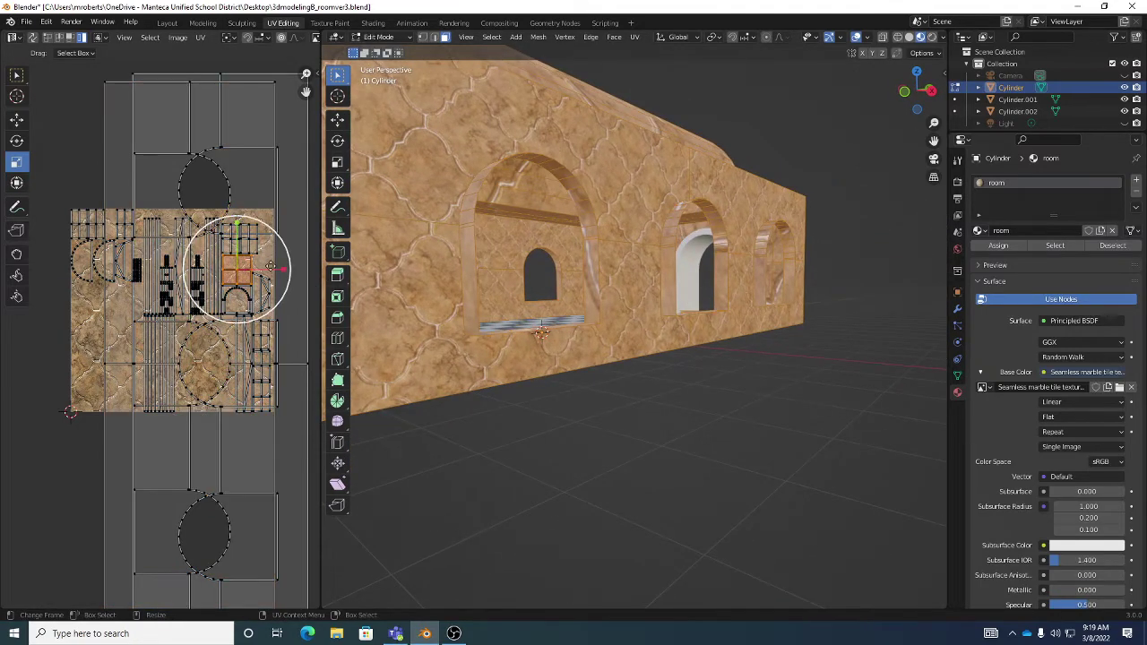
middle_drag(618, 260, 341, 285)
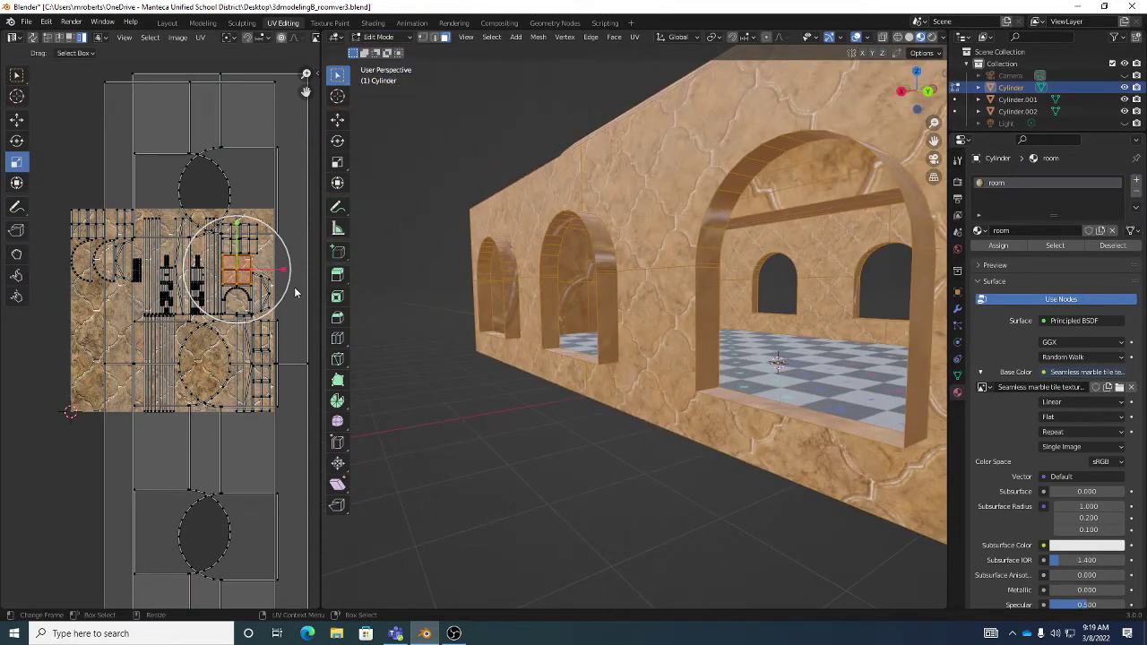
drag(285, 291, 283, 337)
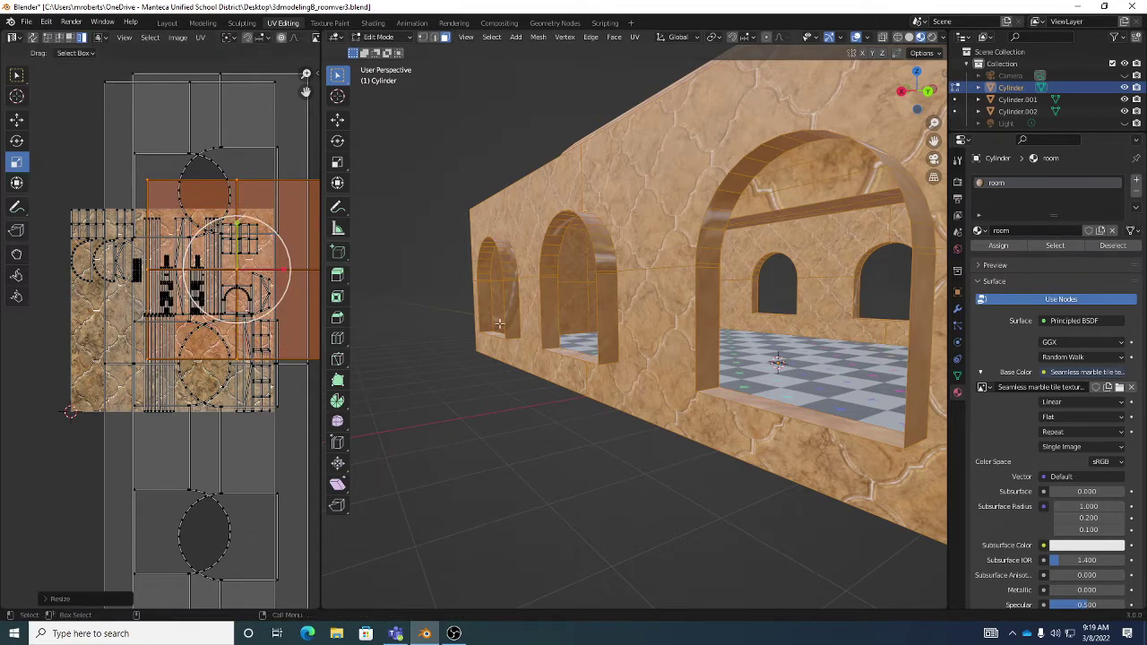
middle_drag(499, 325, 529, 327)
click(160, 377)
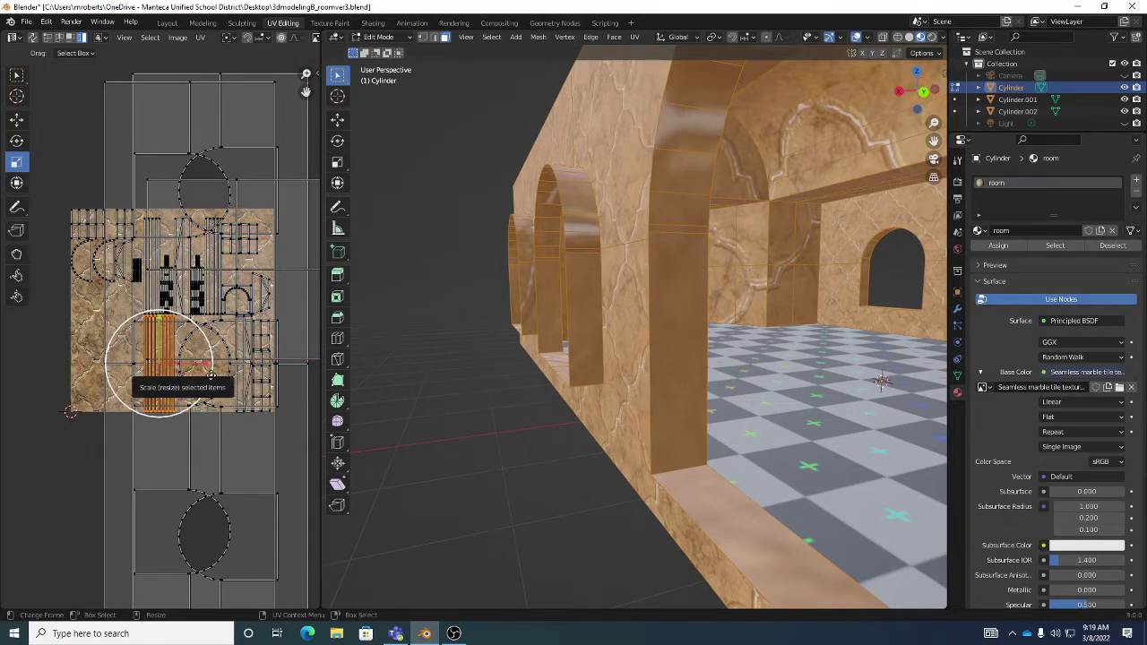
drag(211, 375, 274, 384)
right_click(273, 384)
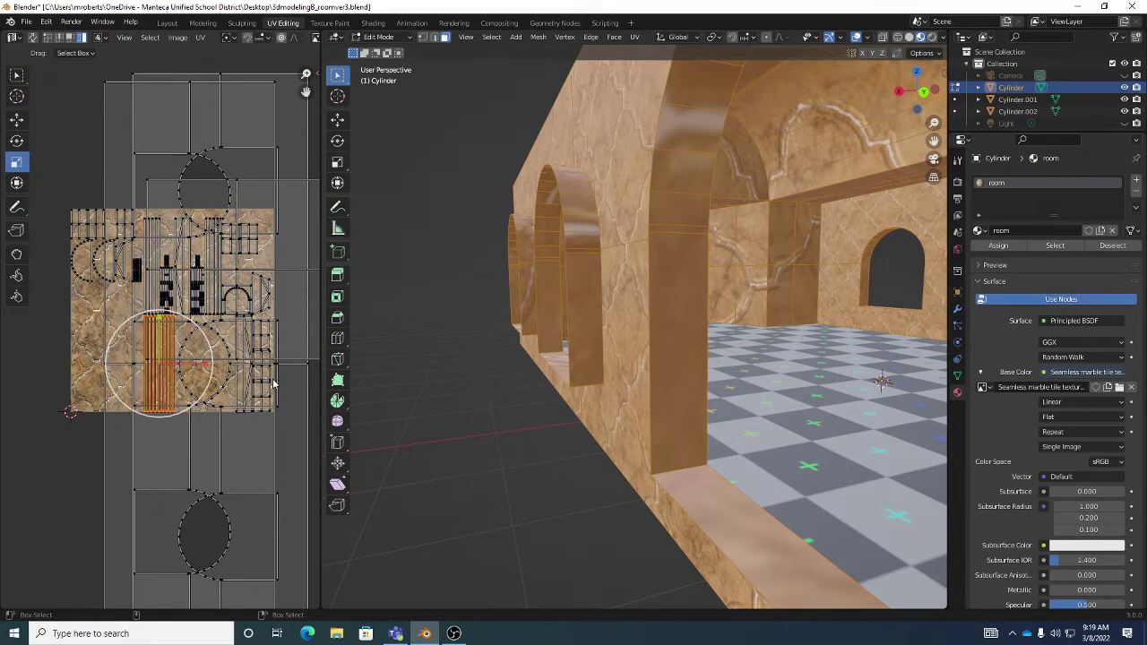
Scale up the two small adjacent UV islands near the texture's upper-right corner to refine the marble on the room's interior end walls
middle_drag(743, 204, 667, 157)
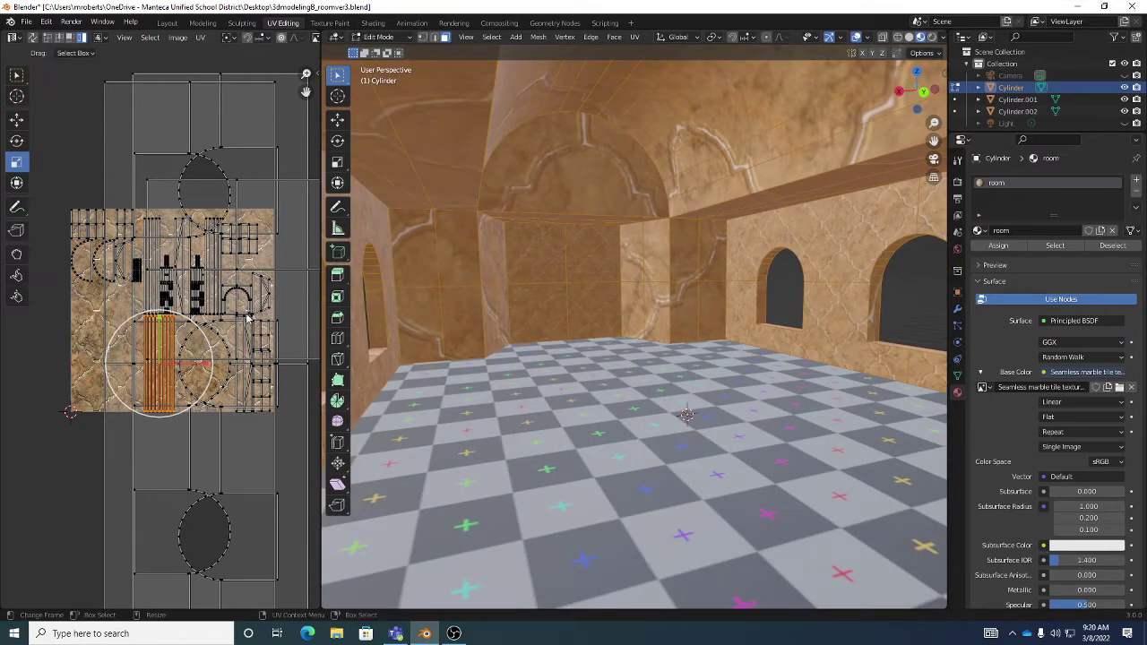
click(253, 247)
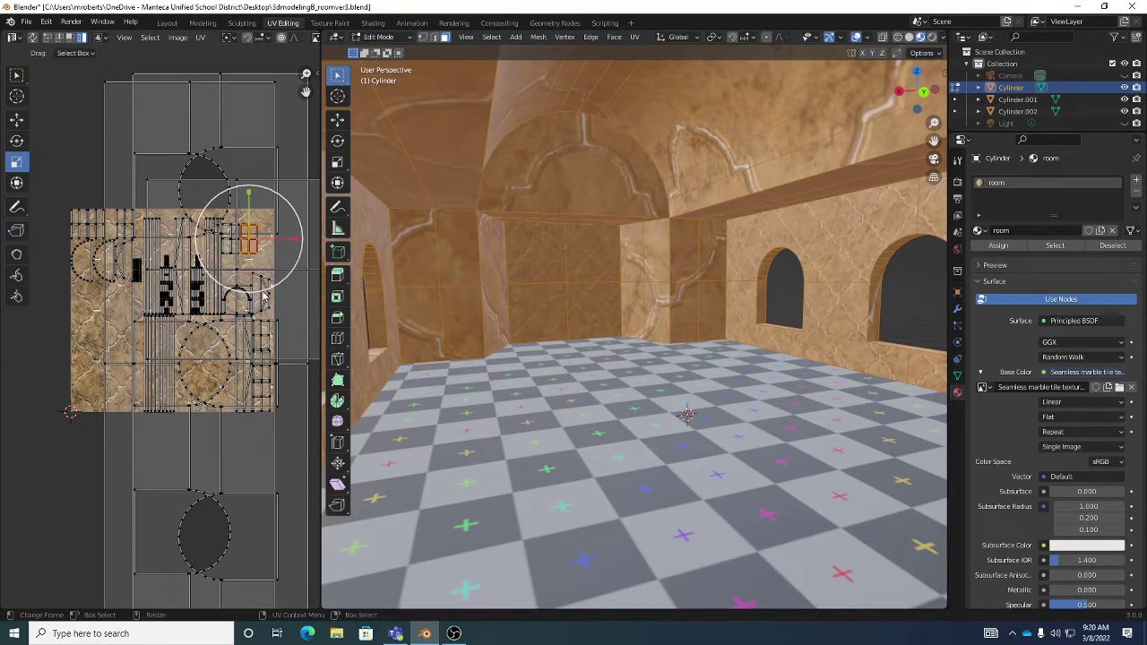
key(s)
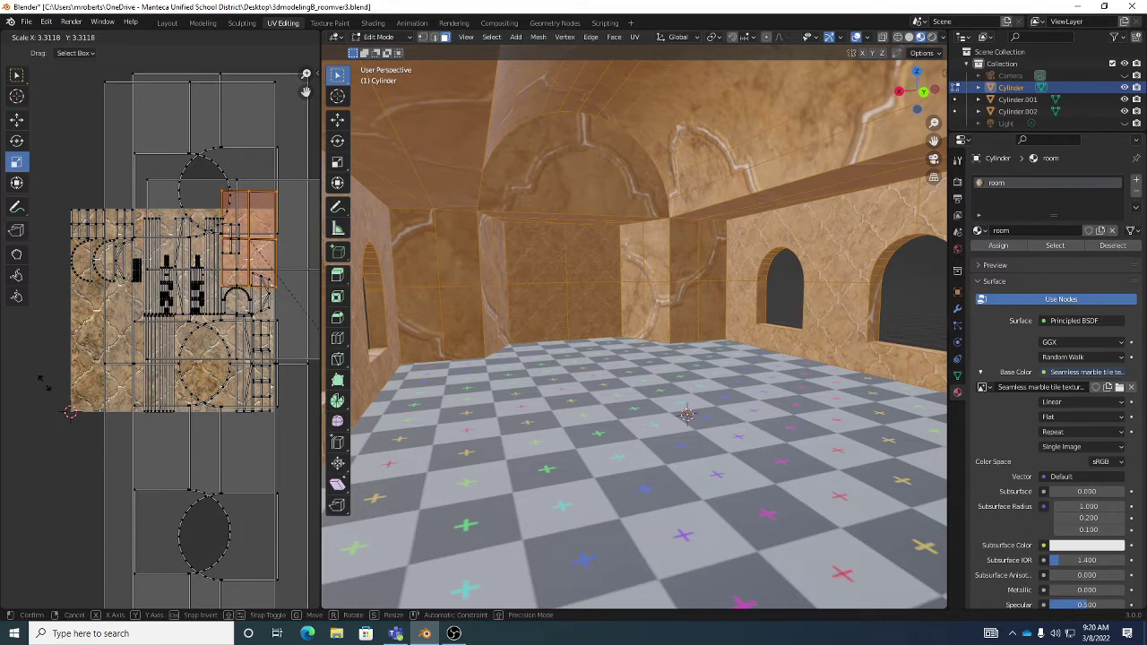
click(54, 337)
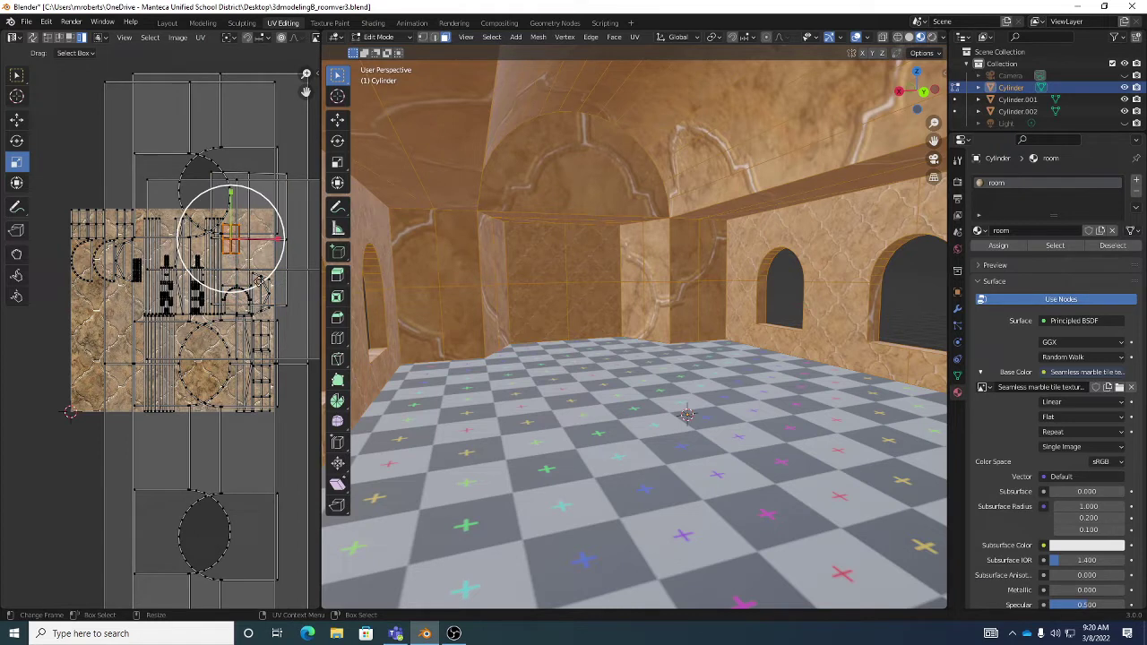
key(s)
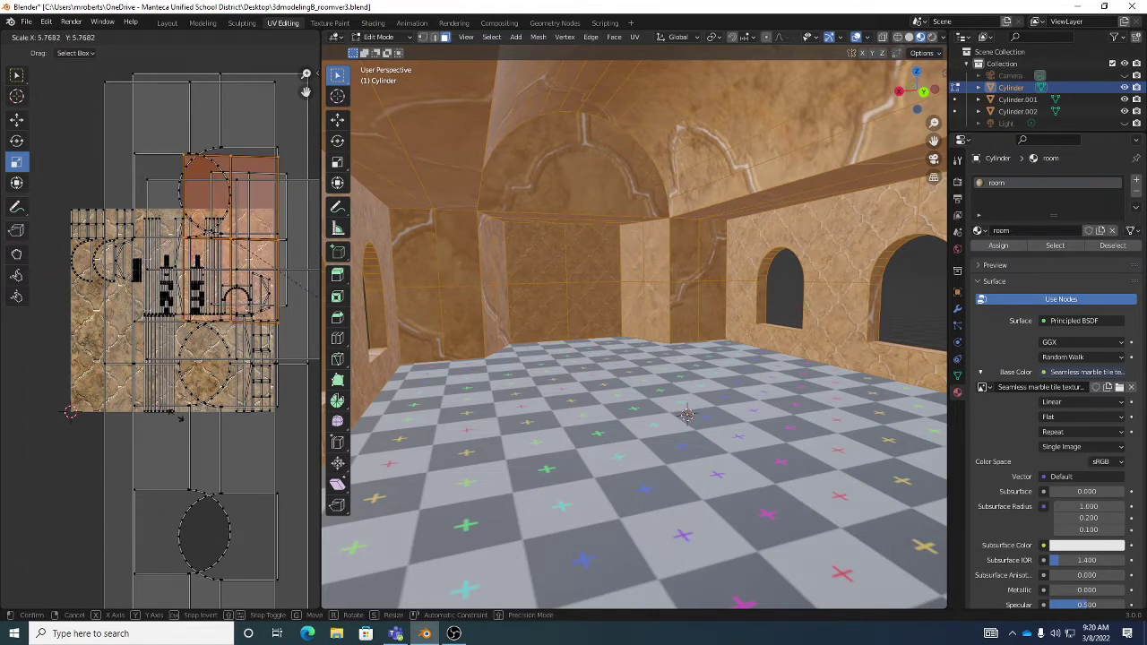
click(210, 237)
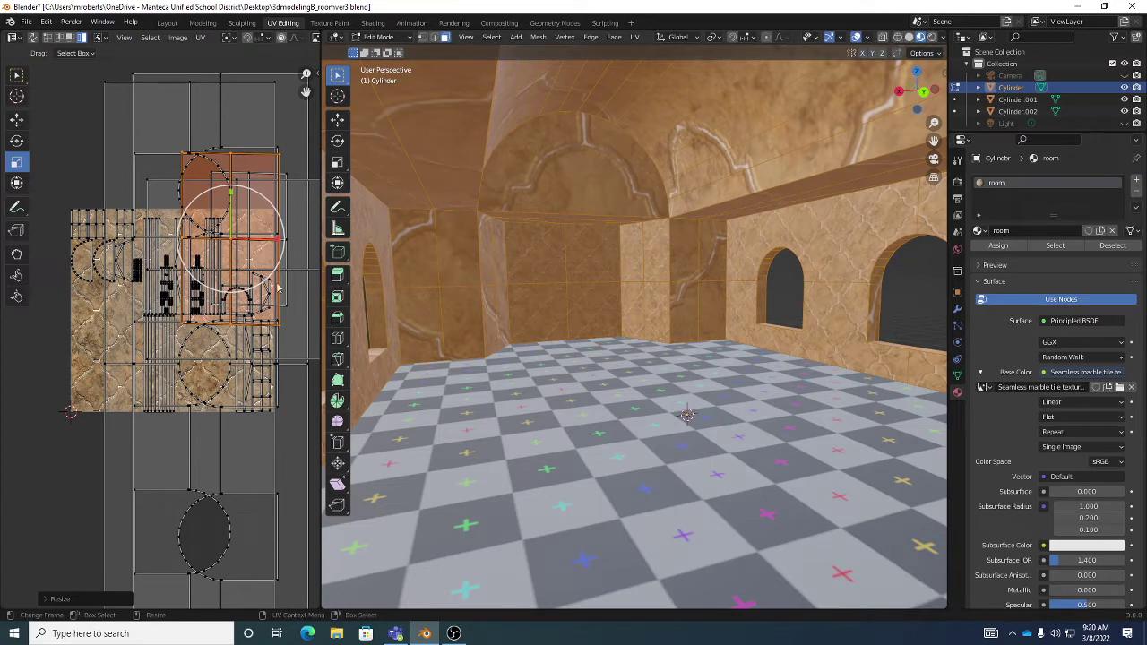
Scale up three small rectangular UV islands in the texture's upper-left corner, one after another, to refine the marble on their wall faces
click(97, 228)
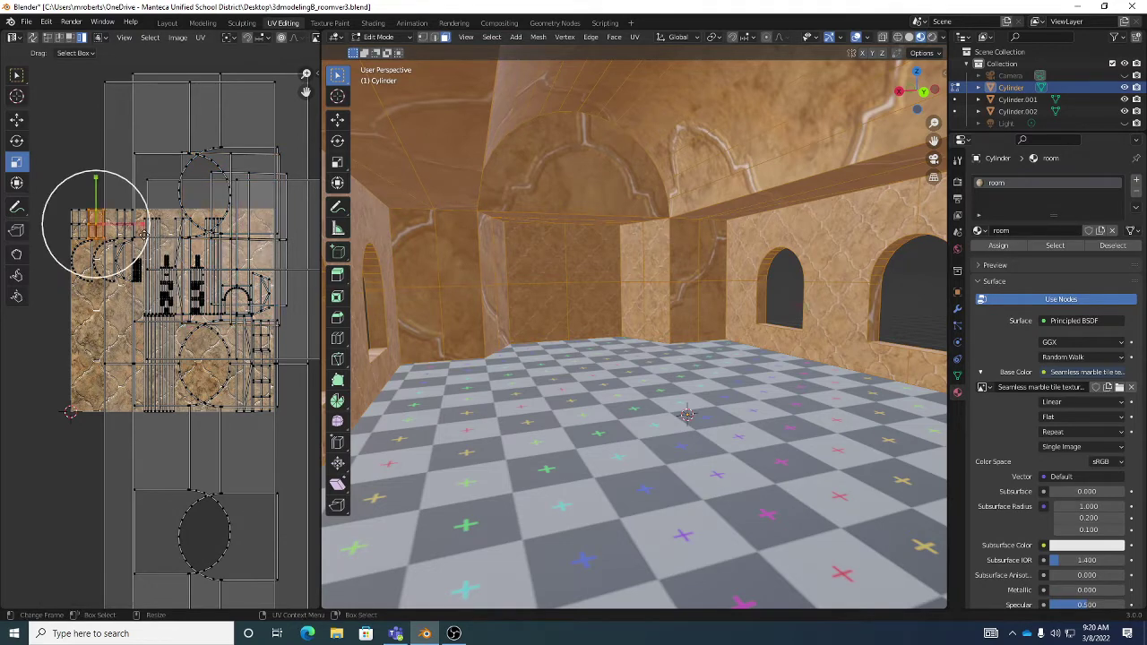
drag(143, 238, 208, 254)
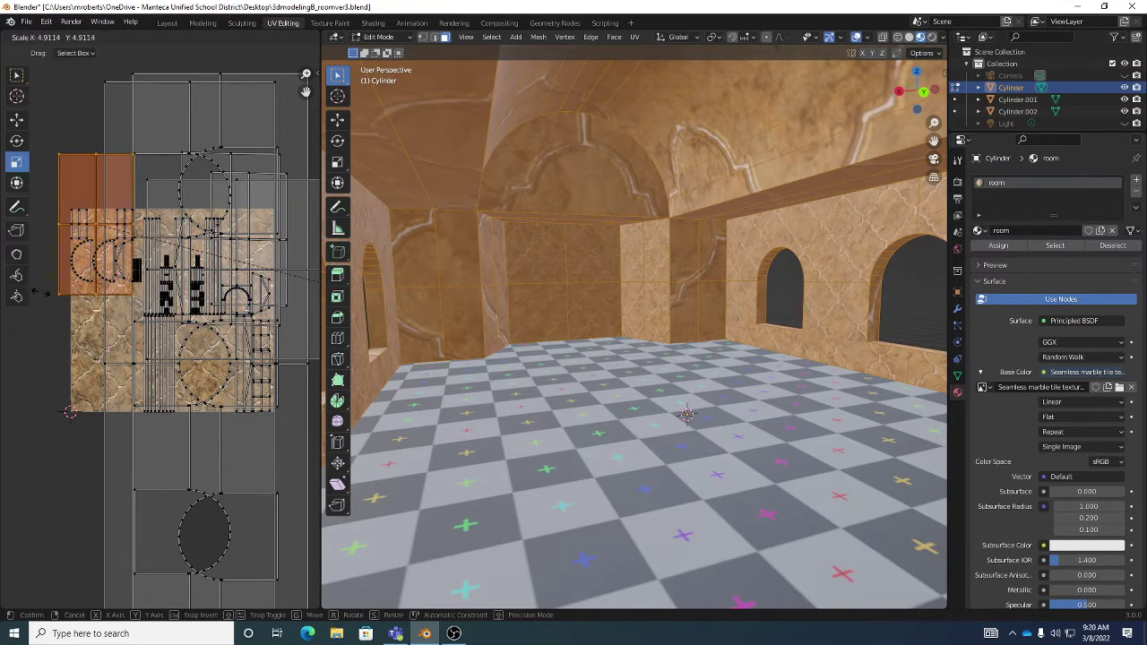
click(157, 211)
key(ctrl+z)
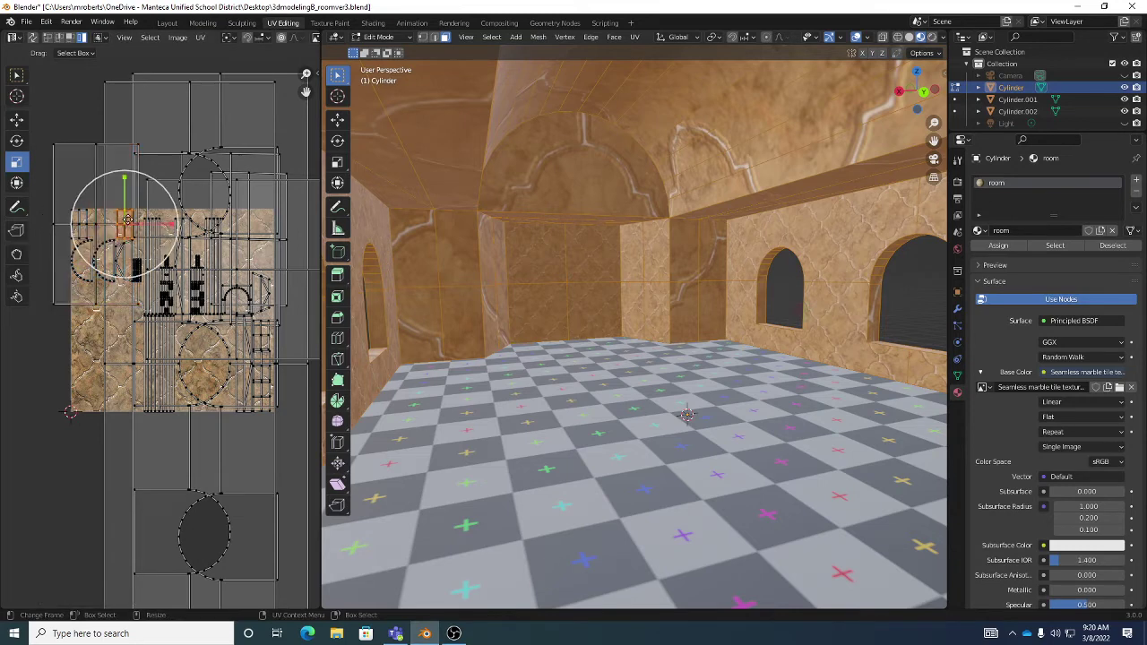
key(s)
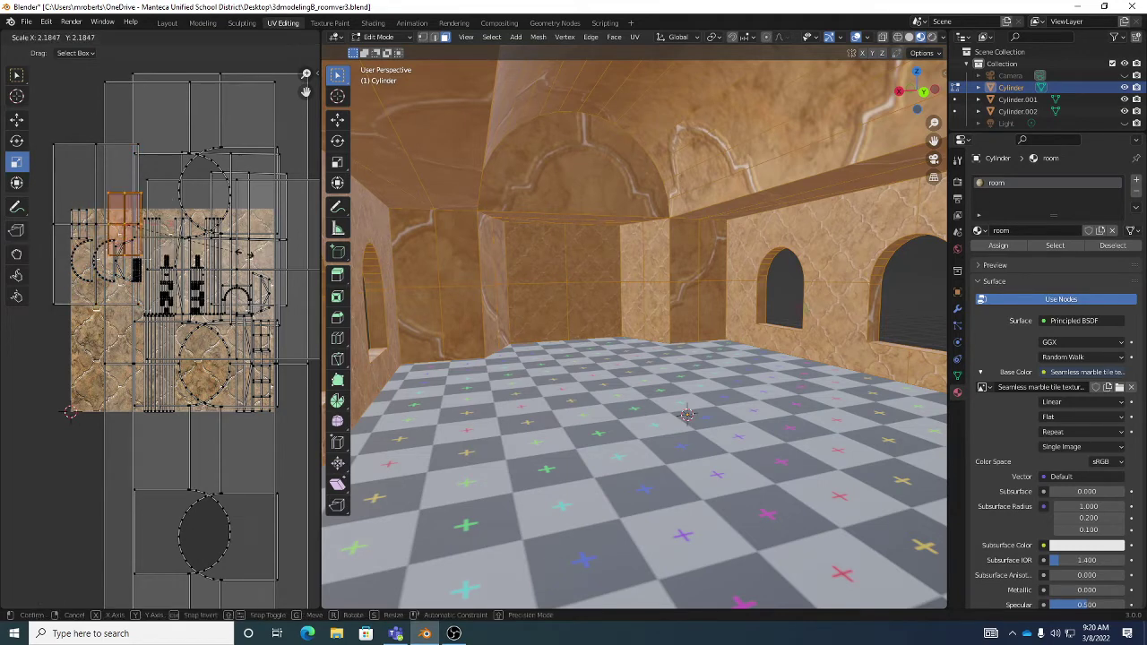
key(Escape)
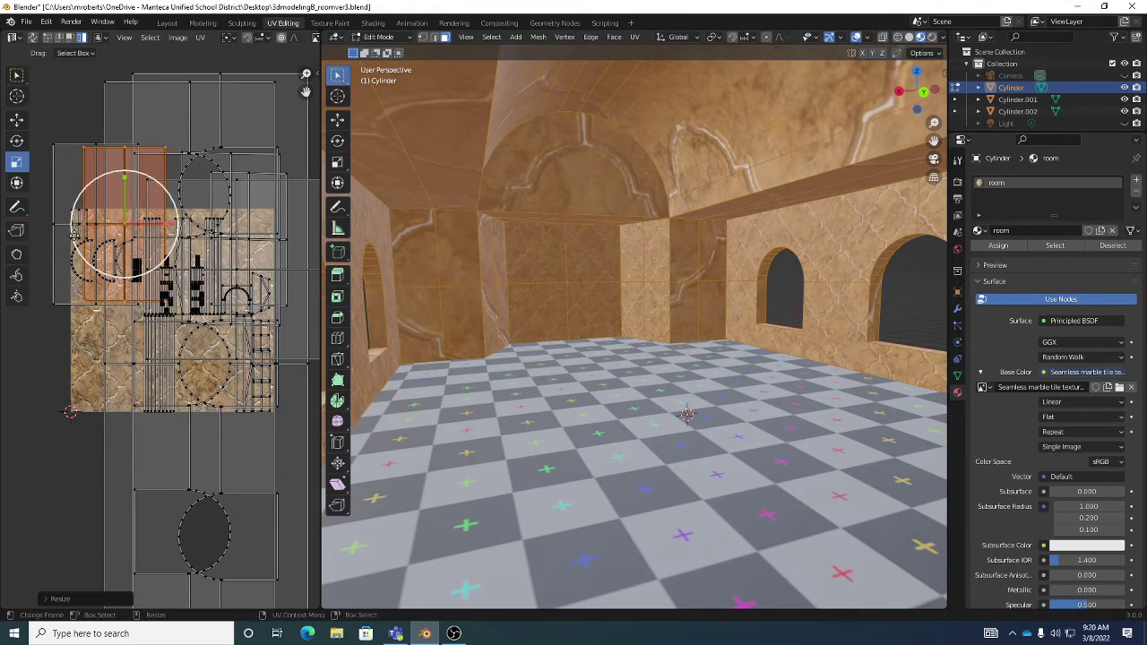
key(s)
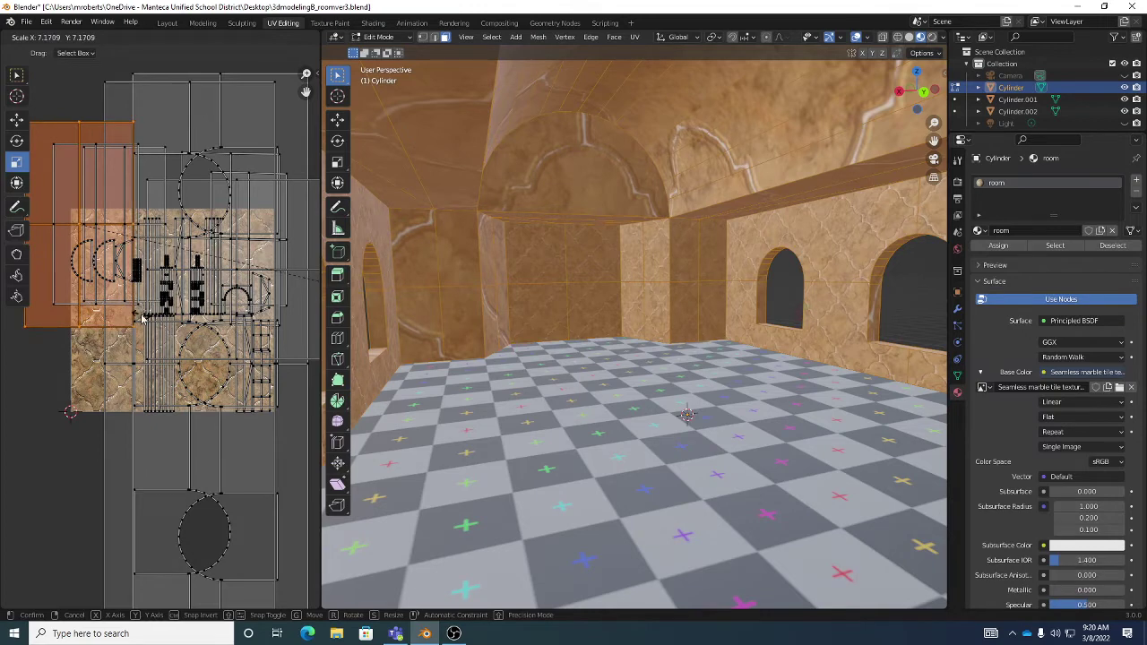
click(134, 312)
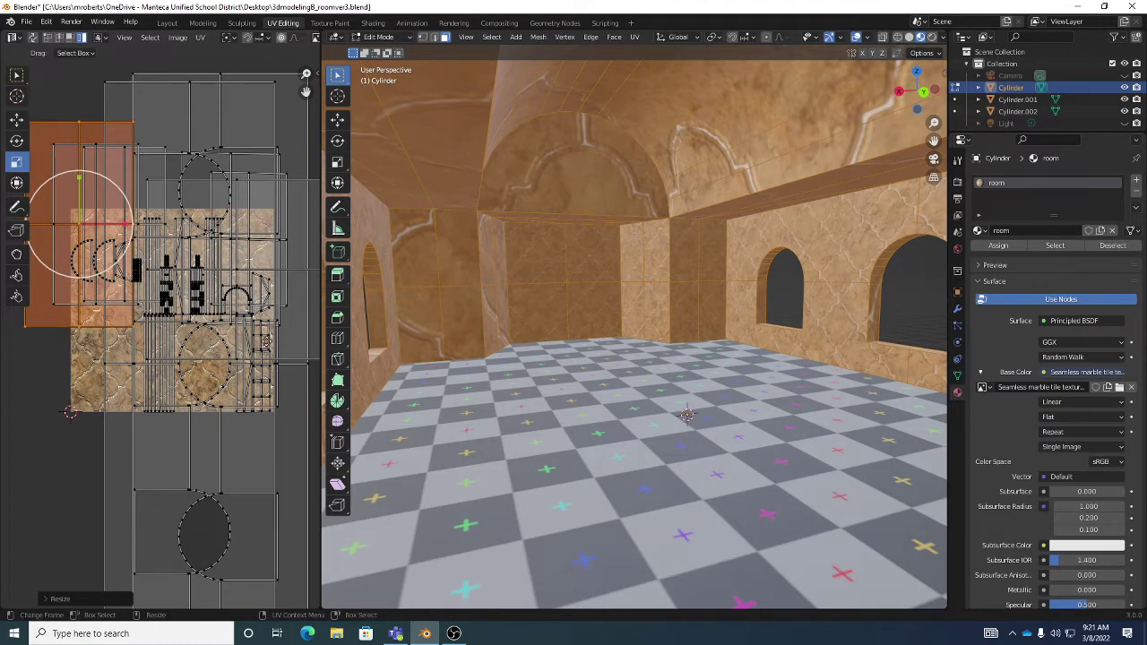
Scale up the small grid UV island near the texture's right edge to refine the marble on the interior wall beside the end recess
key(ctrl+z)
key(s)
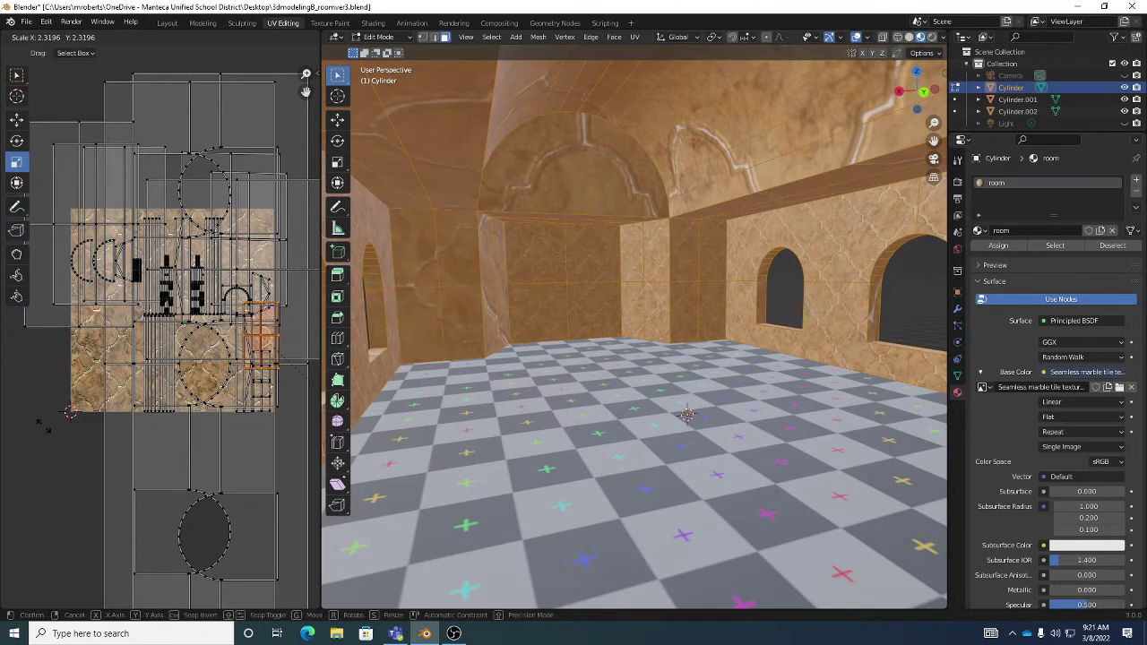
click(300, 495)
middle_drag(574, 403, 583, 354)
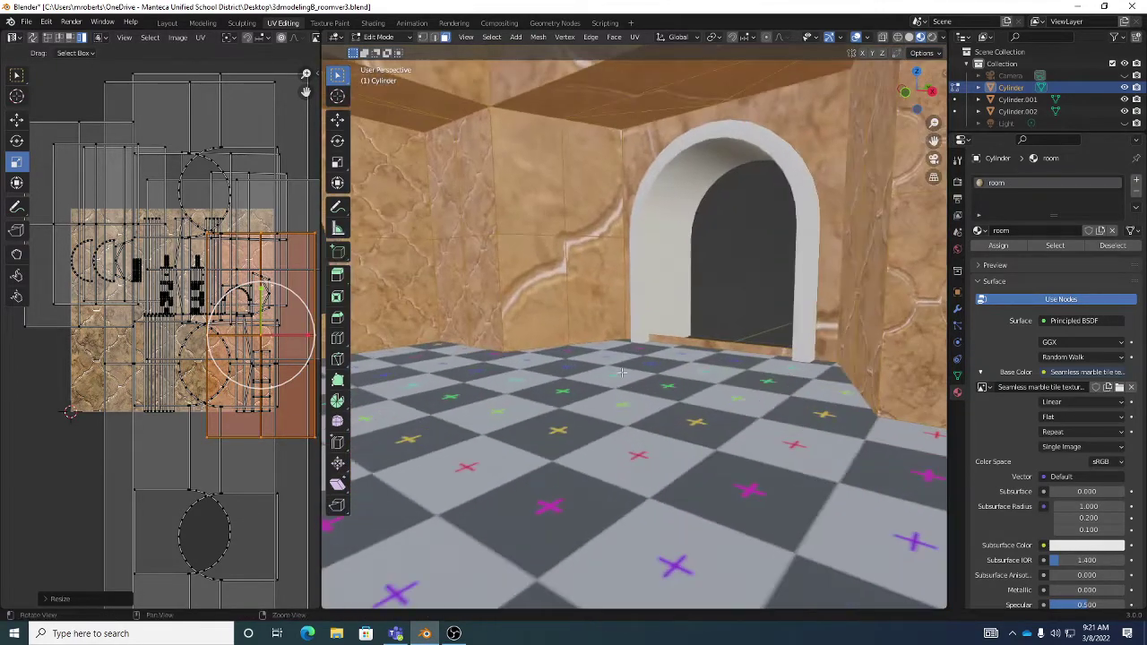
Scale up the two small stacked grid UV islands near the texture's lower-right corner, one after another, to refine the marble on their wall faces
key(ctrl+z)
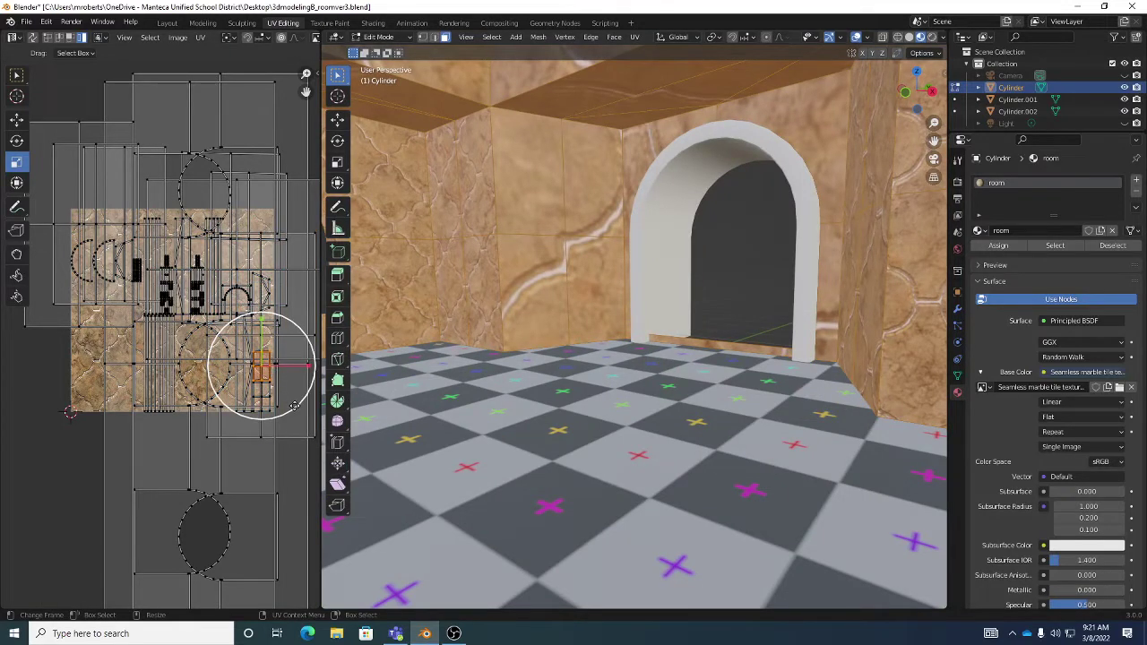
key(s)
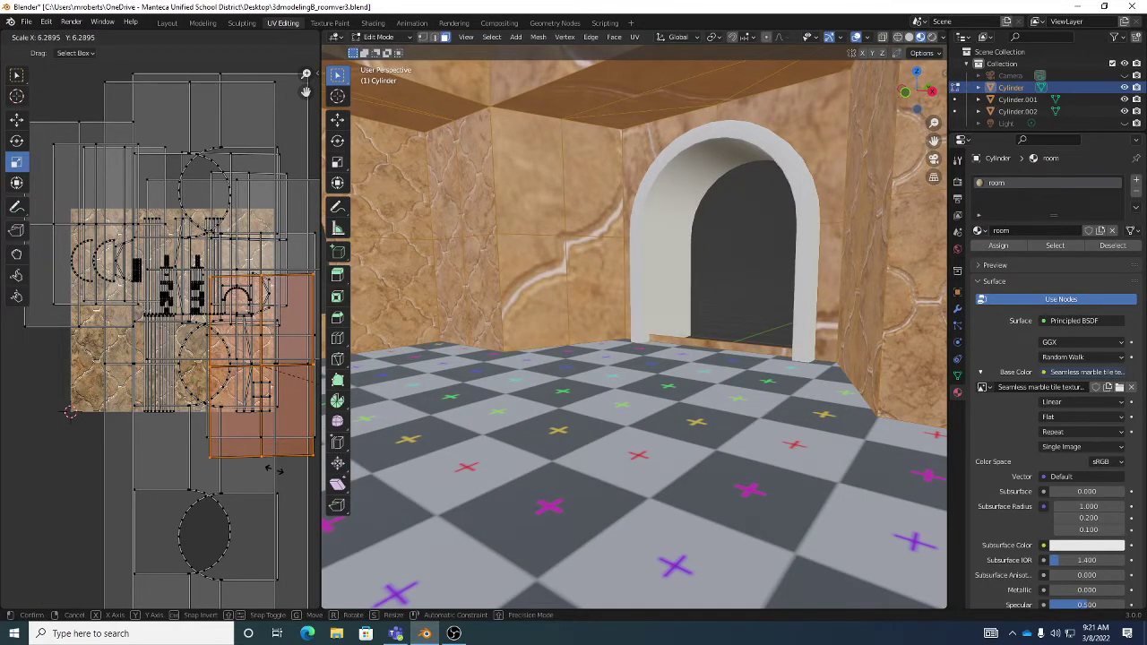
click(277, 476)
key(ctrl+z)
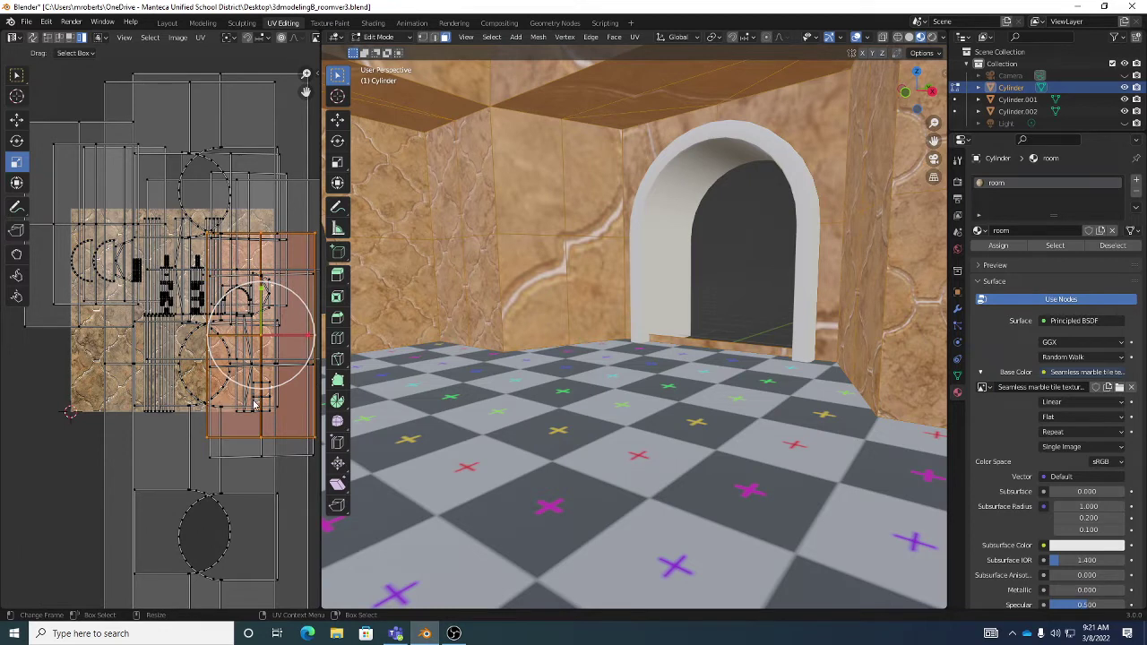
key(ctrl+z)
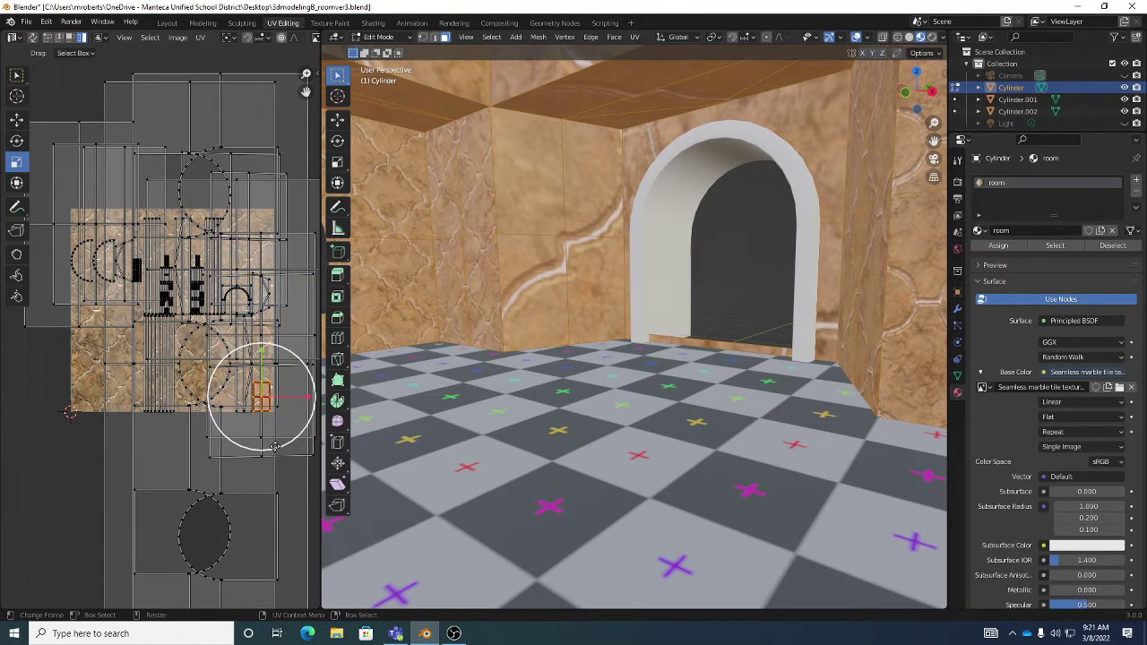
key(s)
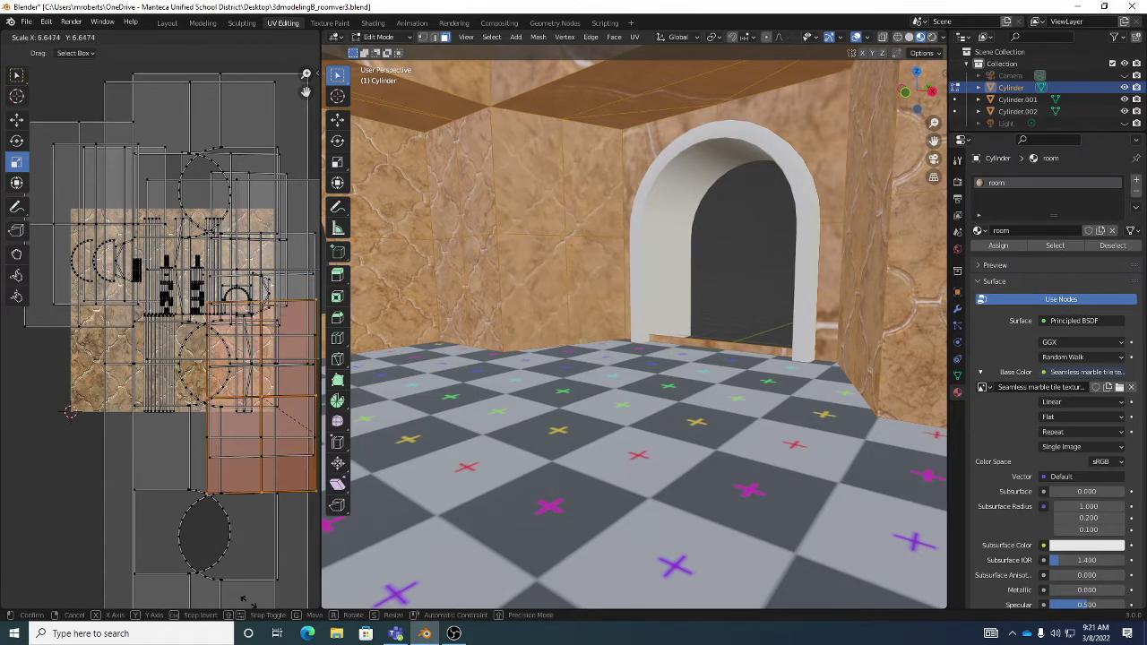
key(Return)
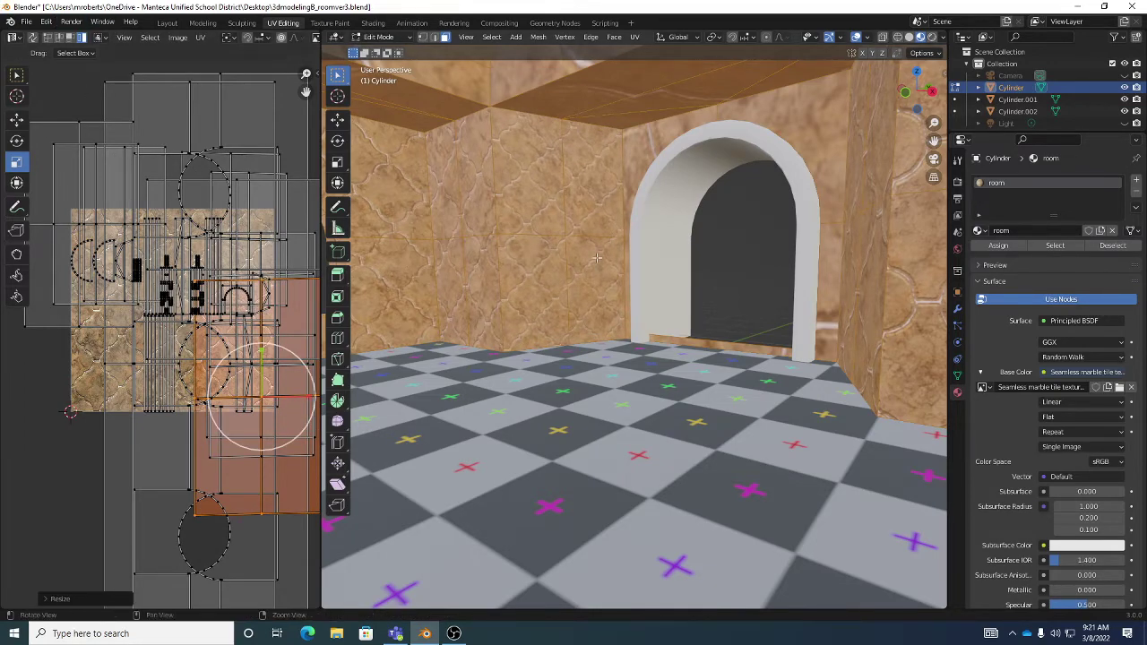
Return the room to Object Mode, select the room's floor, and remove the uv grid image from its material's base color
middle_drag(627, 269, 562, 237)
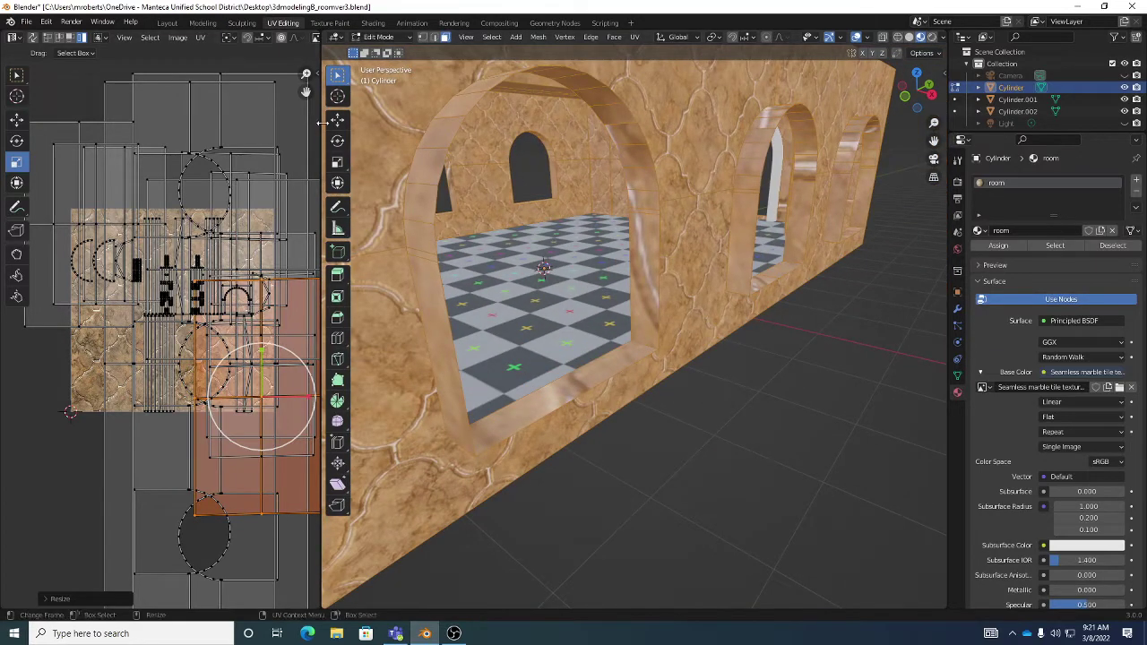
key(Tab)
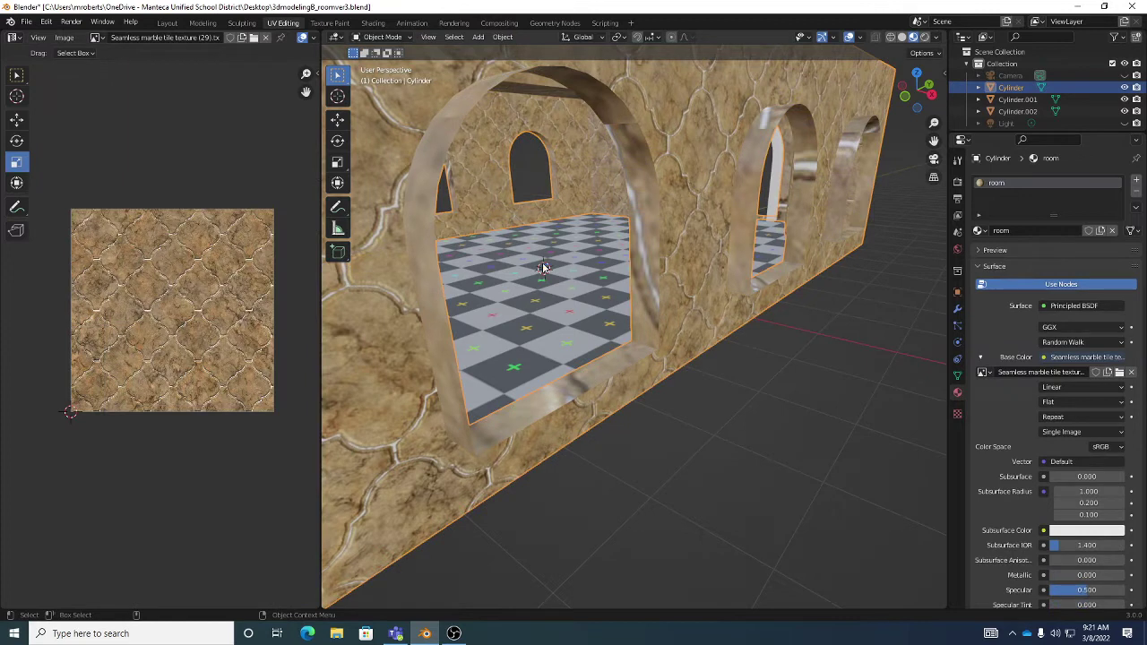
click(543, 267)
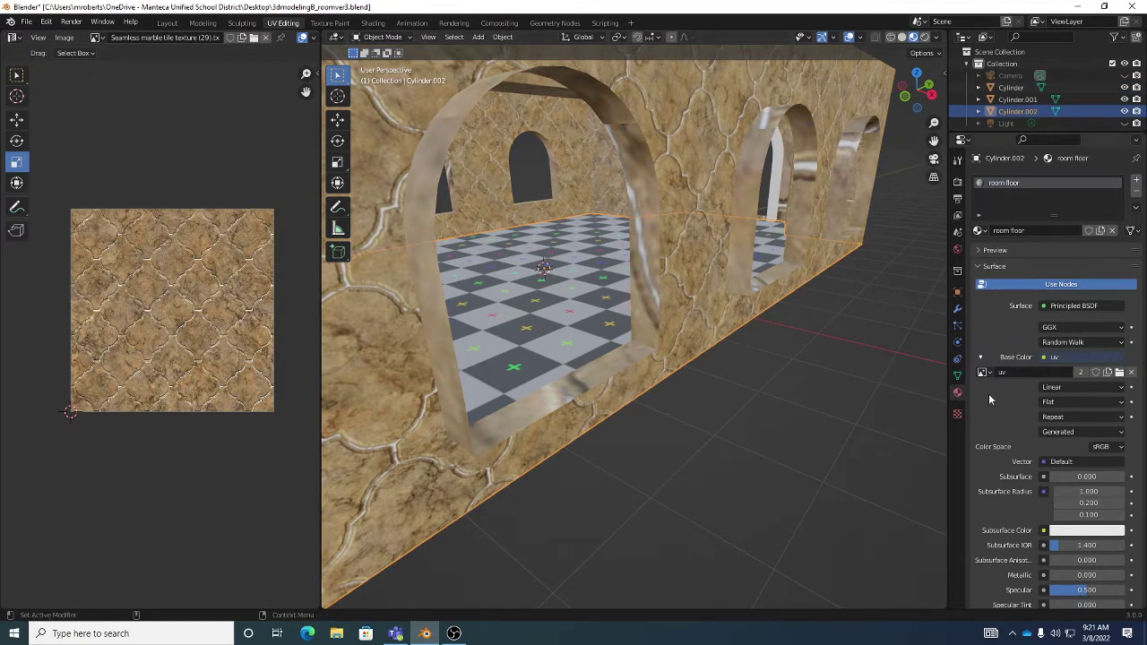
click(1079, 359)
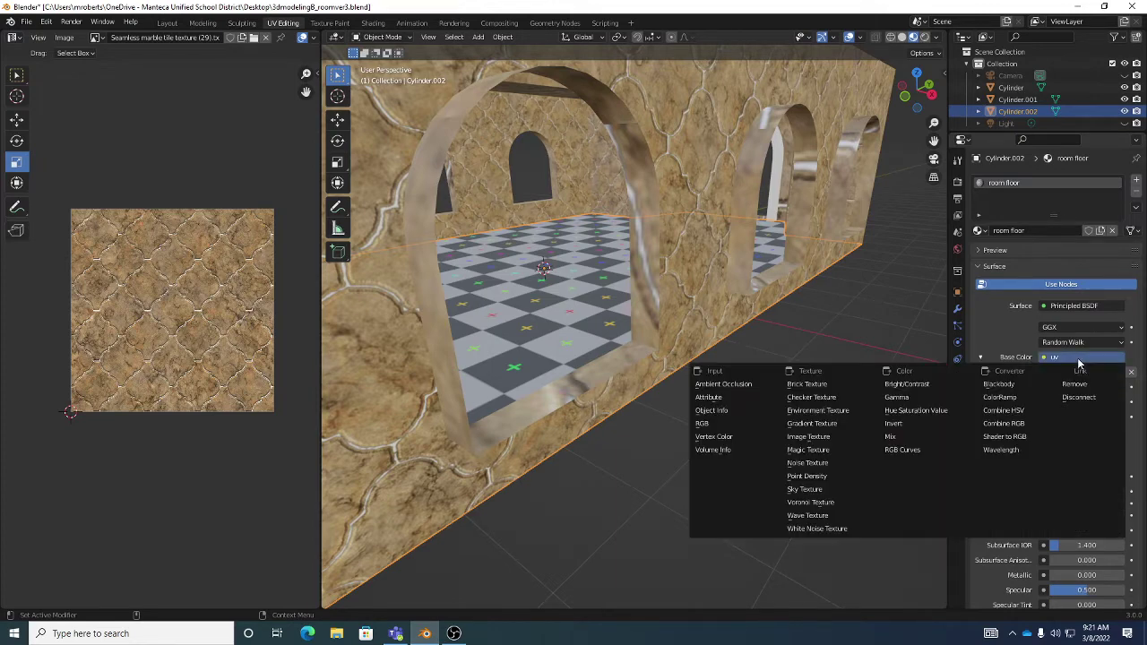
click(1079, 385)
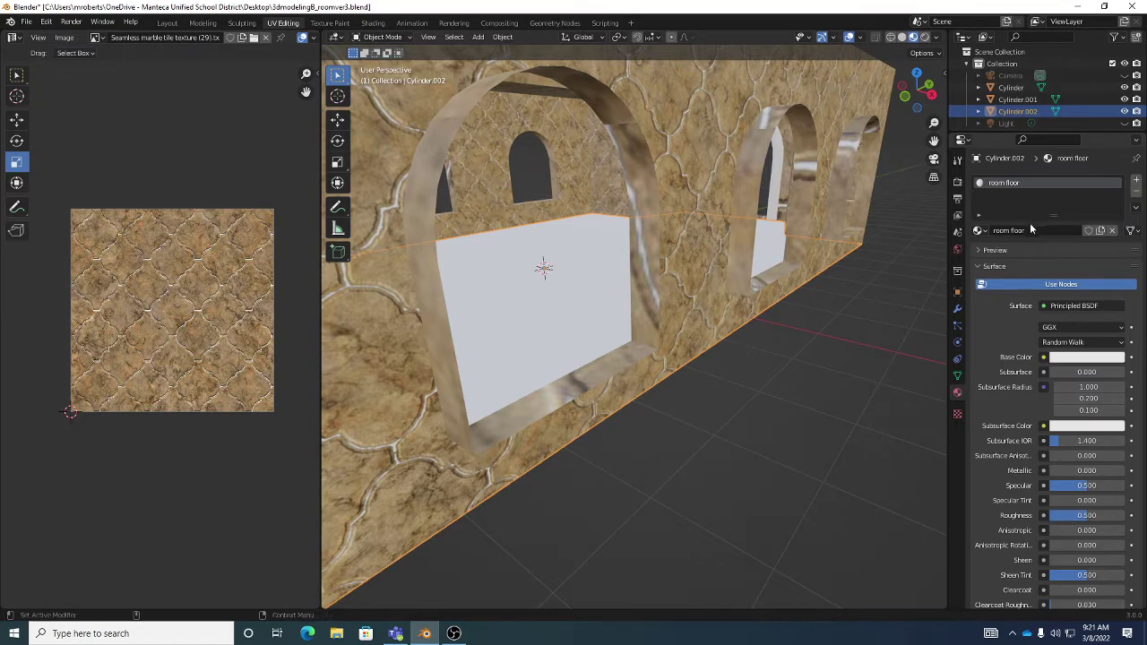
Give the floor's base color an image texture using the "Seamless floor concrete stone block tiles texture.jpg" file from the stencils folder
click(1043, 358)
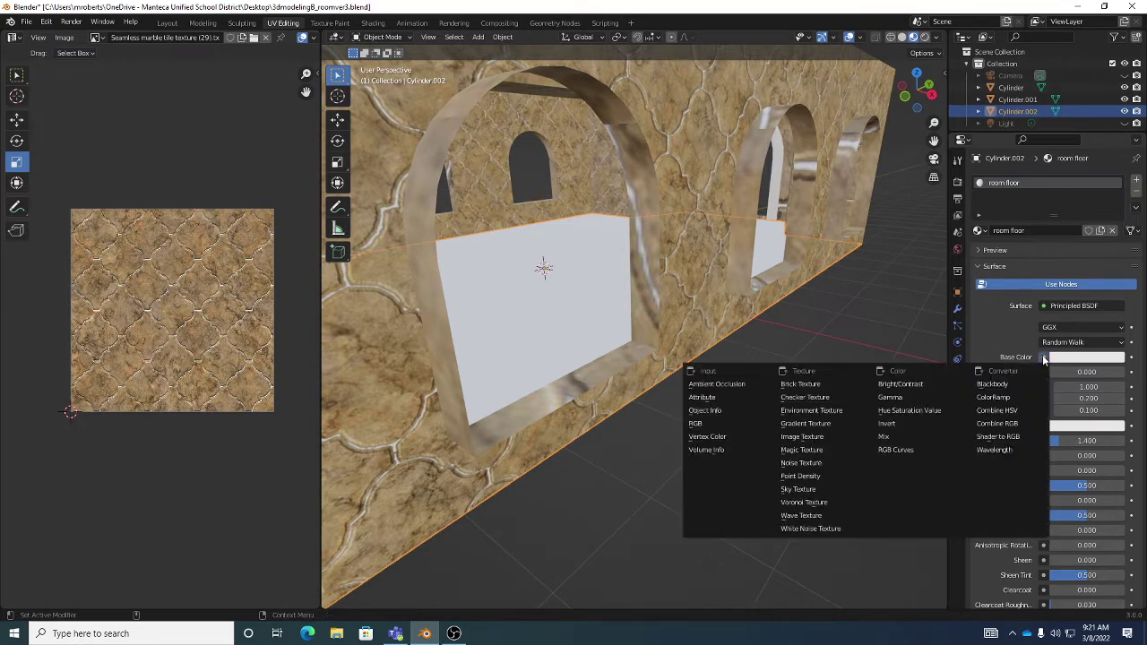
click(824, 436)
click(1107, 373)
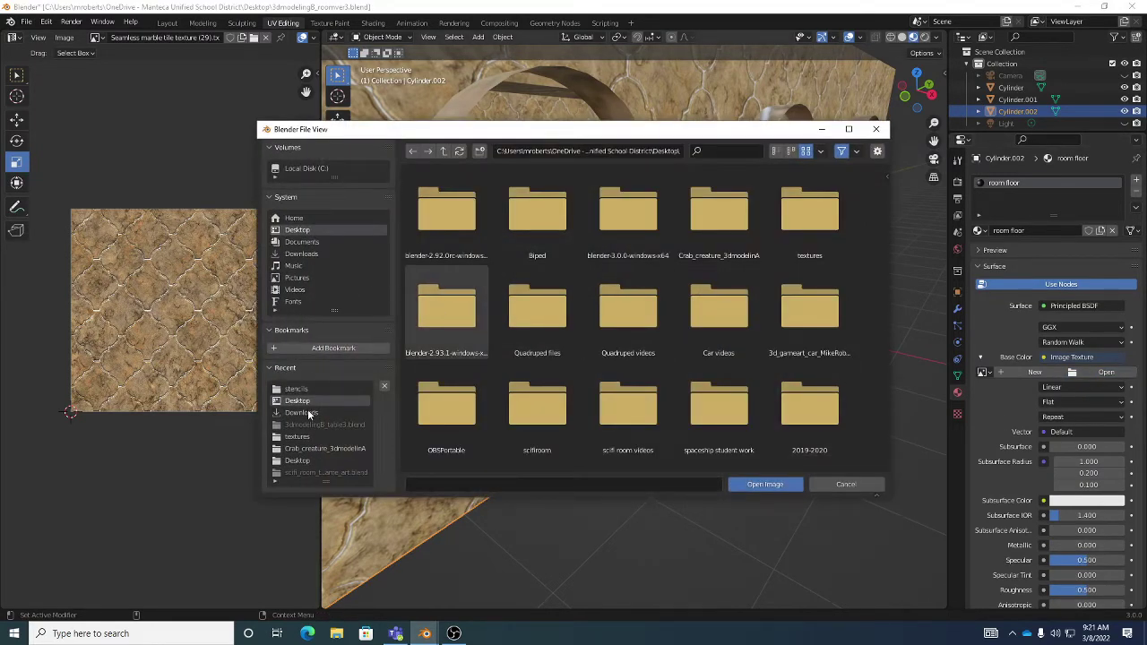
click(301, 390)
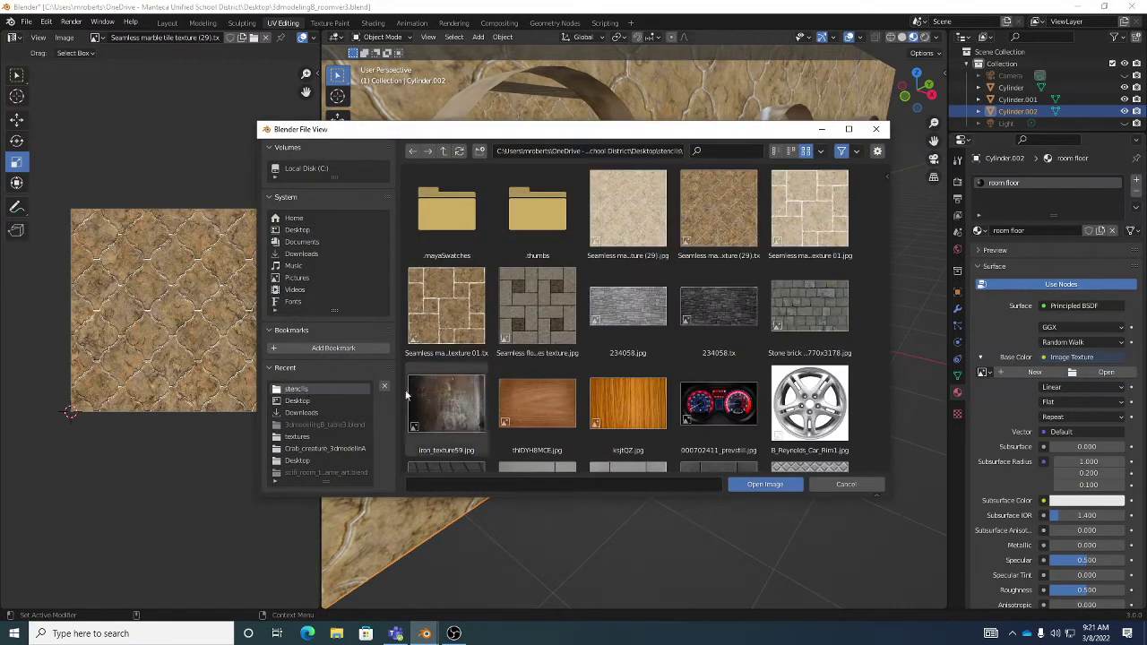
click(547, 310)
click(760, 484)
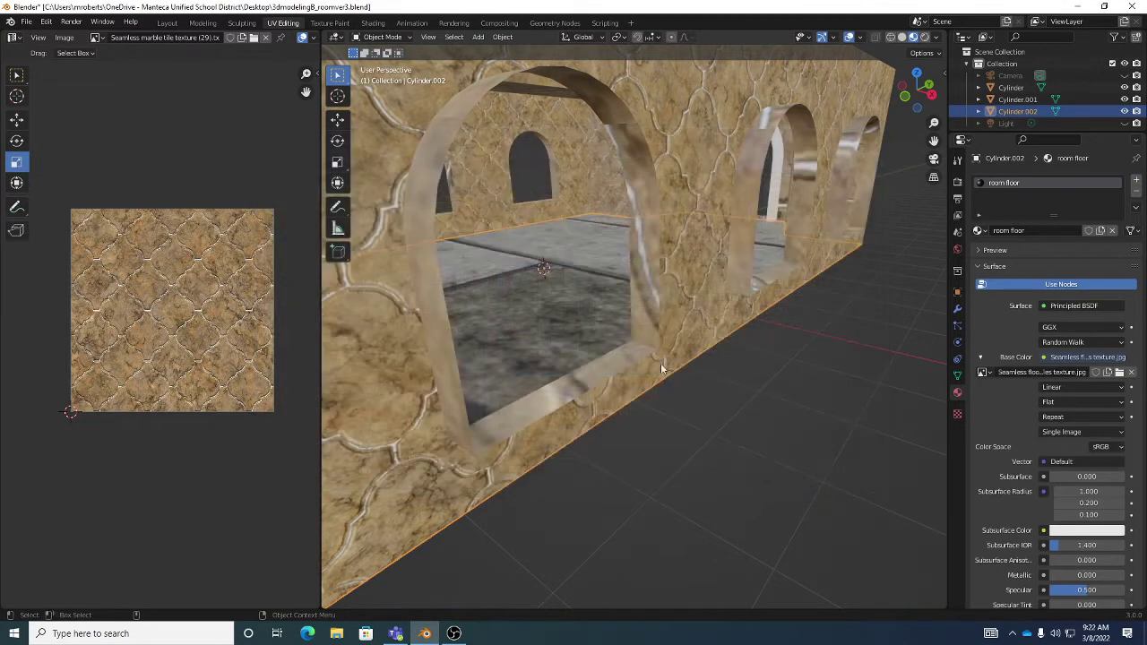
Scale up all of the floor's UVs well beyond the texture bounds so the stone tiles repeat at a smaller size
mouse_move(618, 368)
middle_down()
mouse_move(597, 355)
mouse_move(613, 356)
middle_up()
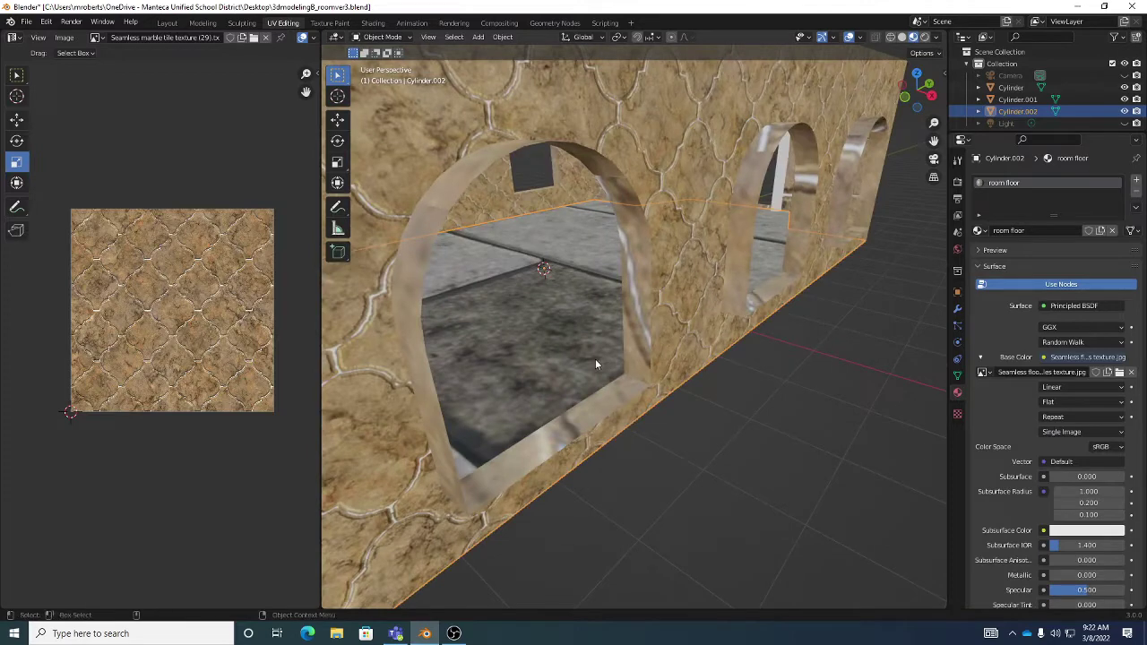
key(Tab)
click(603, 375)
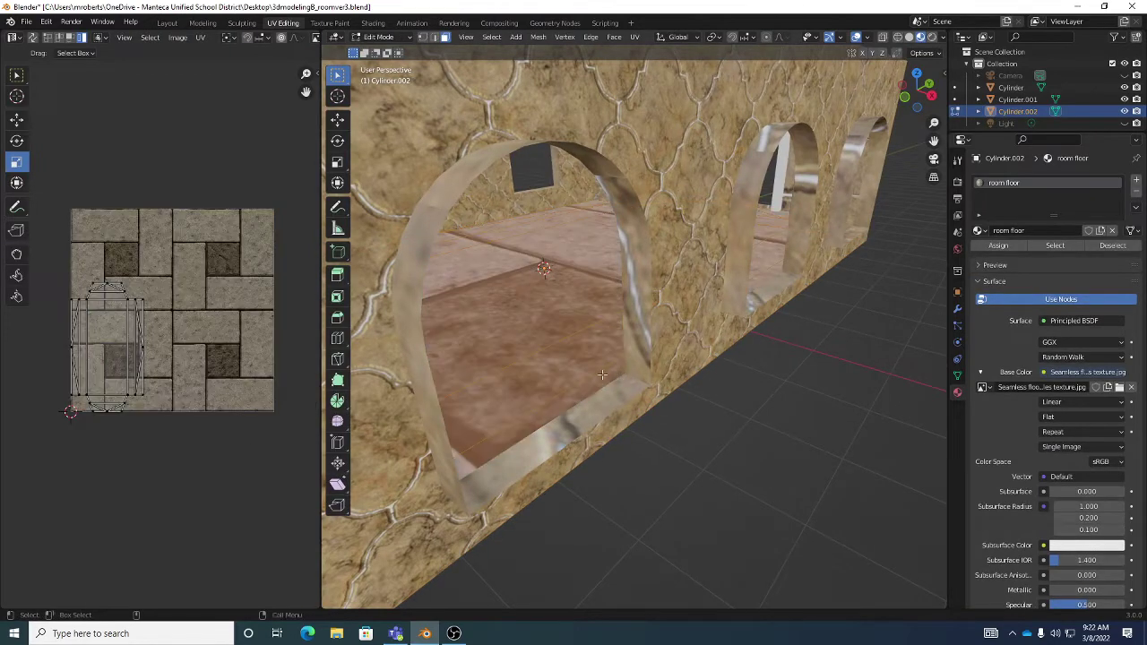
key(a)
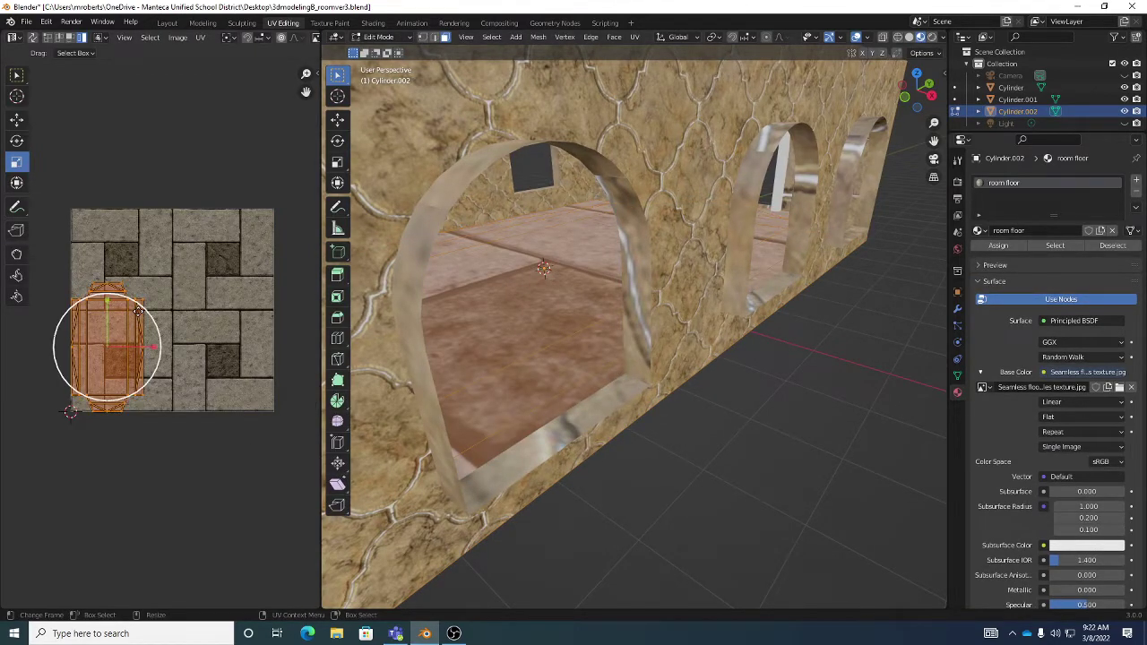
drag(141, 309, 13, 366)
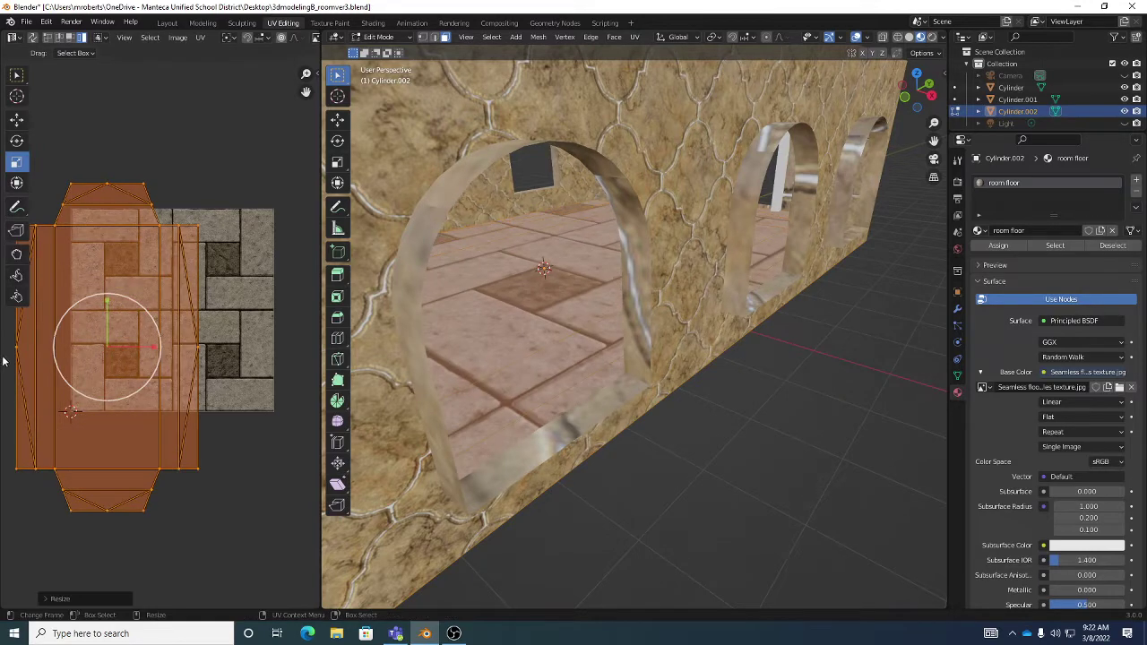
key(s)
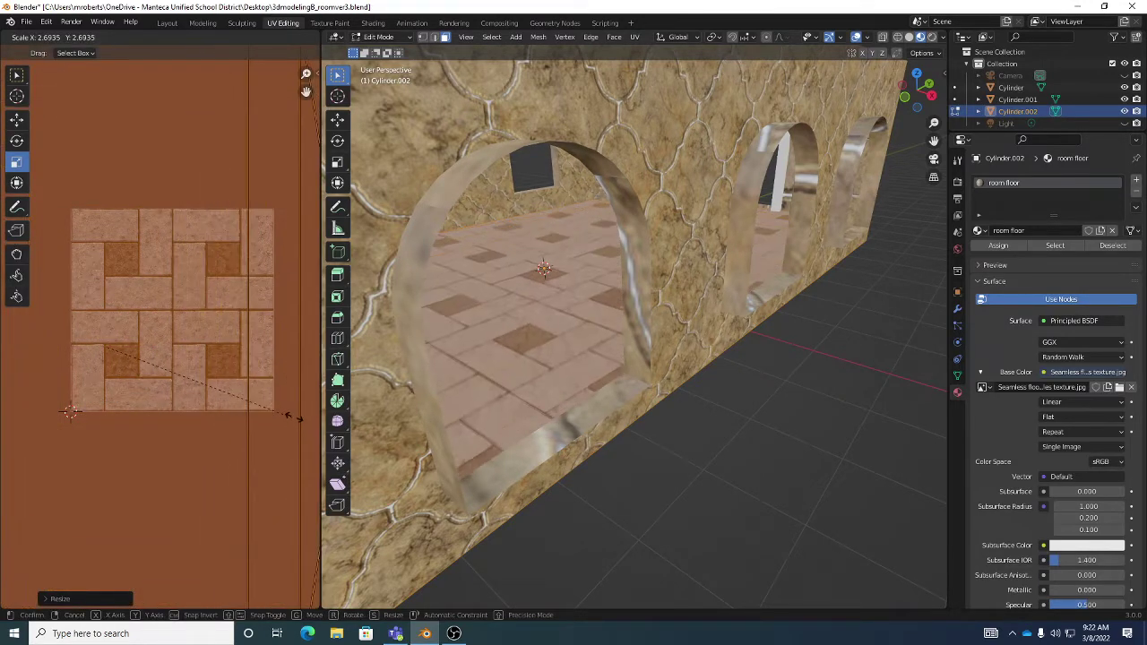
click(18, 411)
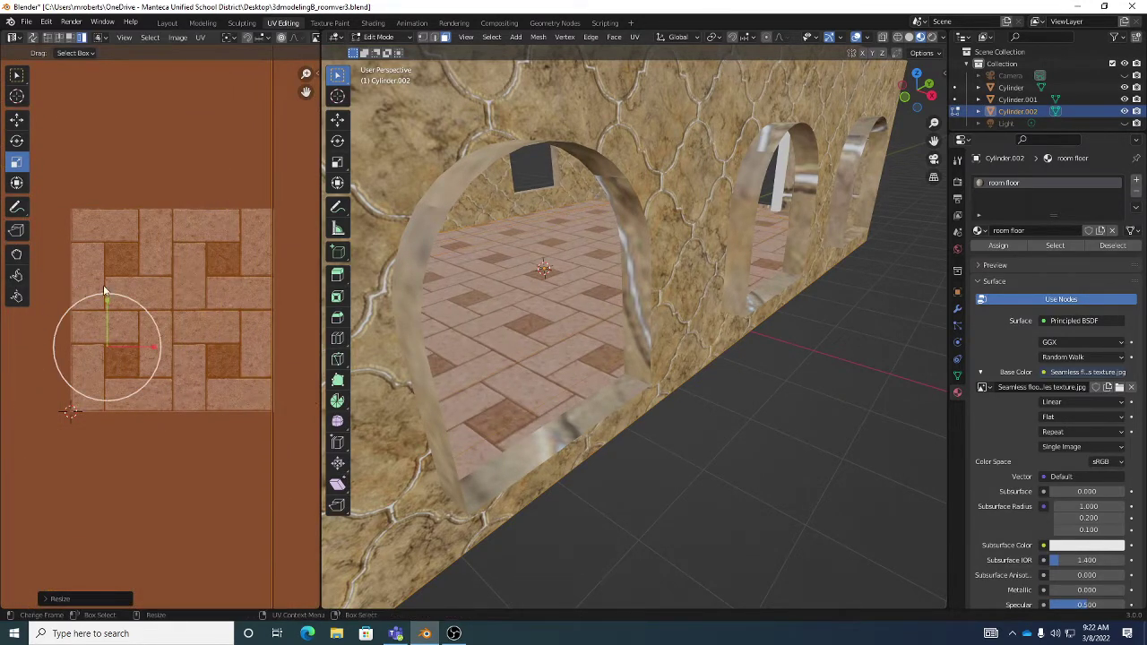
Switch the UV editor to the Select Box tool, check the floor tiling inside the room, and save the file
key(w)
scroll(192, 316, down, 7)
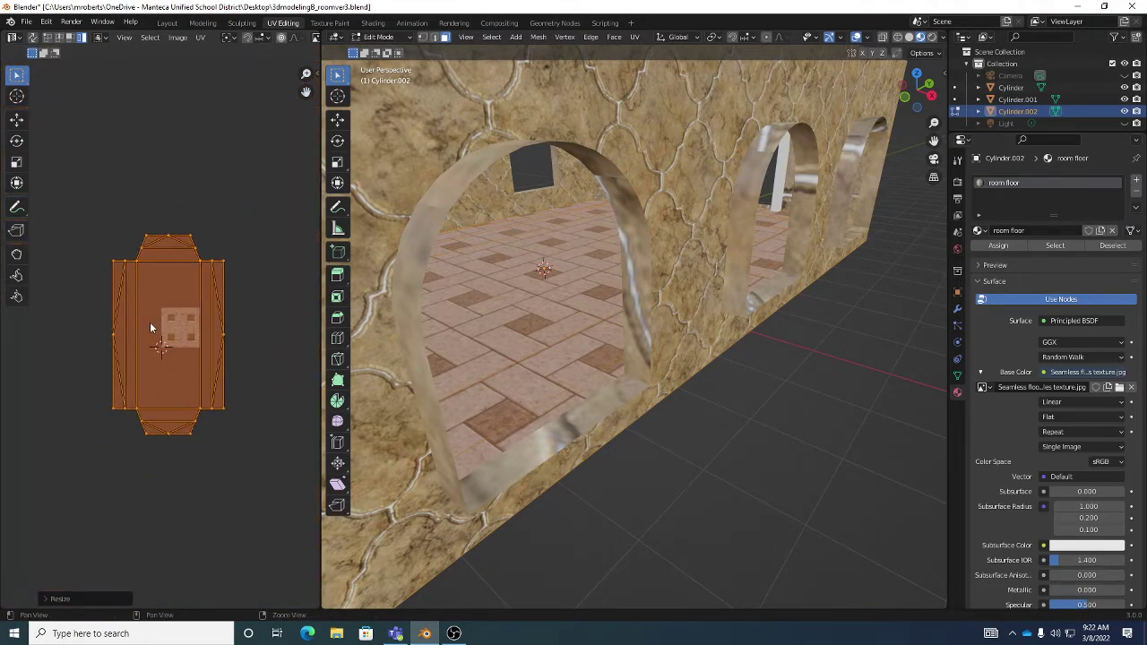
scroll(150, 322, up, 1)
scroll(501, 350, up, 8)
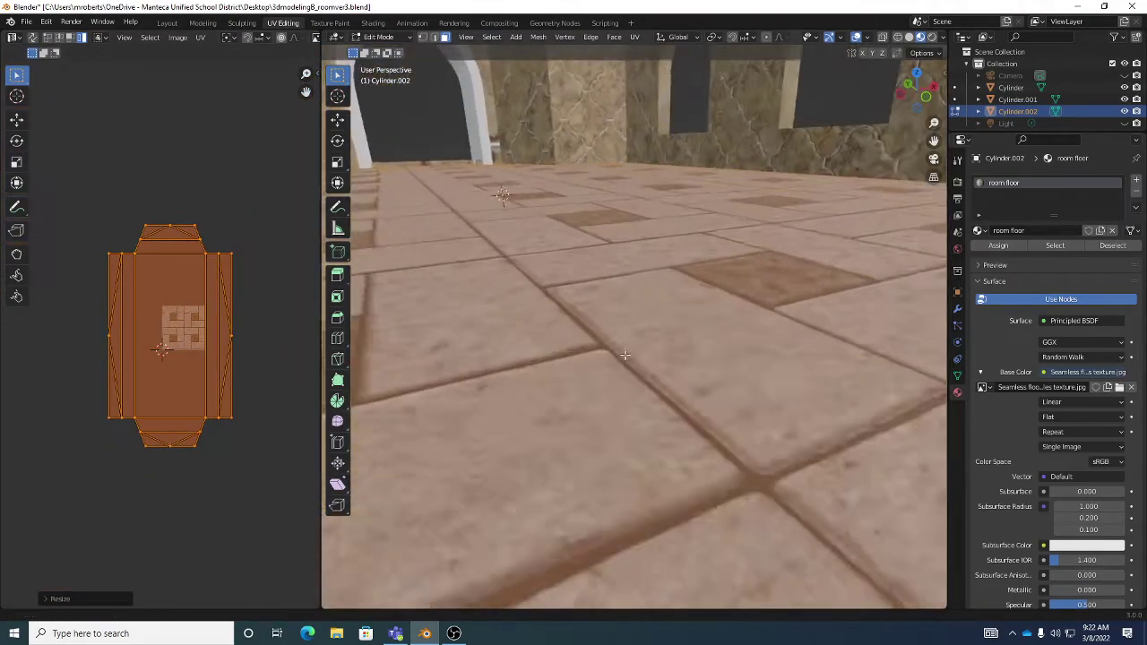
scroll(624, 356, down, 6)
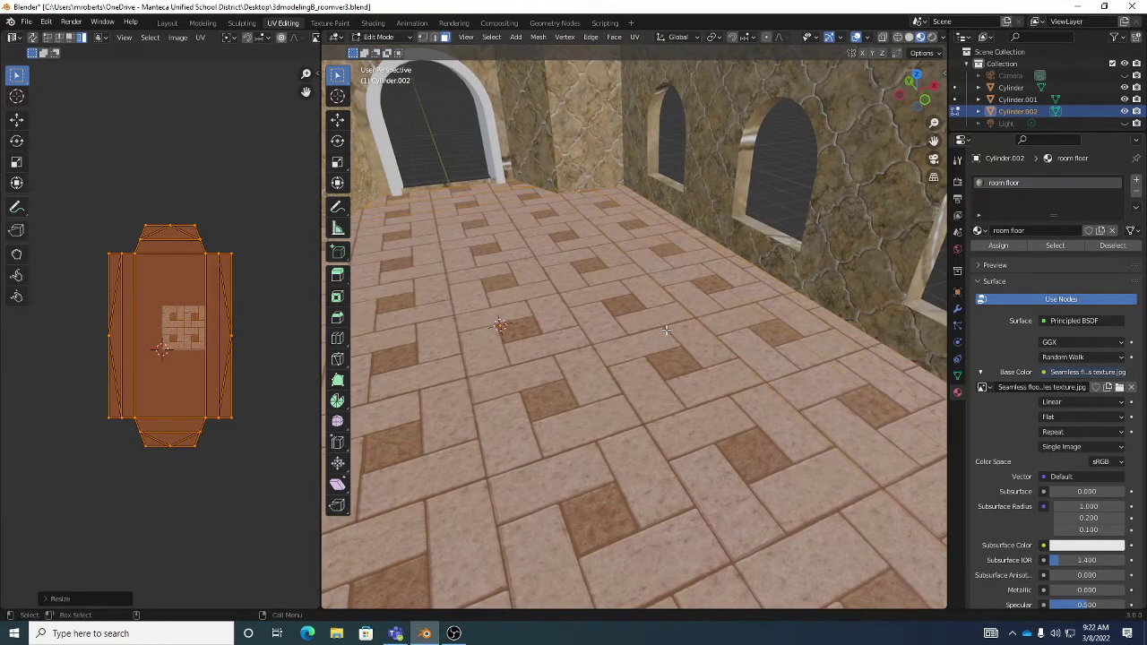
scroll(236, 319, up, 1)
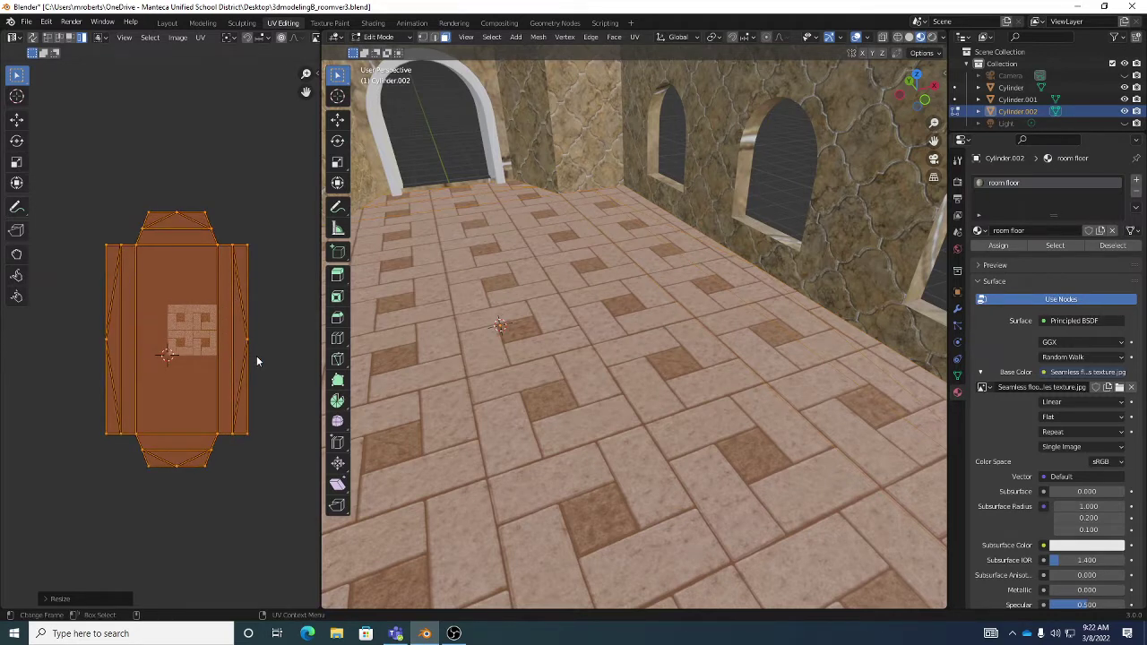
key(ctrl+s)
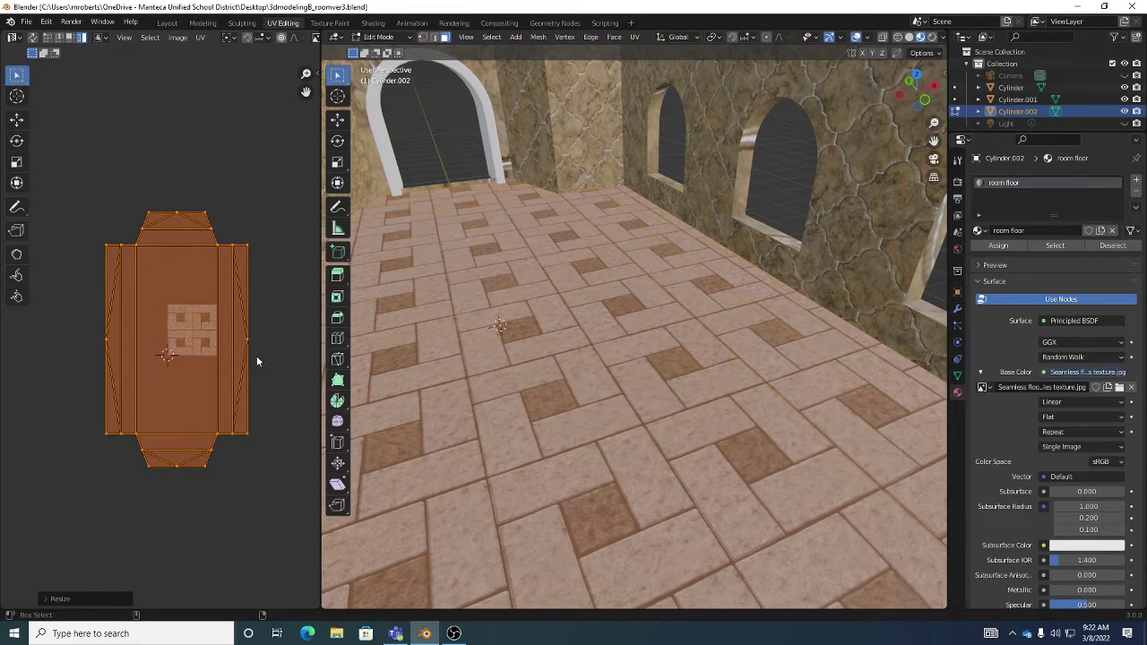
Return the floor to Object Mode and switch to the Shading workspace with an enlarged 3D viewport to view the textured room
middle_drag(577, 311, 600, 301)
key(Tab)
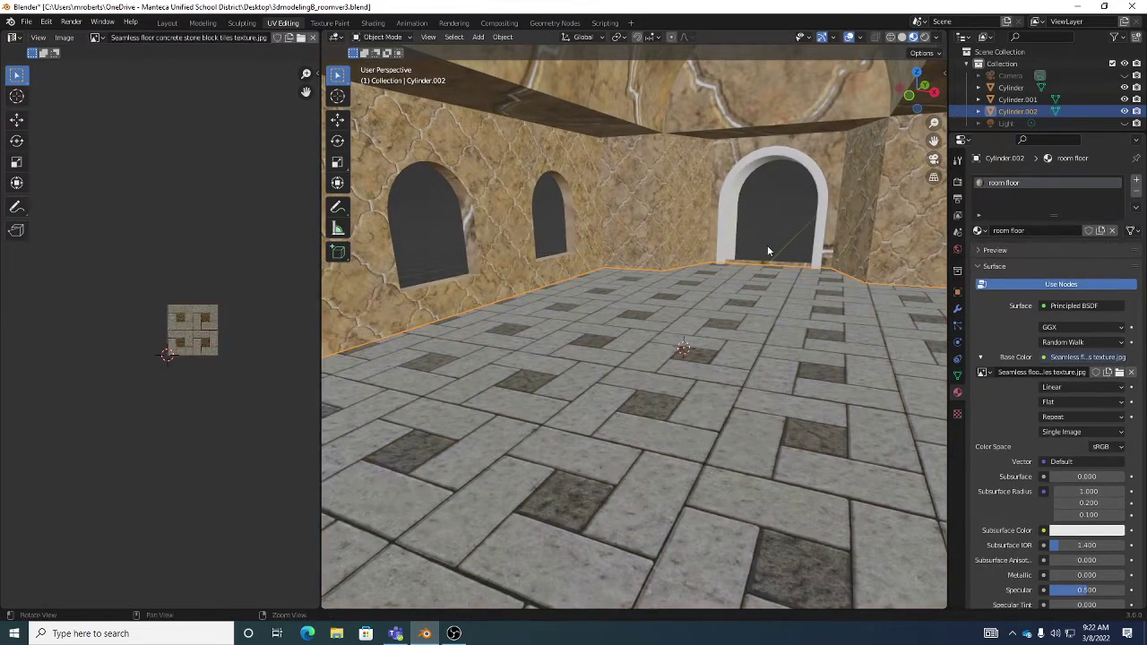
middle_drag(767, 245, 605, 259)
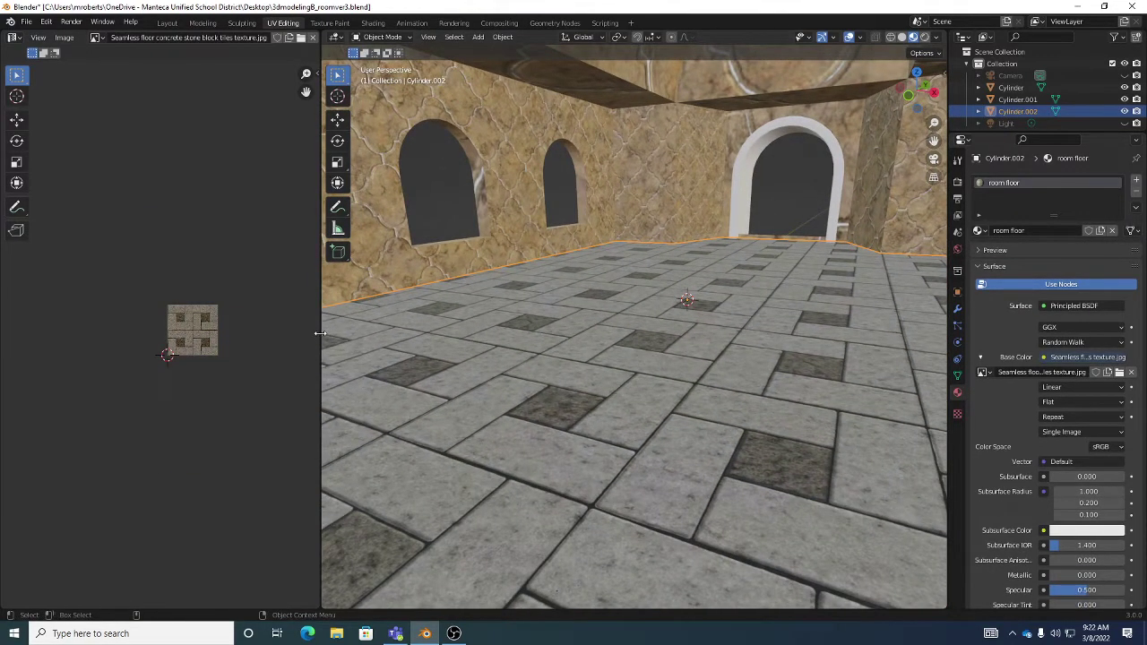
click(375, 23)
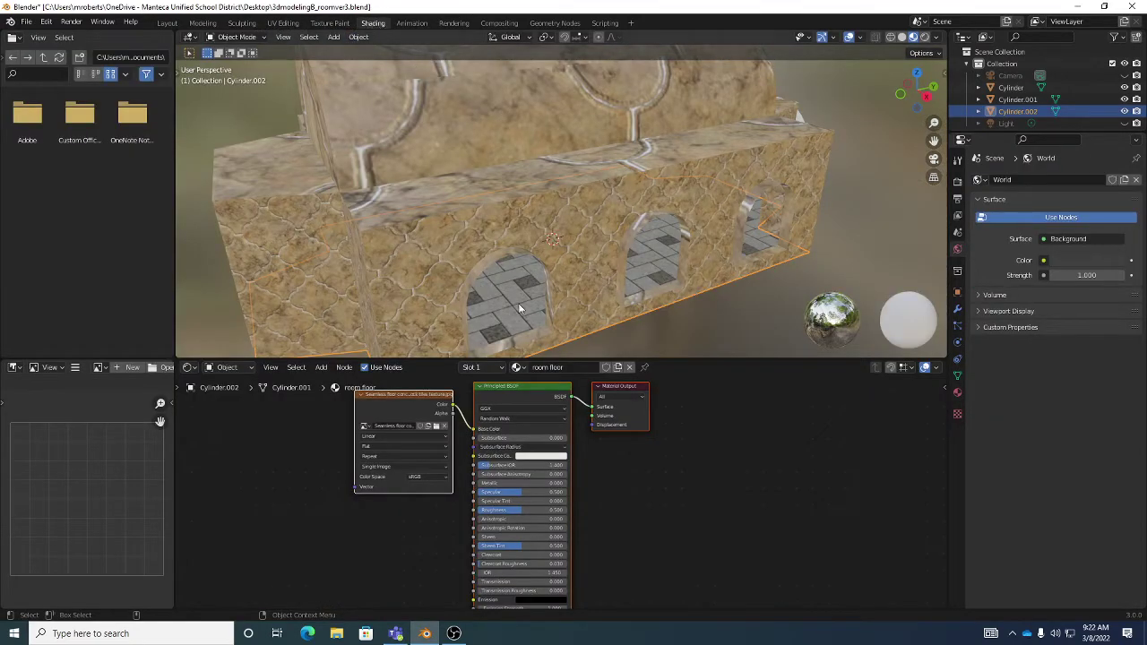
drag(683, 359, 707, 524)
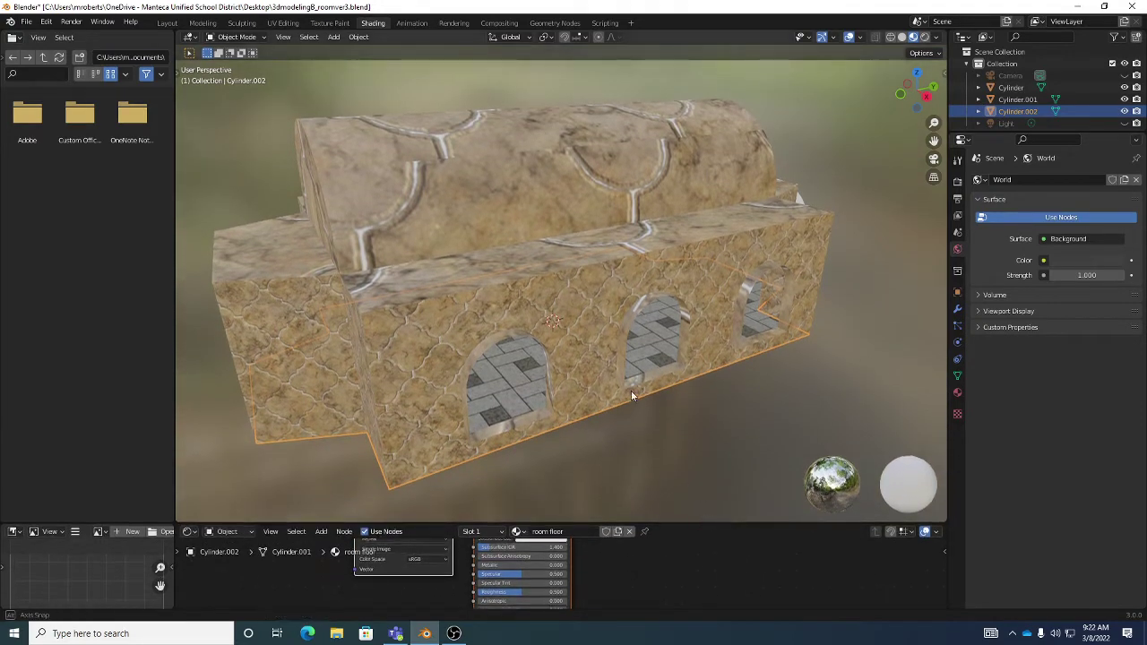
middle_drag(681, 377, 645, 361)
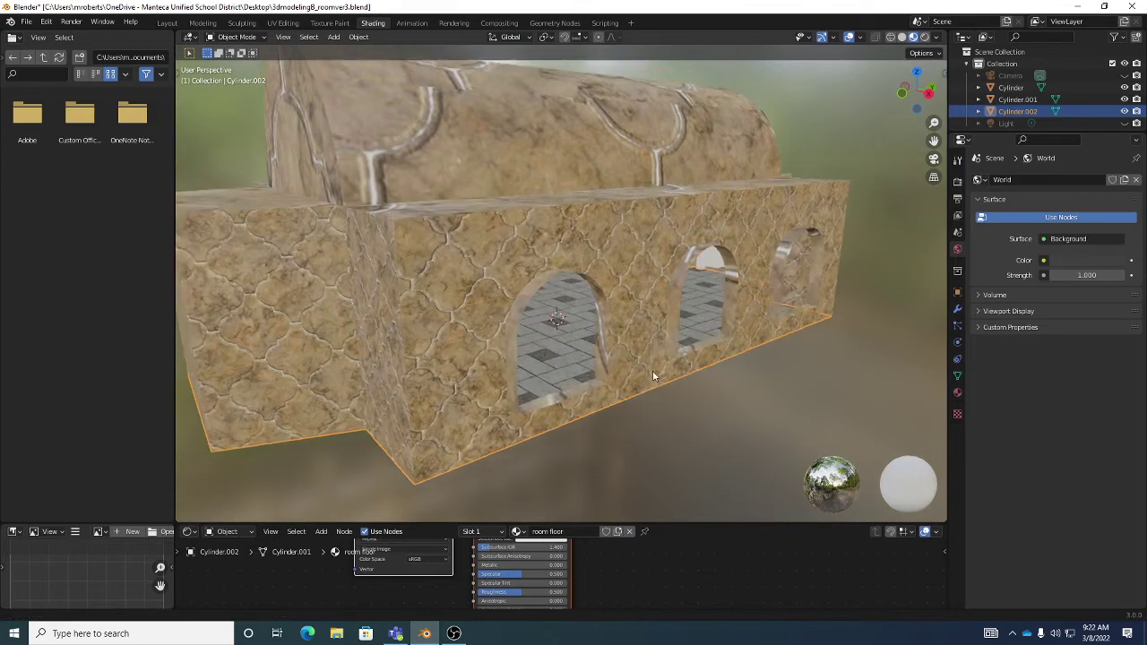
Start appending from another Blender file and list the Desktop folder's contents as a vertical list with dates and sizes
click(26, 21)
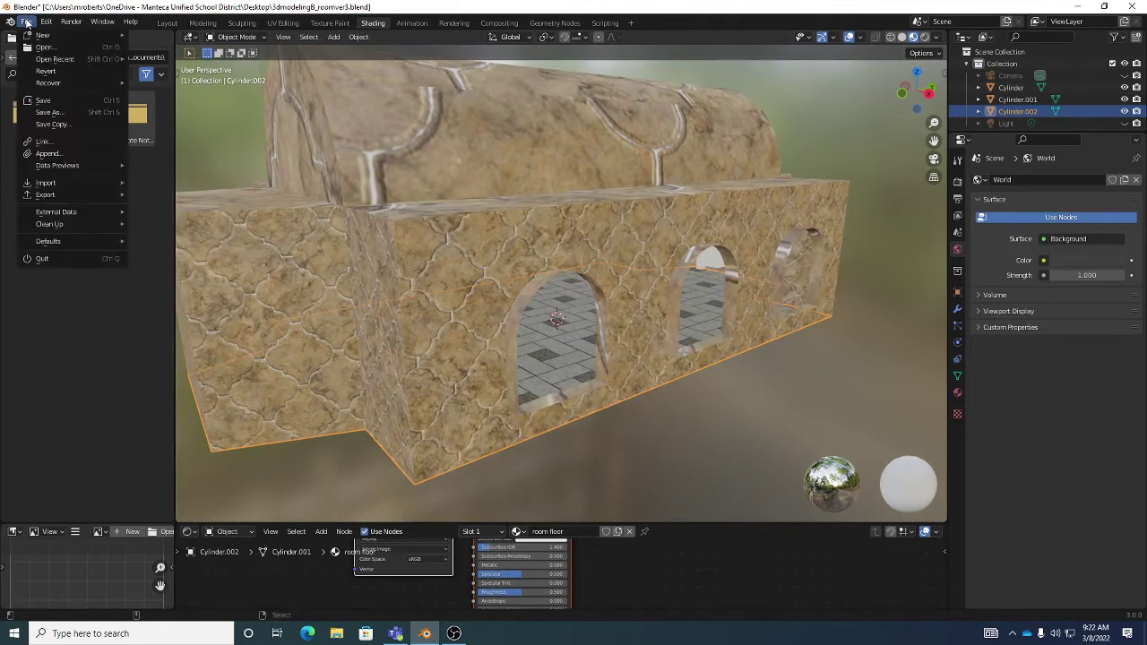
click(45, 154)
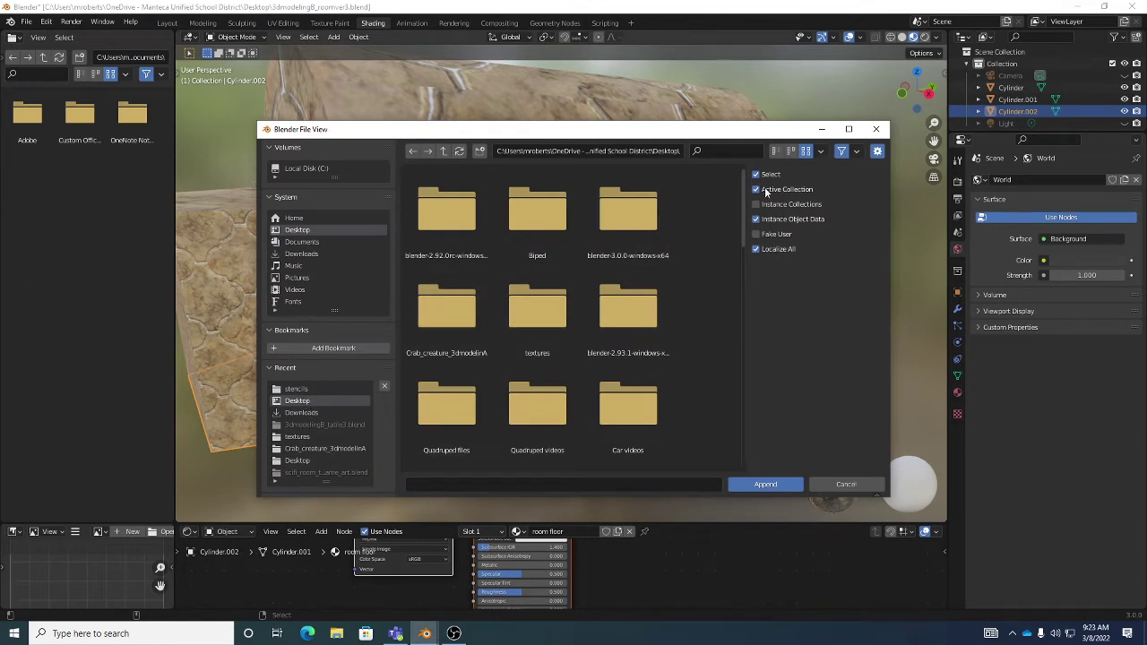
click(775, 151)
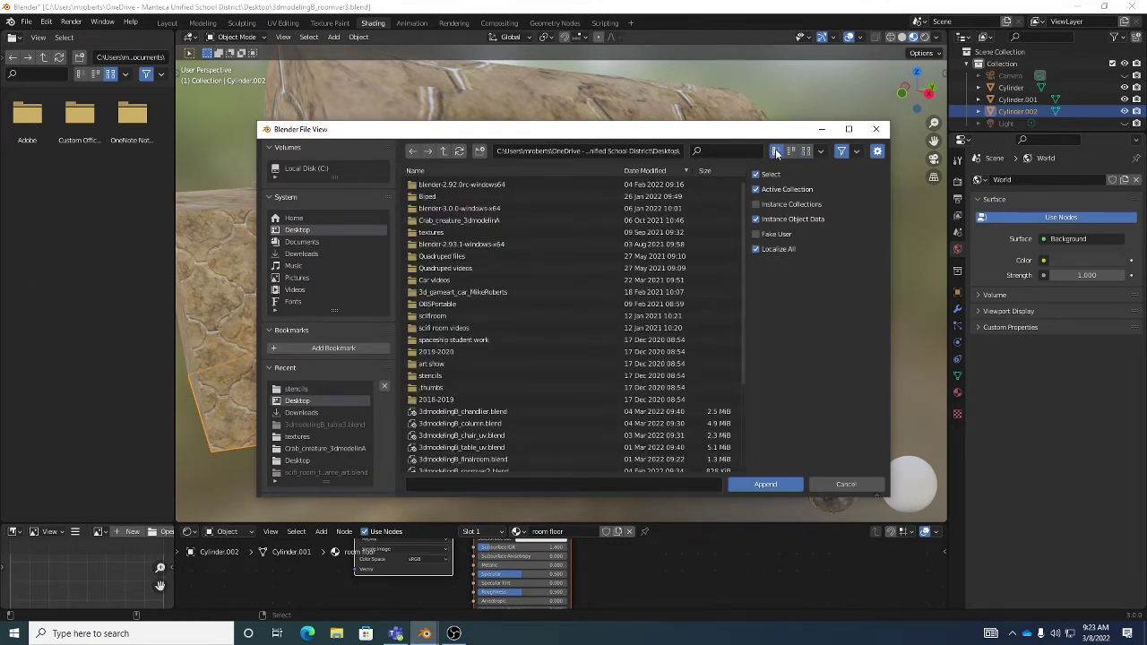
click(792, 152)
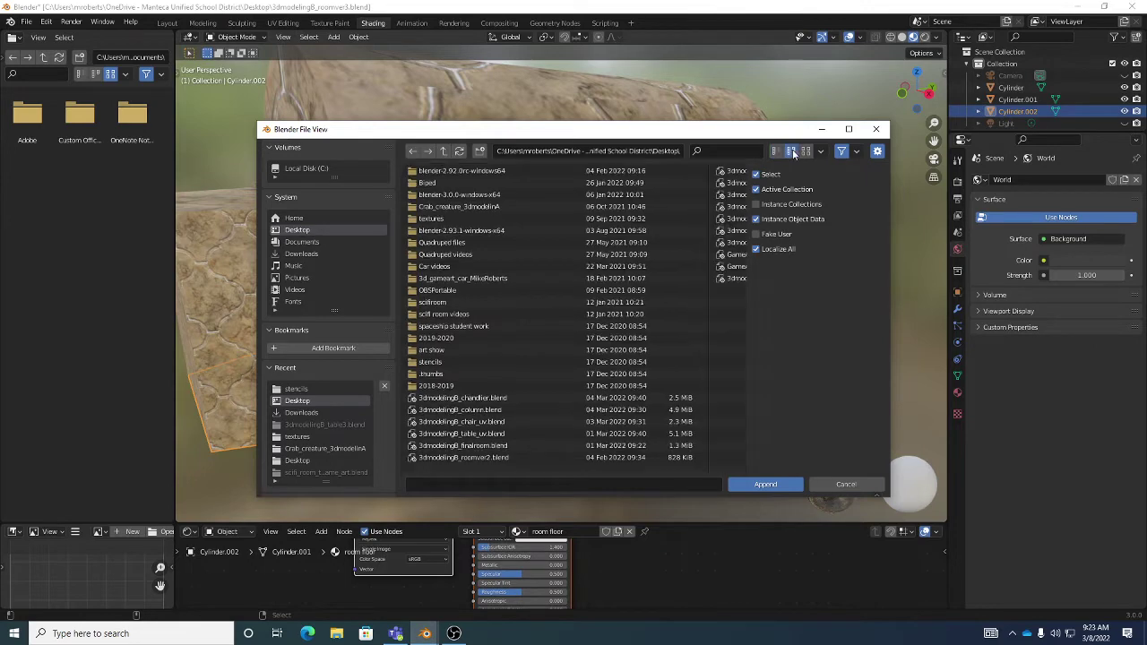
click(806, 151)
click(775, 152)
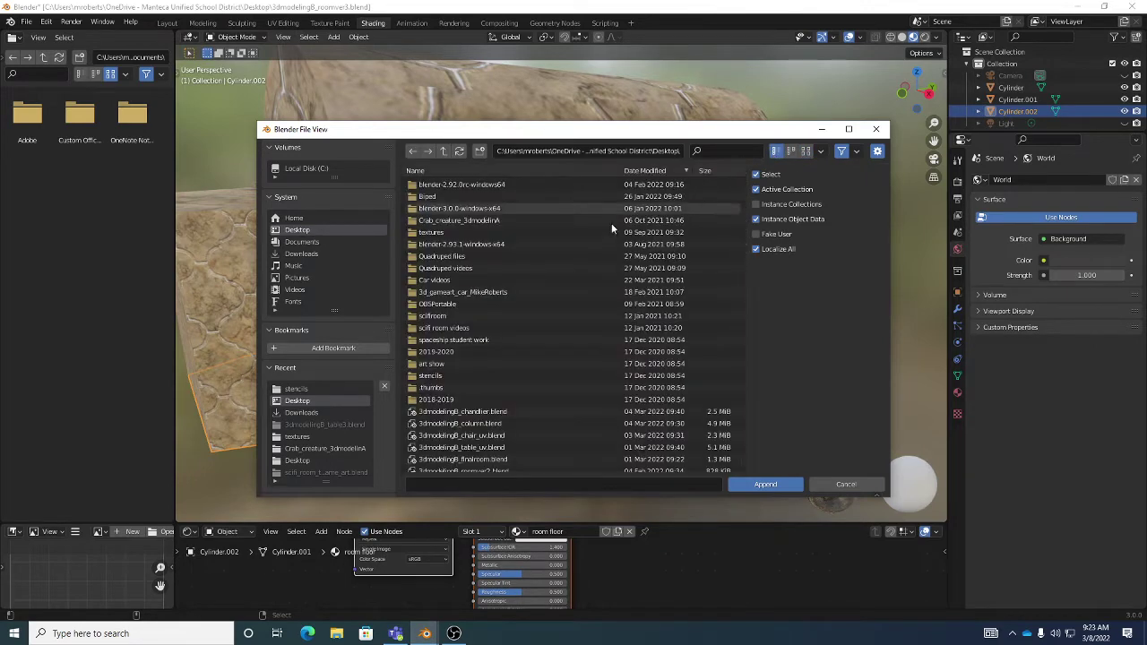
scroll(531, 320, down, 5)
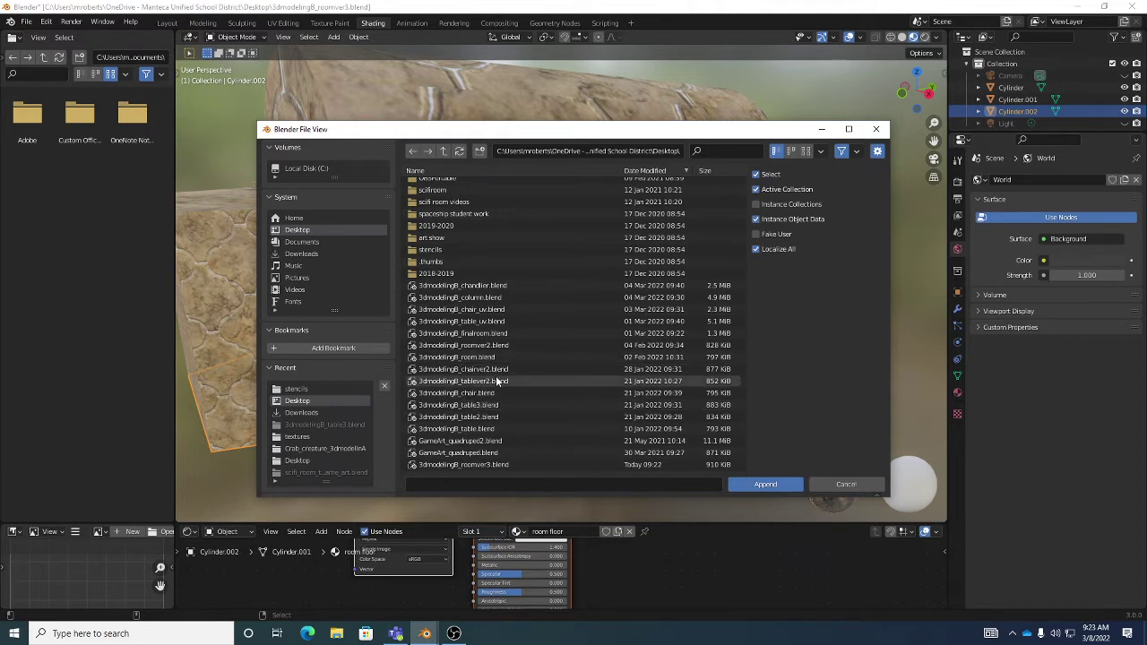
Append the table braces, table legs and table top objects from 3dmodelingB_table_uv.blend into the room scene
click(487, 321)
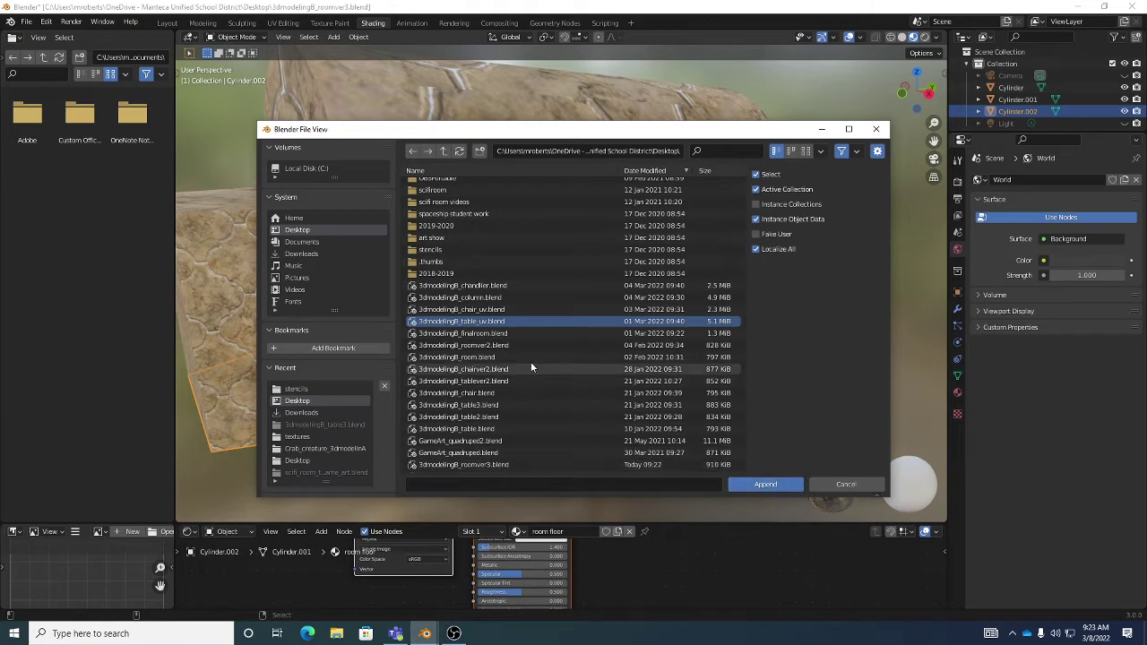
double_click(457, 321)
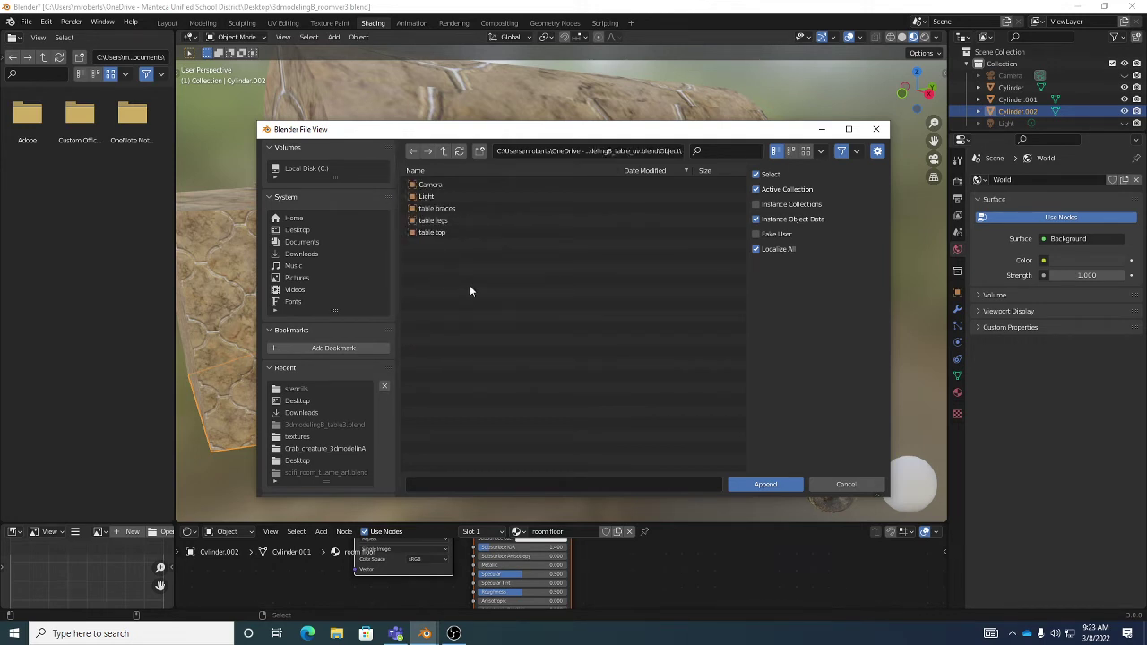
click(440, 209)
shift+click(439, 220)
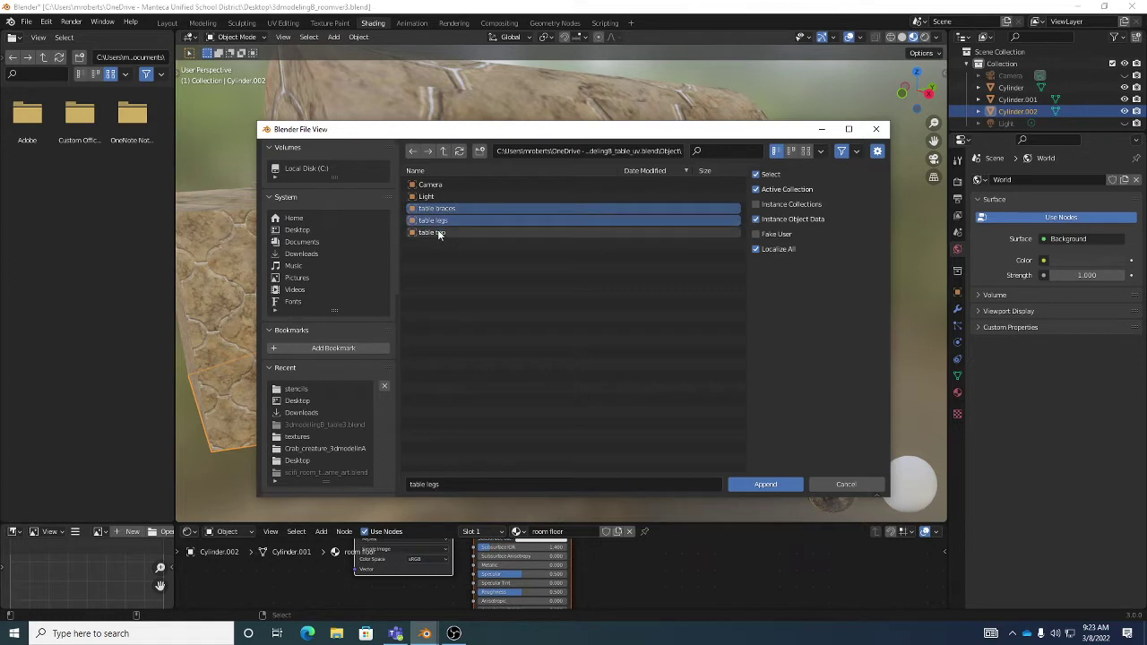
shift+click(438, 234)
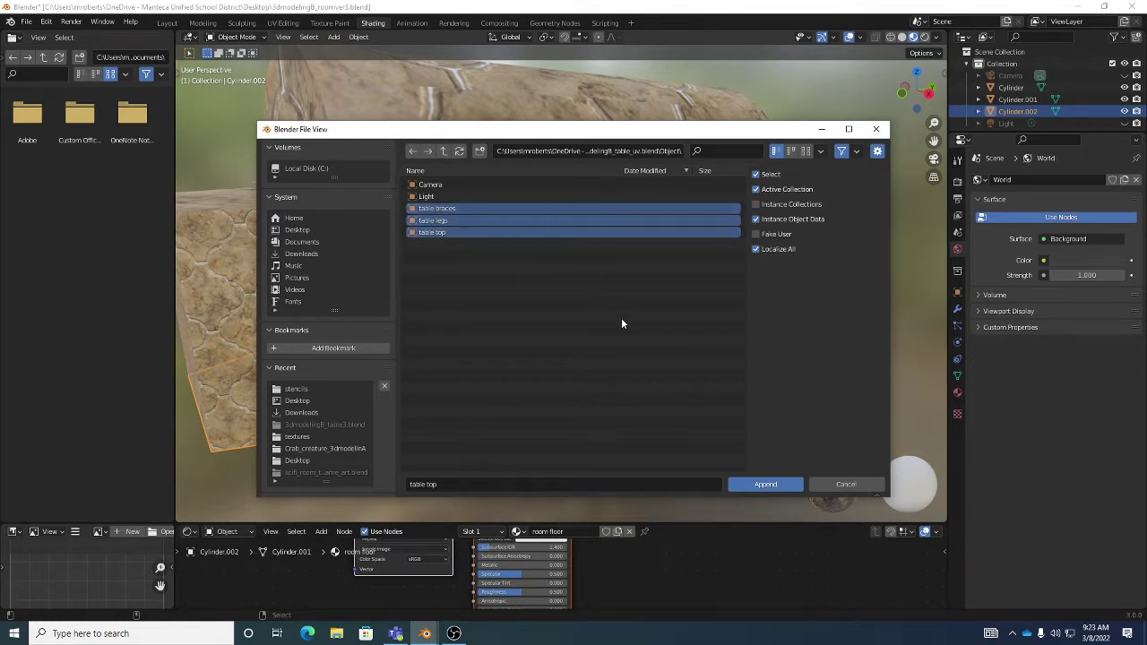
click(785, 484)
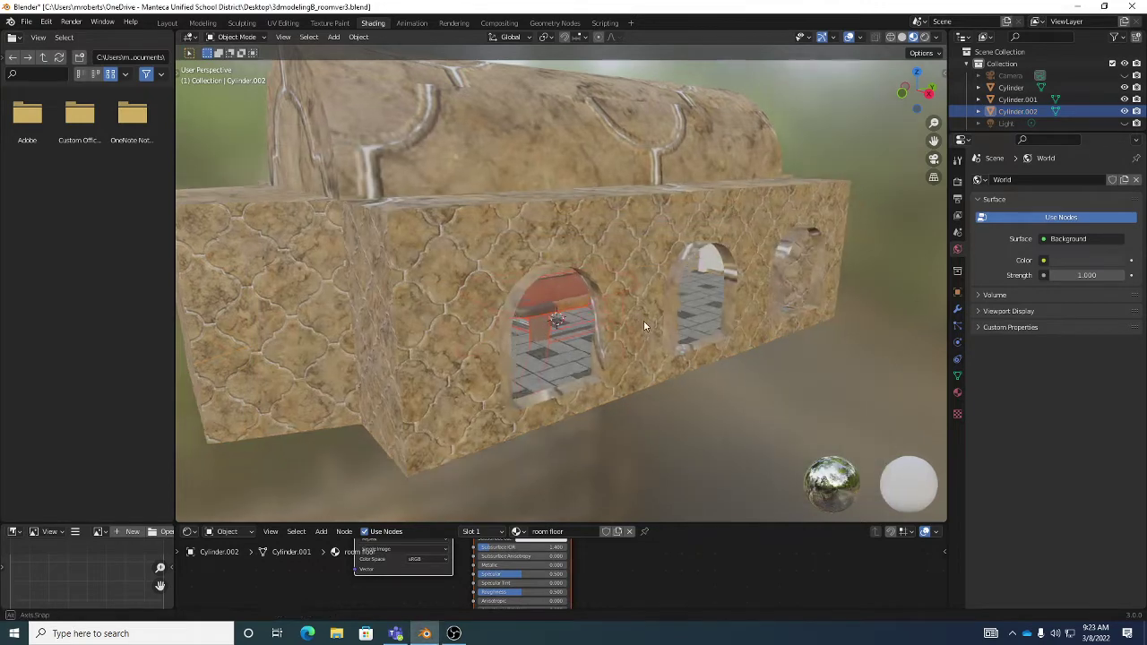
Scale the appended table down and raise it so its legs stand on the room's tiled floor
scroll(644, 326, up, 6)
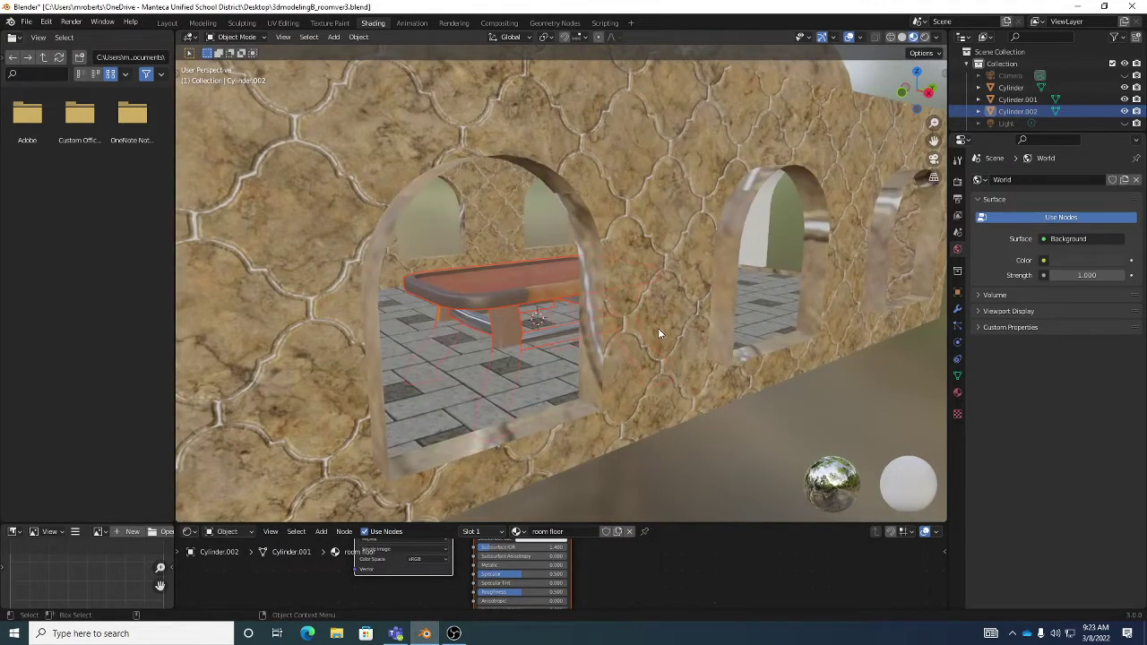
key(shift+space)
key(s)
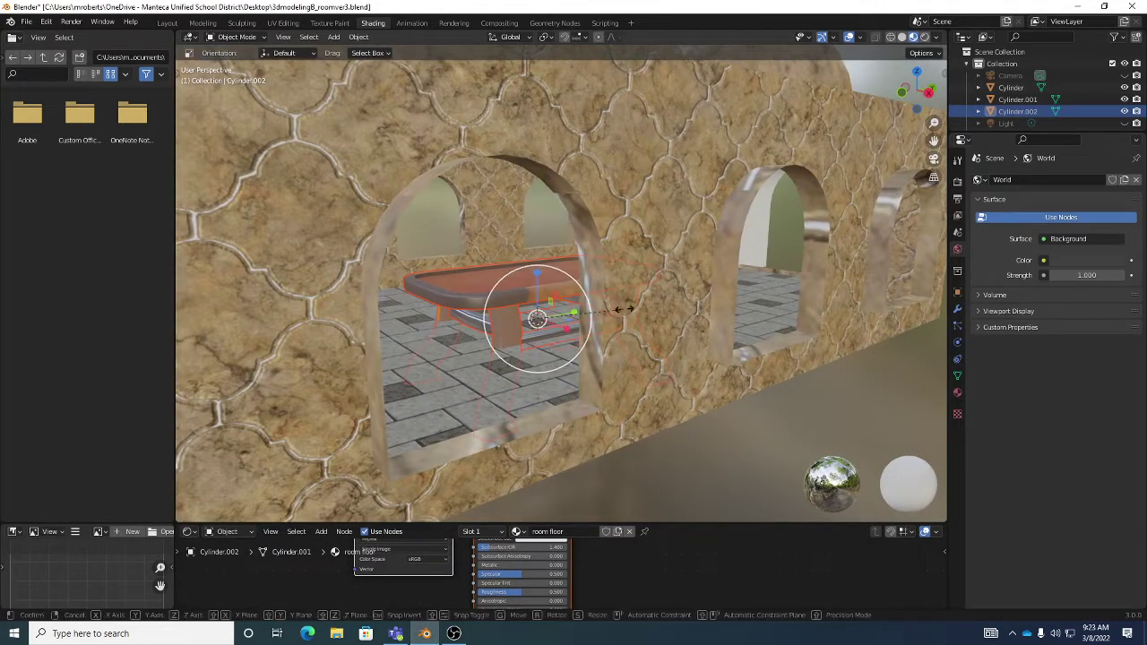
drag(592, 313, 544, 236)
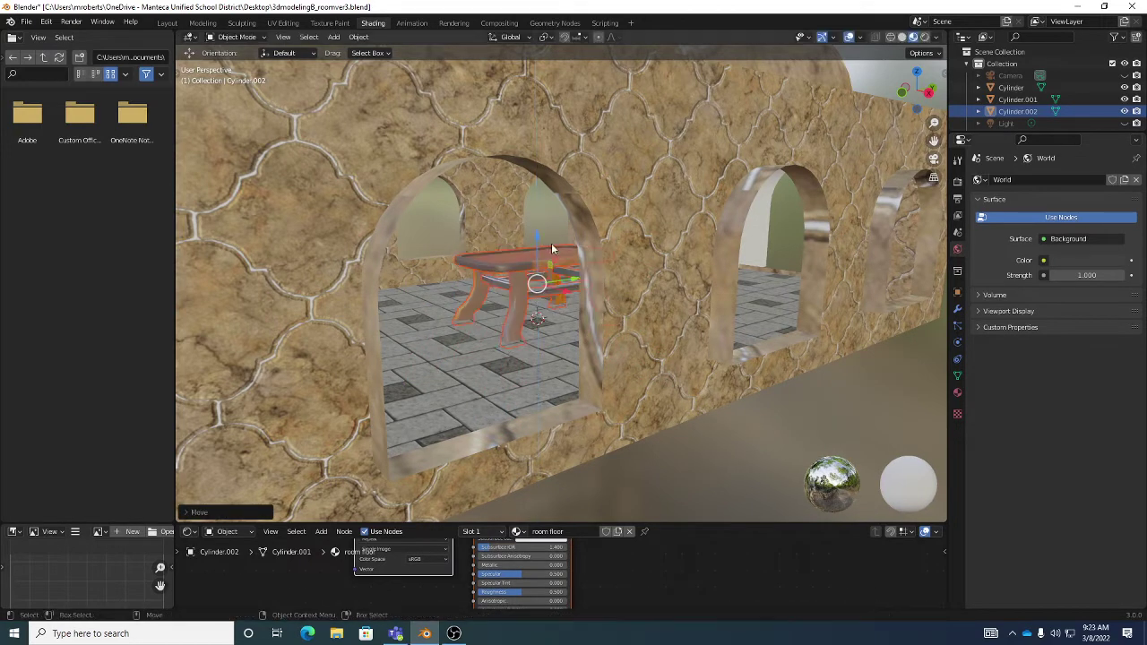
Append the headrest, legs and seat objects from the Desktop file 3dmodelingB_chair_uv.blend into the scene
click(27, 22)
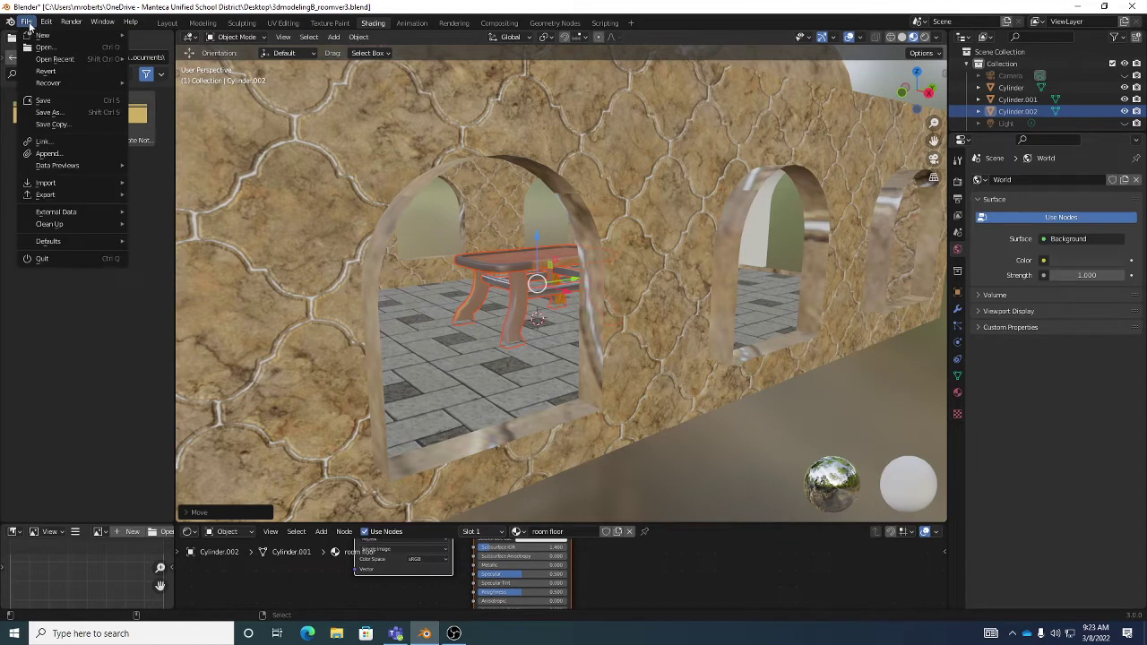
click(60, 156)
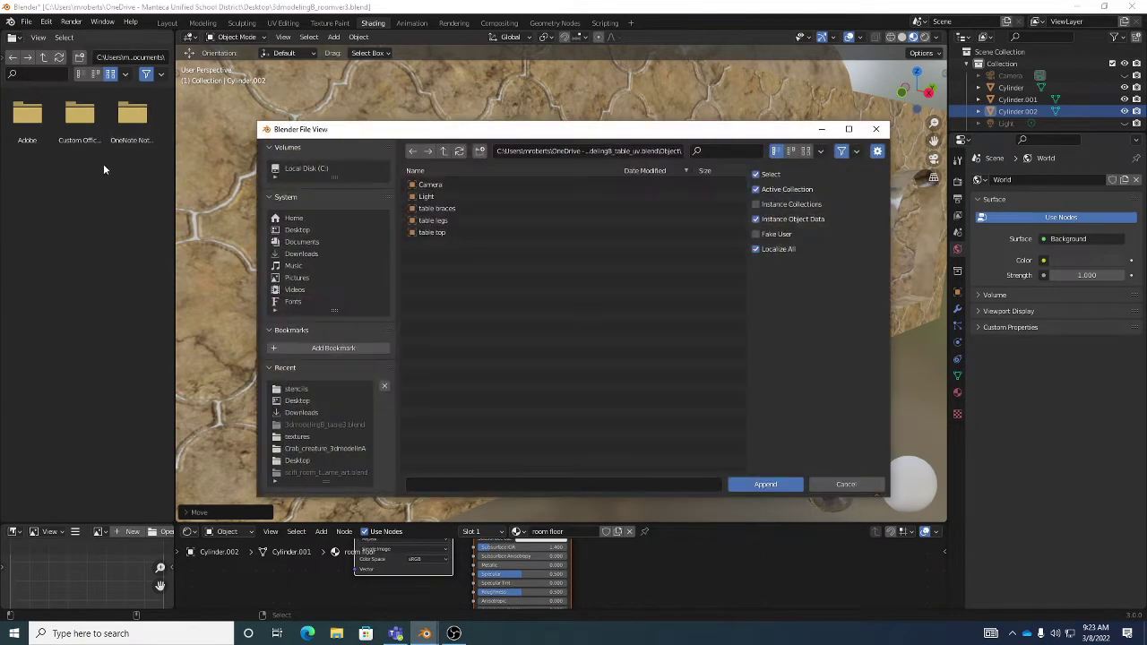
click(444, 151)
click(444, 152)
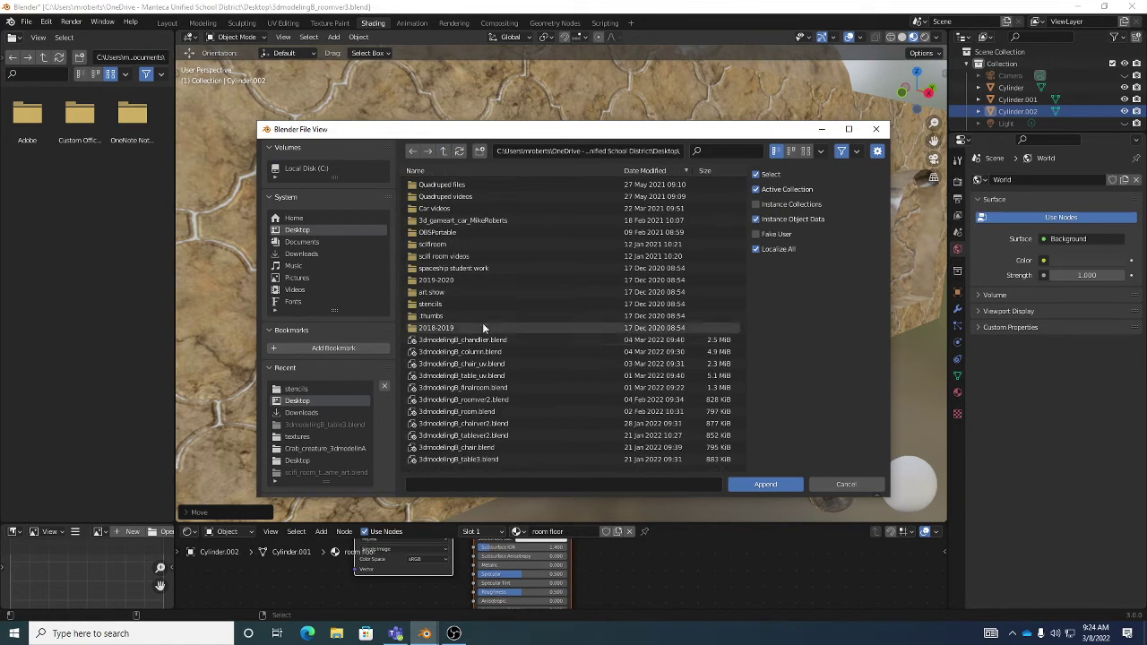
scroll(482, 327, down, 3)
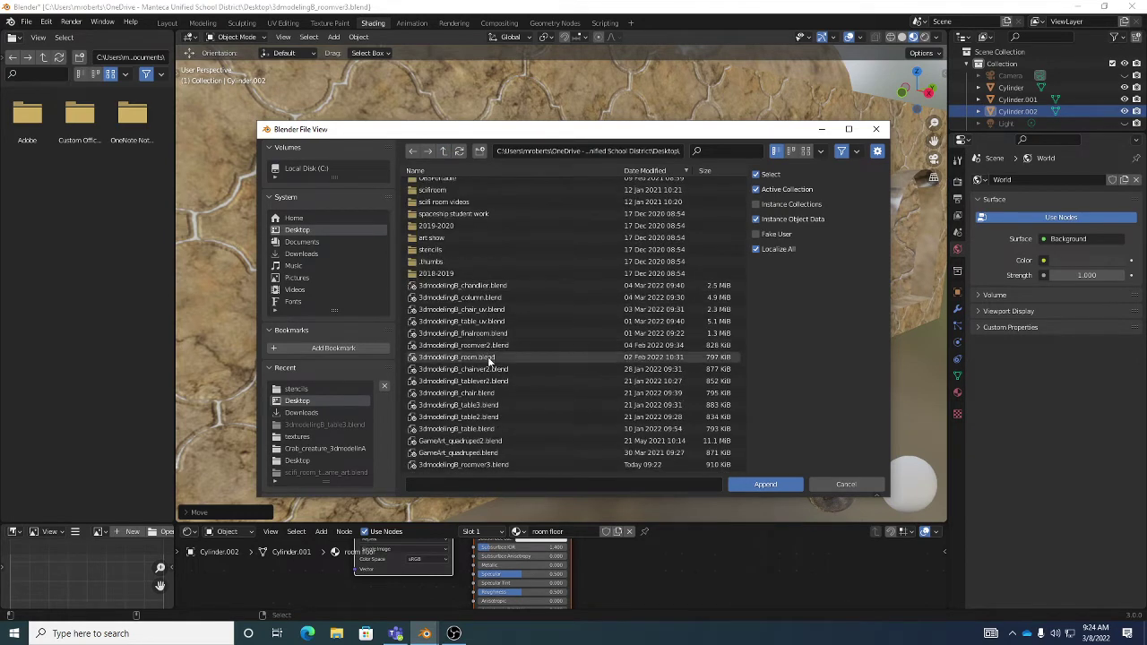
double_click(464, 310)
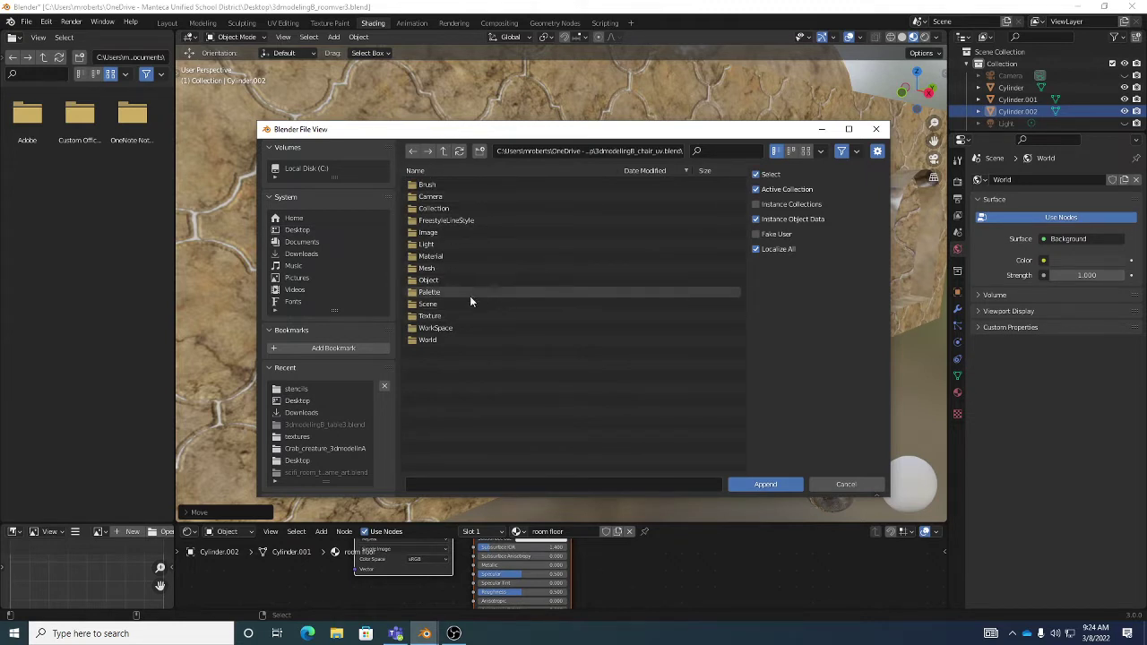
double_click(431, 281)
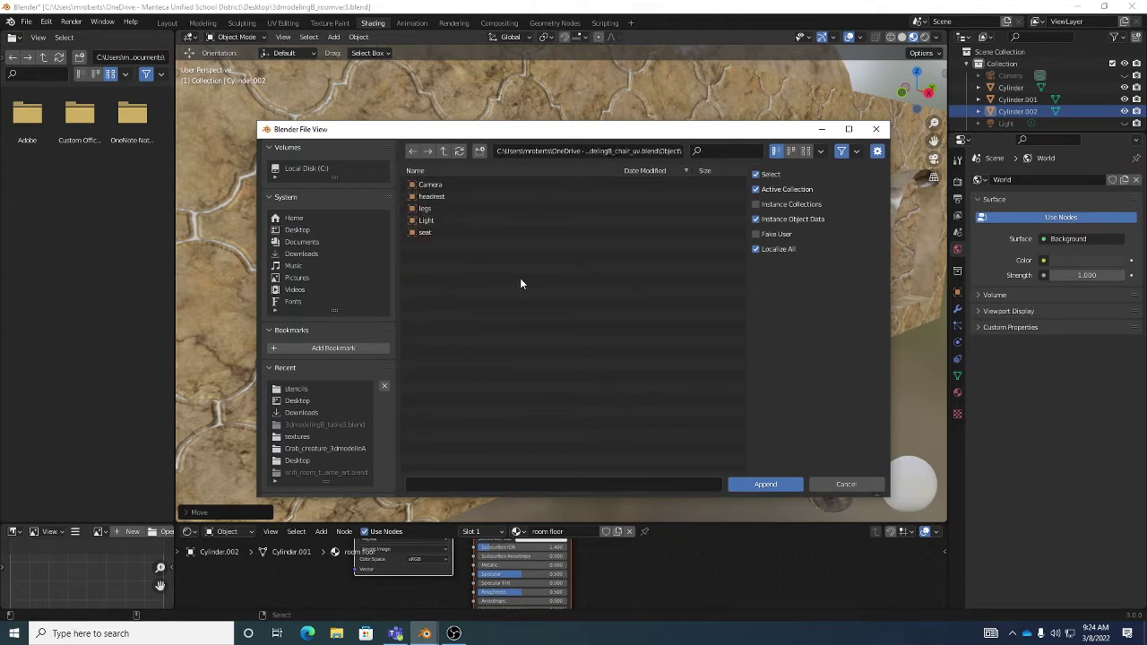
click(437, 198)
ctrl+click(430, 208)
ctrl+click(427, 232)
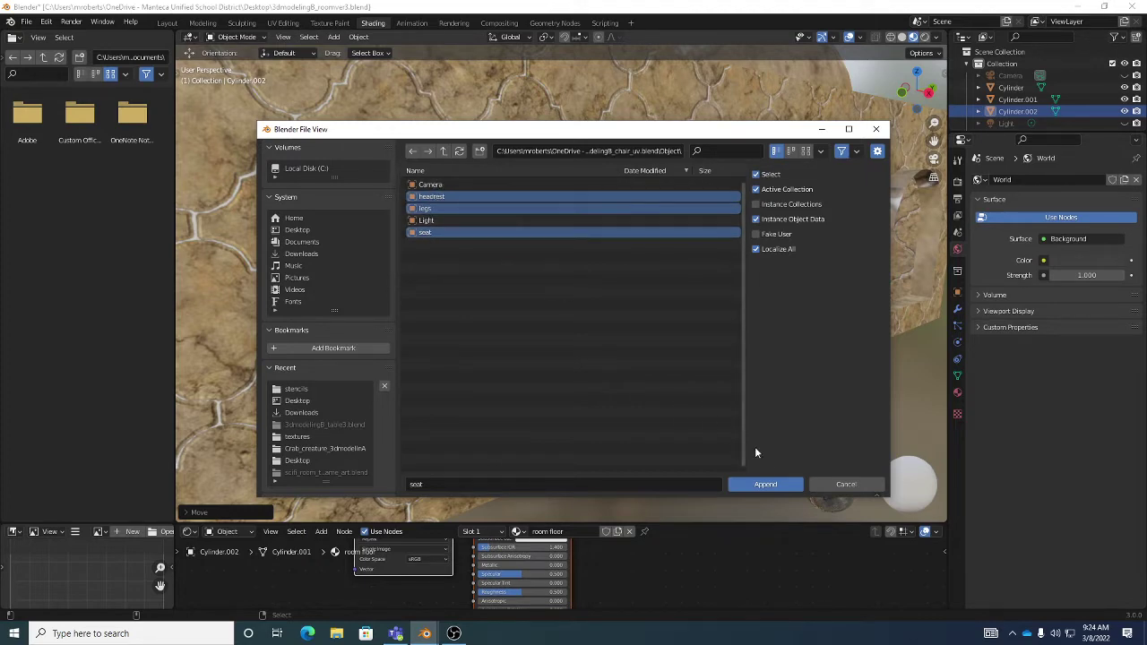
click(765, 484)
Scale the appended chair to about 0.46 and move it in the YZ plane up to floor level at one end of the table
scroll(554, 320, up, 2)
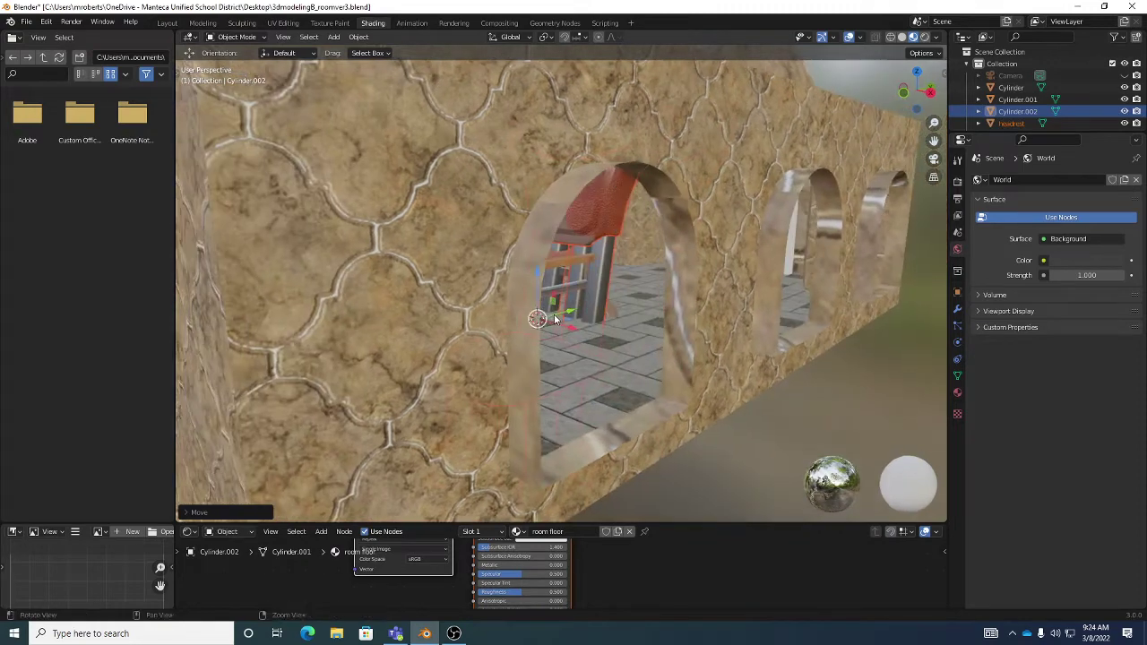
key(s)
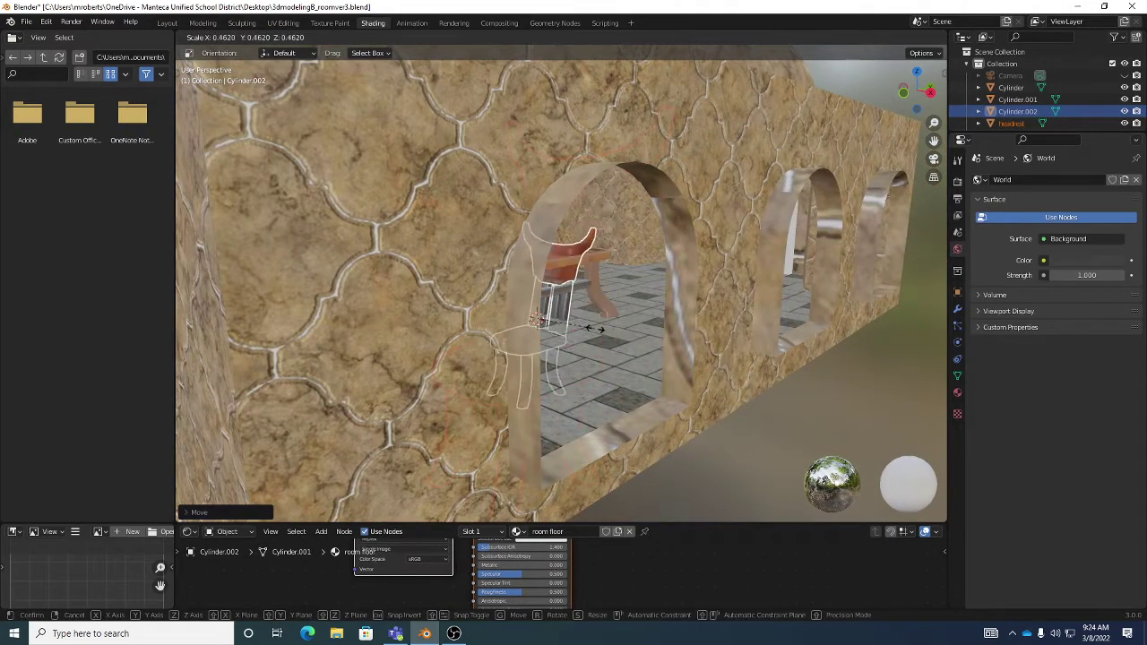
click(596, 310)
middle_drag(596, 309, 556, 307)
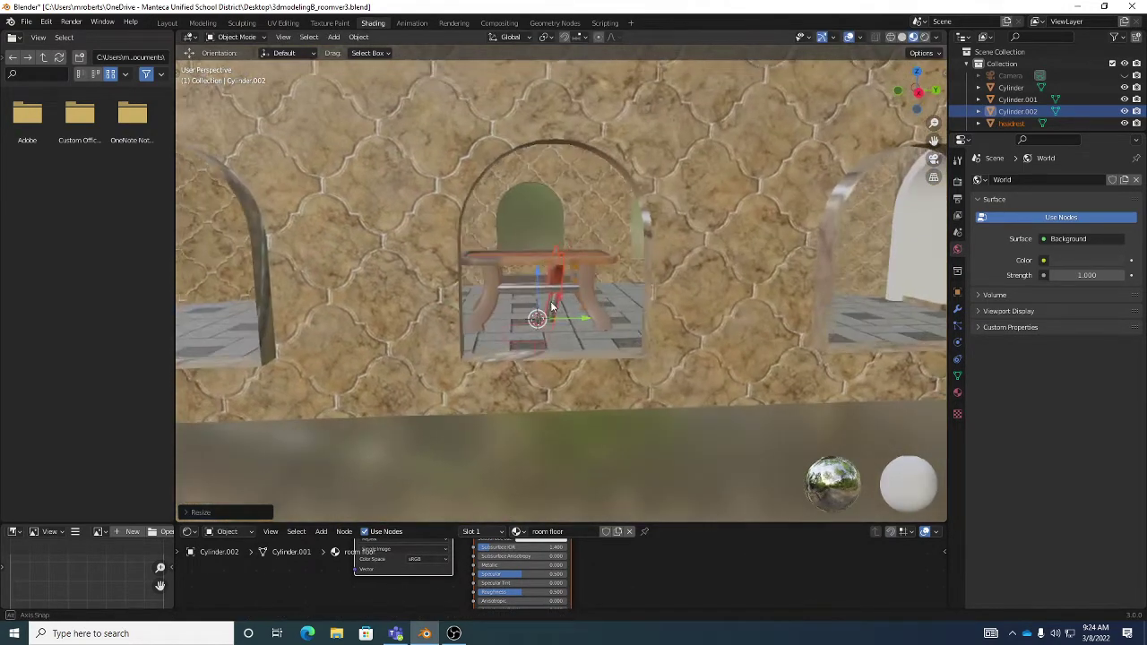
key(g)
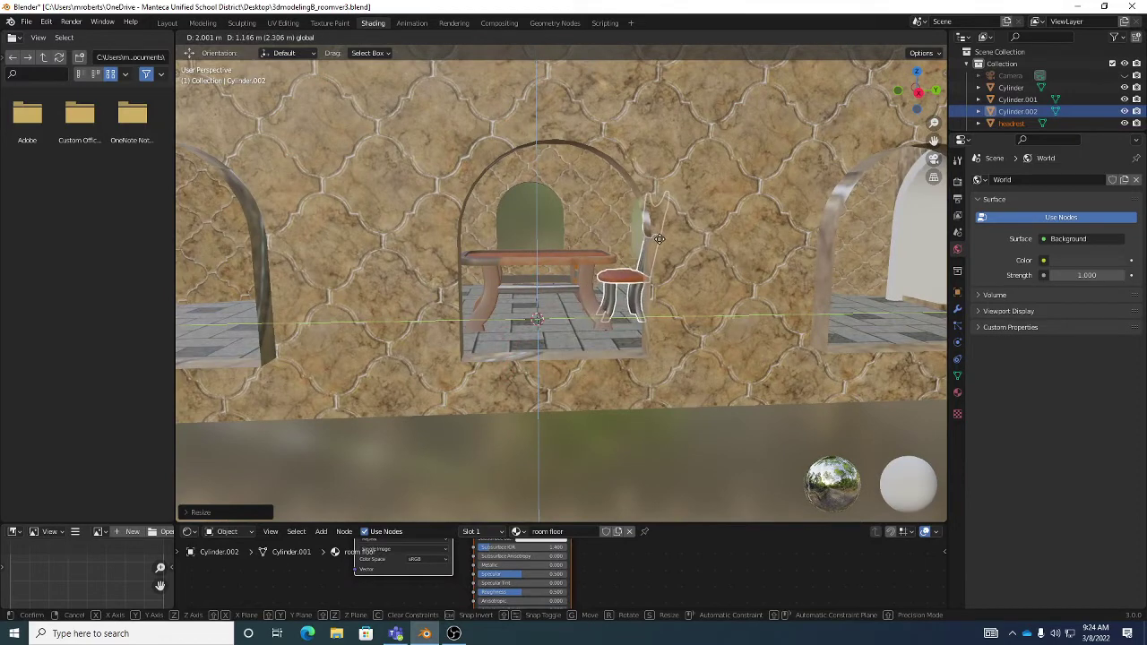
click(651, 246)
Copy and paste the three chair parts and move the copy about 3.9 m in negative Y to the table's opposite end
middle_drag(651, 245, 614, 284)
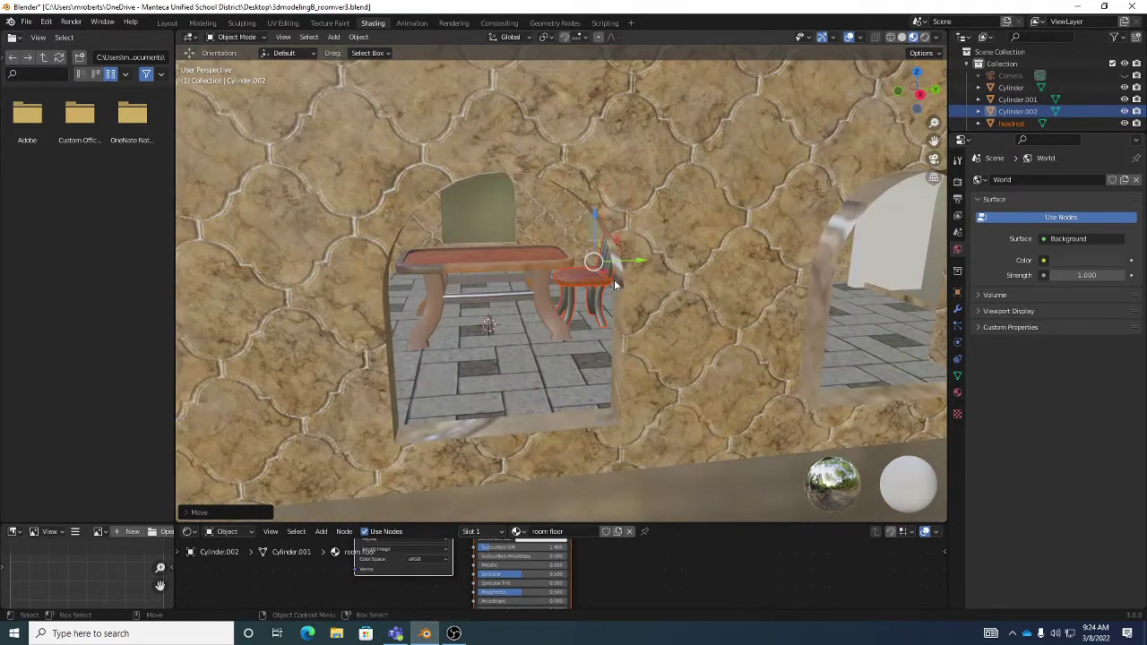
key(ctrl+c)
key(ctrl+v)
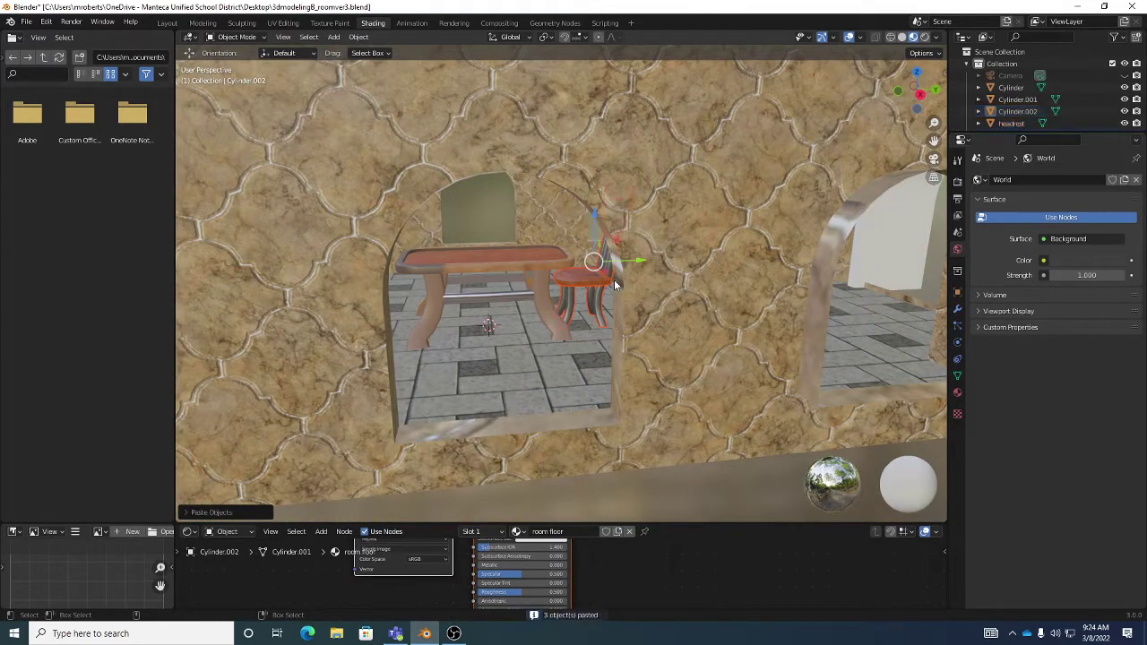
key(g)
key(y)
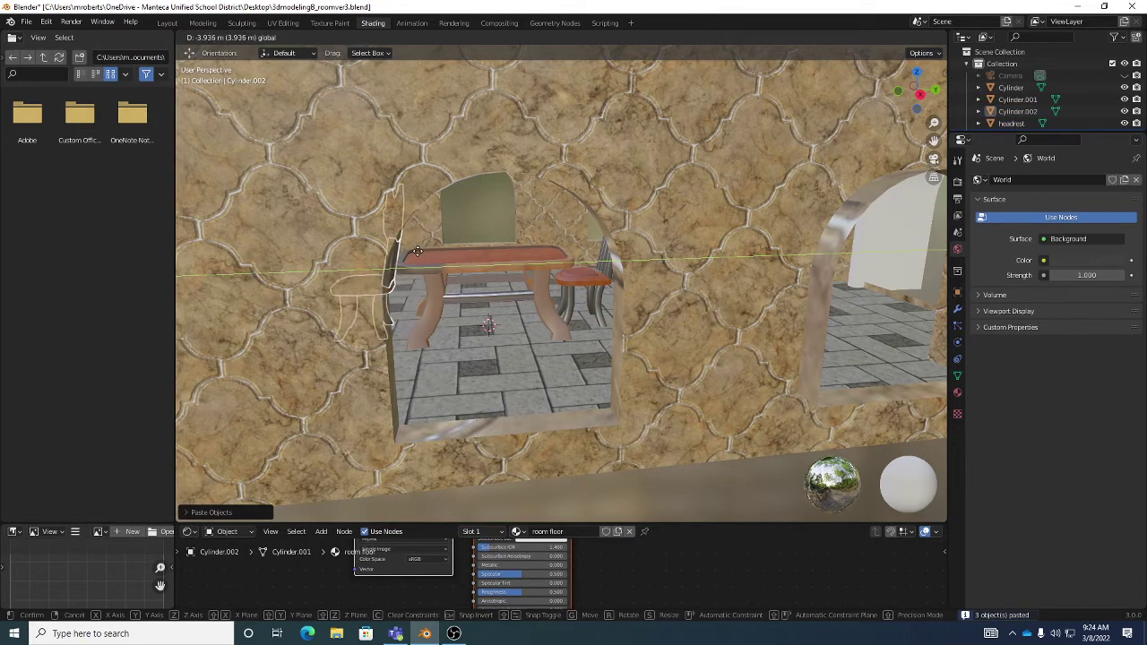
click(408, 255)
Rotate the copied chair around the Z axis until it faces the table
key(r)
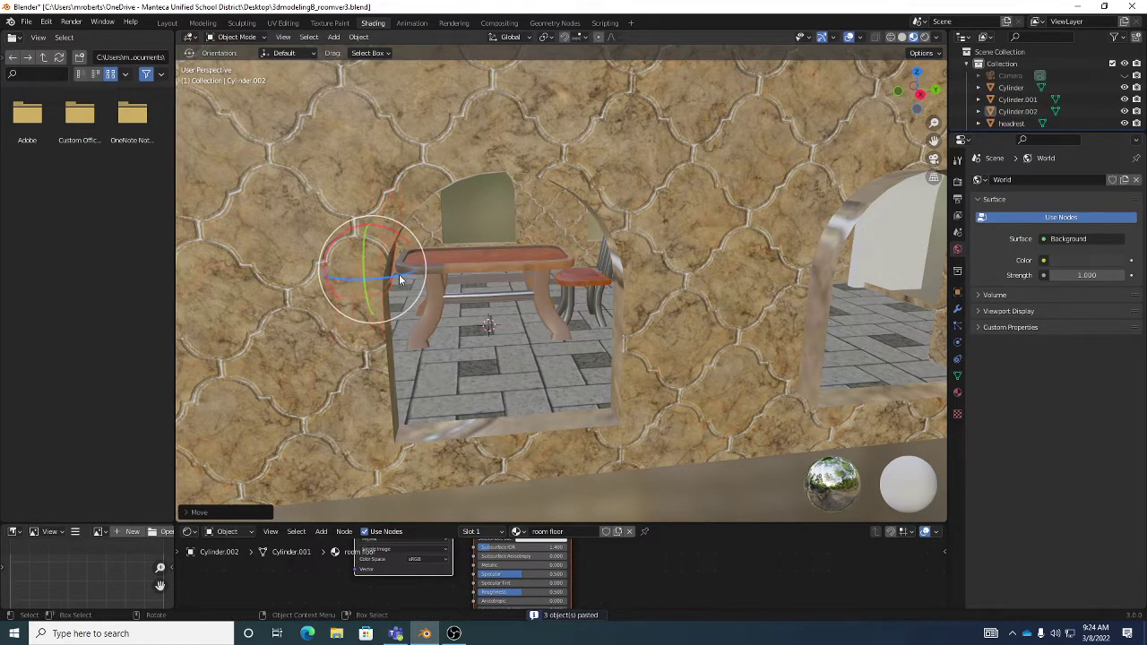
key(z)
click(454, 278)
middle_drag(454, 278, 368, 271)
mouse_move(368, 271)
mouse_down()
mouse_move(389, 285)
mouse_move(366, 275)
mouse_move(380, 281)
mouse_up()
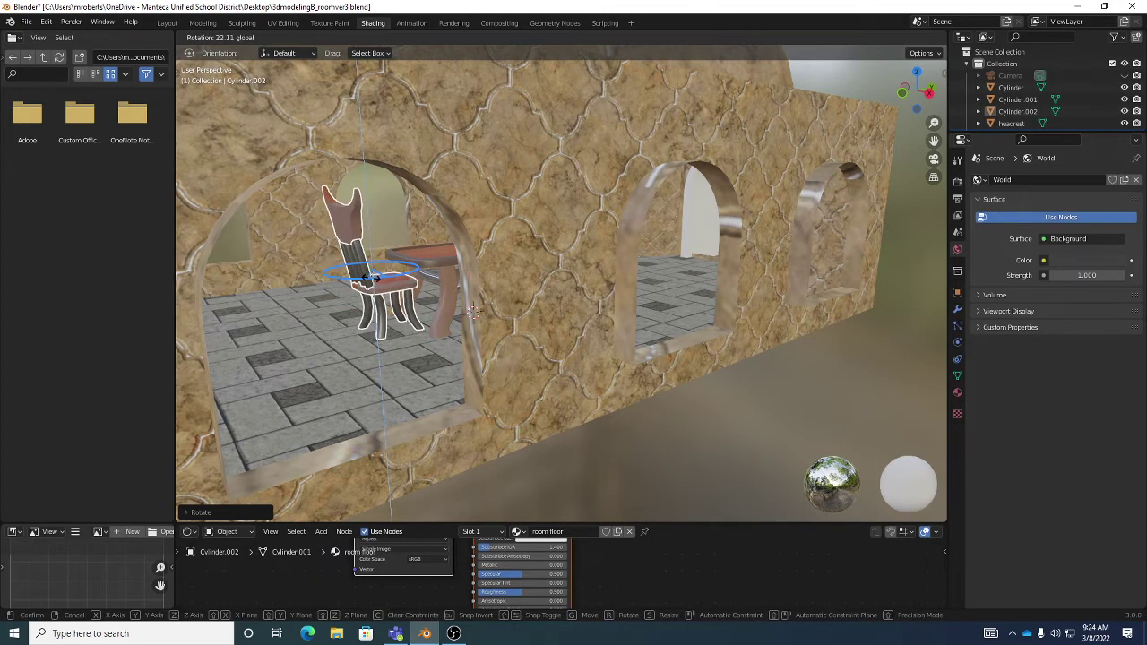
middle_drag(380, 281, 226, 148)
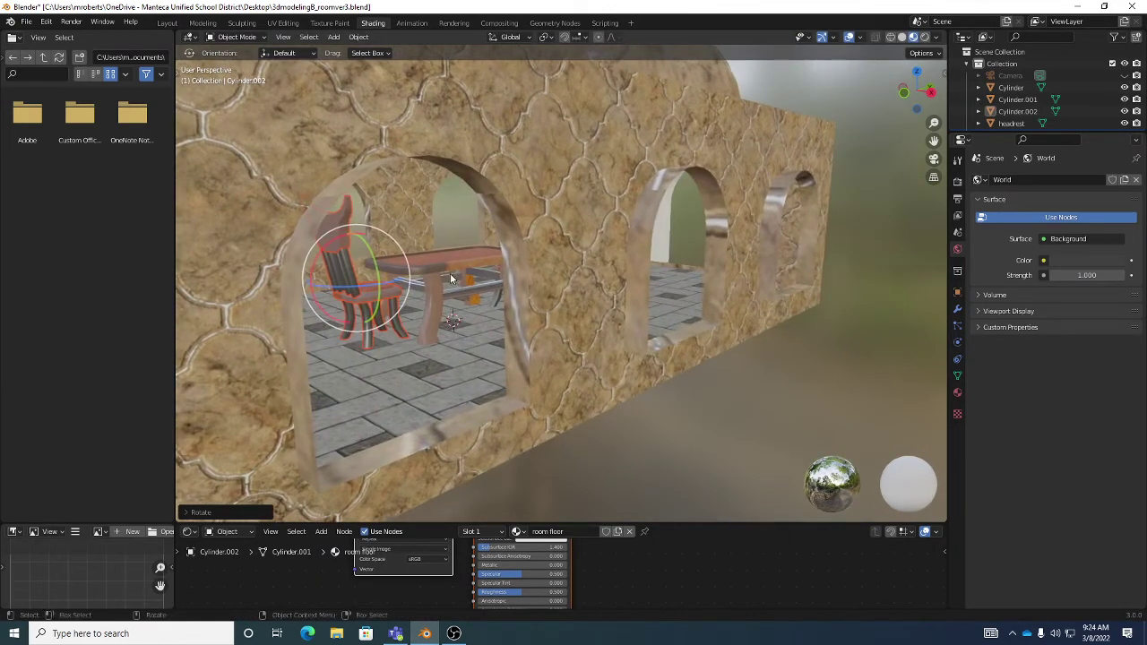
Append the NurbsCurve object from the Desktop file 3dmodelingB_column.blend into the scene
click(27, 21)
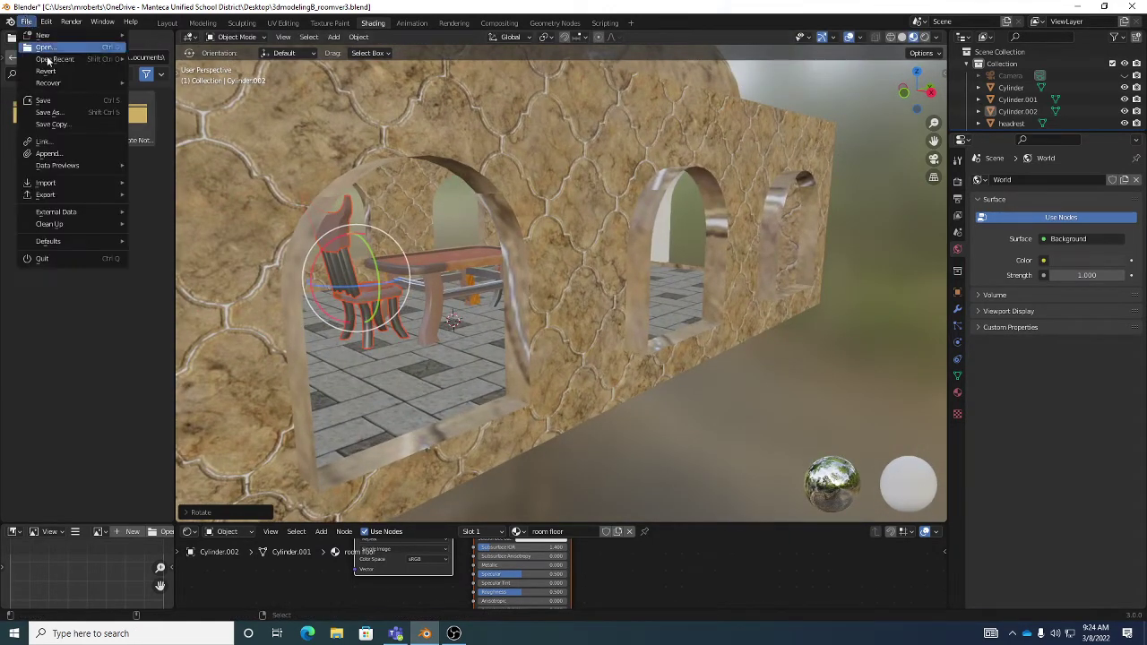
click(72, 153)
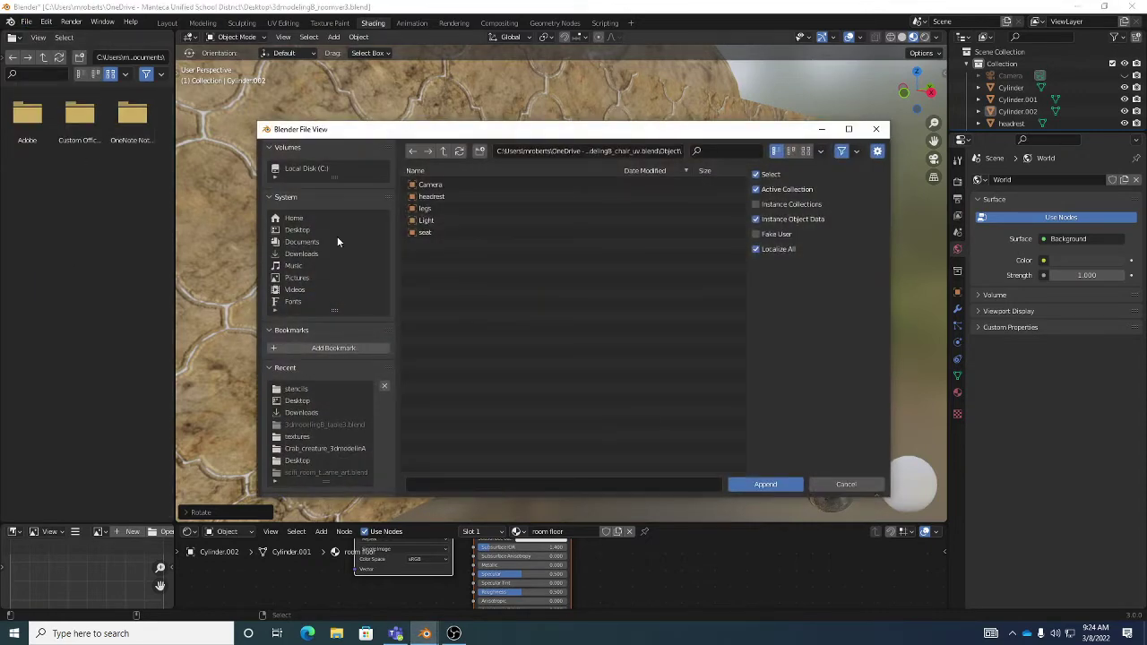
click(443, 152)
click(444, 152)
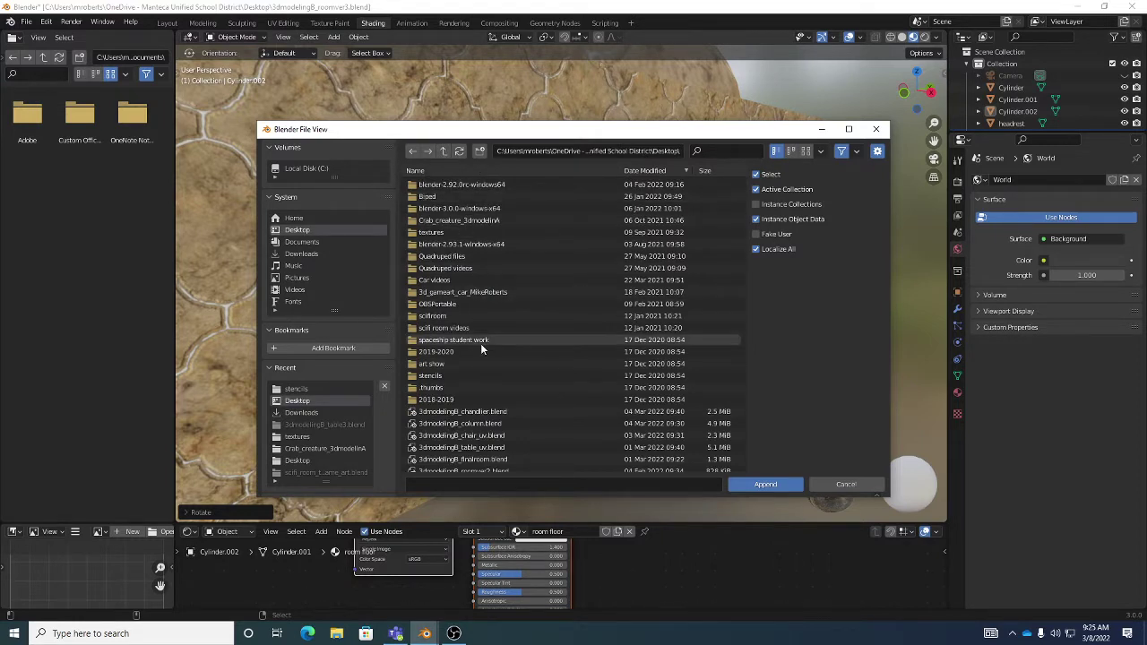
scroll(498, 381, down, 2)
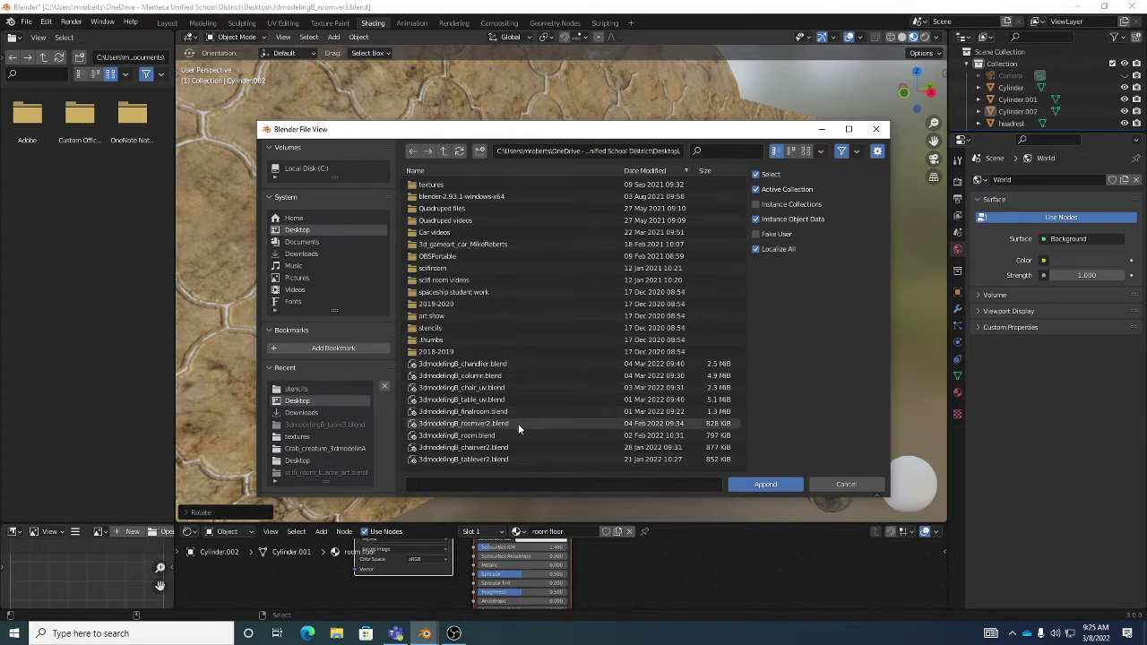
scroll(513, 437, down, 2)
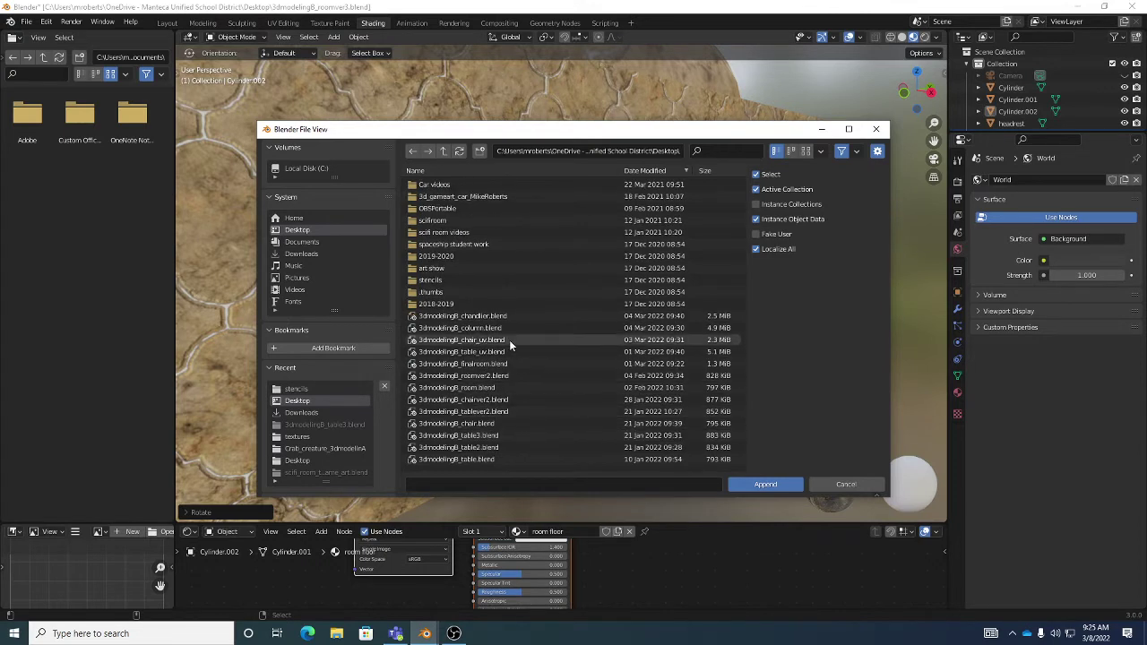
double_click(482, 329)
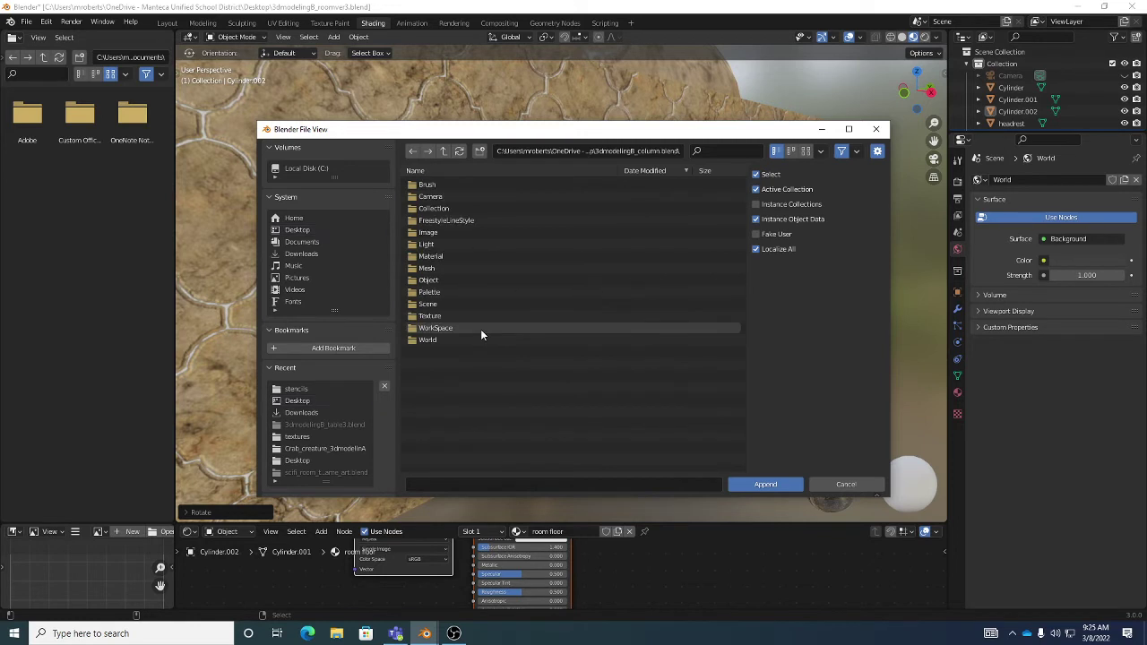
double_click(438, 281)
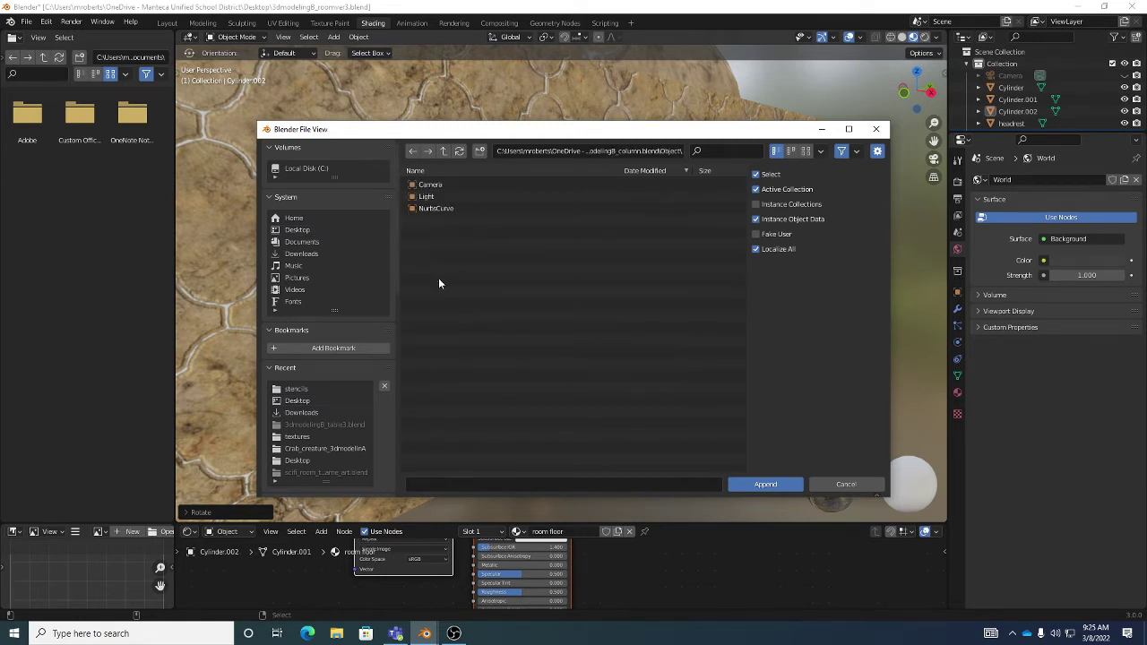
click(437, 209)
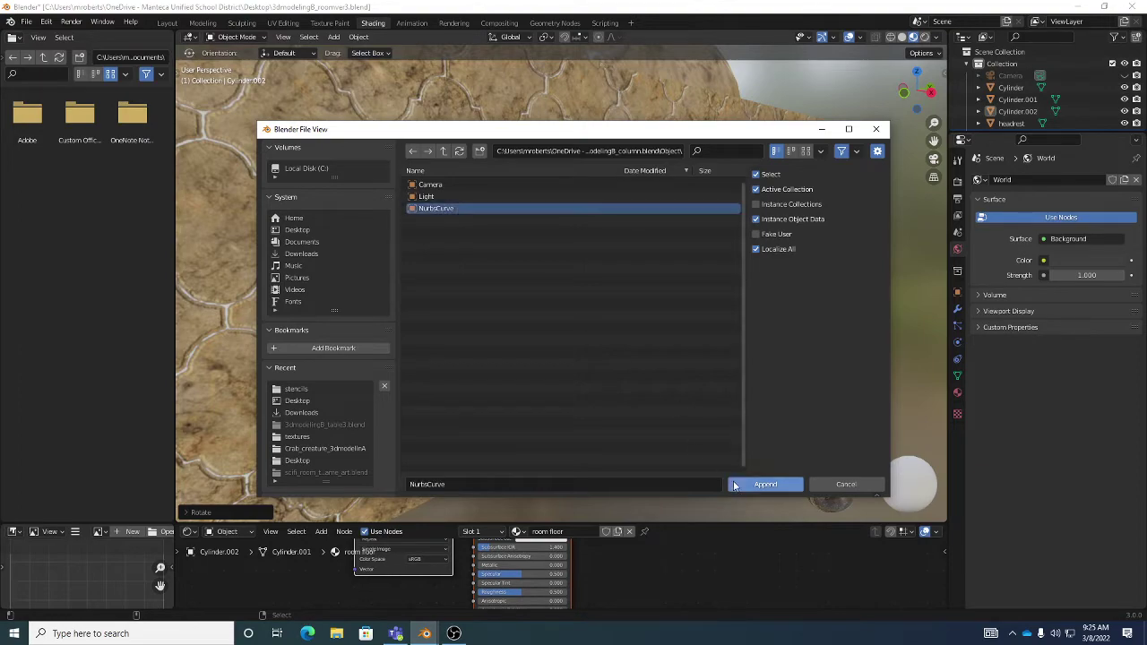
click(764, 485)
Move the appended column in the XZ plane away from the table to stand beside the windowed side wall
scroll(632, 389, up, 5)
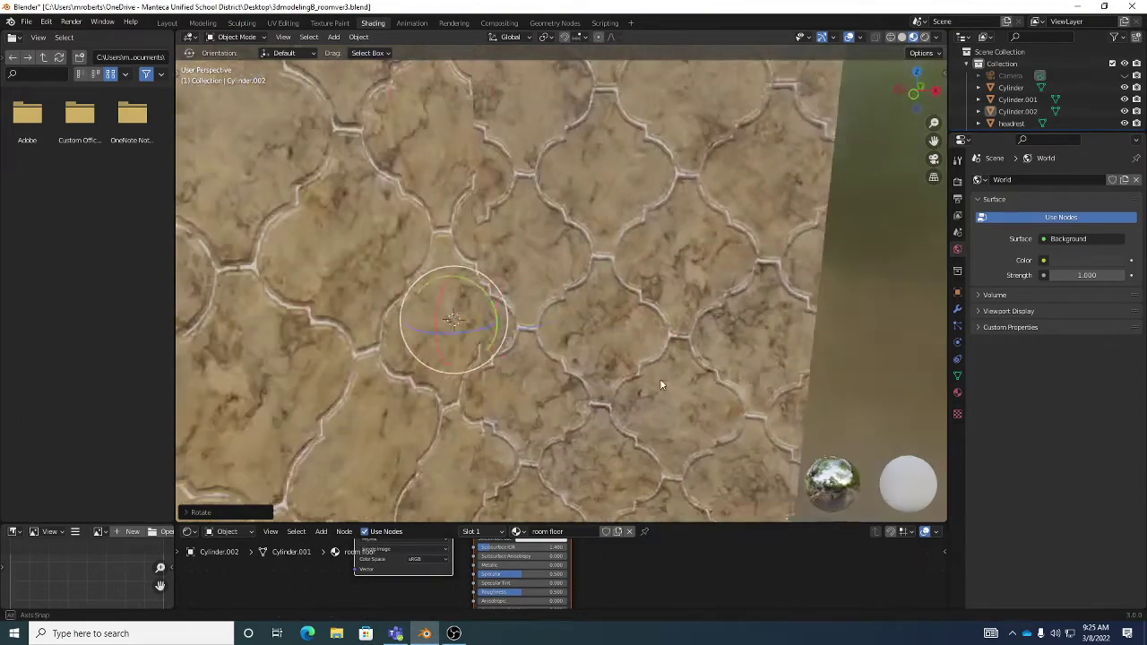
middle_drag(659, 379, 538, 331)
scroll(668, 356, down, 5)
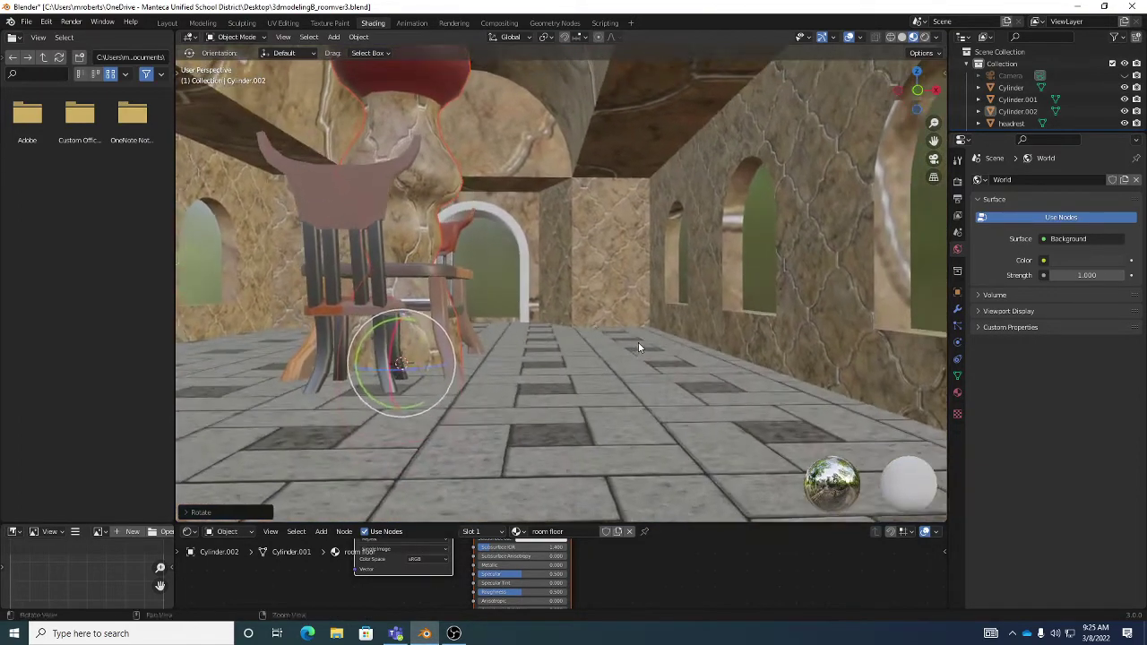
key(g)
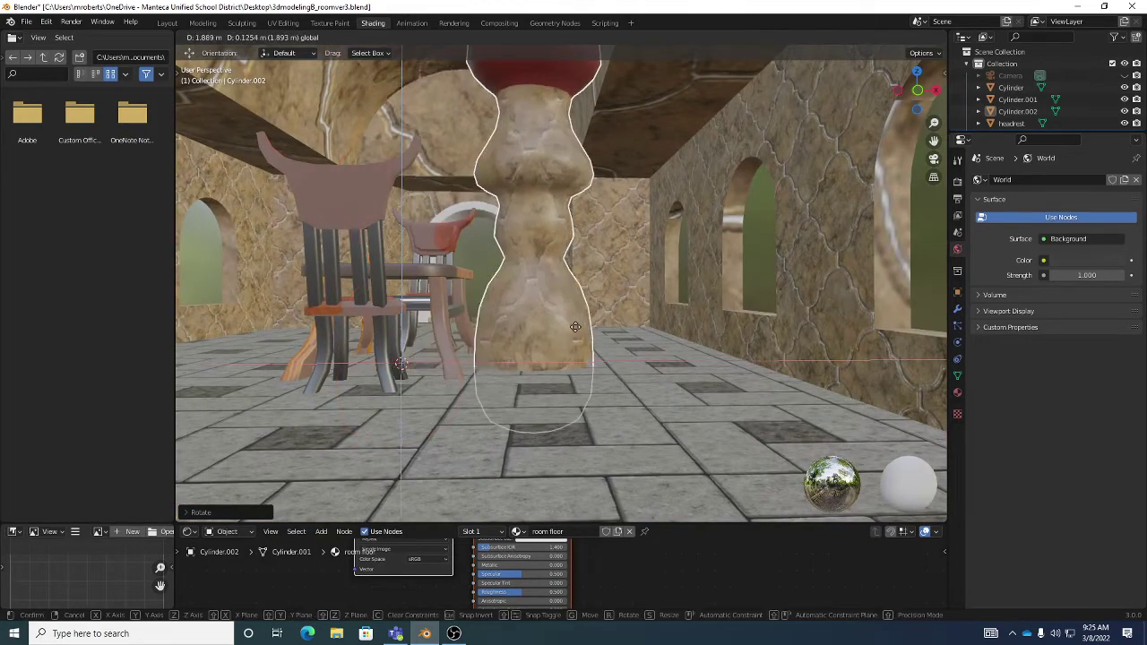
click(732, 303)
scroll(691, 333, up, 5)
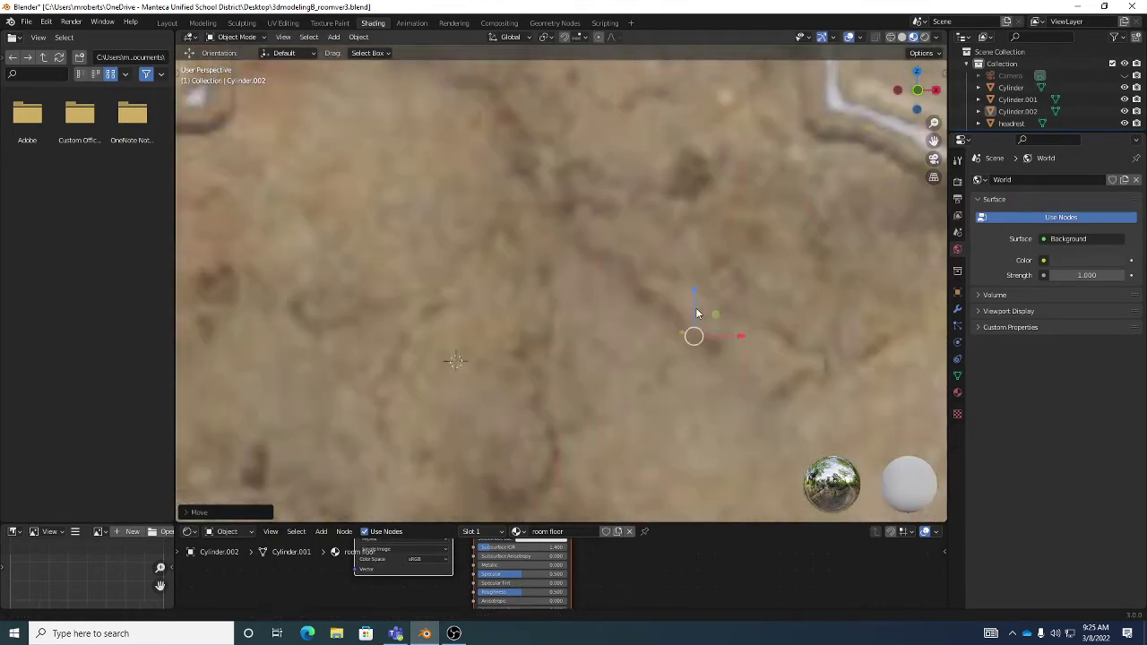
scroll(696, 320, down, 5)
middle_drag(696, 320, 717, 314)
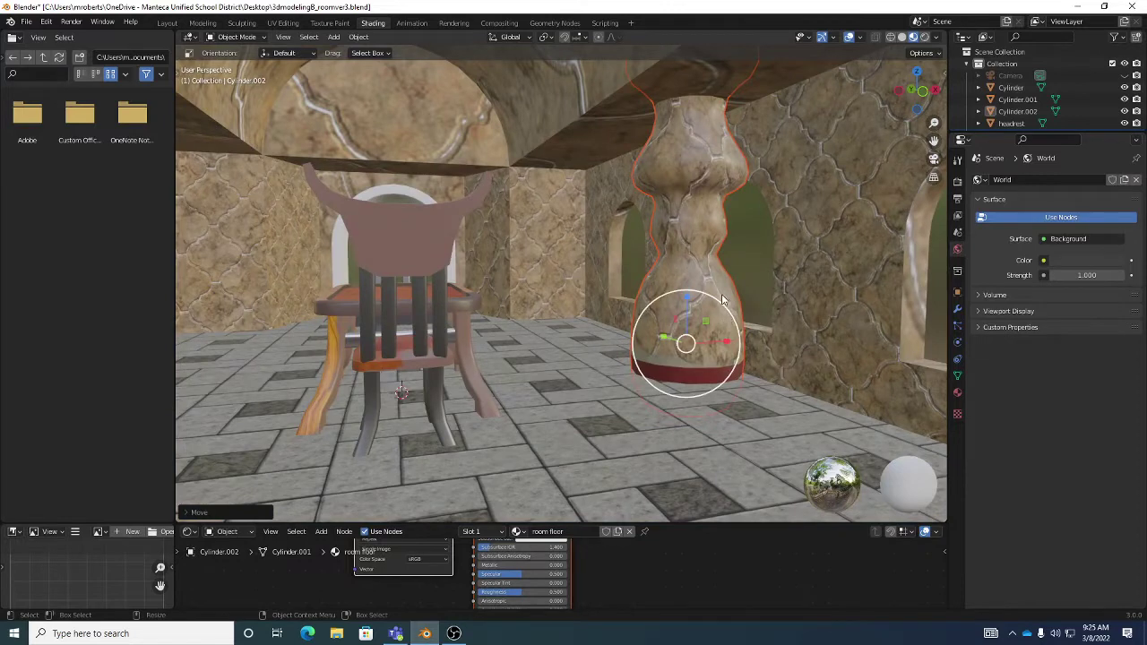
drag(727, 313, 762, 349)
scroll(678, 330, down, 3)
scroll(758, 351, up, 2)
Copy and paste the column and move the copy in positive Y farther along the same wall
key(ctrl+c)
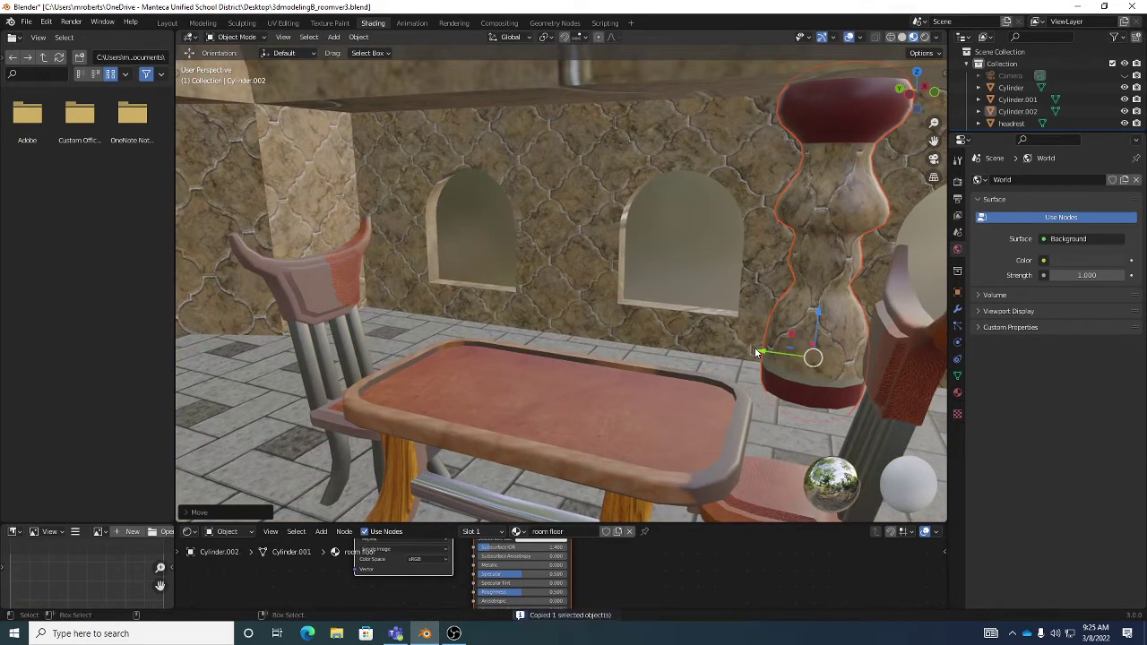
key(ctrl+v)
key(g)
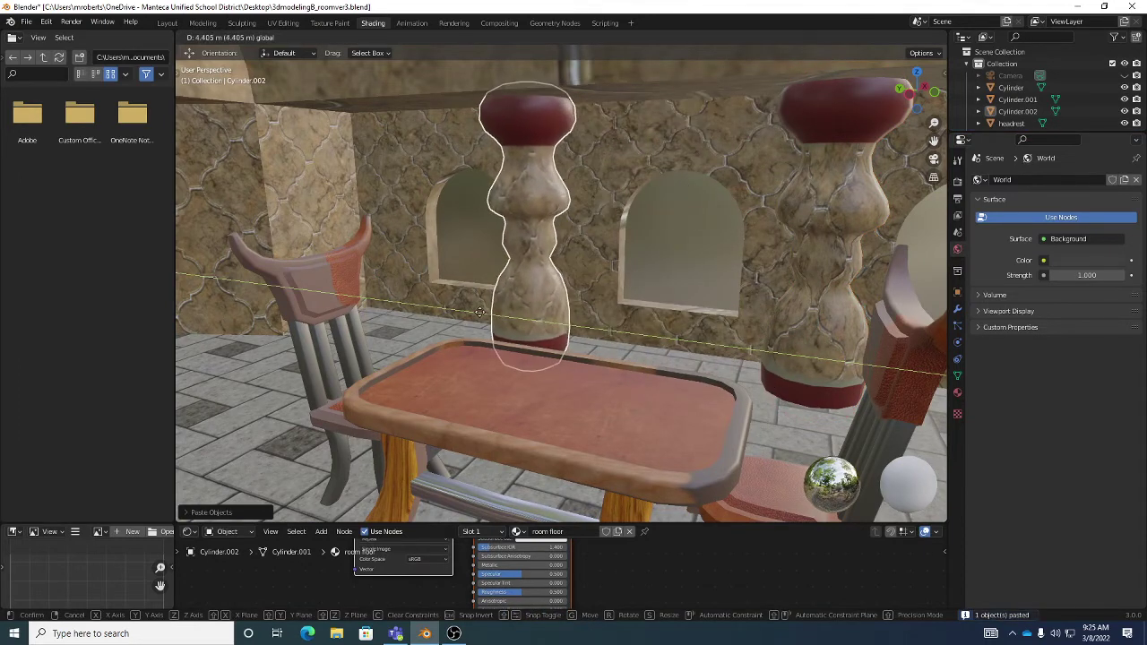
click(561, 325)
middle_drag(561, 325, 560, 325)
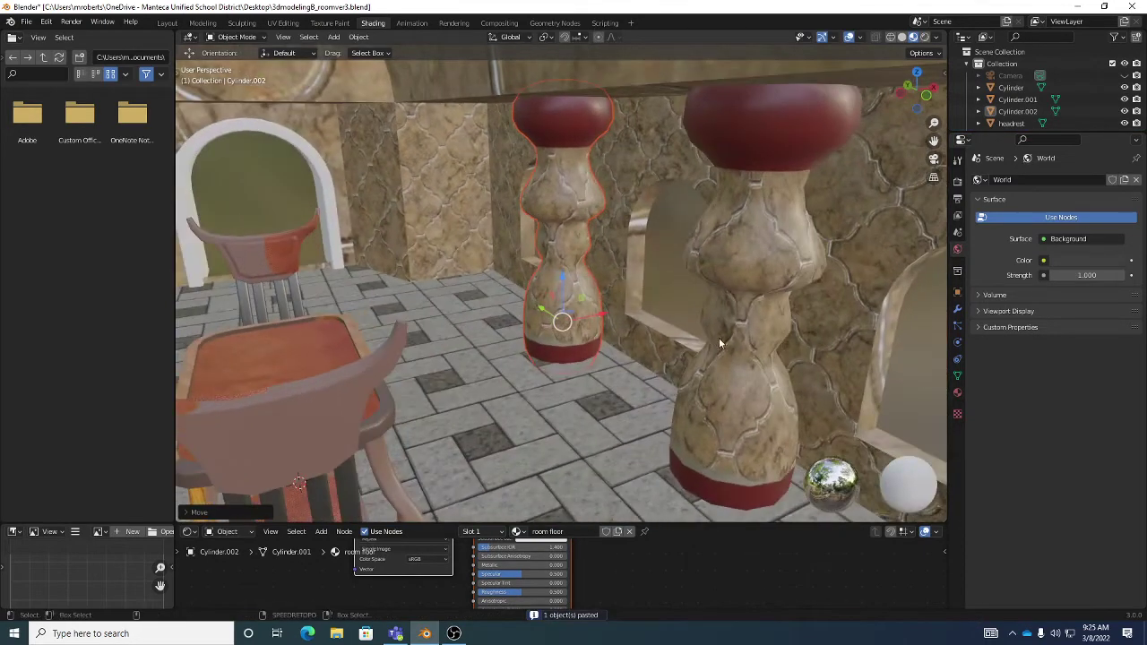
Select both columns, copy and paste them, and move the copies in negative X away from the side wall
click(726, 348)
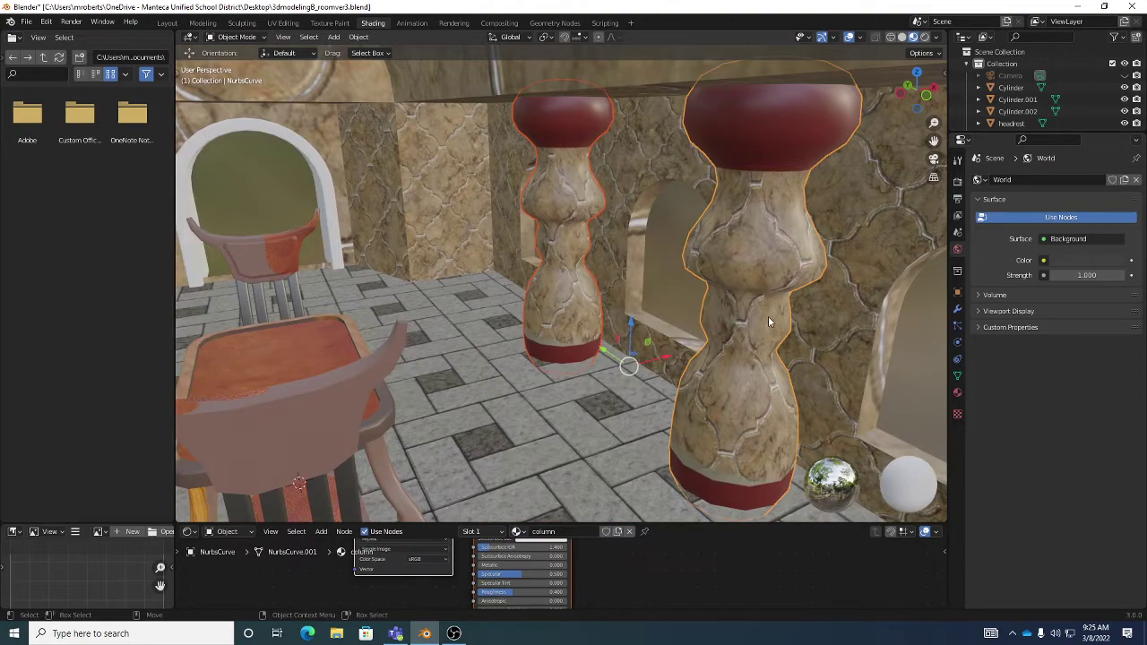
scroll(769, 315, up, 5)
mouse_move(741, 306)
middle_down()
mouse_move(672, 307)
mouse_move(746, 317)
middle_up()
key(ctrl+c)
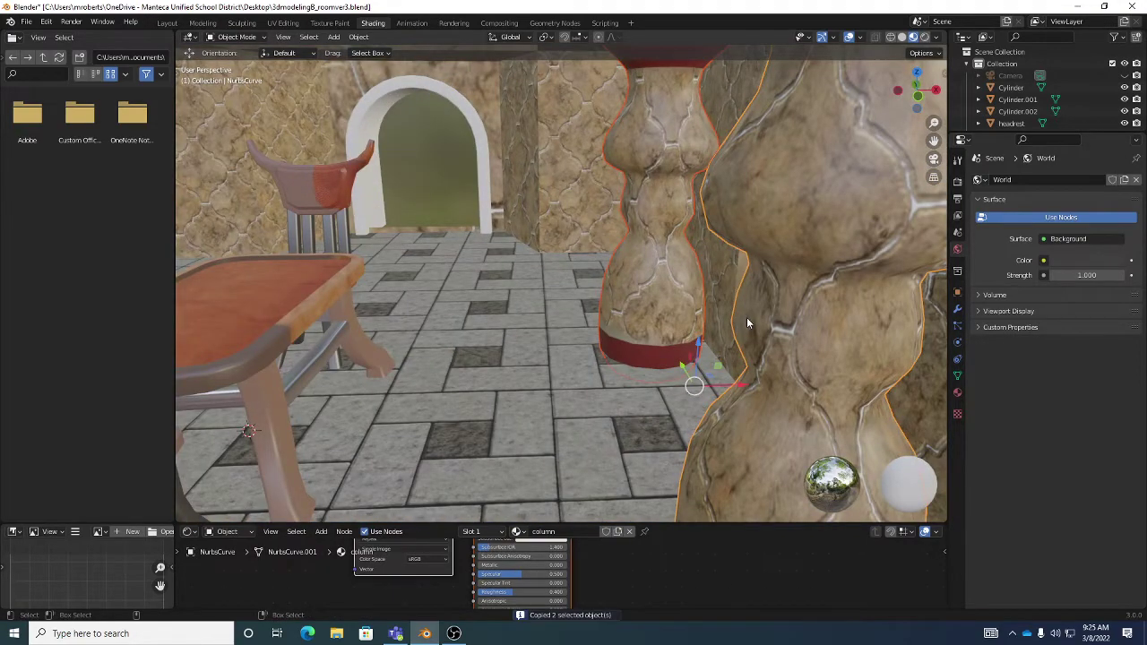
key(ctrl+v)
key(g)
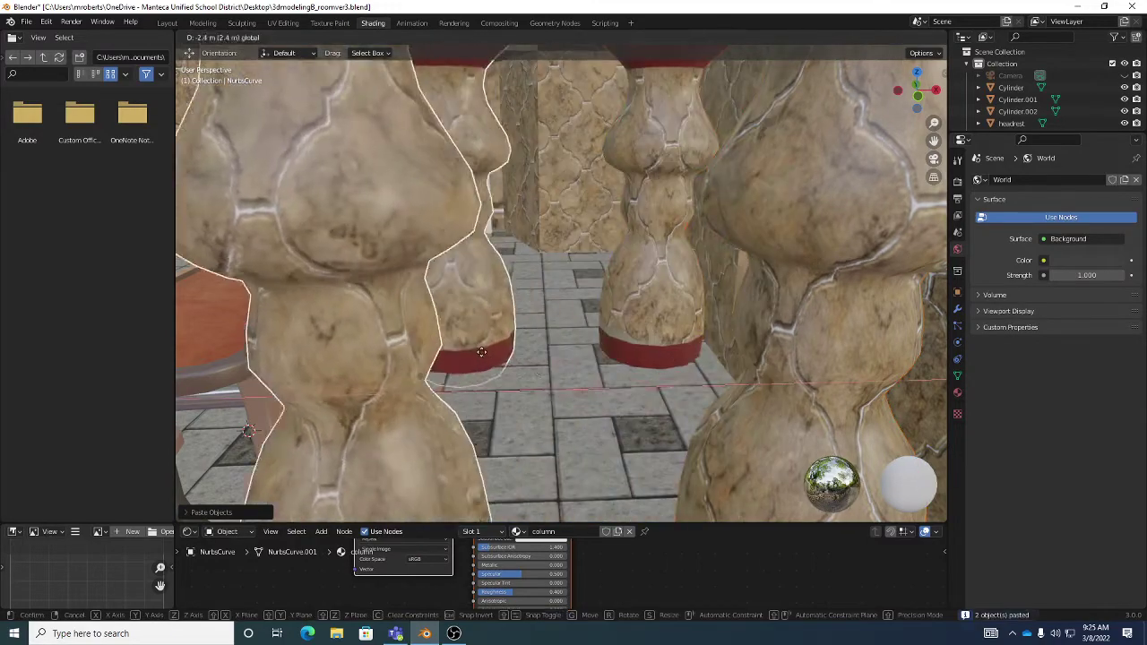
click(623, 354)
middle_drag(623, 354, 591, 288)
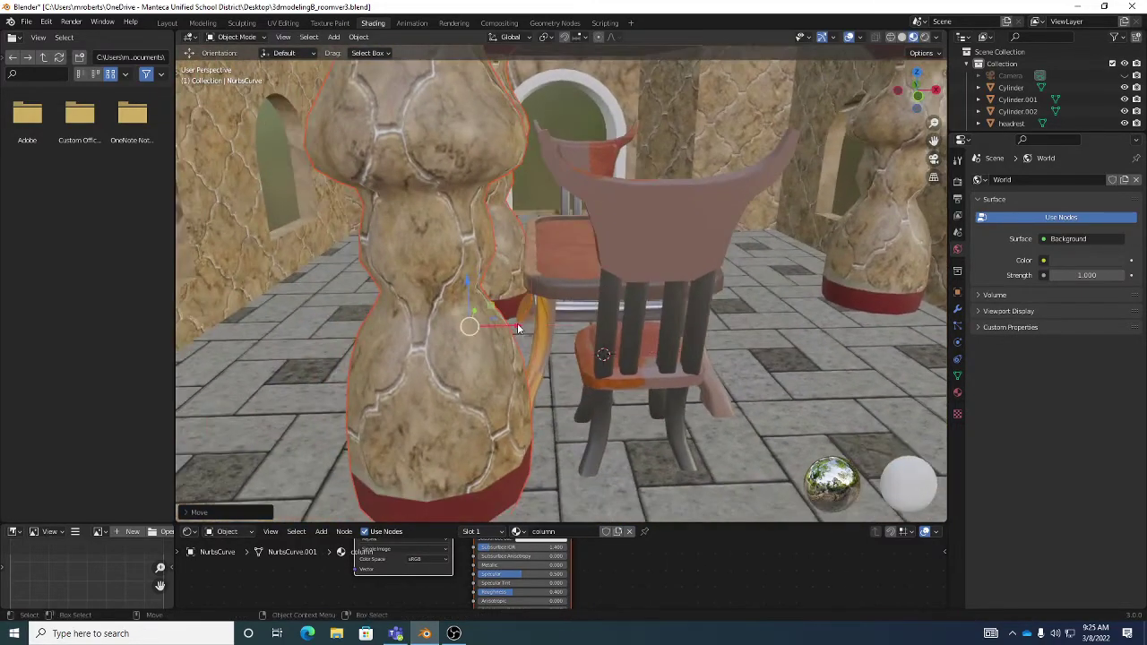
Move the two pasted columns about 2.2 m further in negative X plus a slight nudge, toward the opposite side wall
key(g)
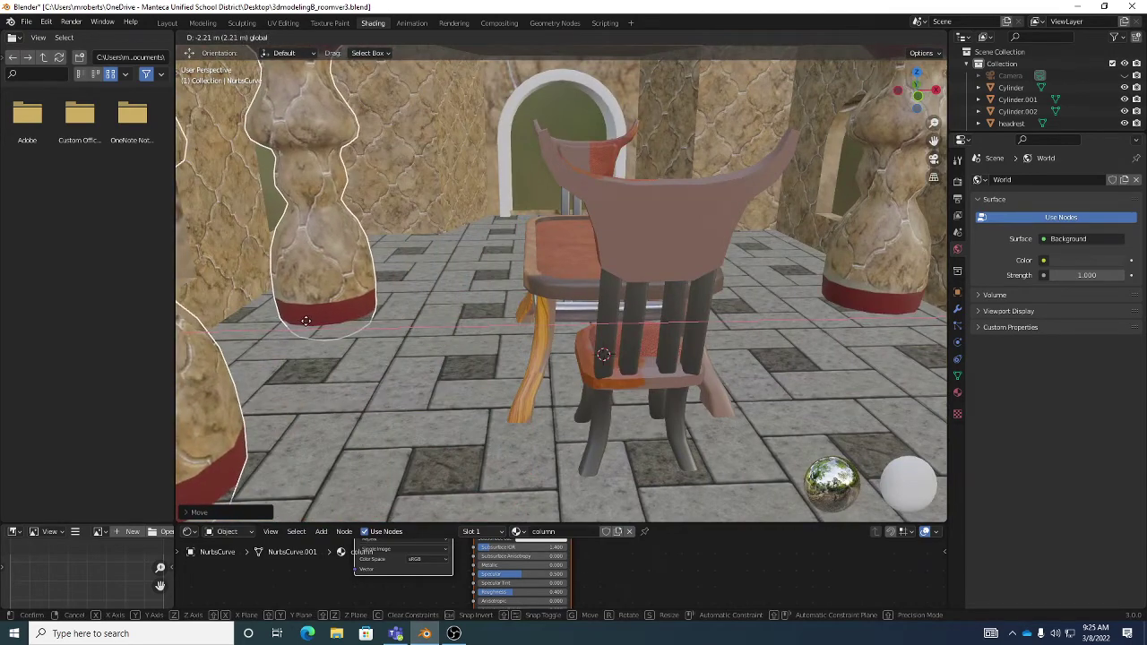
click(302, 319)
middle_drag(302, 320, 326, 321)
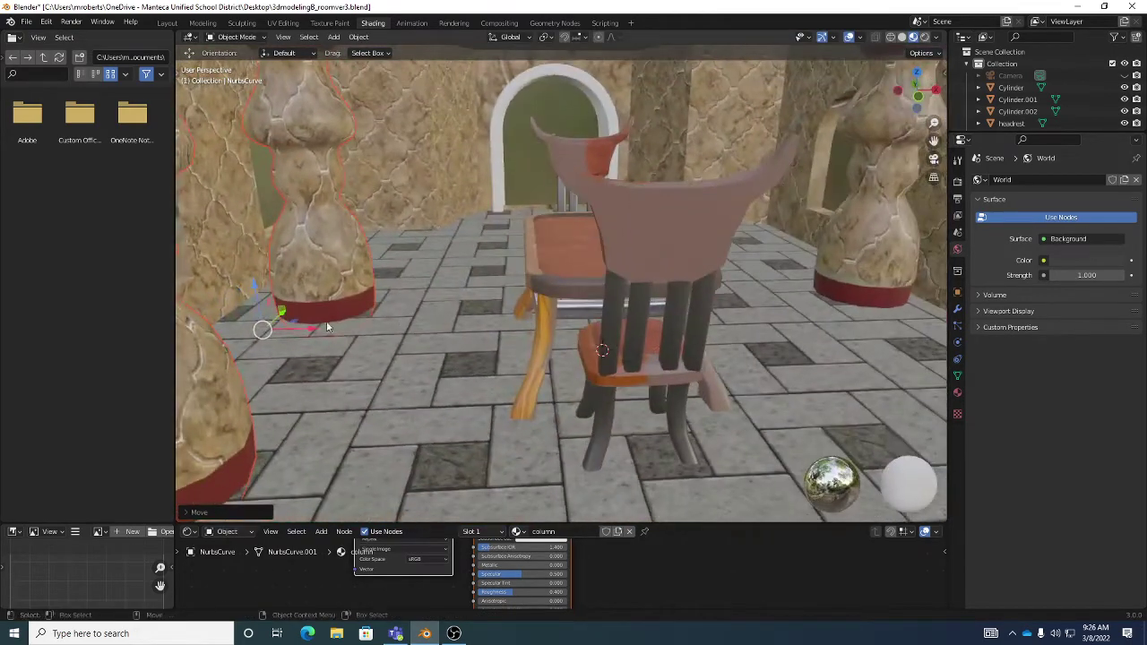
key(g)
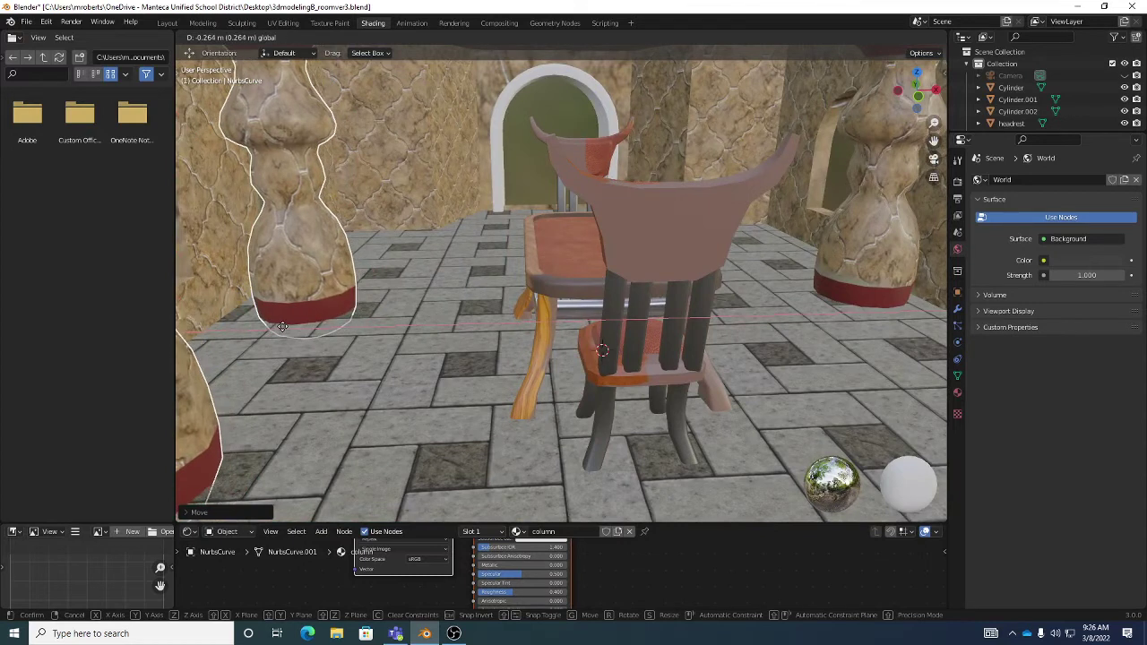
click(296, 331)
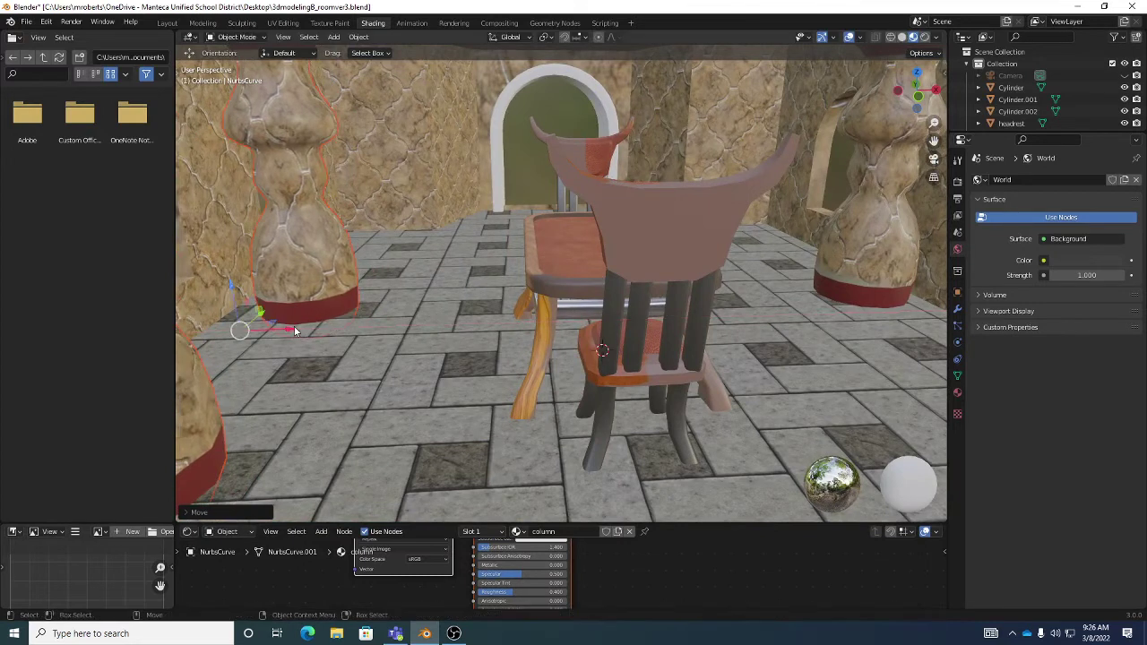
Select the doorway arch object Cylinder.001 and copy it
click(1018, 99)
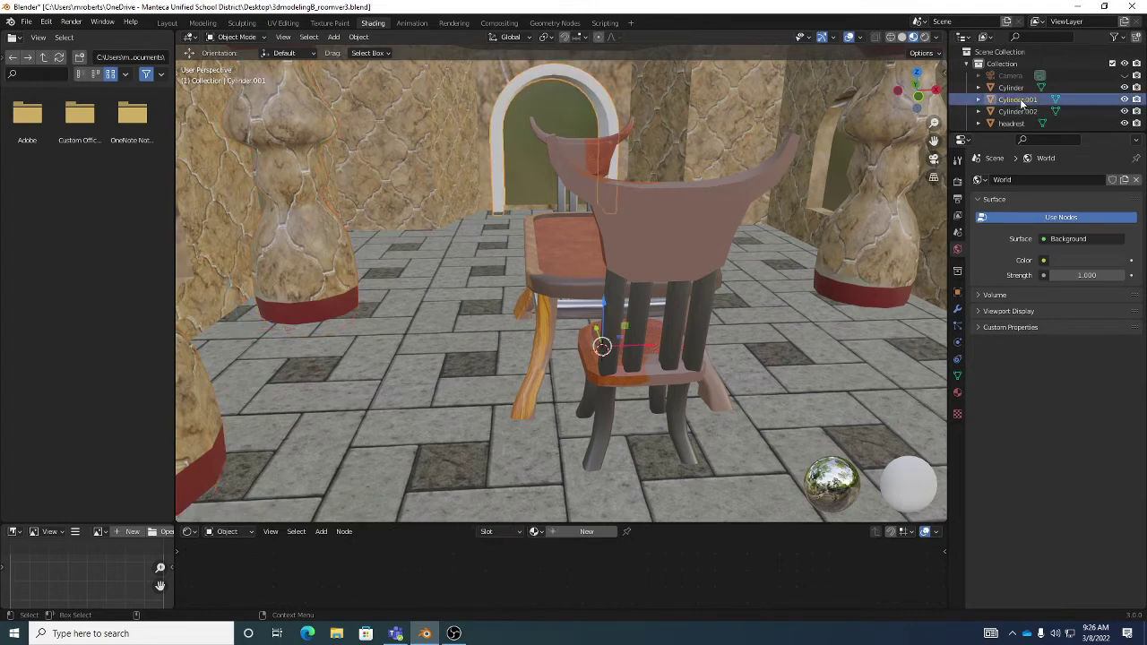
right_click(1022, 103)
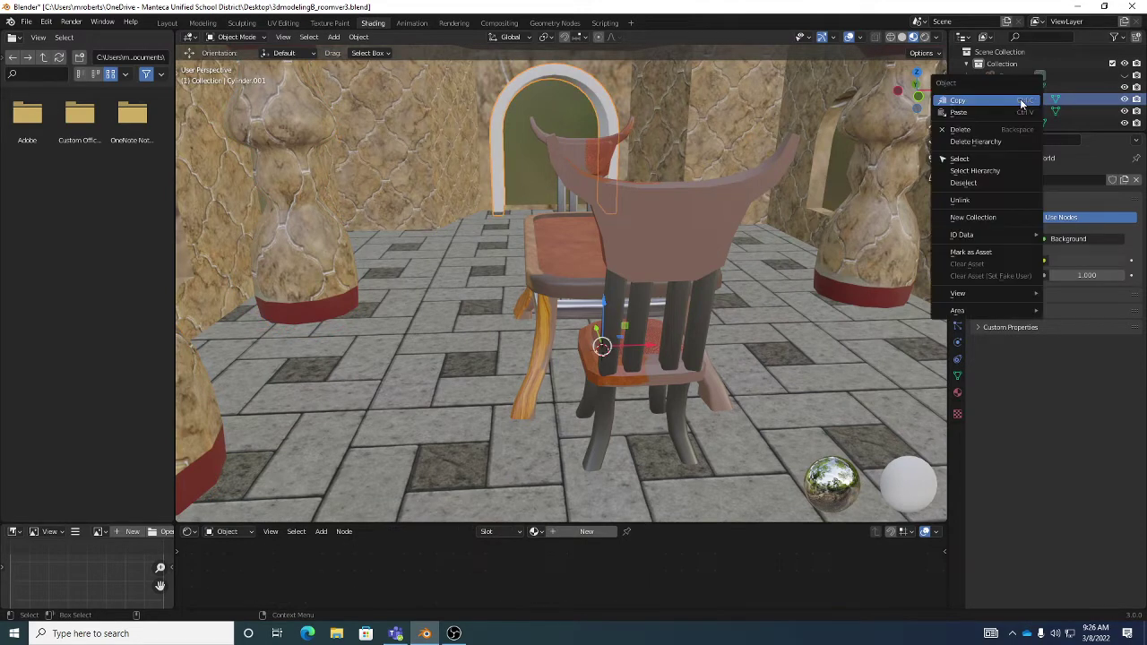
click(1008, 101)
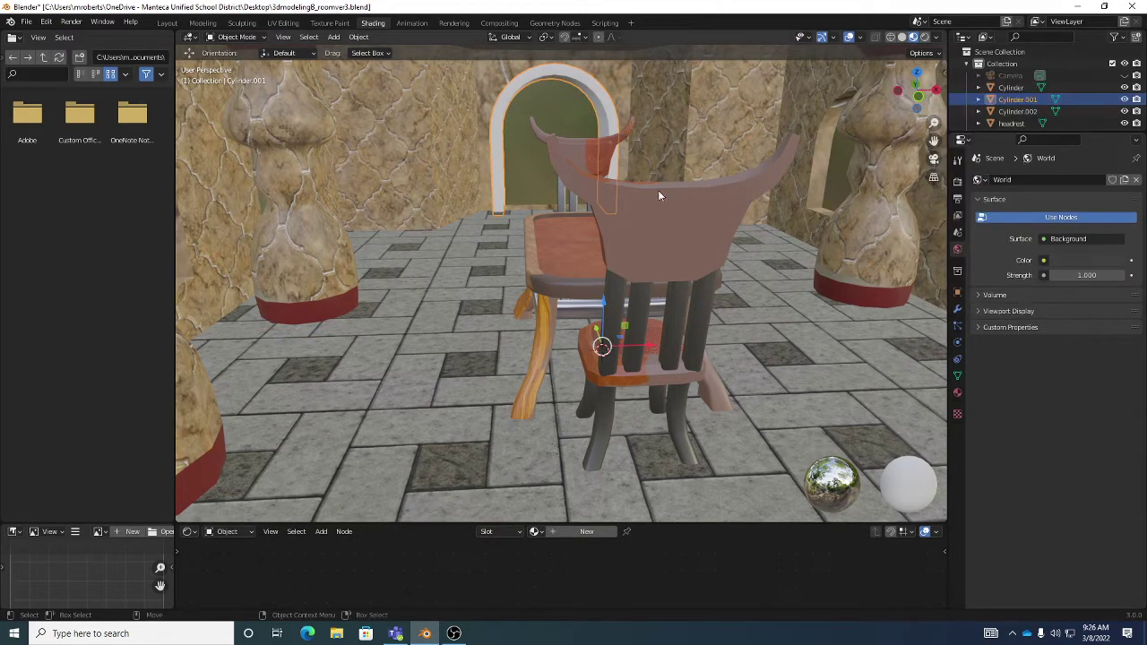
middle_drag(658, 190, 700, 198)
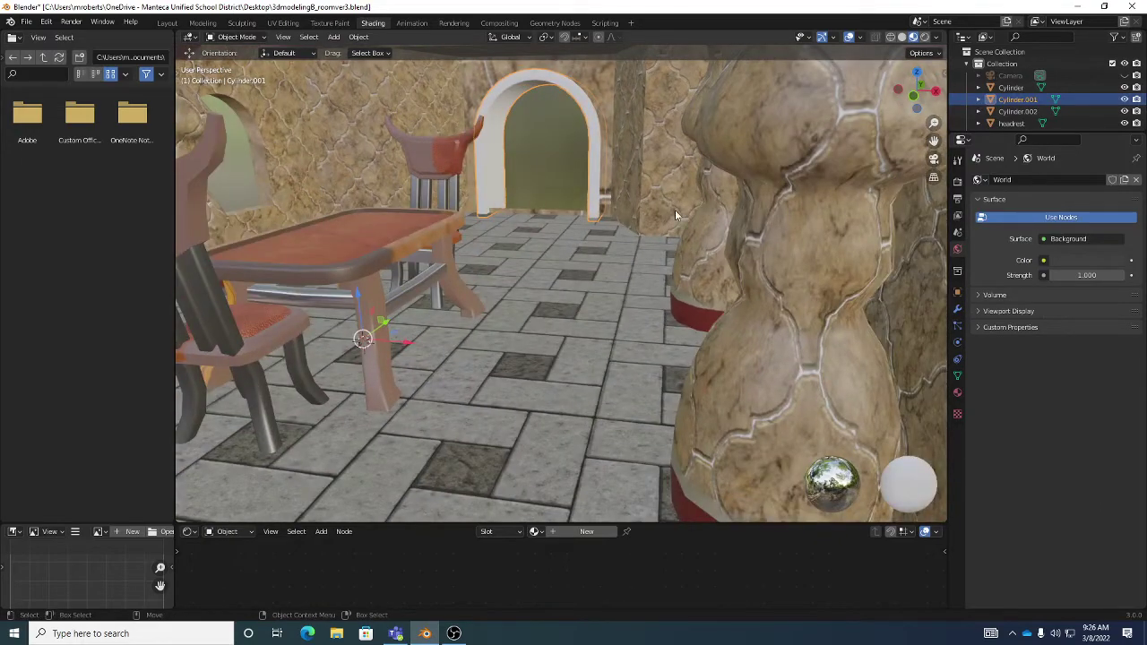
Save the scene on the Desktop under the new file name 3dmodelingB_finalroom.blend
click(26, 21)
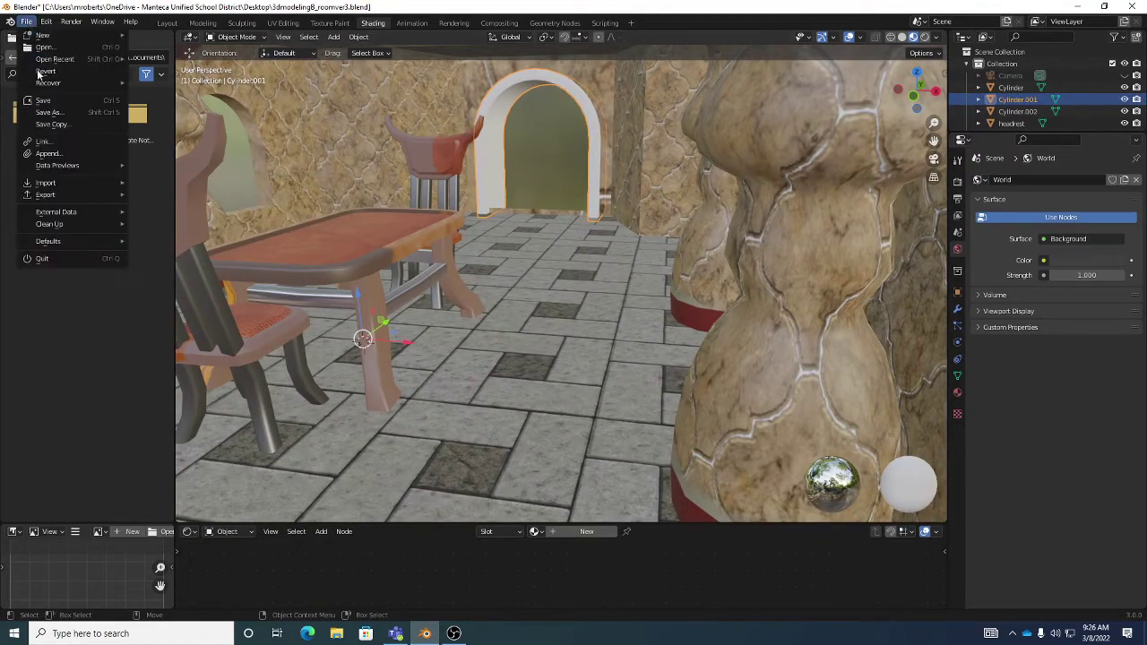
click(44, 113)
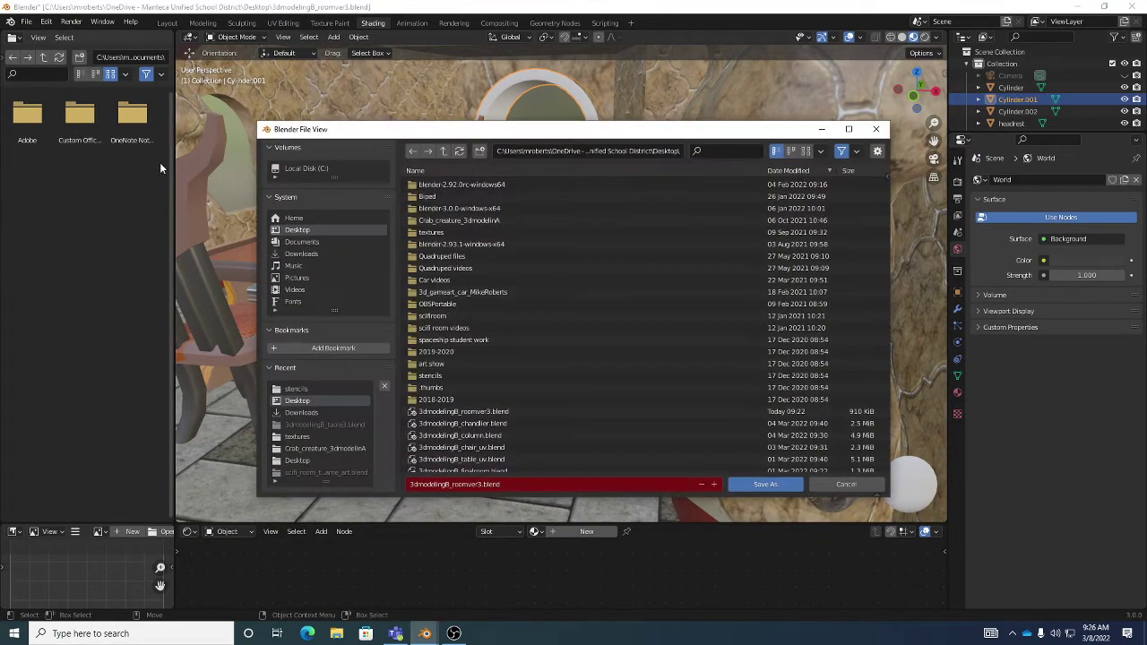
click(542, 484)
click(546, 484)
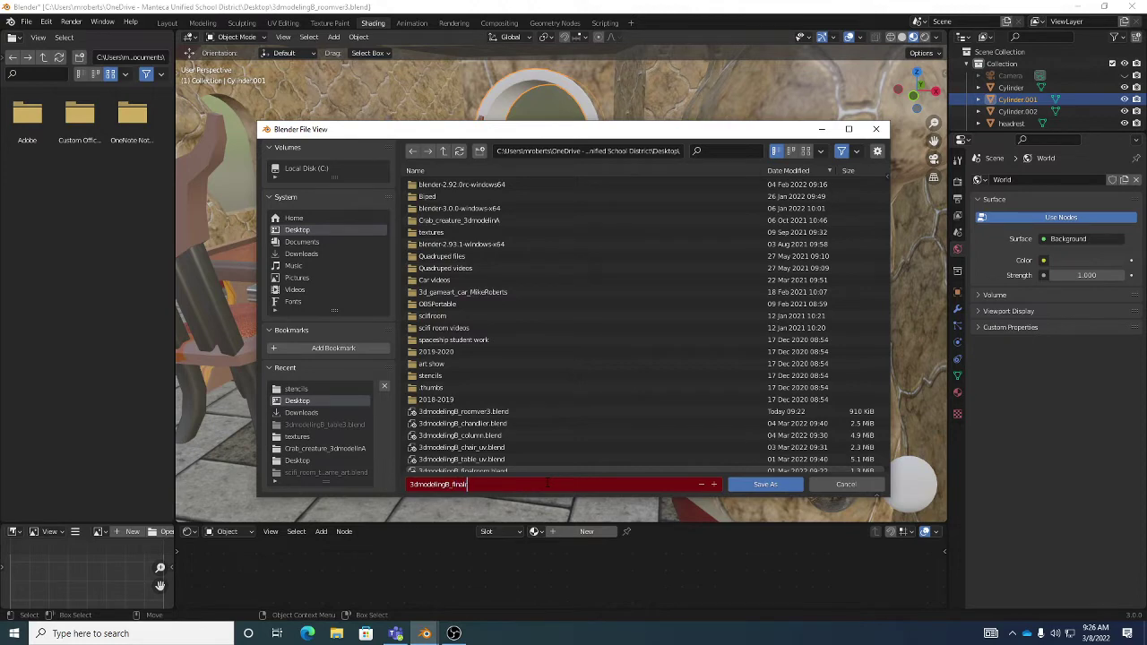
text(finalroom)
key(Return)
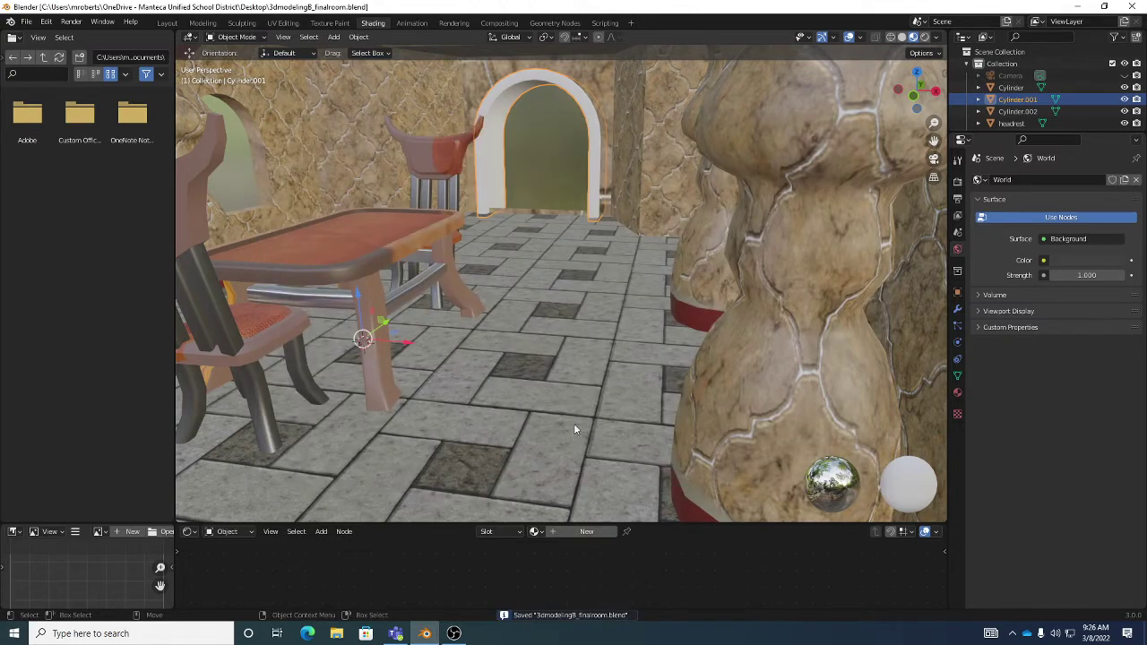
Append the Cylinder, NurbsCurve and Sphere objects from the Desktop file 3dmodelingB_chandlier.blend into the room
middle_drag(575, 429, 502, 227)
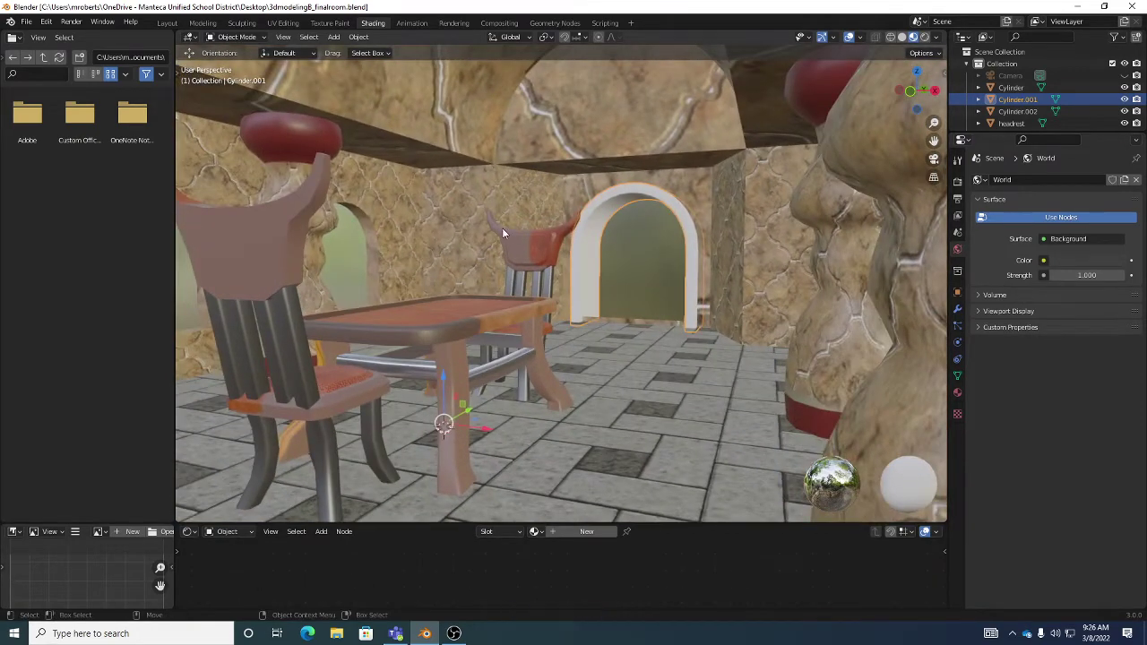
click(24, 21)
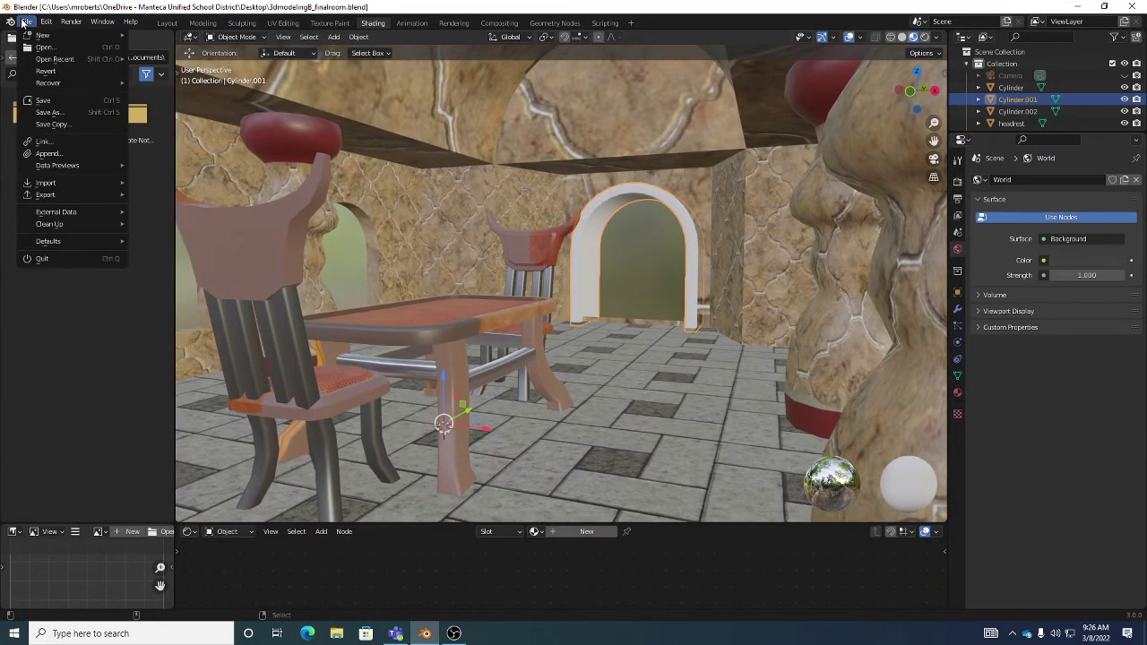
click(63, 153)
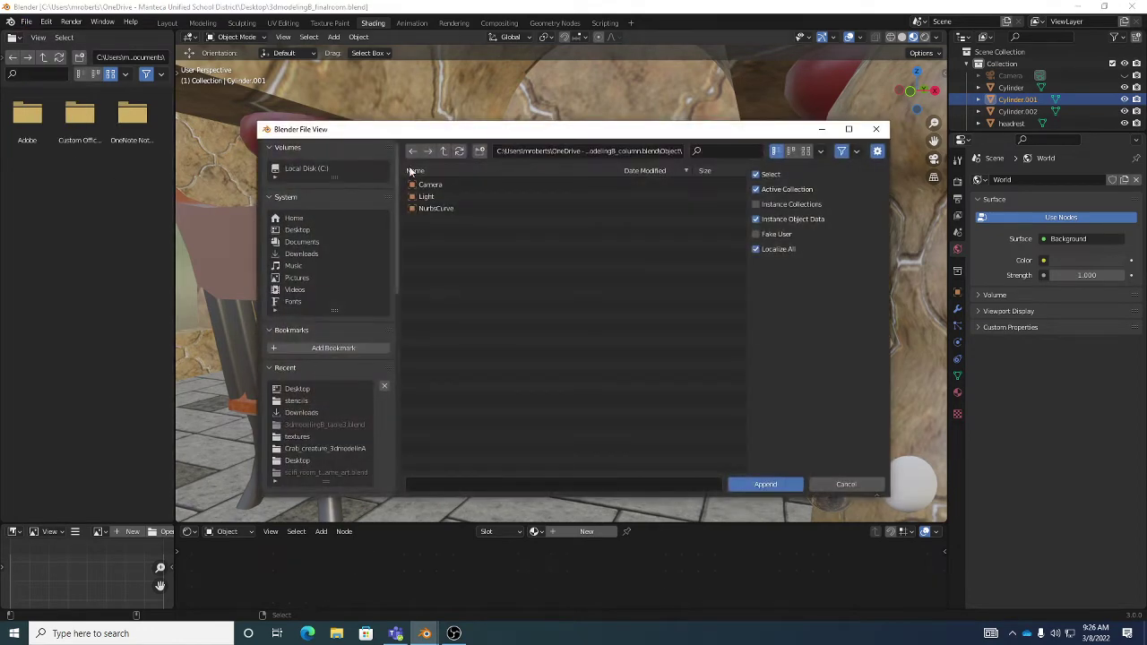
click(444, 152)
click(444, 151)
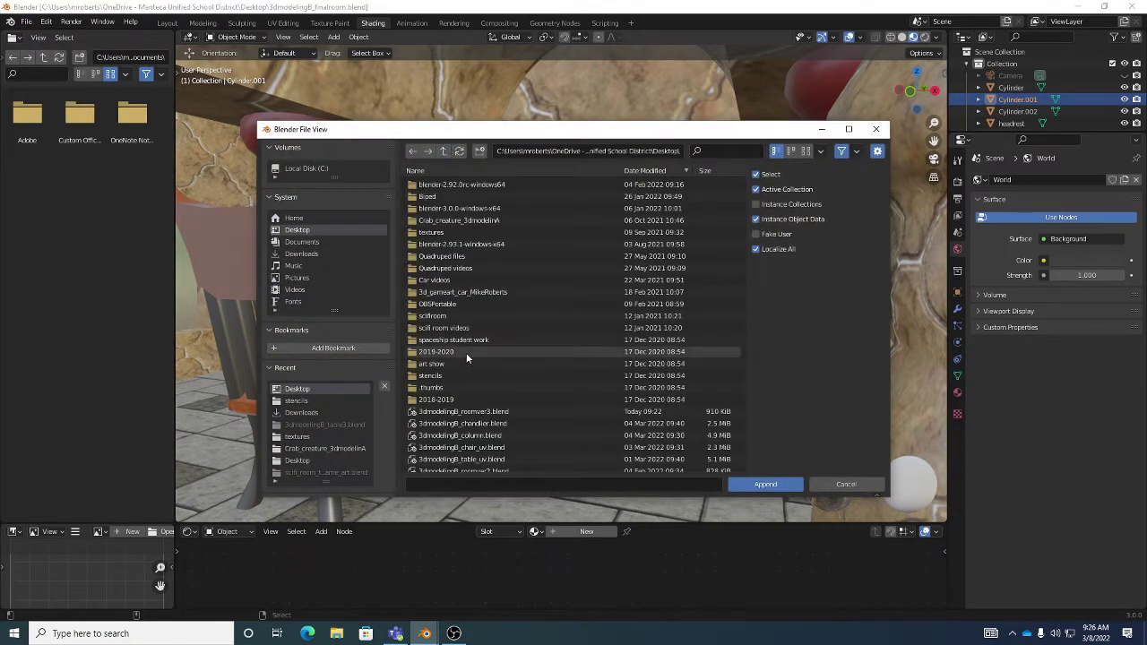
double_click(463, 425)
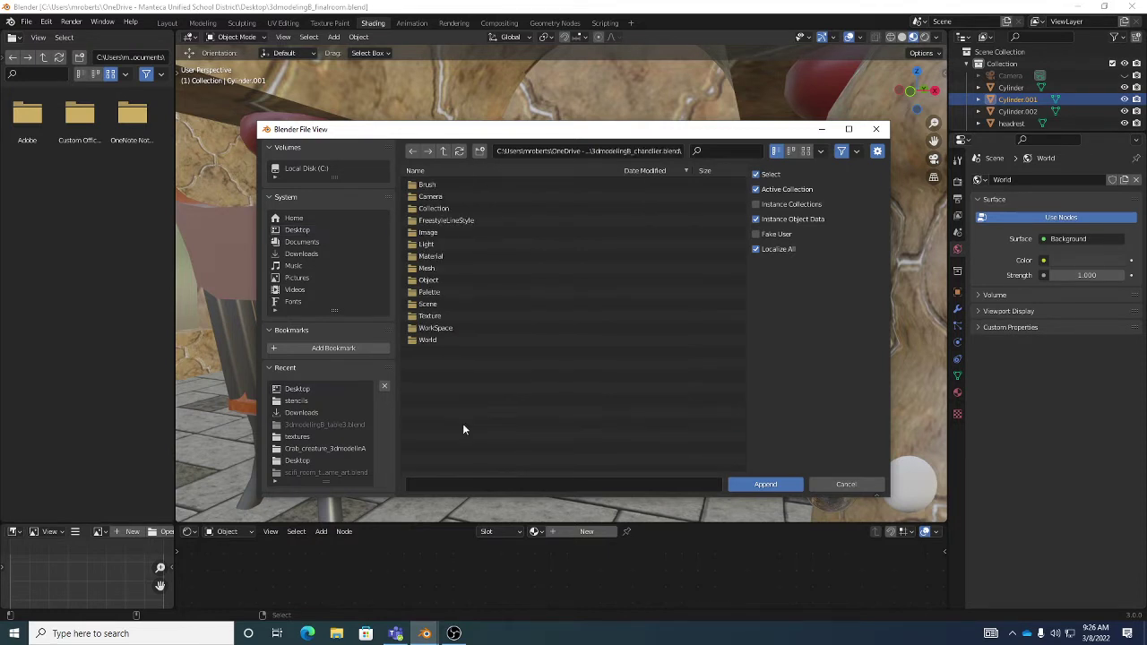
double_click(430, 280)
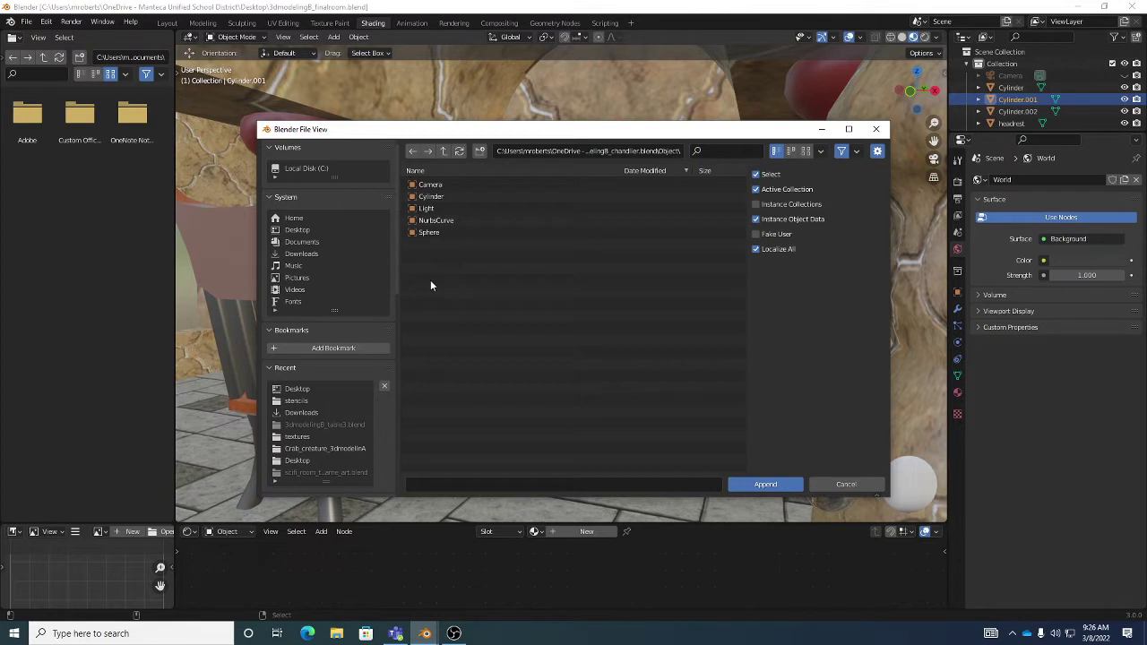
click(431, 232)
ctrl+click(436, 220)
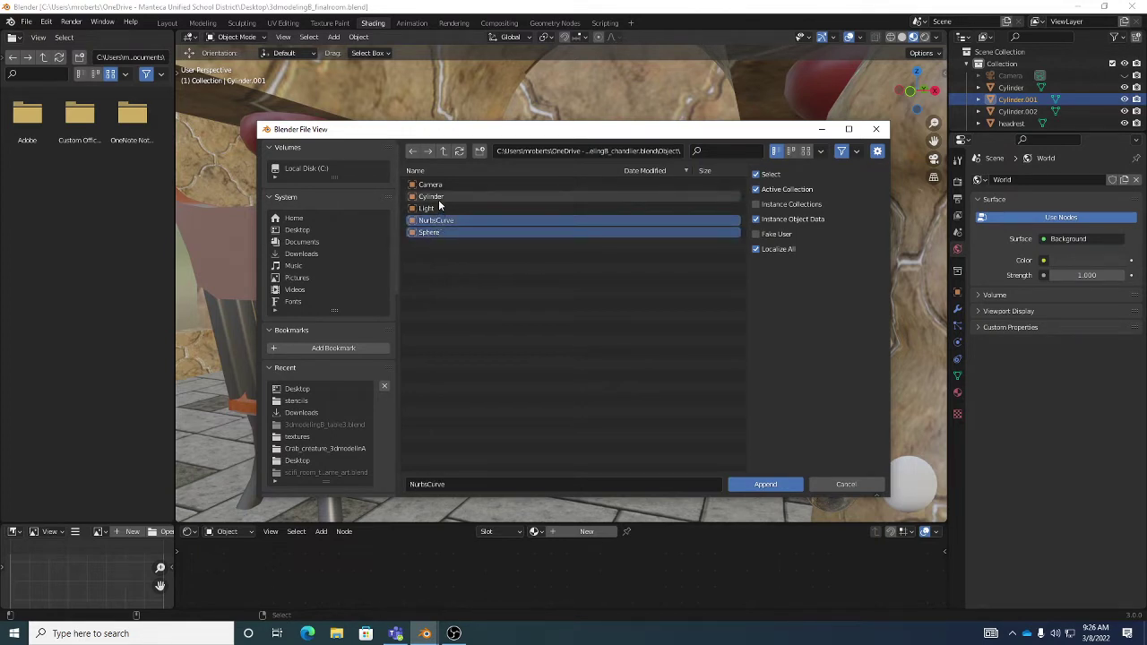
ctrl+click(434, 197)
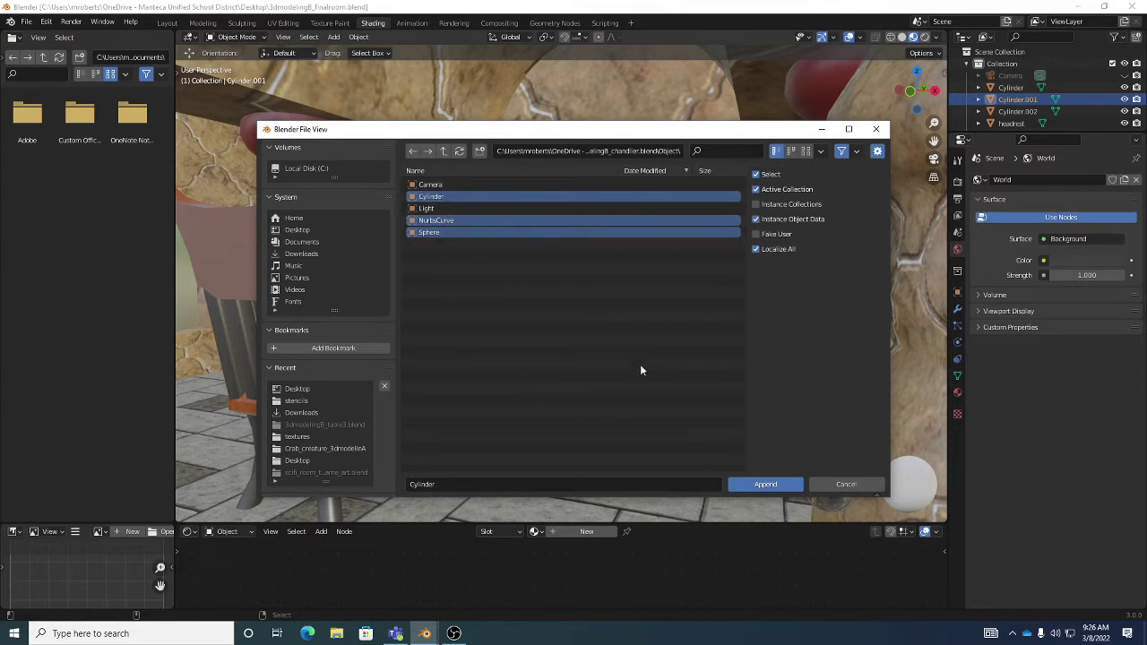
click(766, 484)
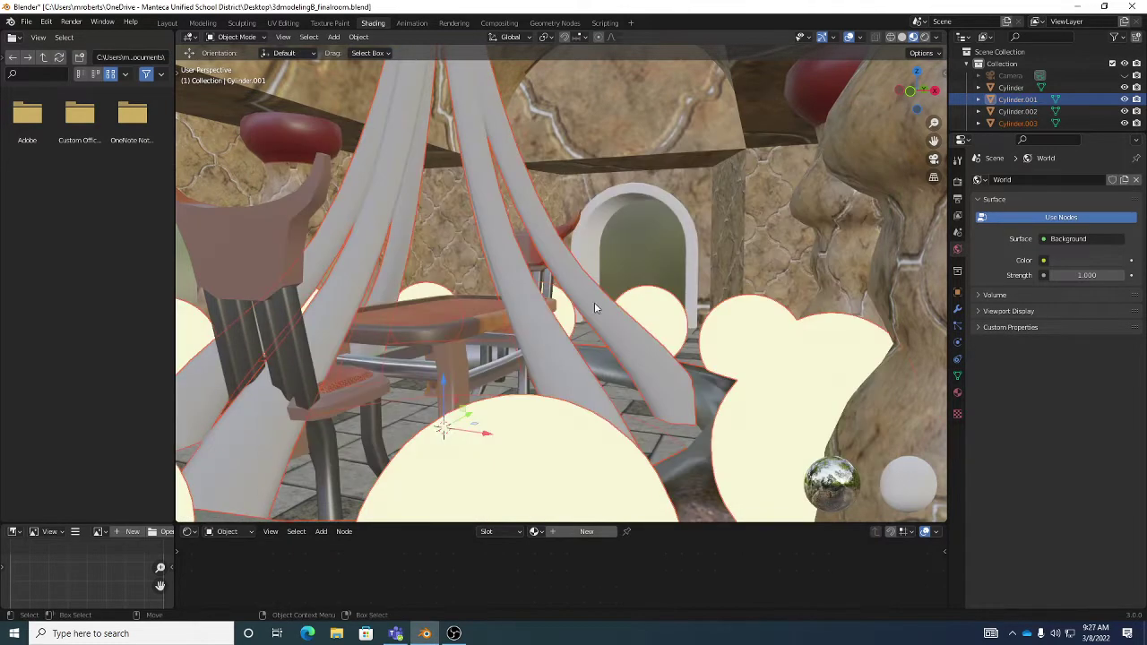
Scale the appended chandelier down to about 0.4 and raise it along Z to hang above the table near the ceiling
key(s)
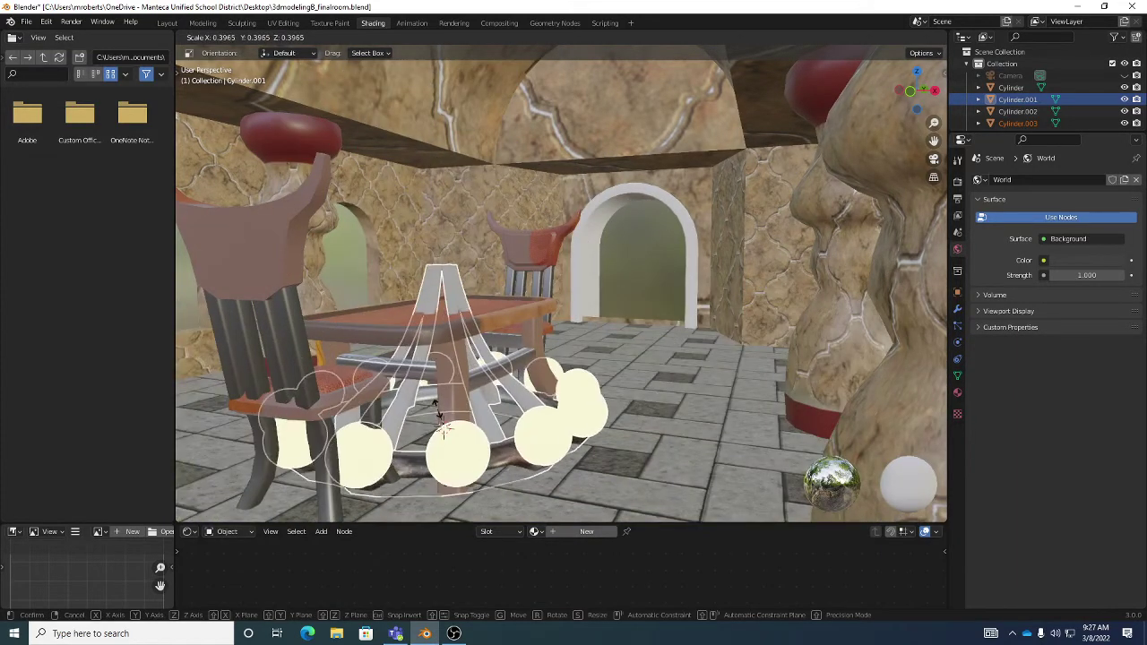
click(438, 415)
drag(441, 385, 446, 179)
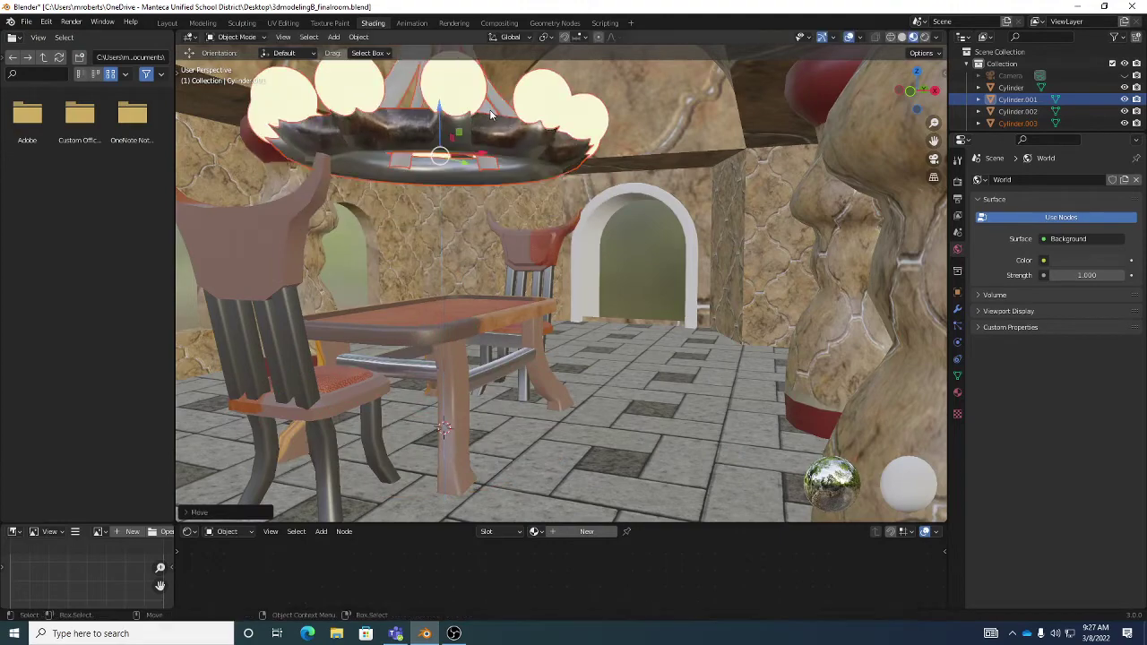
middle_drag(446, 179, 614, 316)
key(g)
key(z)
click(485, 129)
Save the room file with the chandelier in place
key(ctrl+s)
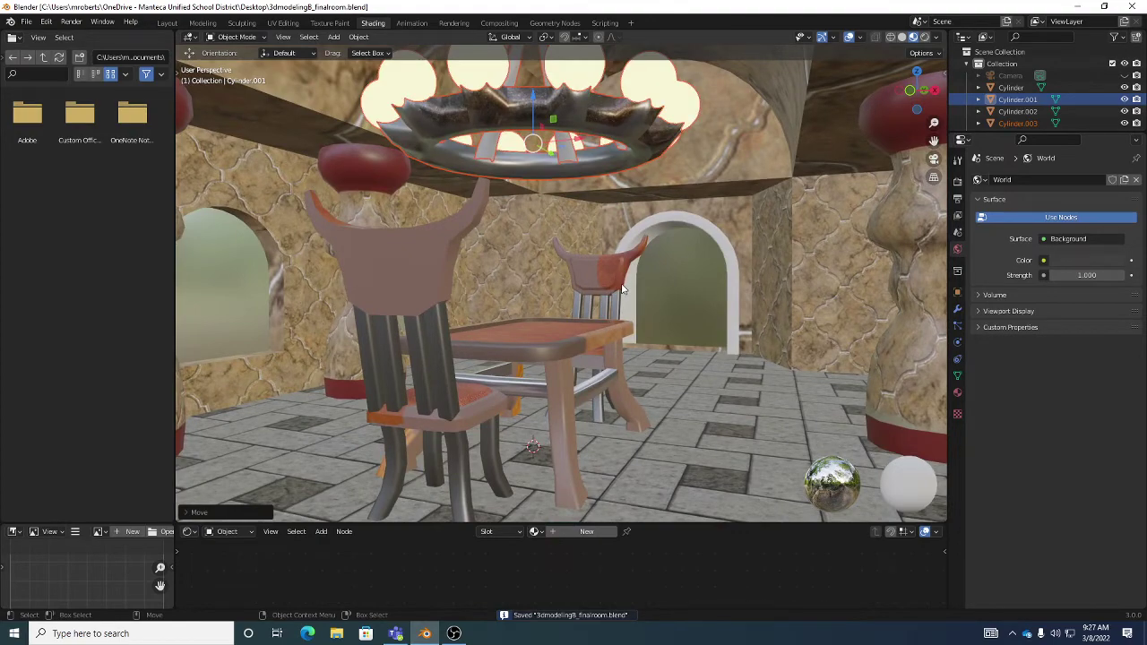
mouse_move(631, 275)
middle_down()
mouse_move(582, 297)
mouse_move(618, 283)
mouse_move(631, 262)
middle_up()
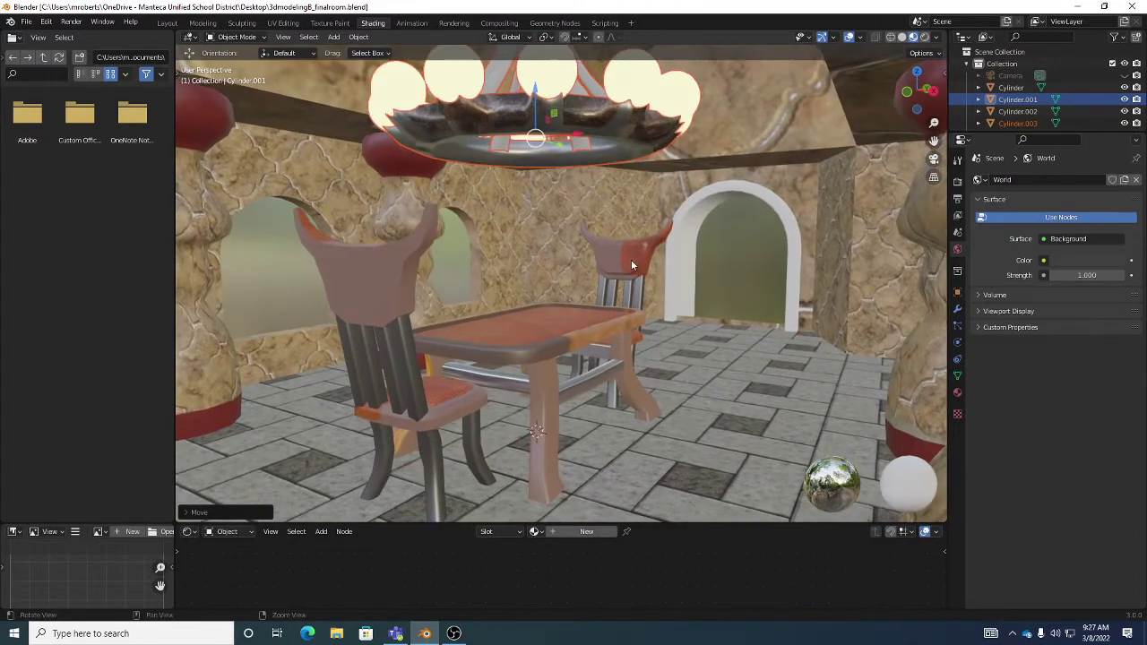
key(ctrl+s)
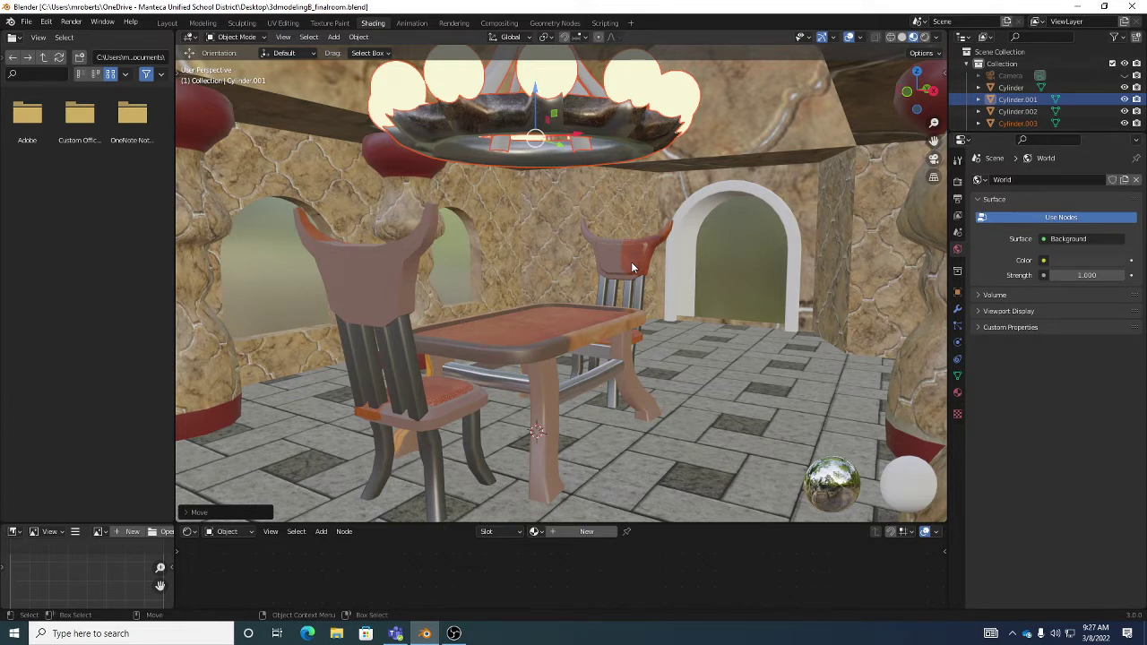
middle_drag(679, 284, 690, 279)
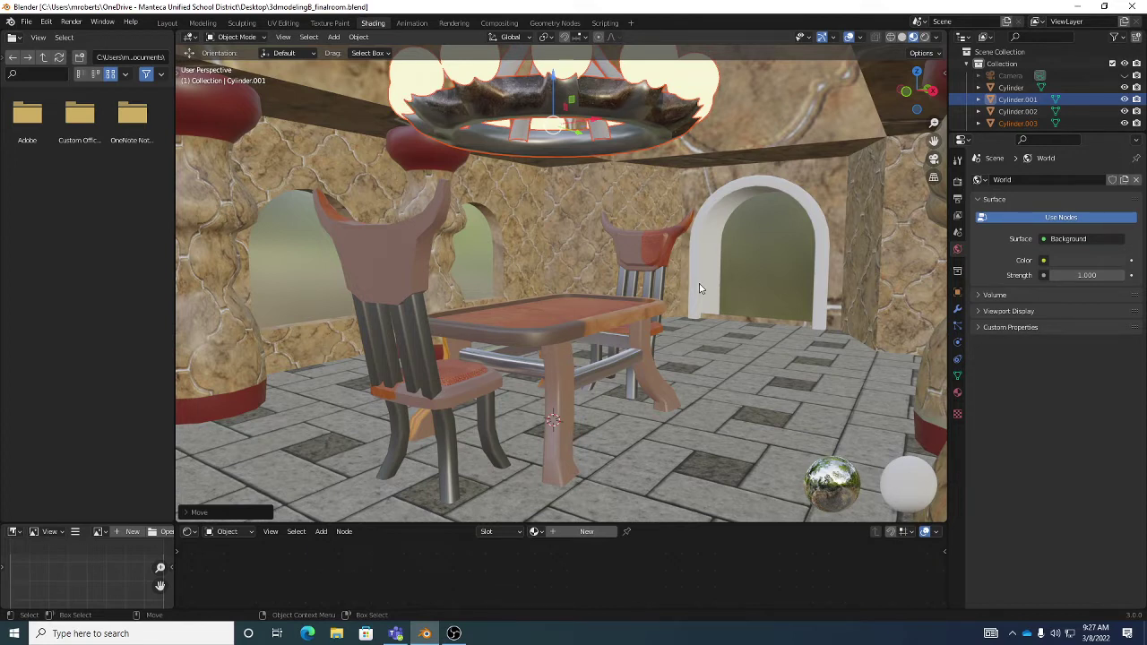
scroll(672, 294, down, 5)
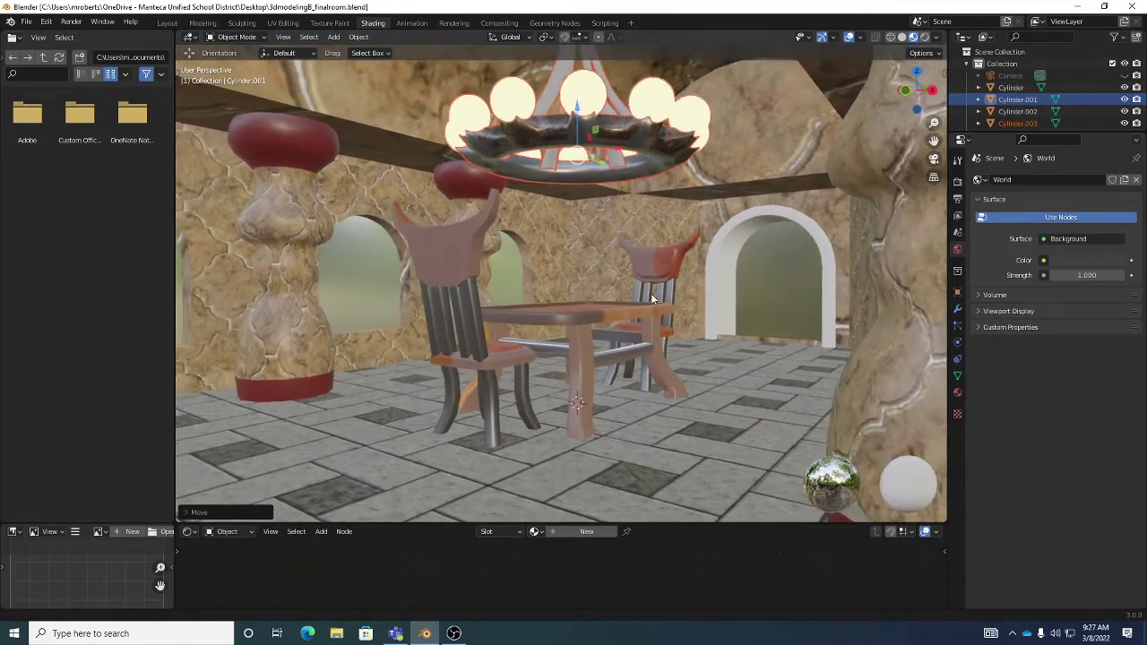
scroll(638, 294, up, 4)
scroll(638, 291, down, 3)
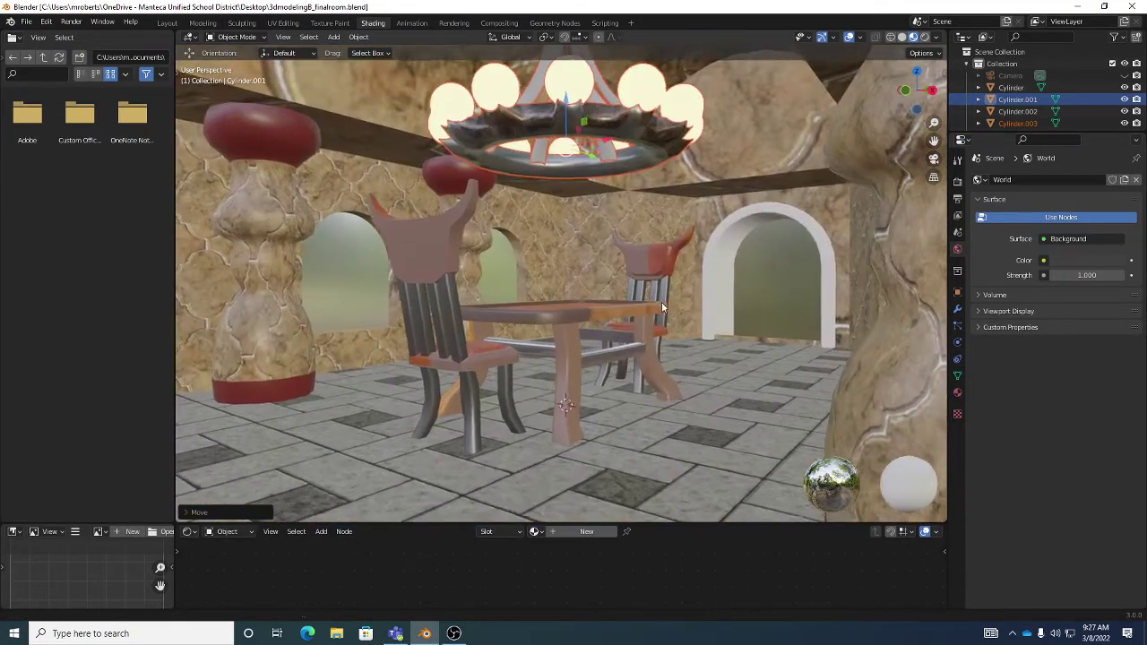
scroll(663, 302, down, 2)
scroll(671, 302, up, 5)
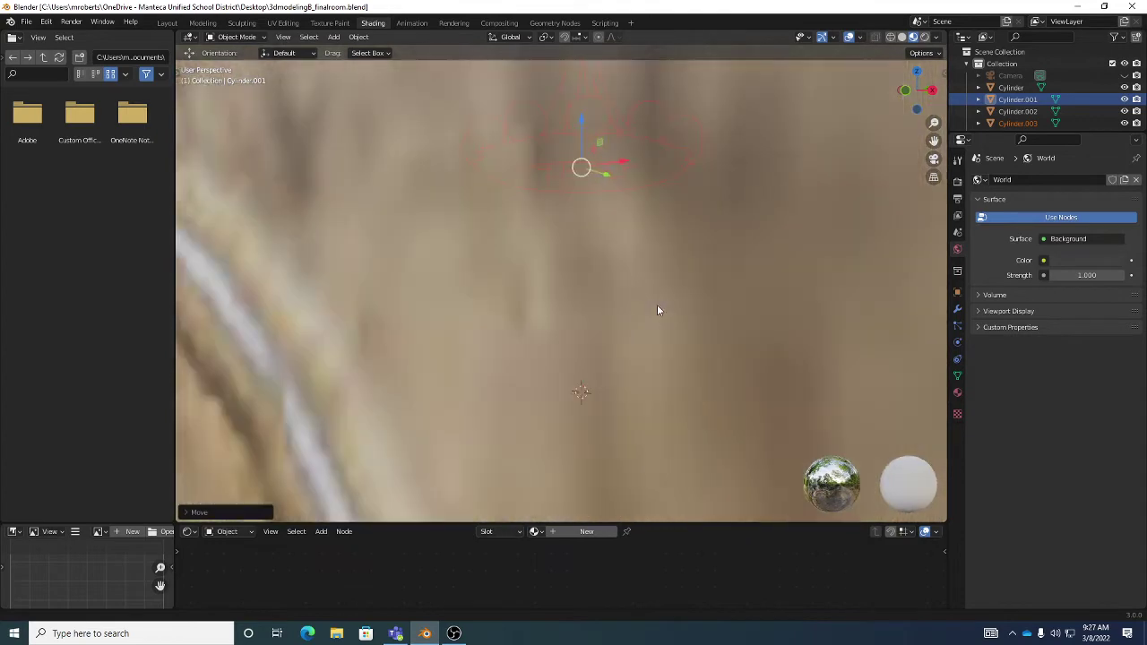
scroll(659, 308, down, 5)
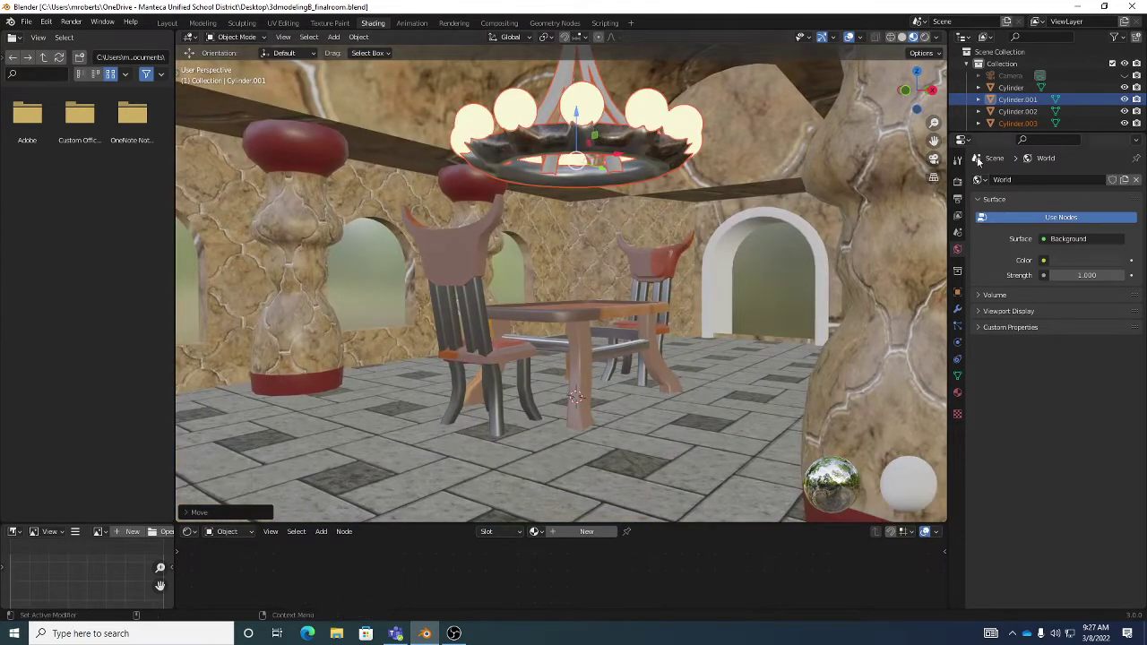
Deselect everything, unhide the Light object in the enlarged outliner, and enable Scene Lights in the viewport shading
key(alt+a)
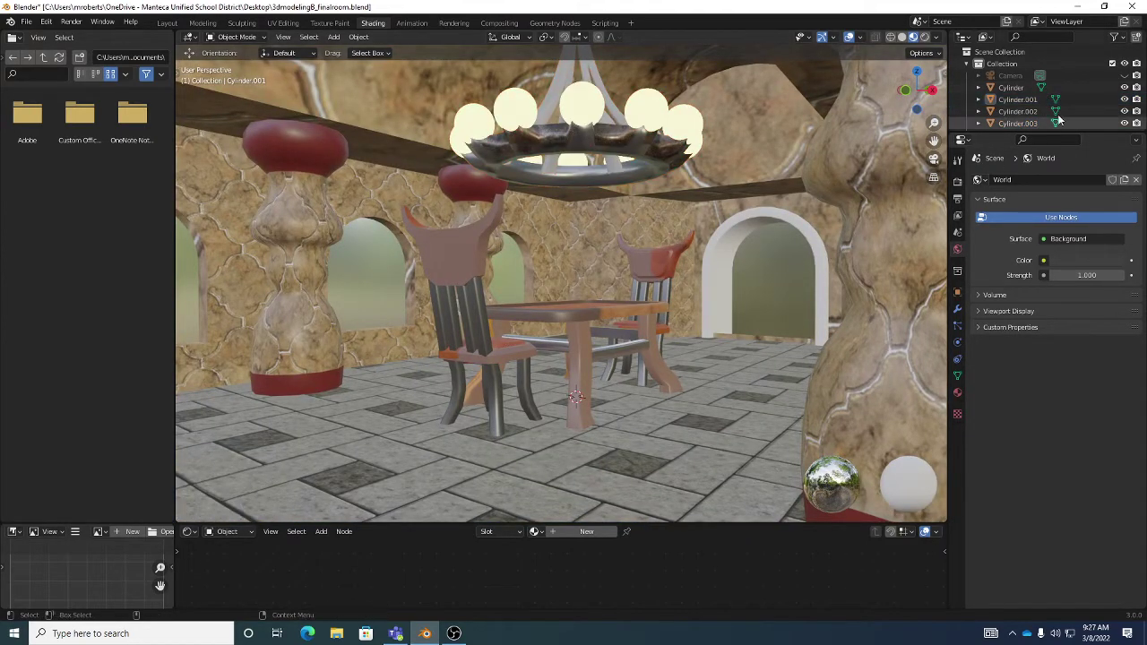
drag(1081, 133, 1081, 226)
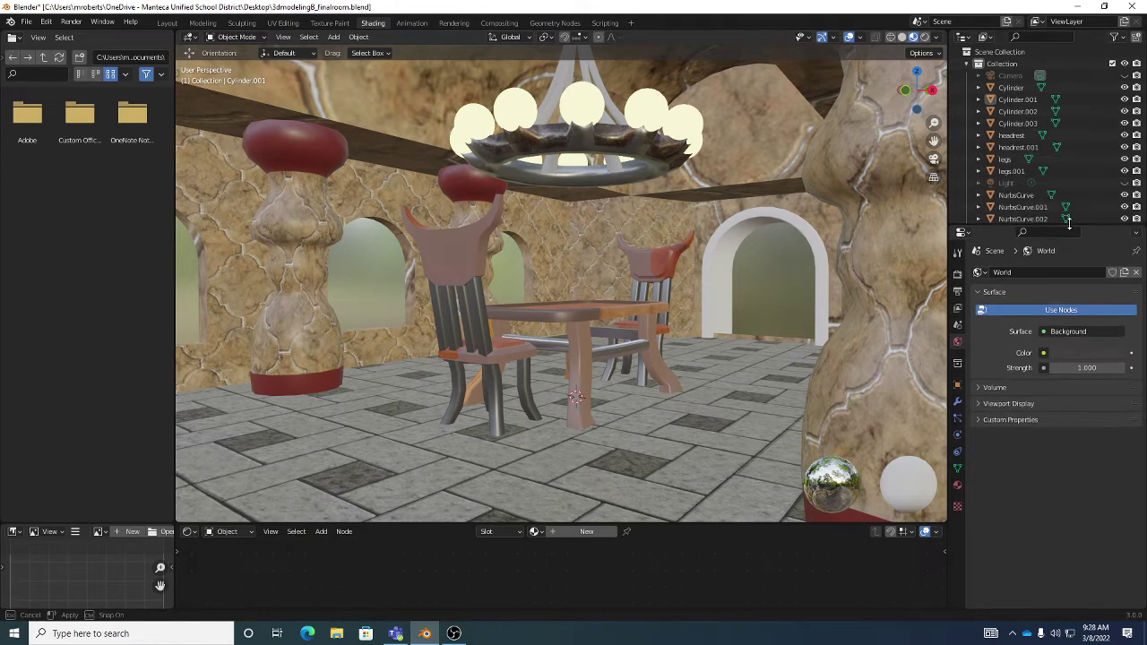
scroll(1080, 128, down, 1)
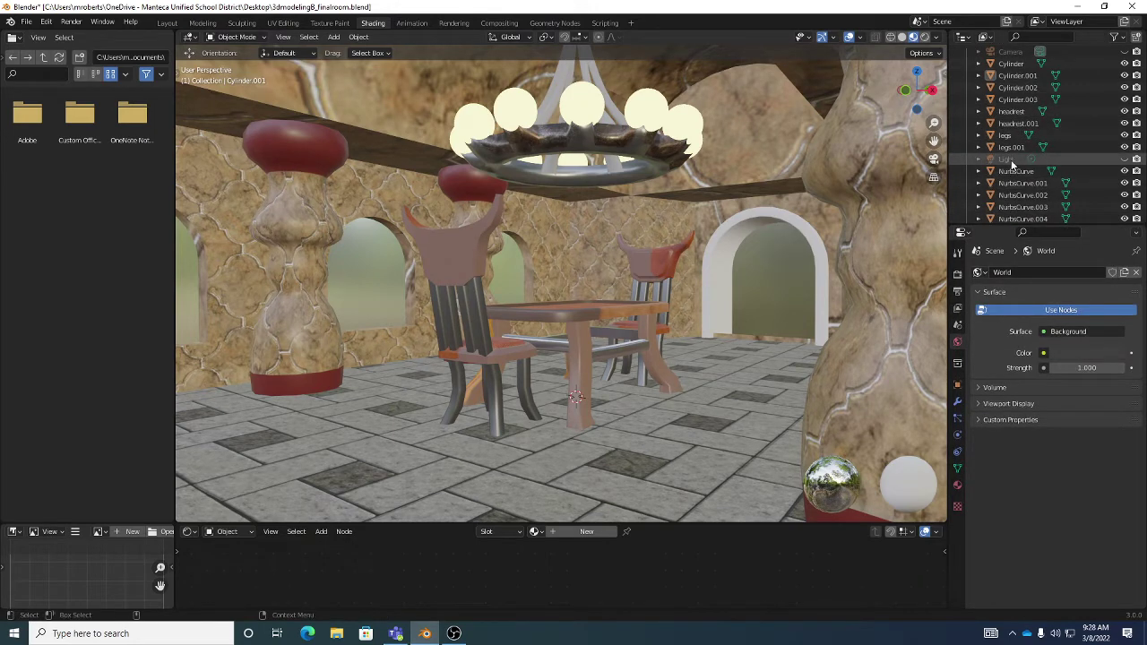
click(1125, 160)
click(936, 38)
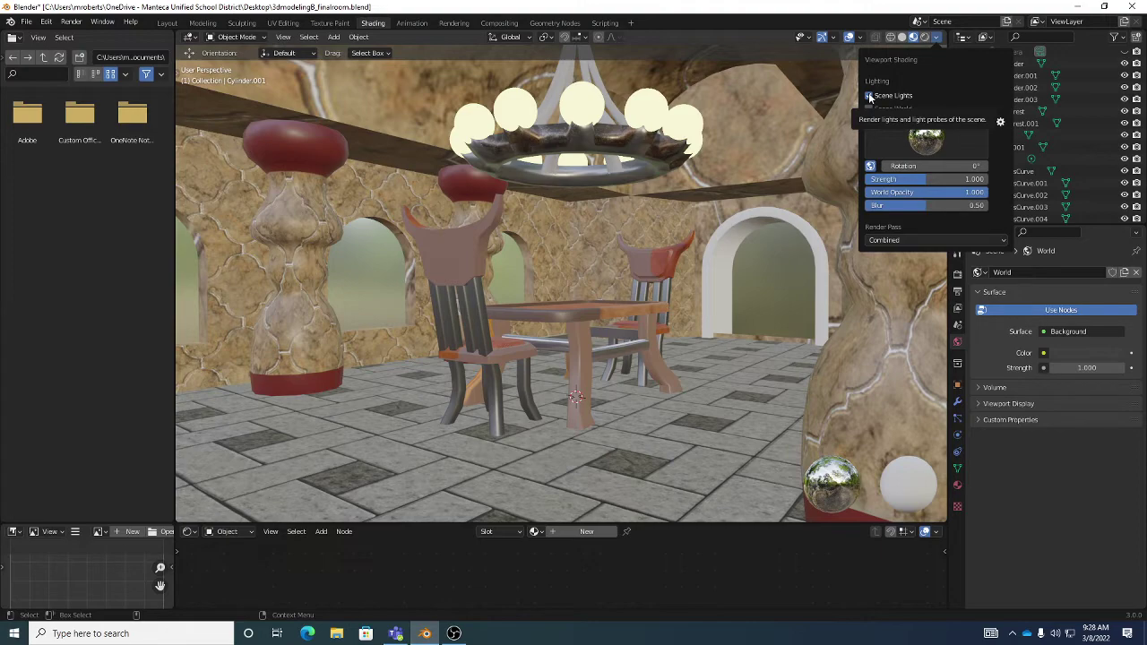
Select the light above the building's roof and move it inside the room to the middle of the chandelier
mouse_move(699, 279)
middle_down()
mouse_move(665, 264)
mouse_move(700, 254)
mouse_move(669, 276)
mouse_move(735, 207)
middle_up()
click(791, 133)
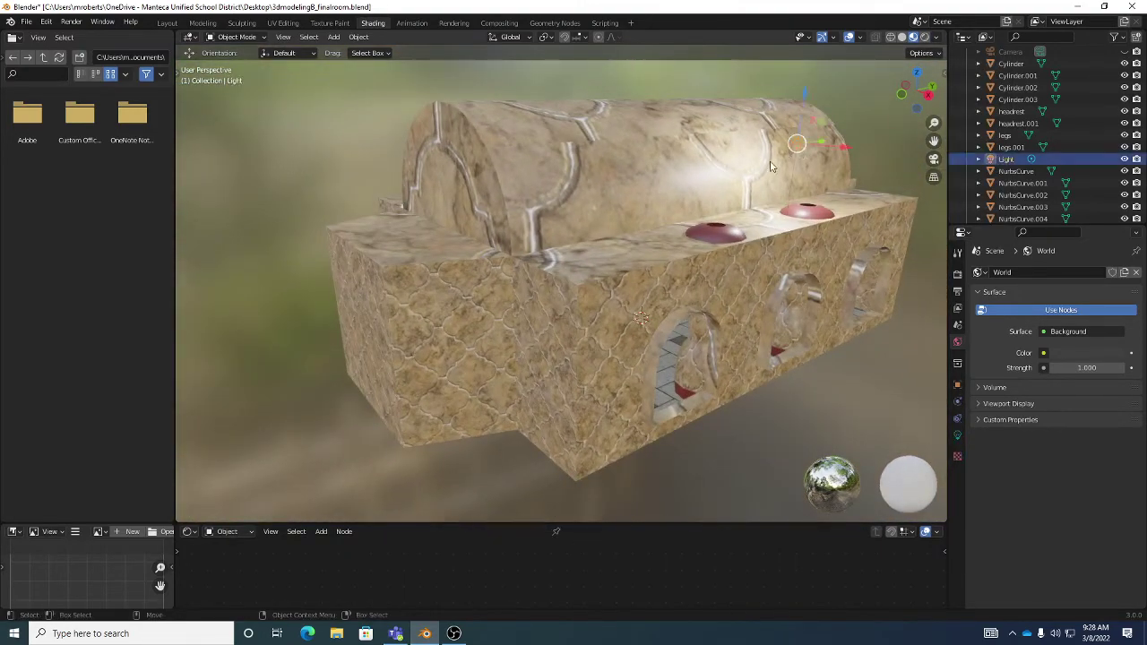
middle_drag(792, 133, 815, 134)
drag(818, 125, 730, 182)
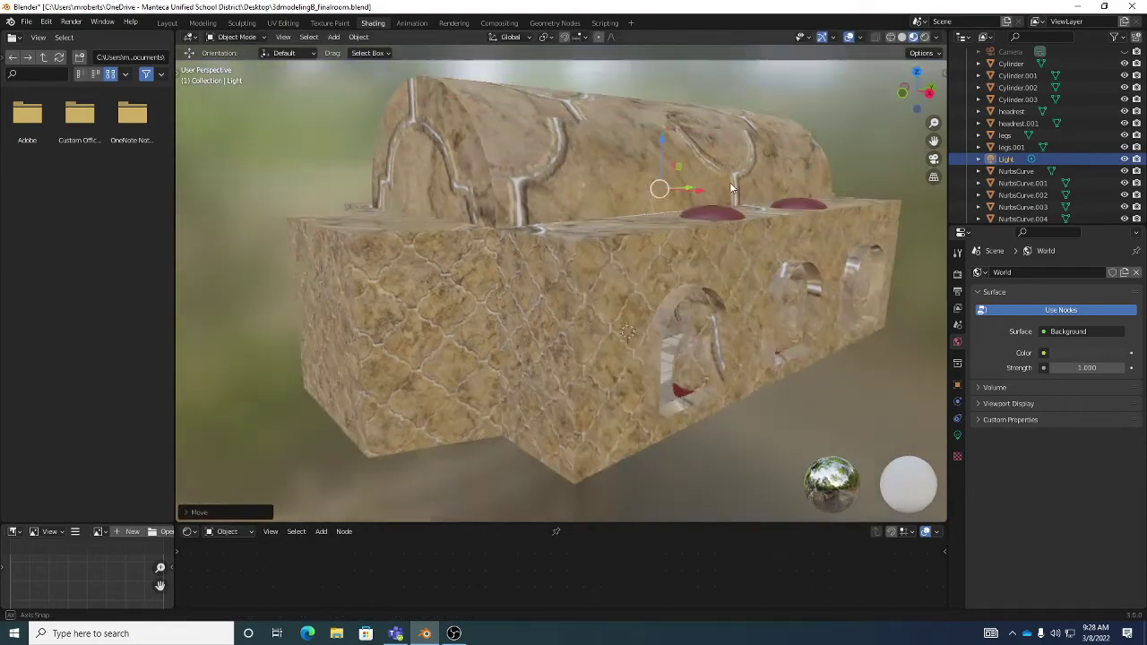
scroll(728, 188, up, 6)
scroll(724, 194, up, 6)
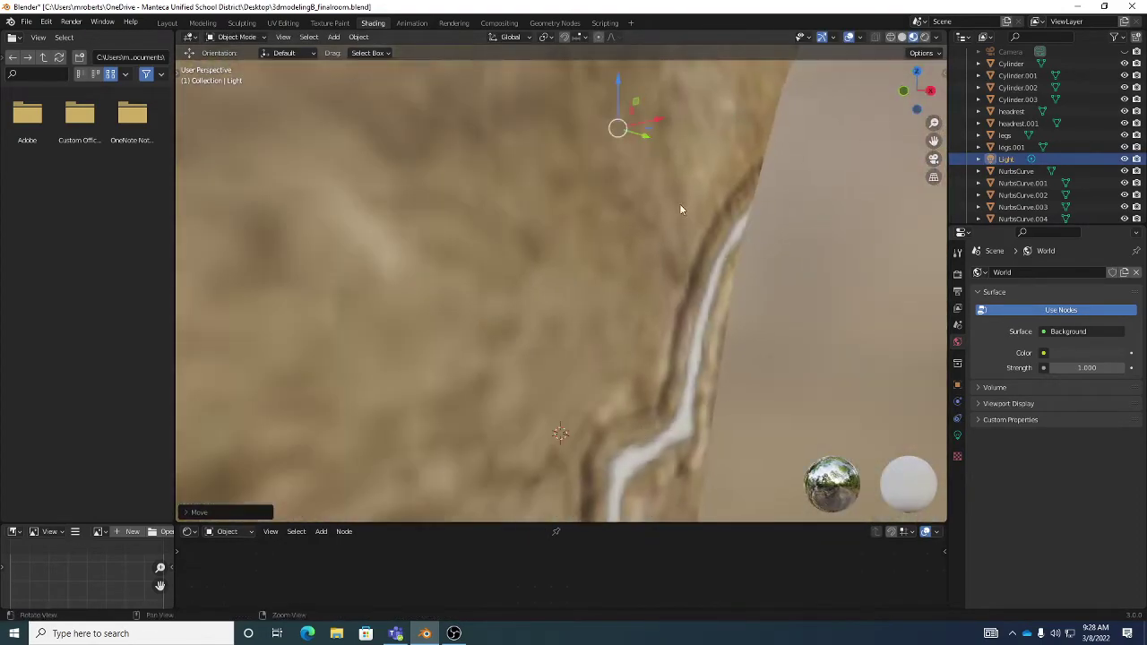
scroll(679, 204, down, 3)
scroll(662, 191, down, 5)
scroll(640, 143, up, 2)
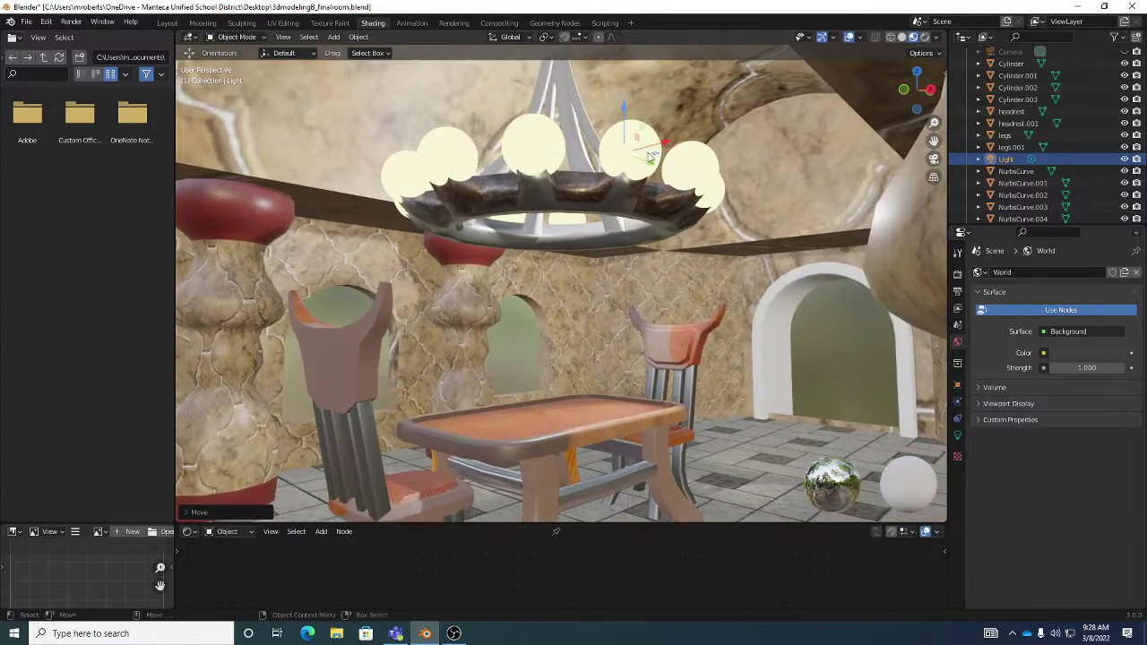
mouse_move(640, 143)
mouse_down()
mouse_move(570, 126)
mouse_move(623, 147)
mouse_up()
scroll(583, 131, up, 2)
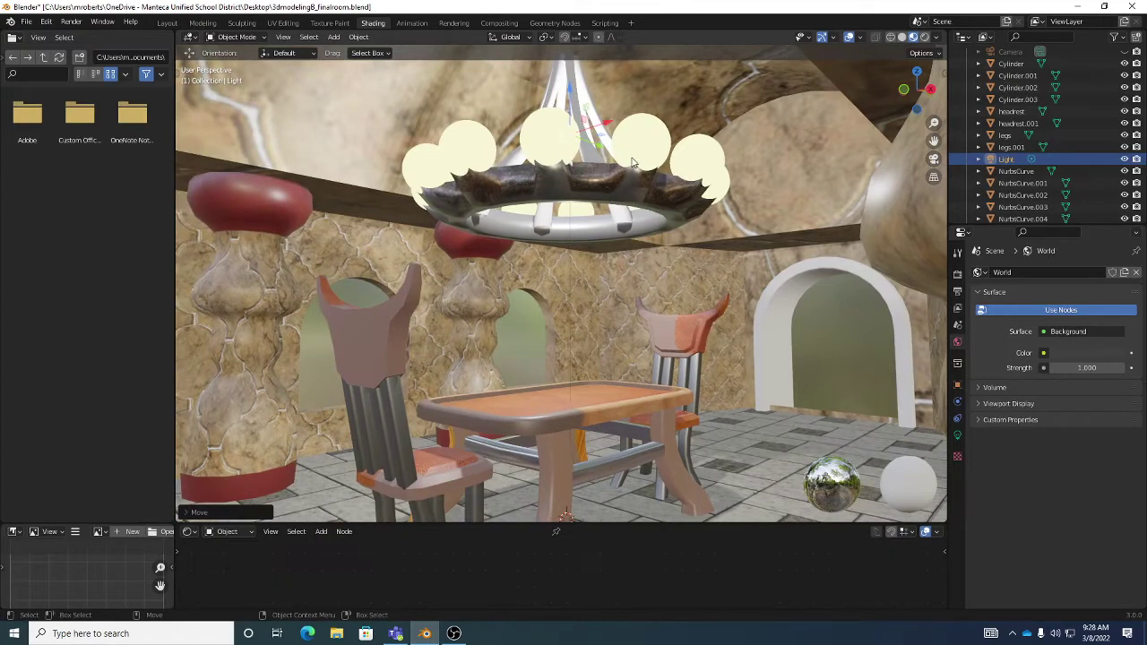
scroll(596, 167, up, 3)
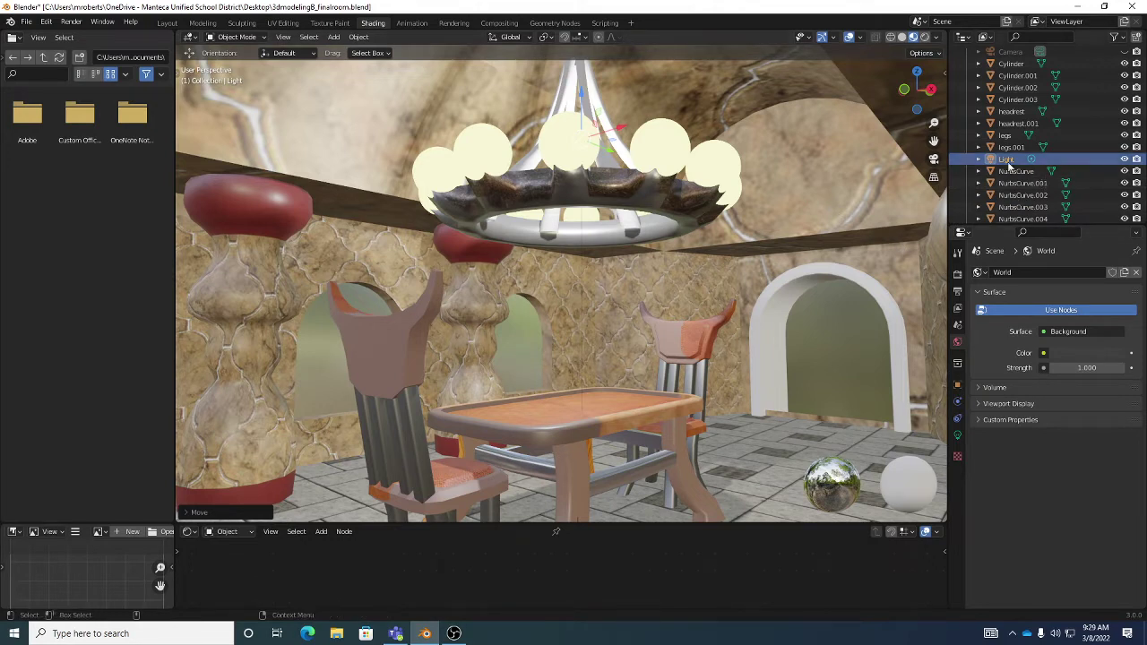
Toggle the Light object's visibility off and on to compare the room's lighting, and check the viewport shading options
scroll(1017, 164, up, 1)
scroll(1063, 169, down, 3)
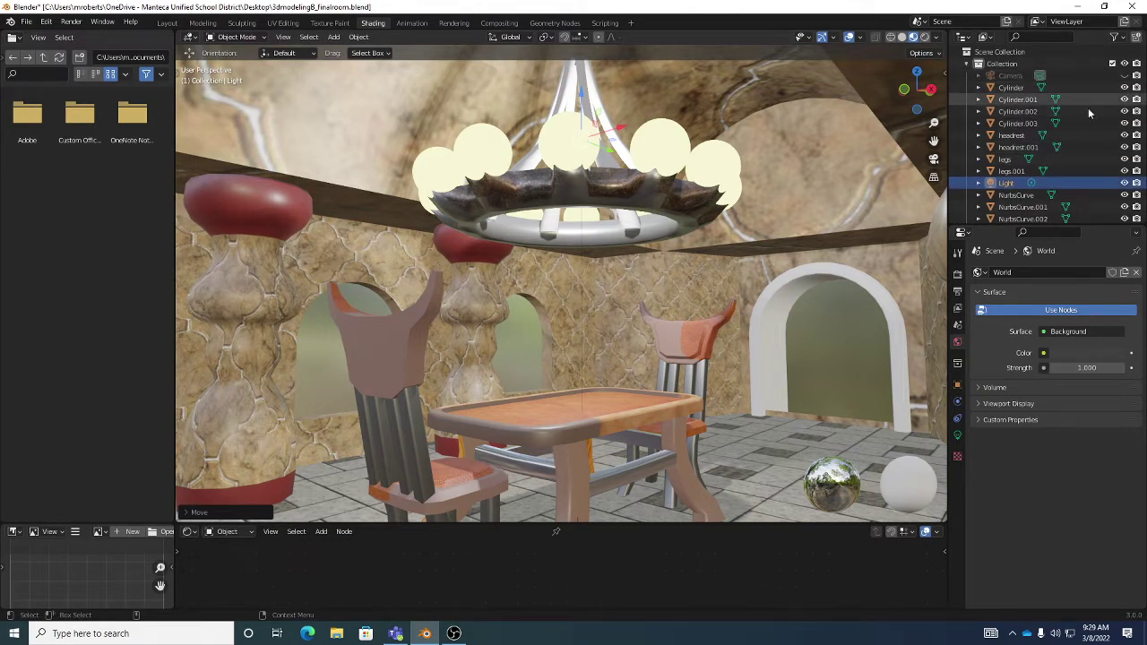
click(1124, 112)
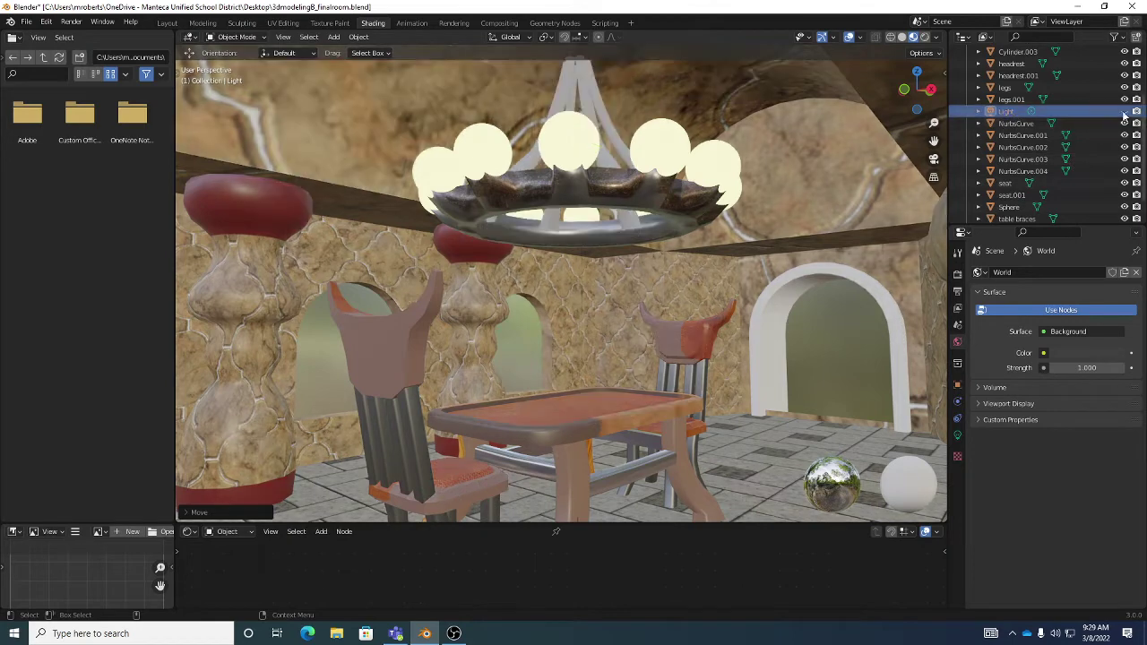
click(1125, 111)
click(1125, 111)
click(1125, 111)
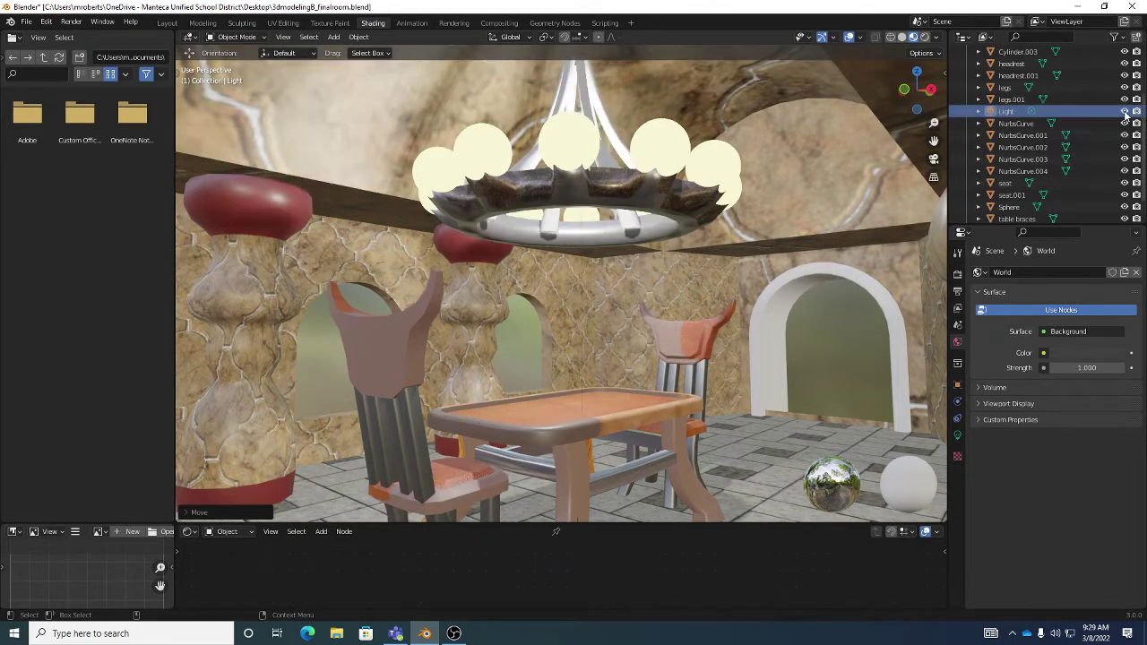
click(938, 38)
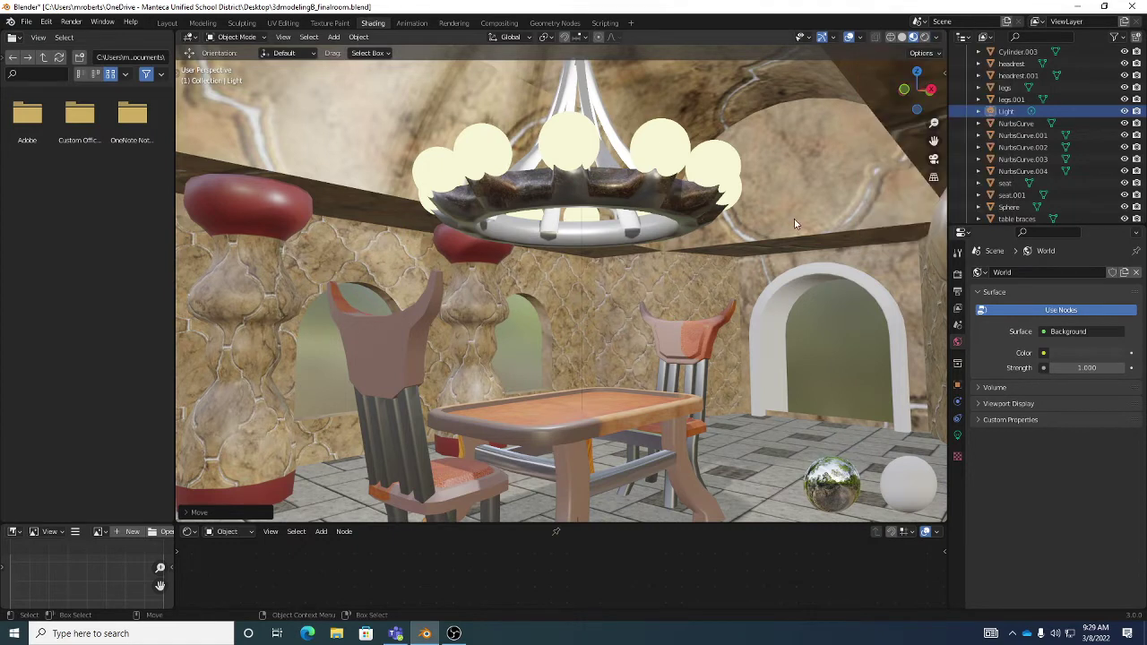
Change the Light object's type from Point to Sun in its object data properties
click(958, 436)
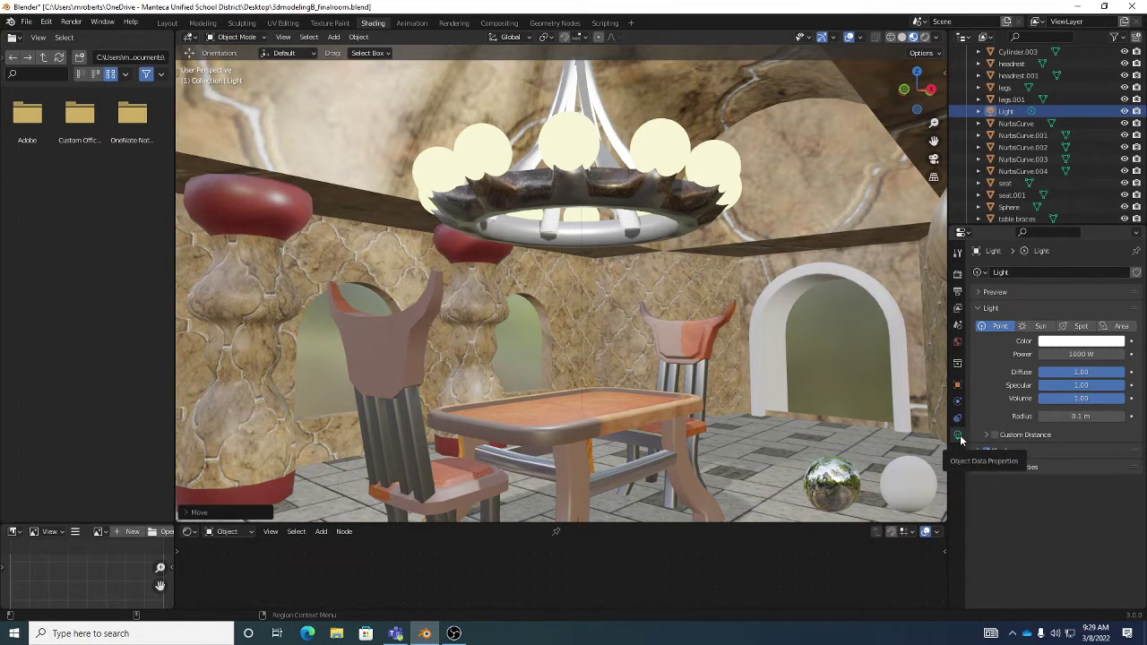
click(1033, 326)
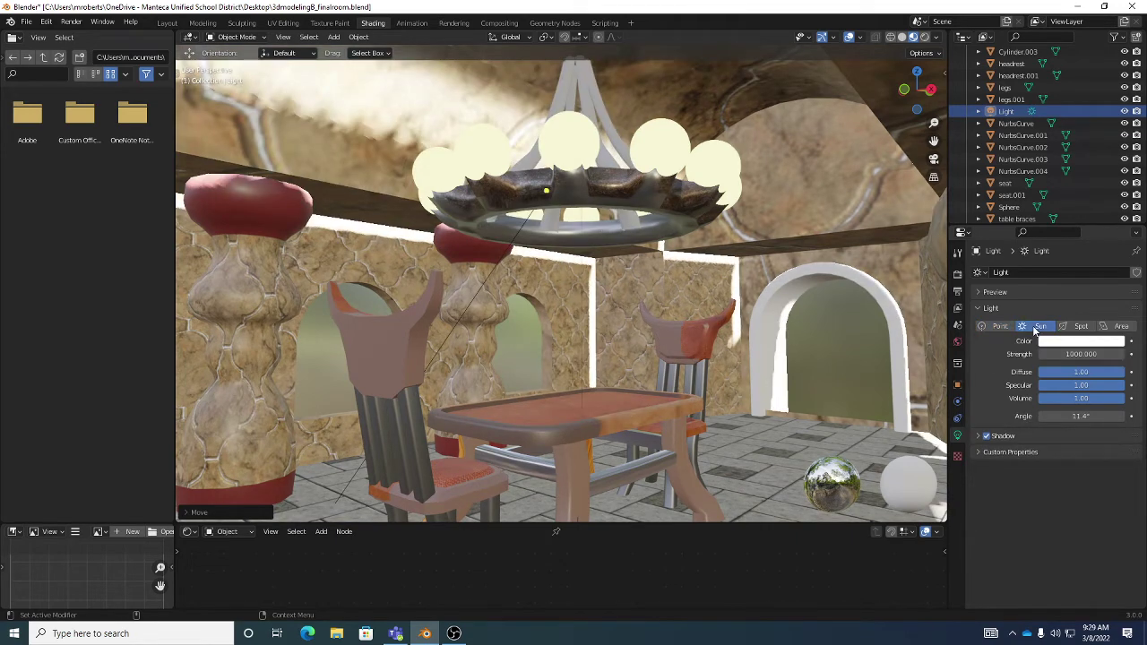
Change the Light object to a Spot light and rotate it until its beam points straight down at the table
click(1075, 328)
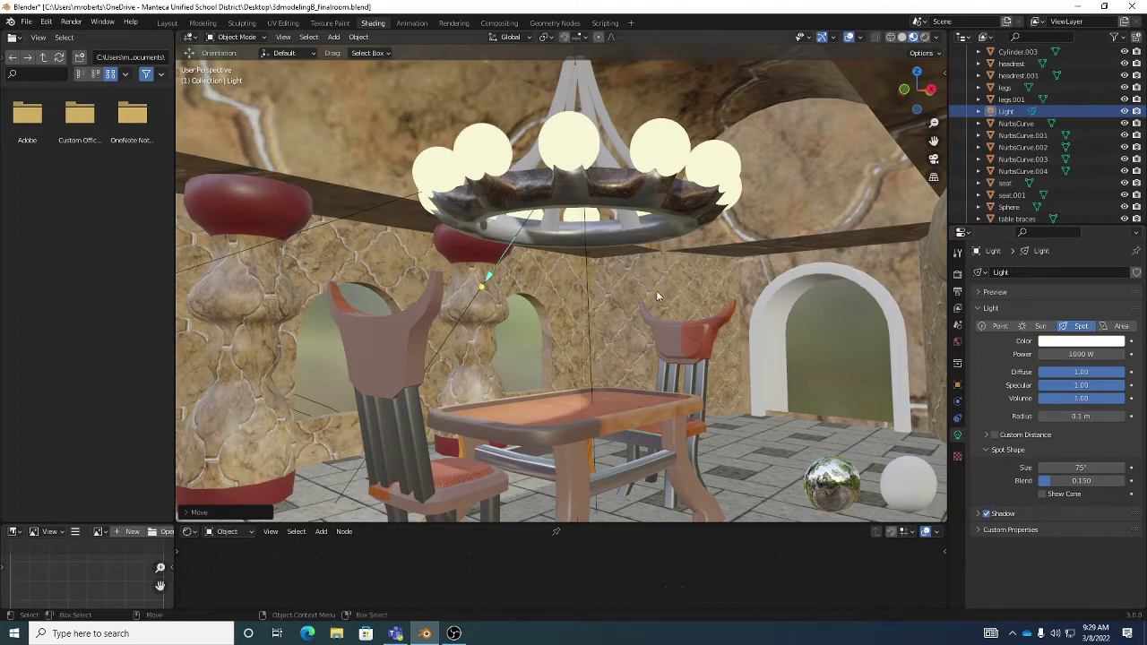
middle_drag(657, 296, 726, 268)
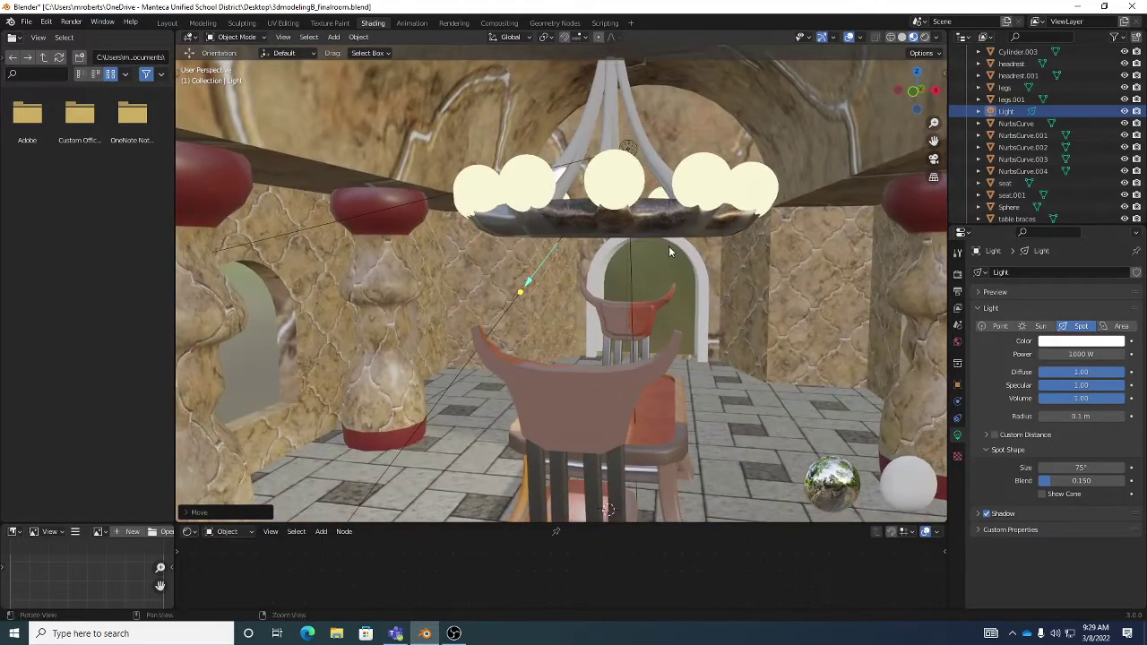
click(629, 150)
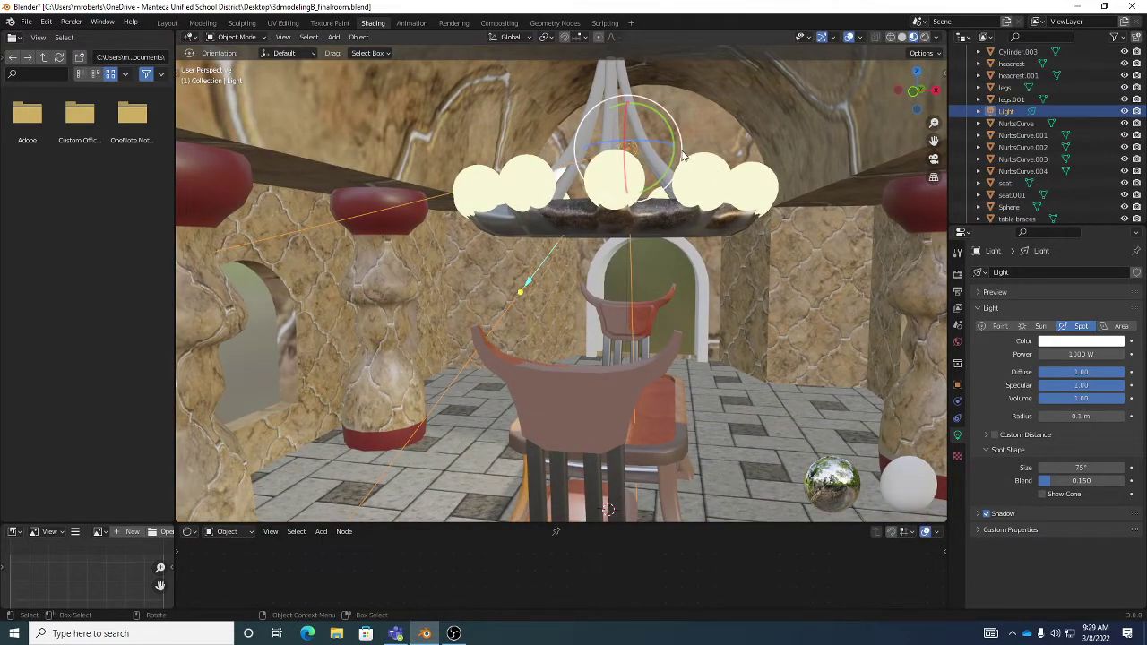
drag(683, 158, 679, 112)
middle_drag(678, 112, 661, 132)
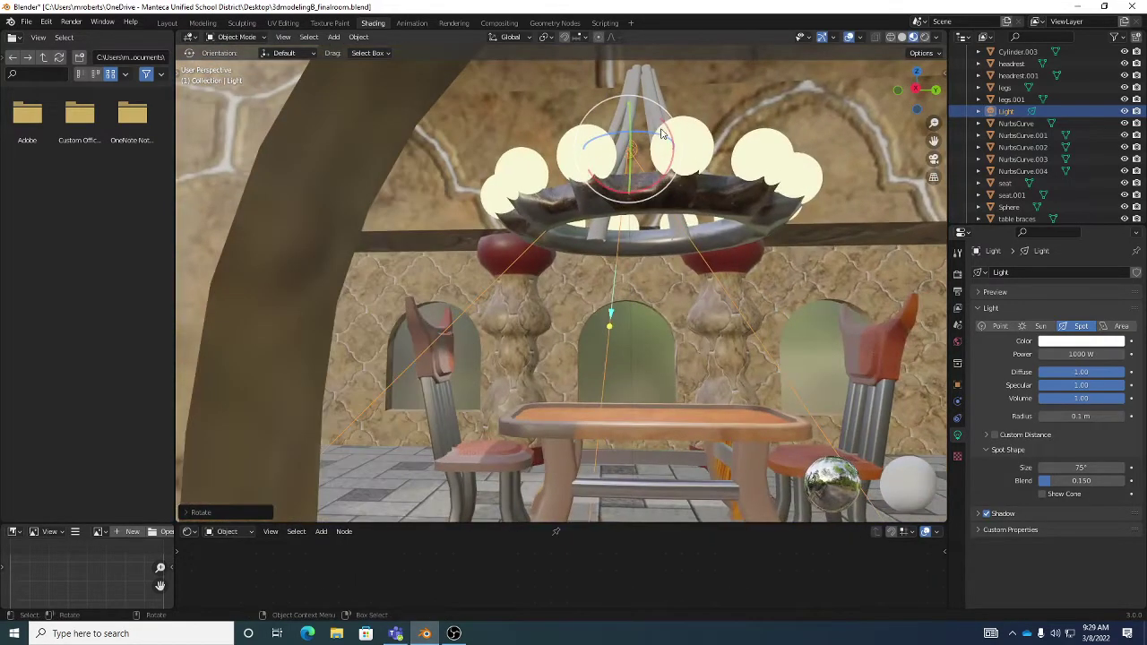
drag(661, 132, 656, 142)
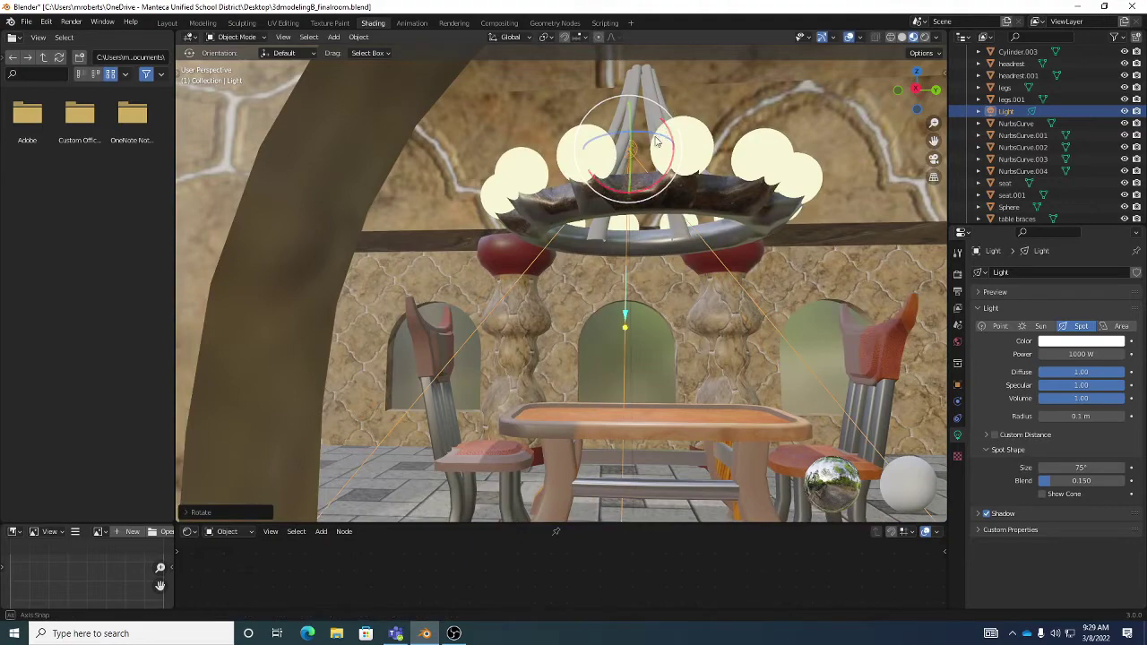
Move the spotlight slightly upward so it sits centred between the chandelier's hanging supports, above the globes
middle_drag(656, 142, 763, 149)
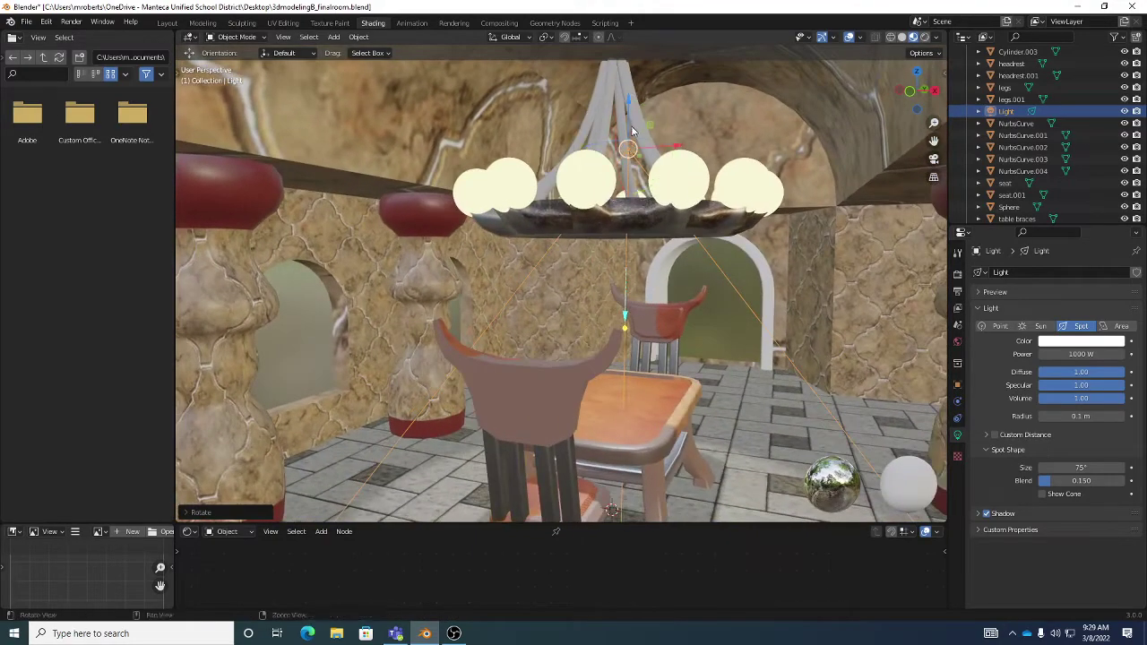
middle_drag(631, 126, 707, 143)
key(g)
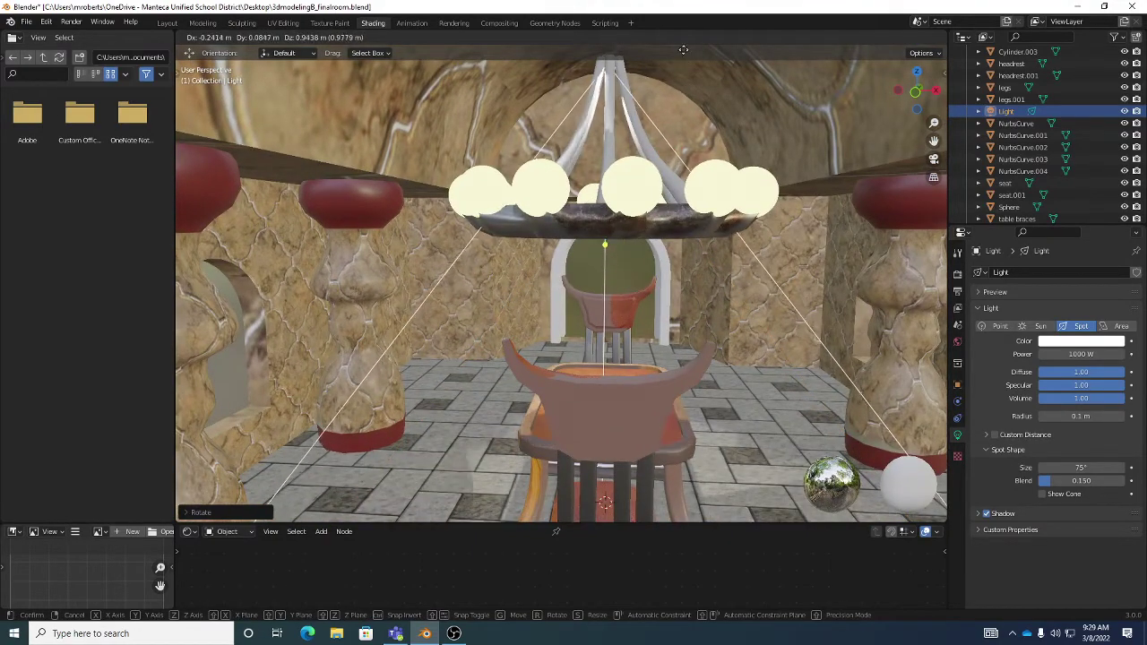
click(685, 122)
middle_drag(685, 122, 810, 224)
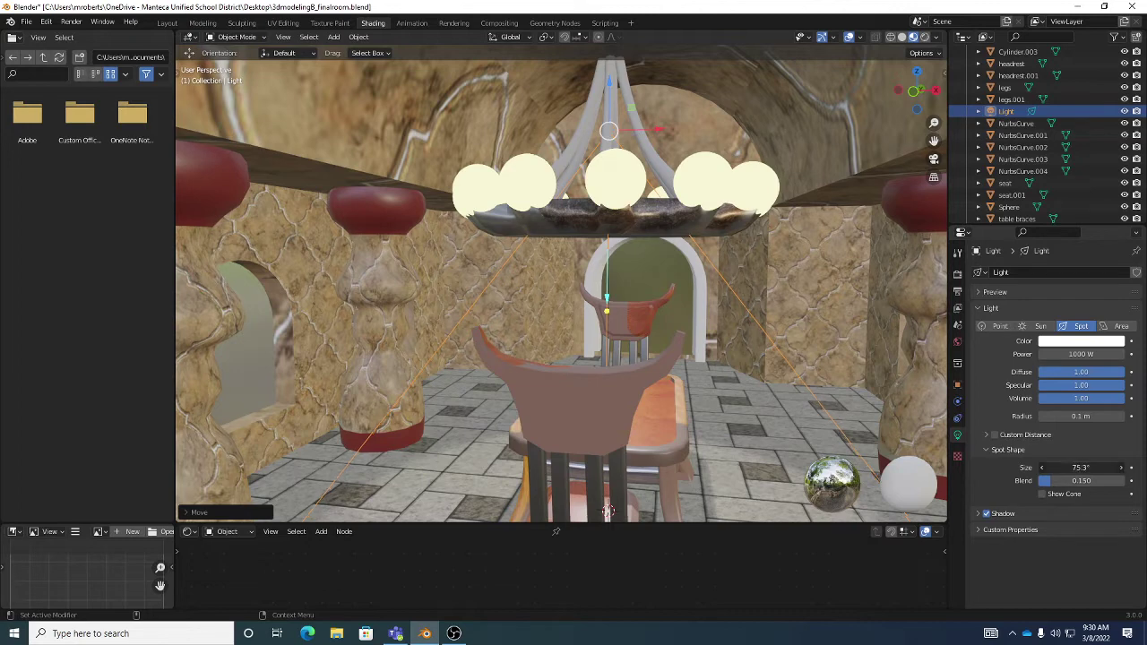
Set the spotlight's size to 138°, its blend to 0.327 and its power to 3000 W
mouse_move(1062, 468)
mouse_down()
mouse_move(1125, 468)
mouse_move(1055, 468)
mouse_move(1076, 480)
mouse_up()
drag(1082, 481, 1129, 480)
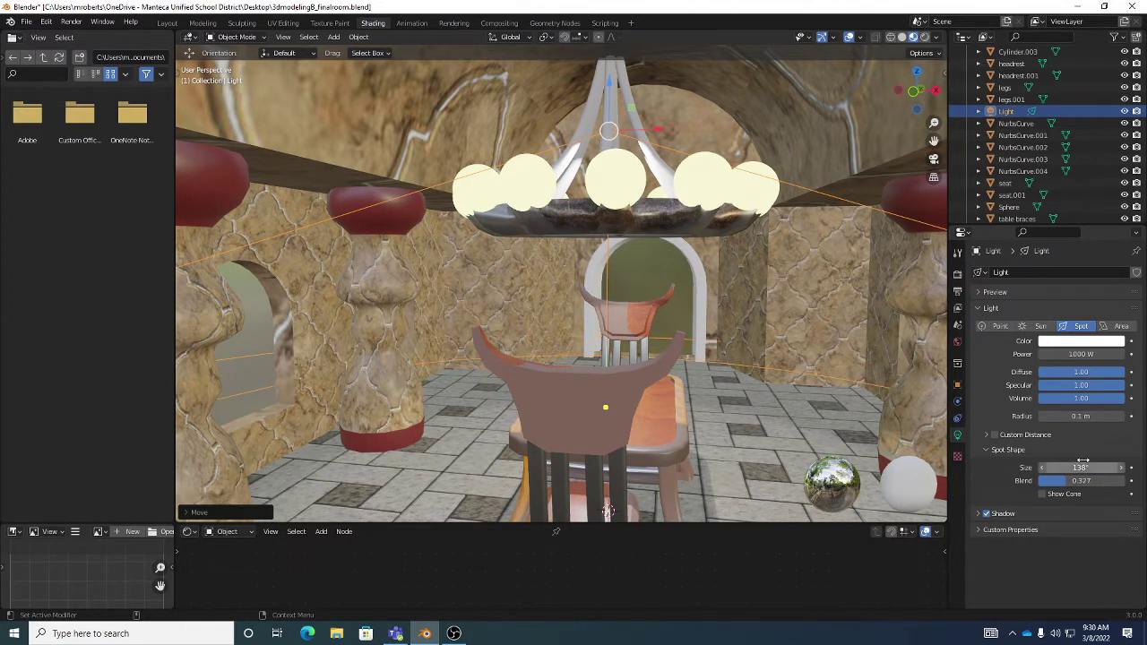
click(1102, 354)
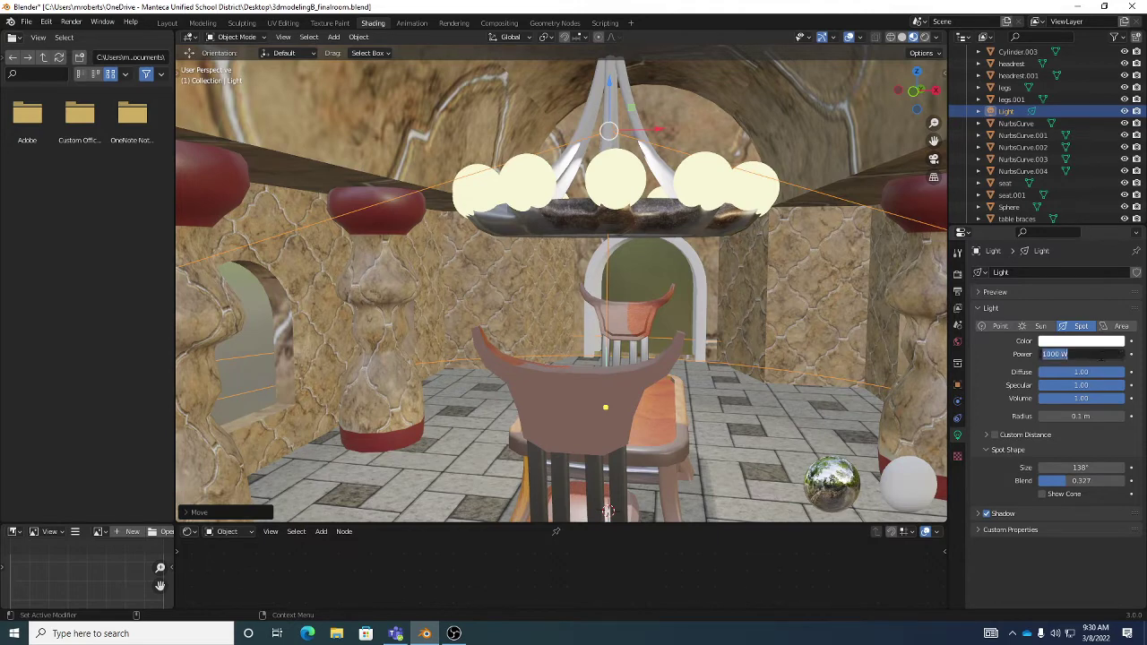
text(3)
key(Return)
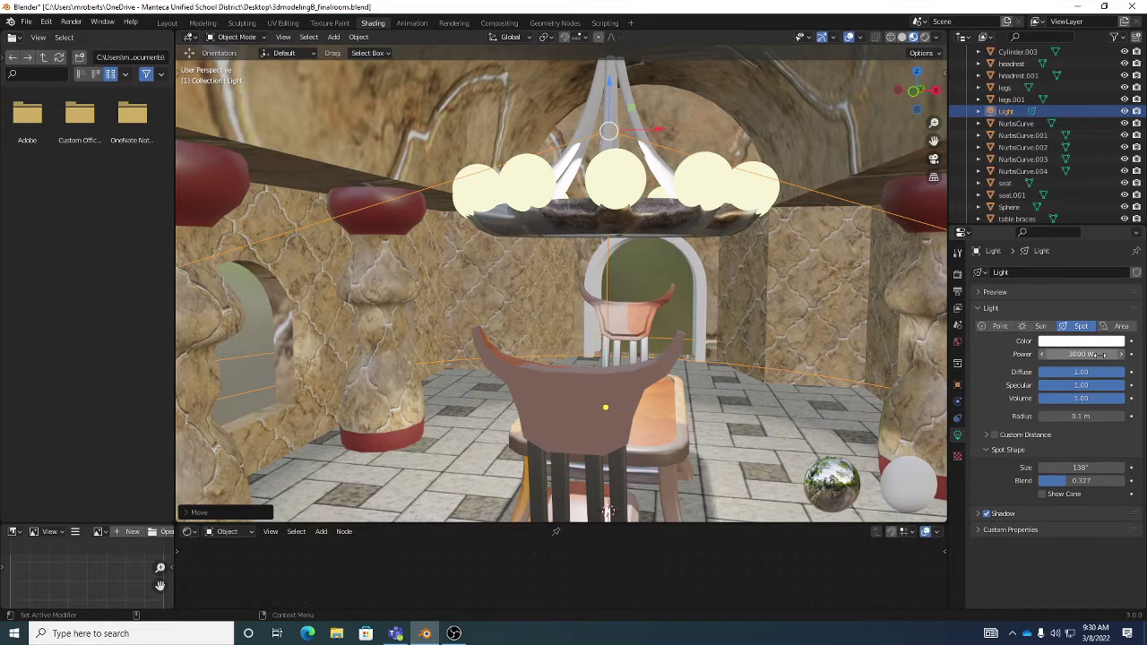
Tint the spotlight's colour pale yellow, check the lit room from several angles, and save the file
scroll(779, 345, up, 3)
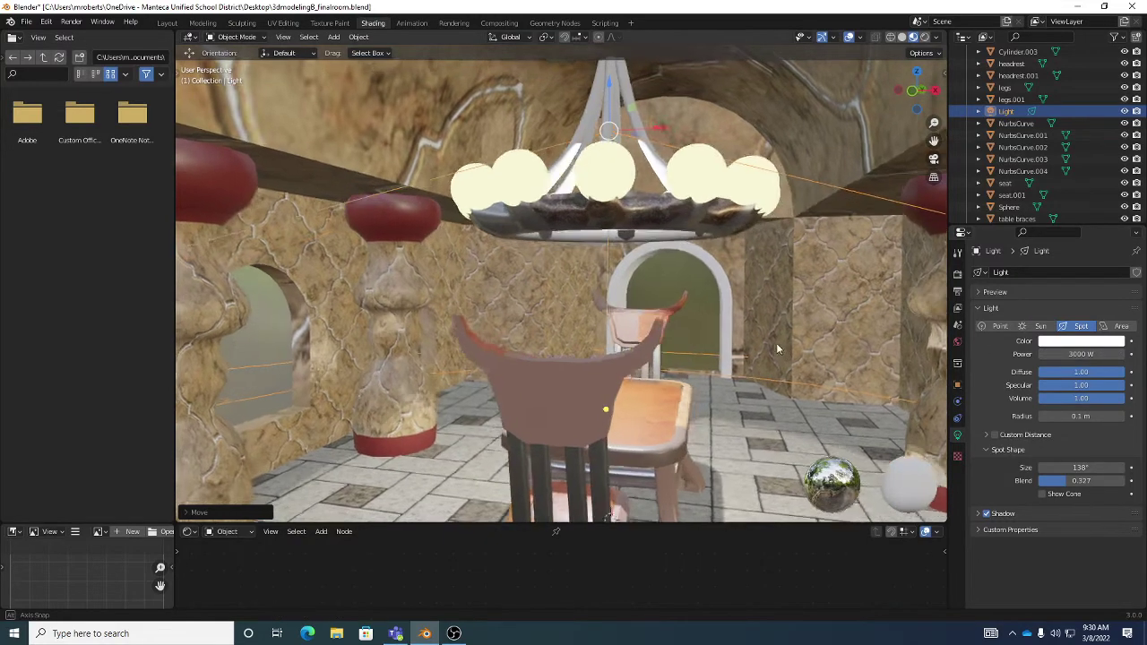
click(1062, 342)
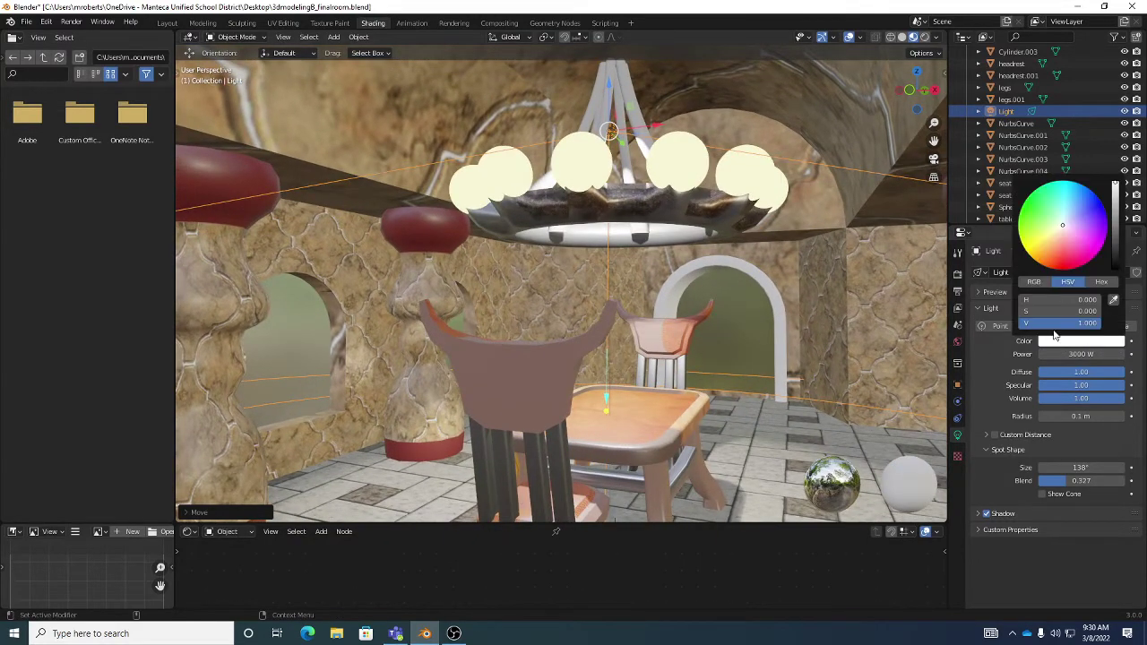
click(1058, 231)
scroll(735, 202, up, 5)
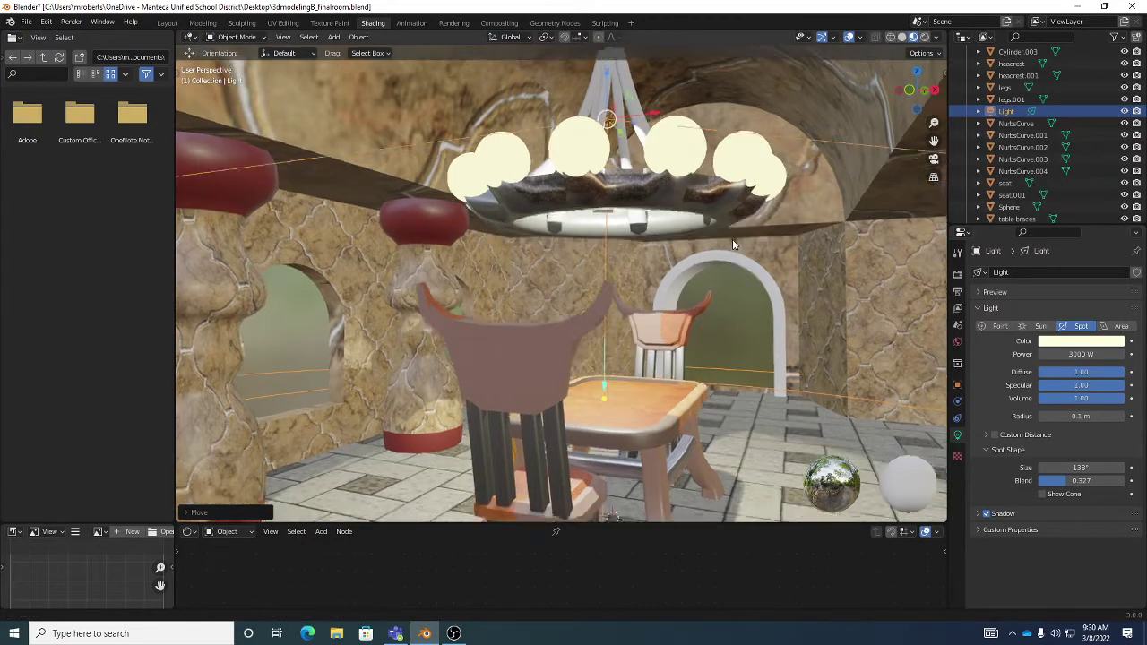
middle_drag(707, 318, 823, 273)
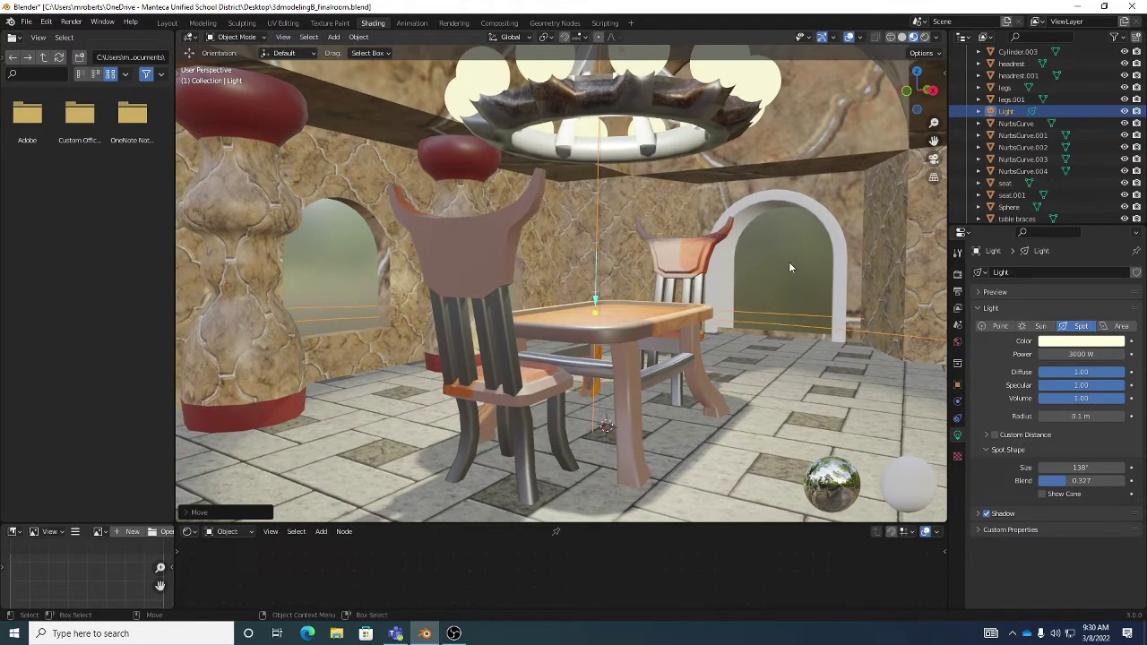
middle_drag(764, 245, 760, 241)
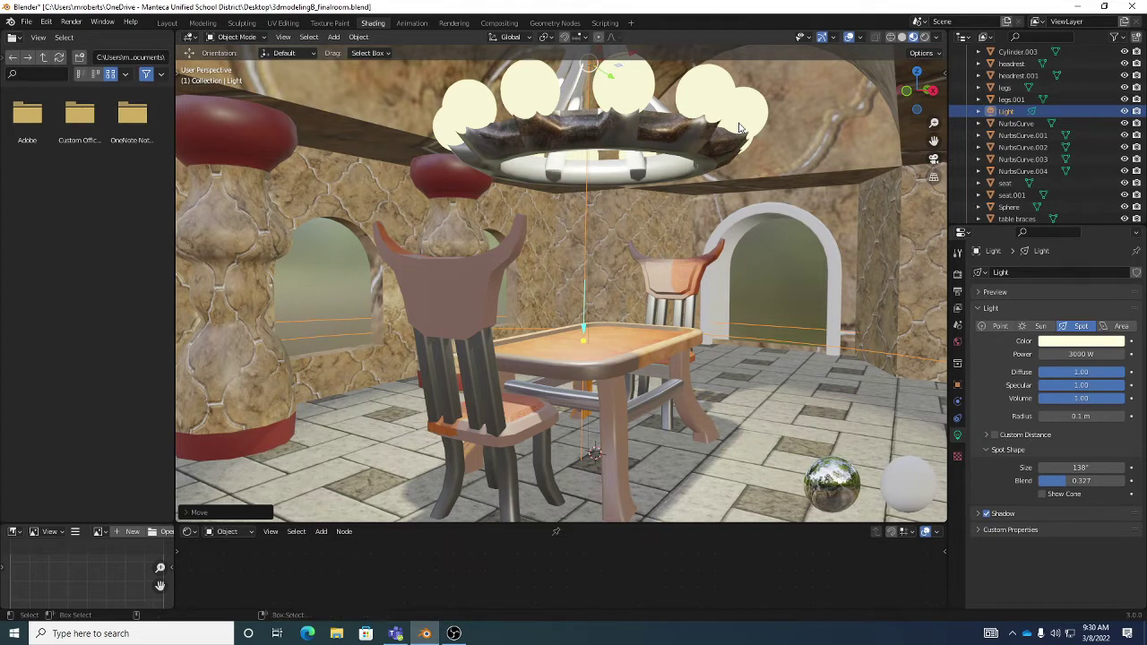
key(ctrl+s)
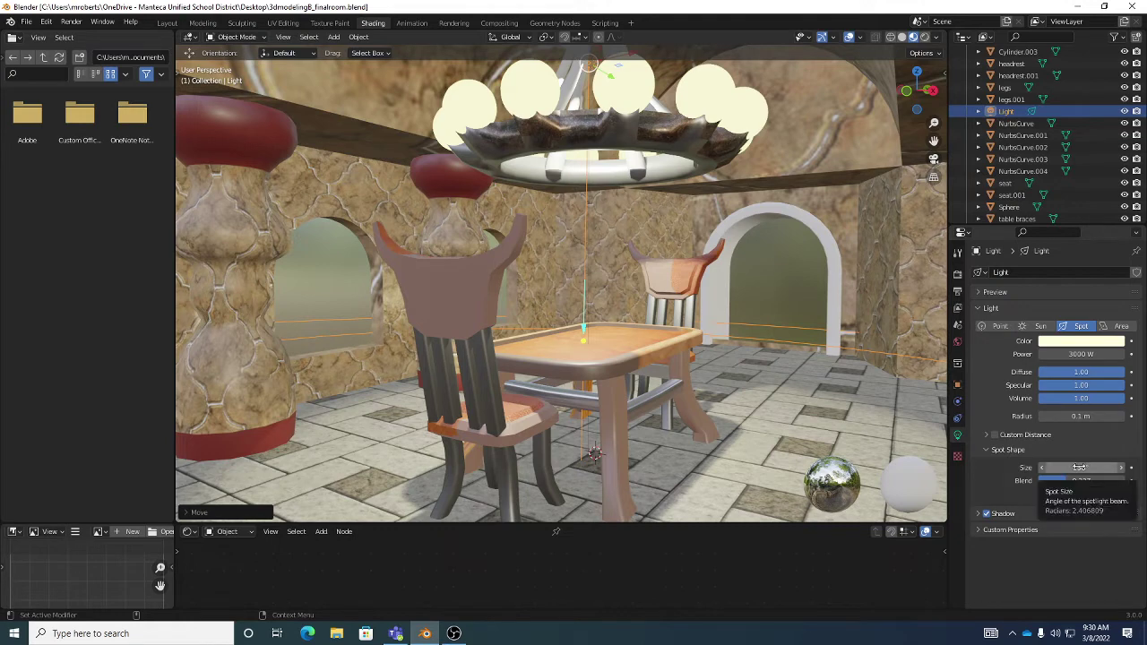
Widen the spotlight's size to 140°, raise its blend to 0.613, and save the file
drag(1079, 467, 1067, 493)
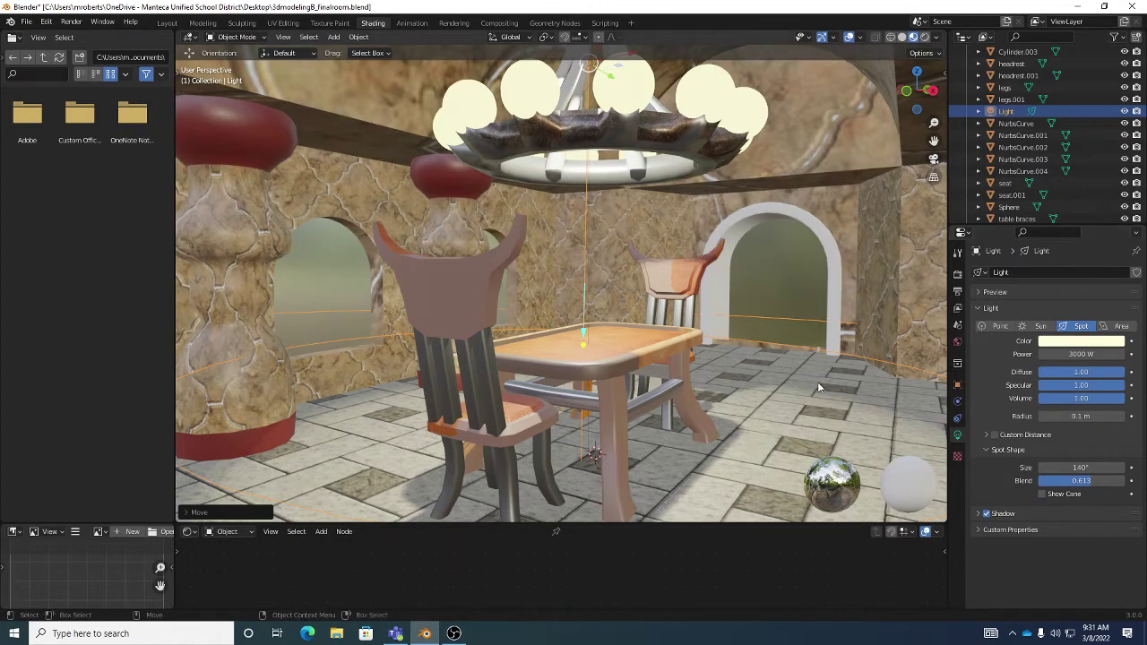
middle_drag(761, 365, 746, 337)
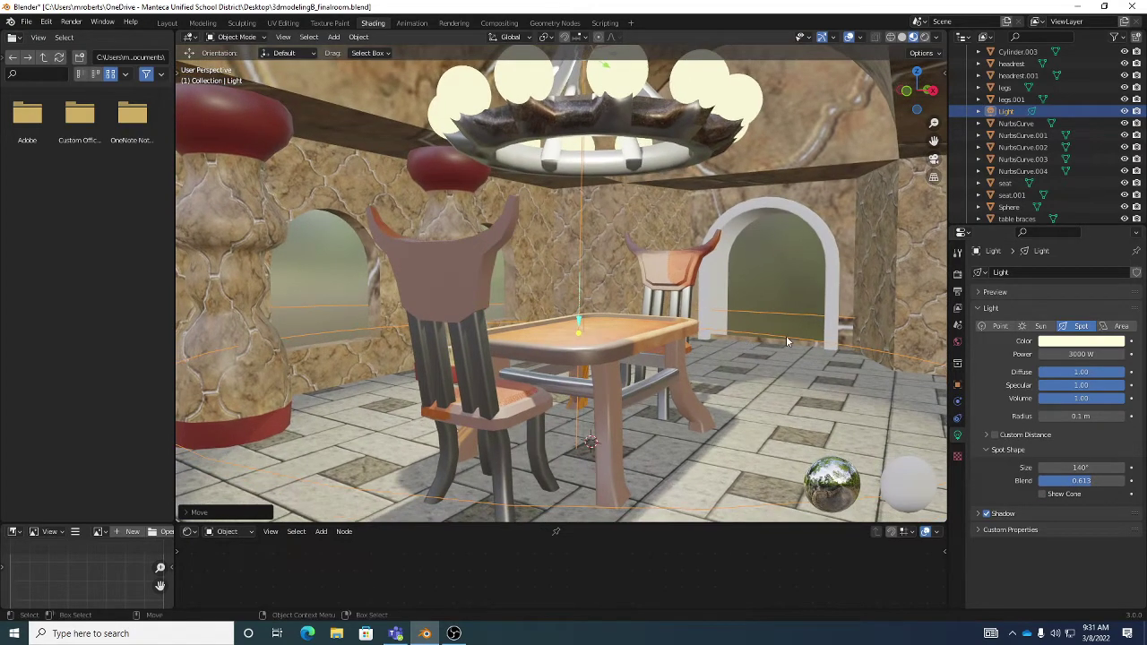
key(ctrl+s)
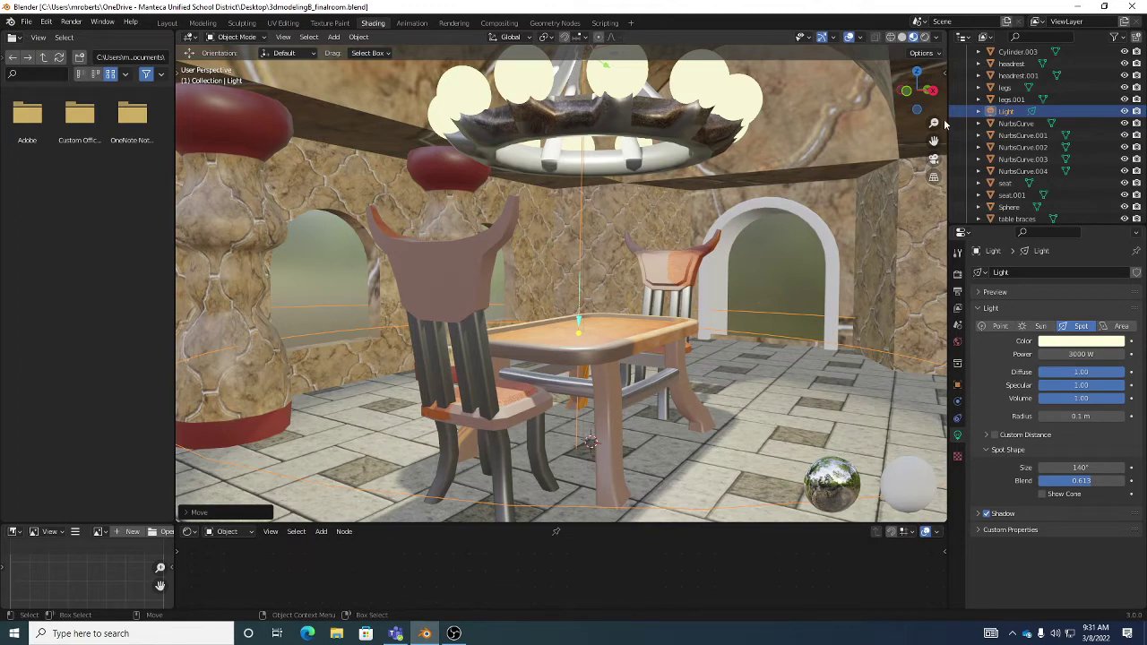
Enable the Camera to View lock in the 3D viewport's view settings
click(945, 72)
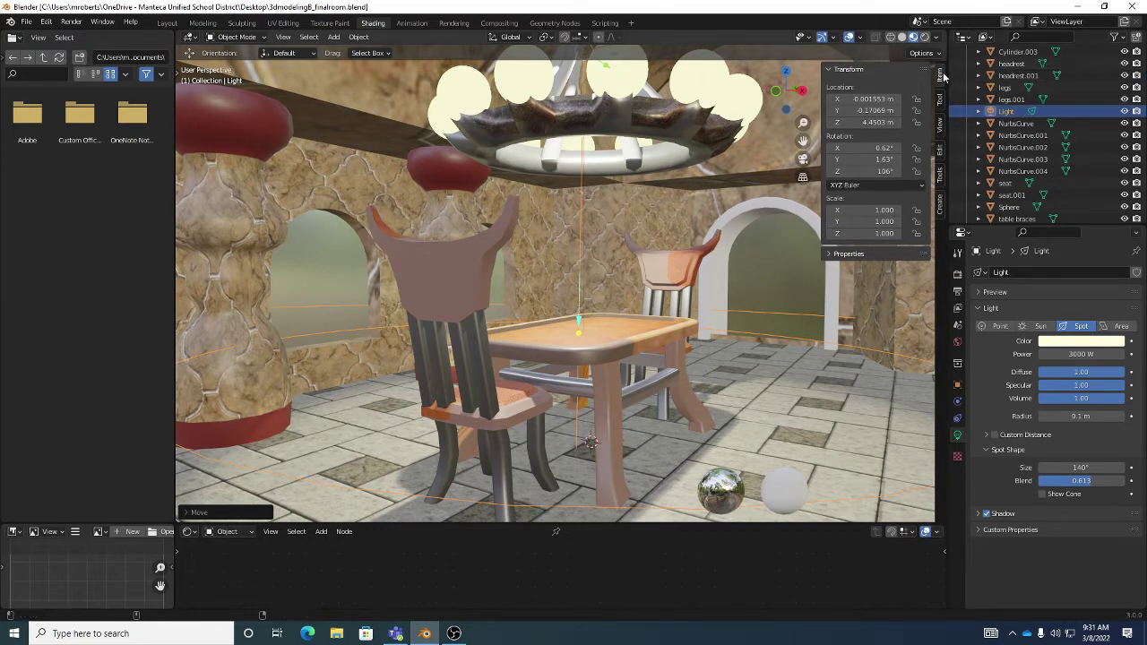
click(940, 170)
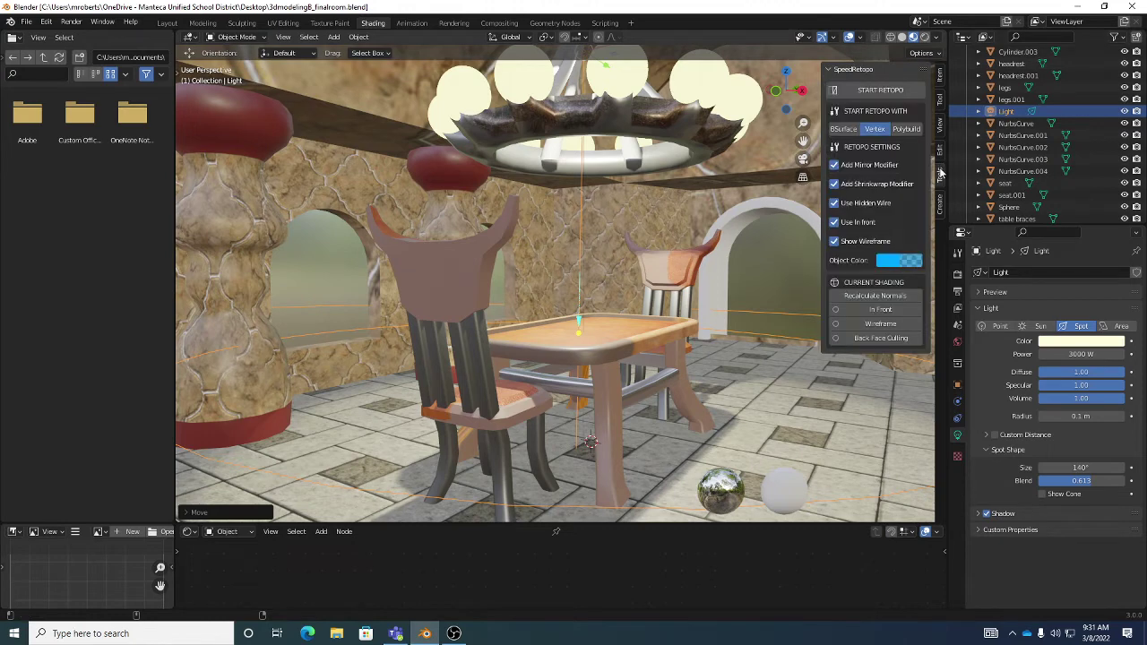
click(941, 131)
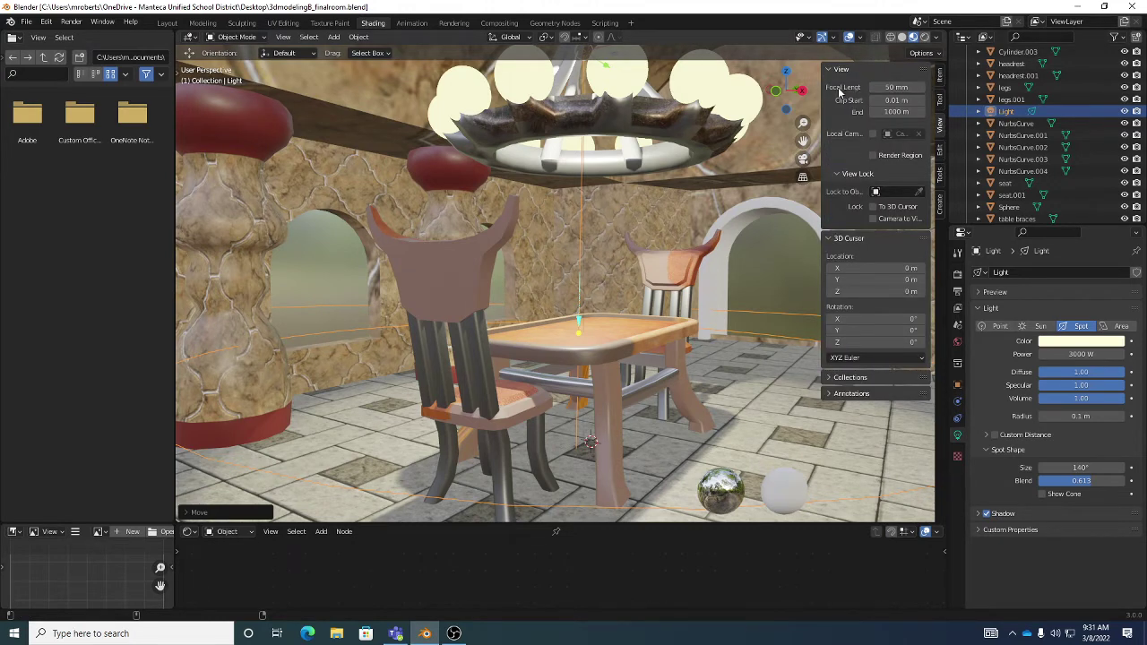
drag(820, 79, 946, 82)
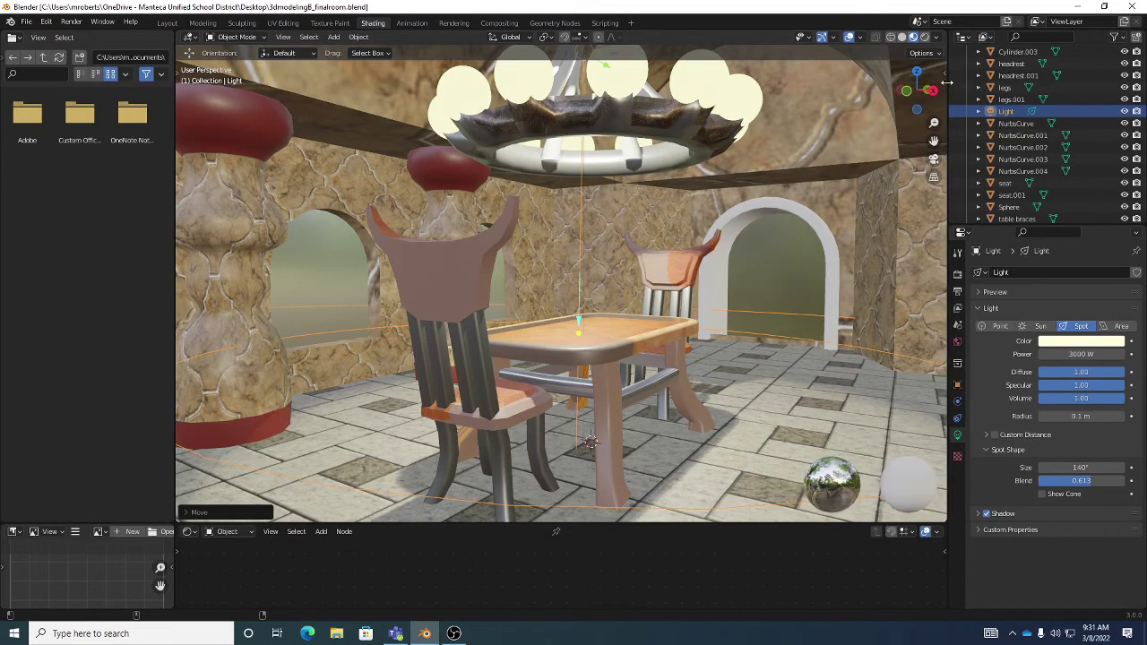
click(944, 72)
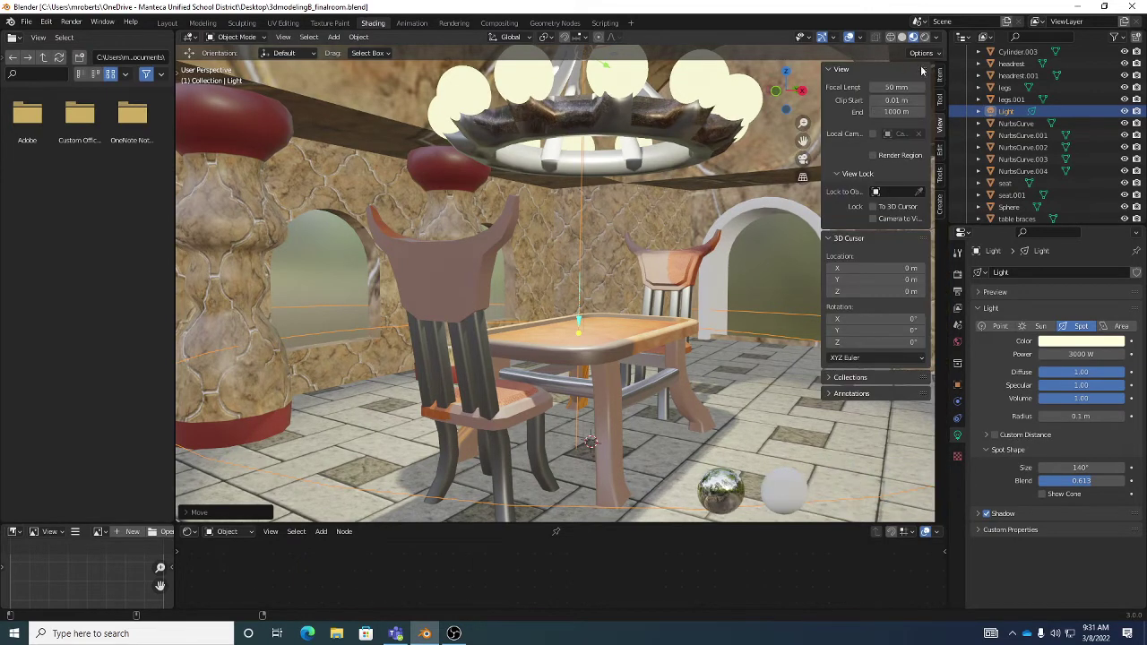
click(941, 150)
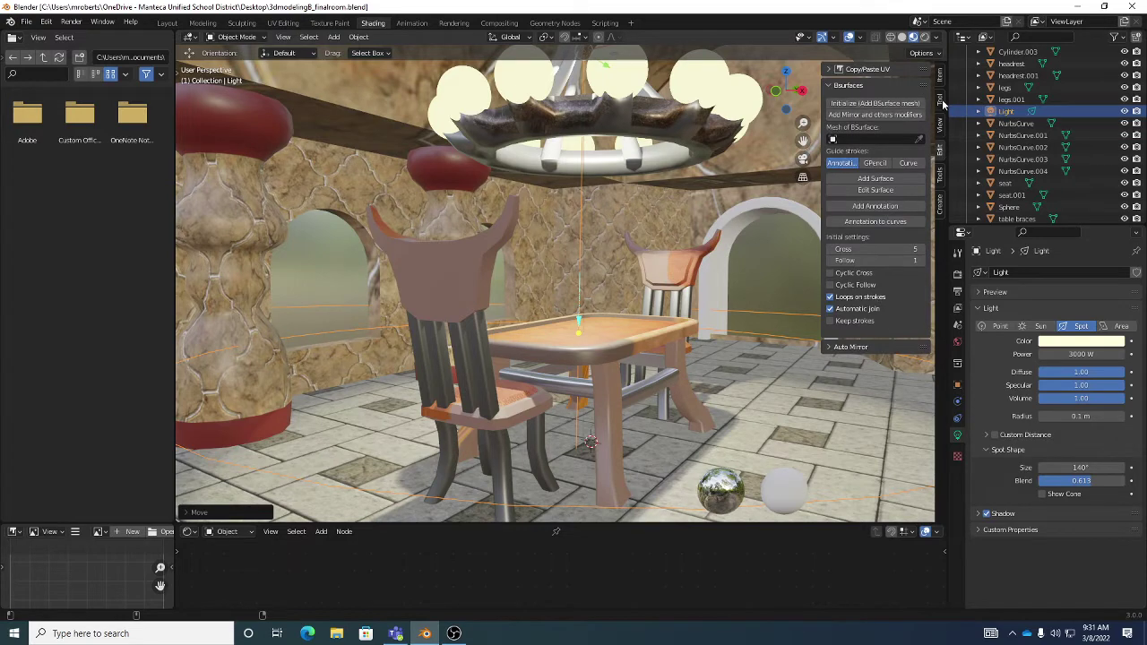
click(941, 128)
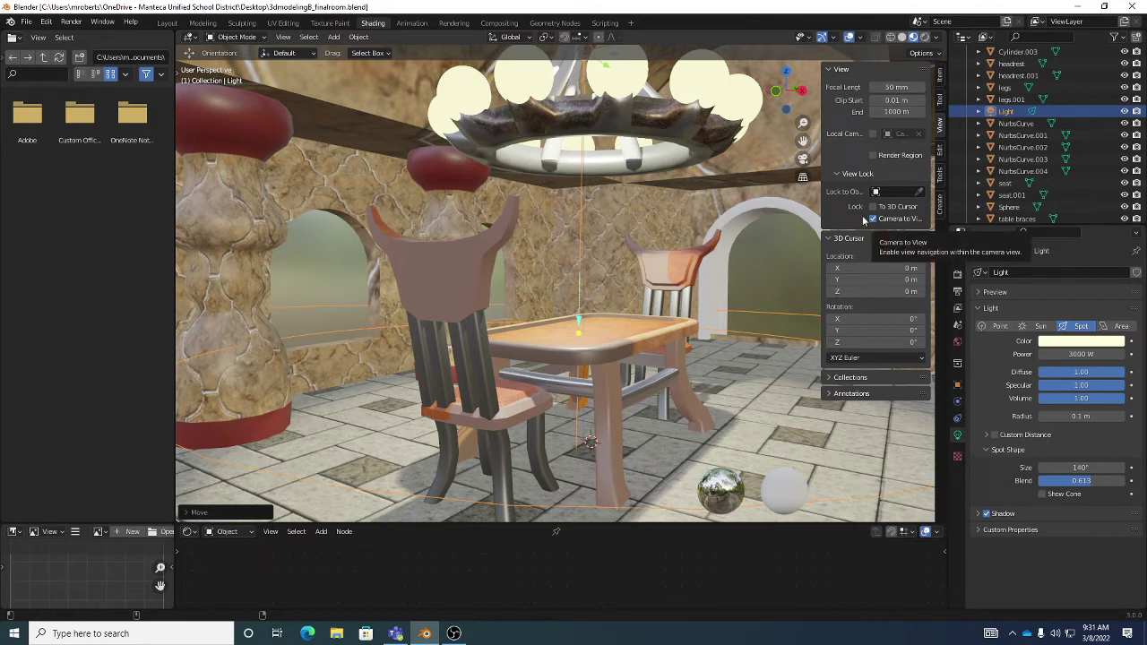
Look through the active camera and navigate it inside the room, facing the chandelier, table and chairs straight on between the columns
click(284, 38)
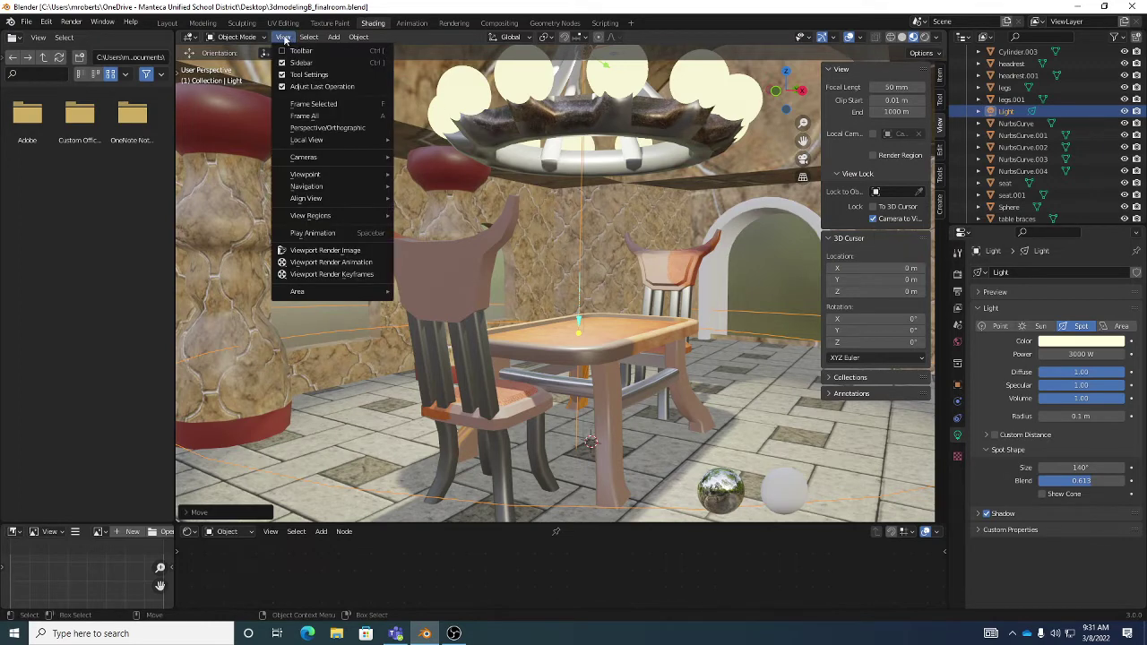
mouse_move(339, 156)
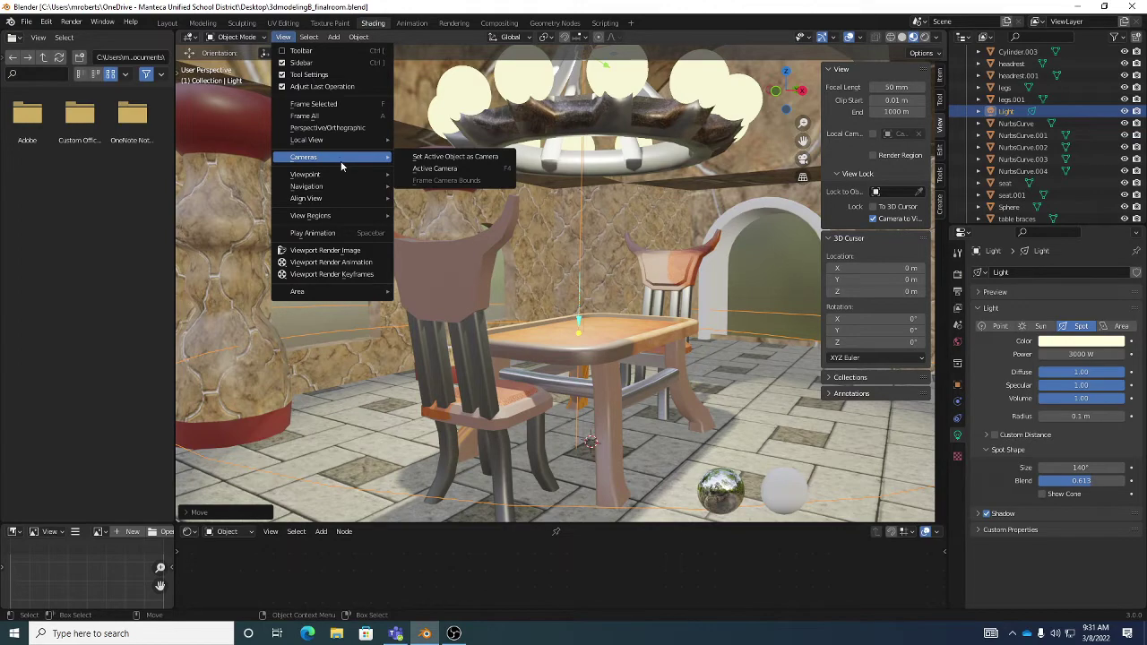
click(457, 157)
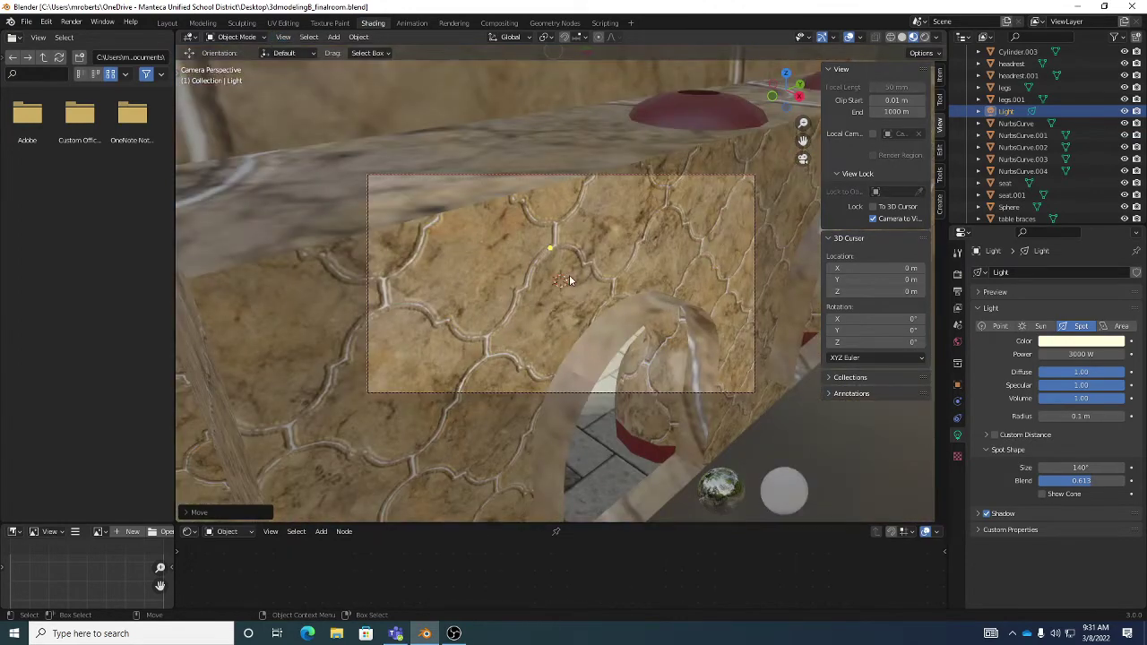
scroll(569, 283, up, 10)
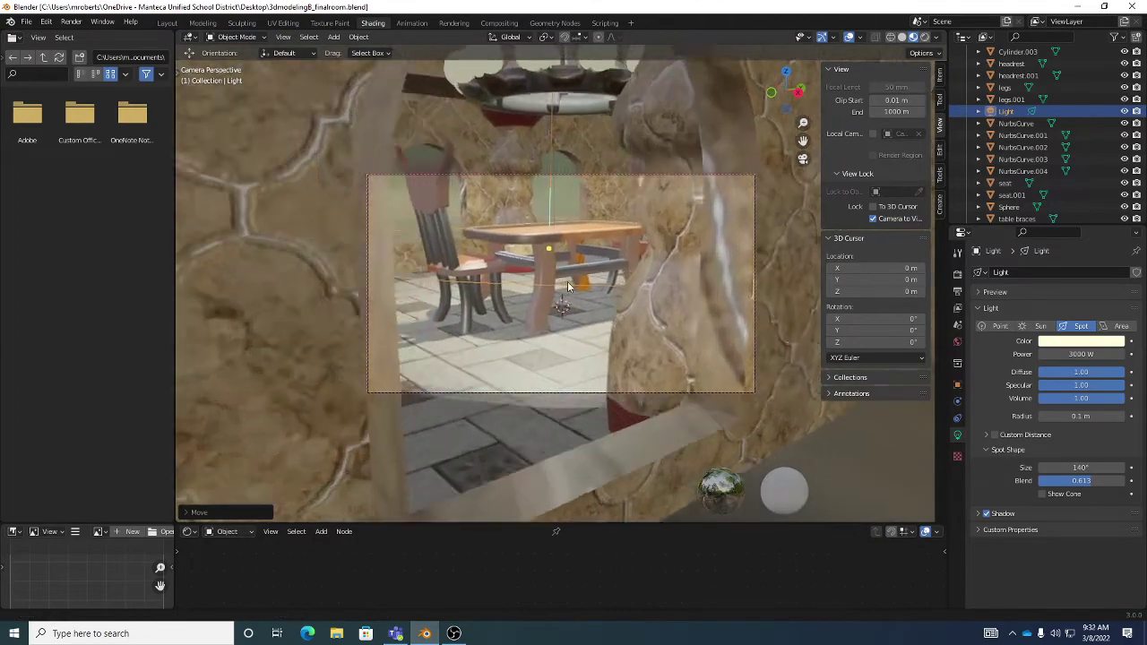
scroll(569, 287, up, 10)
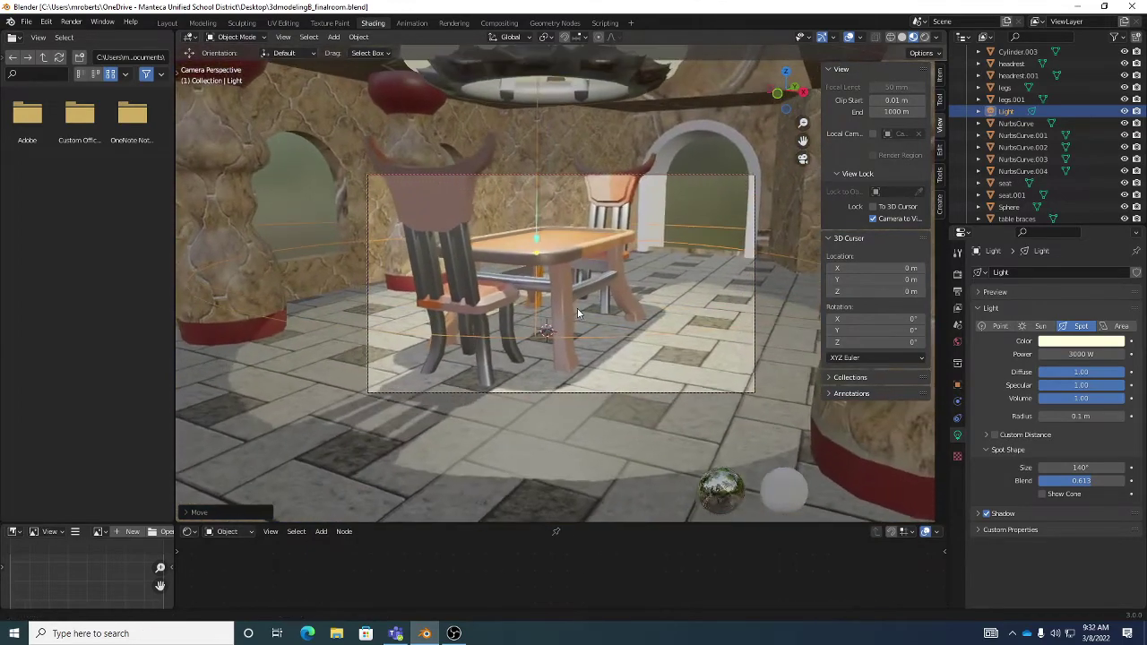
scroll(569, 304, up, 10)
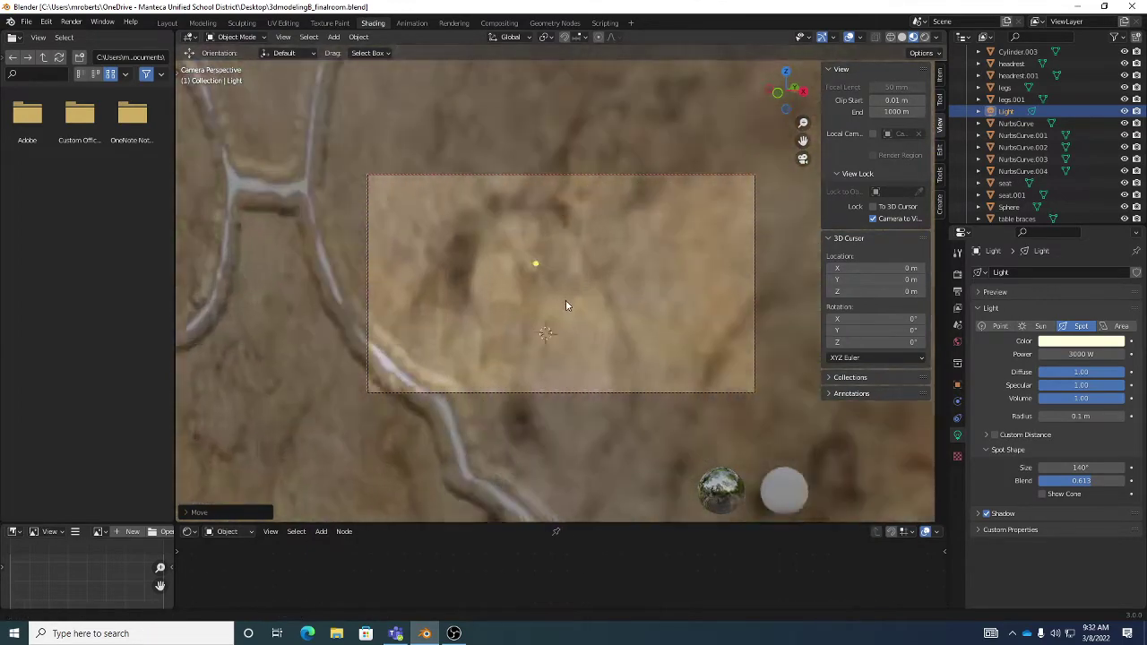
scroll(566, 305, down, 10)
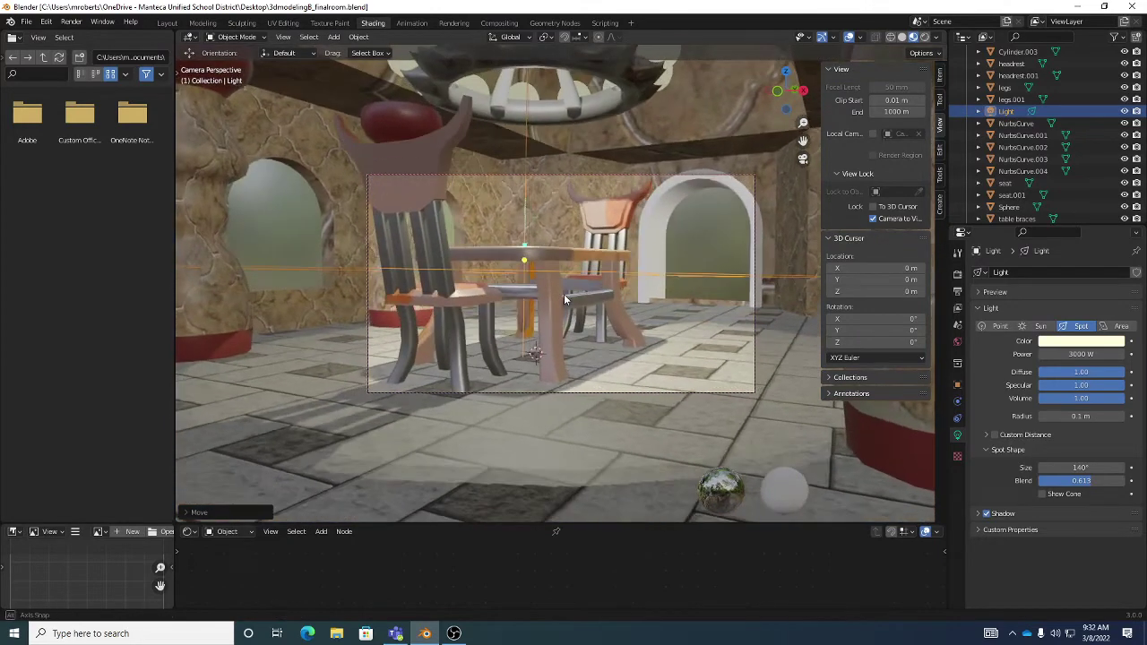
middle_drag(563, 298, 505, 276)
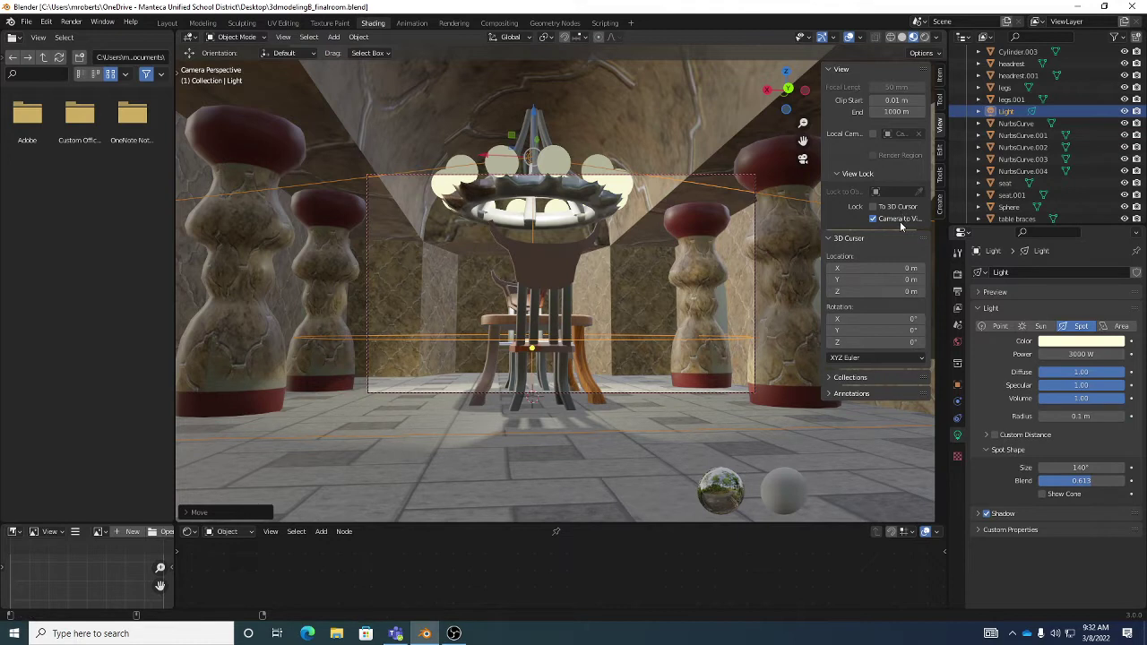
Use the active camera's view and fine-tune its angle so the chandelier, table and chairs stay framed between the columns
click(283, 36)
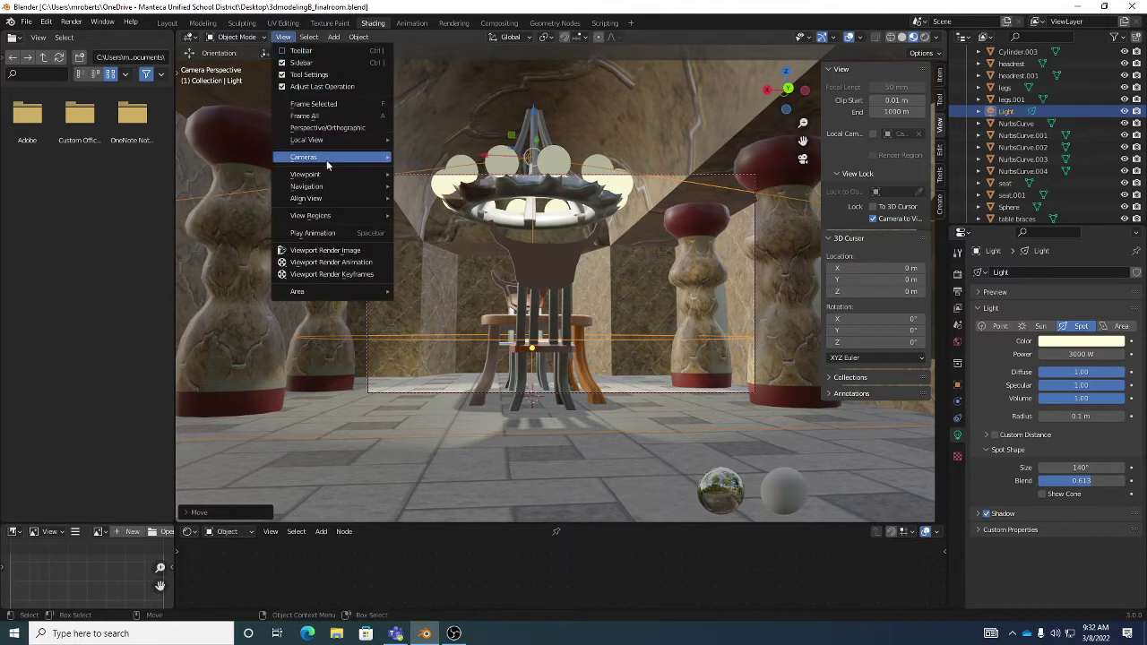
mouse_move(327, 160)
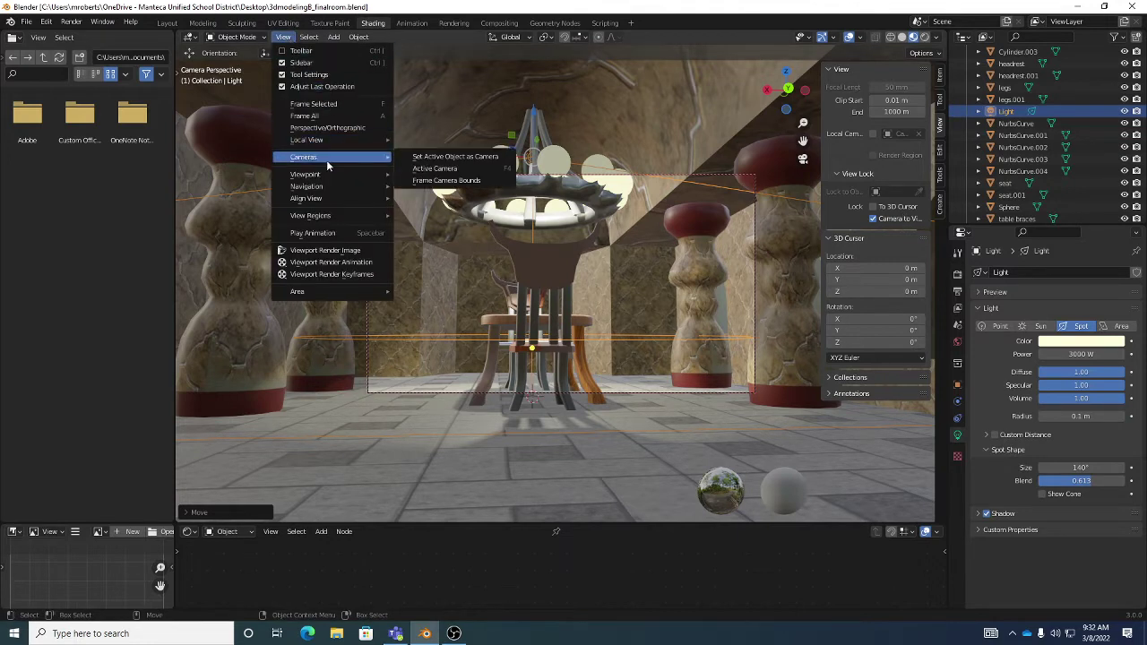
click(455, 170)
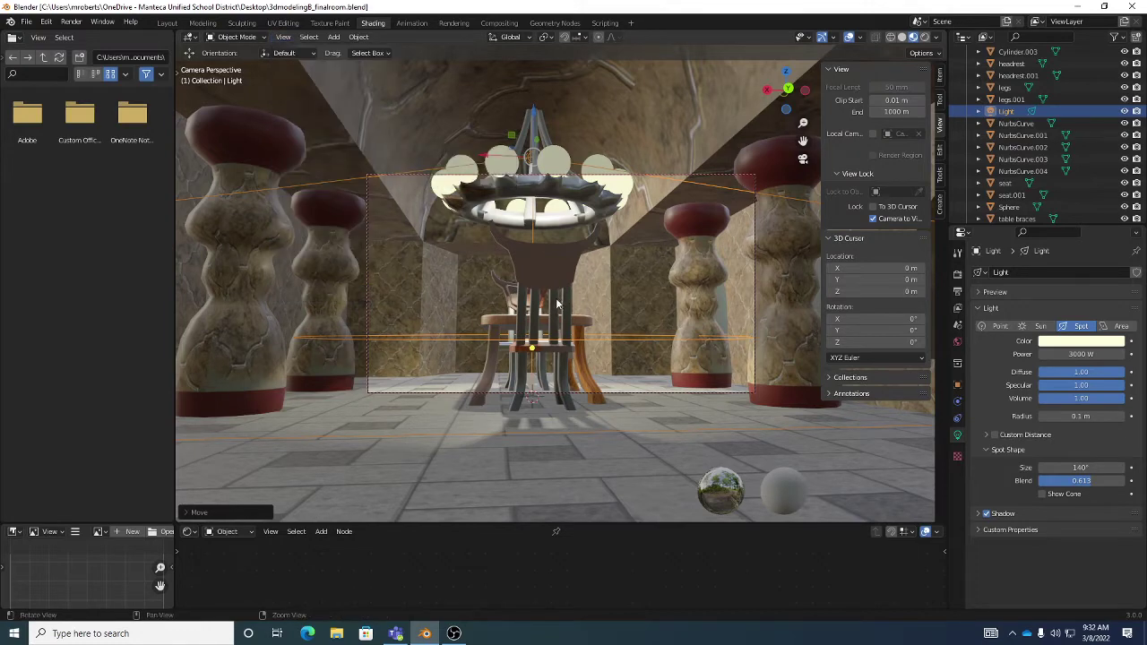
middle_drag(553, 305, 552, 312)
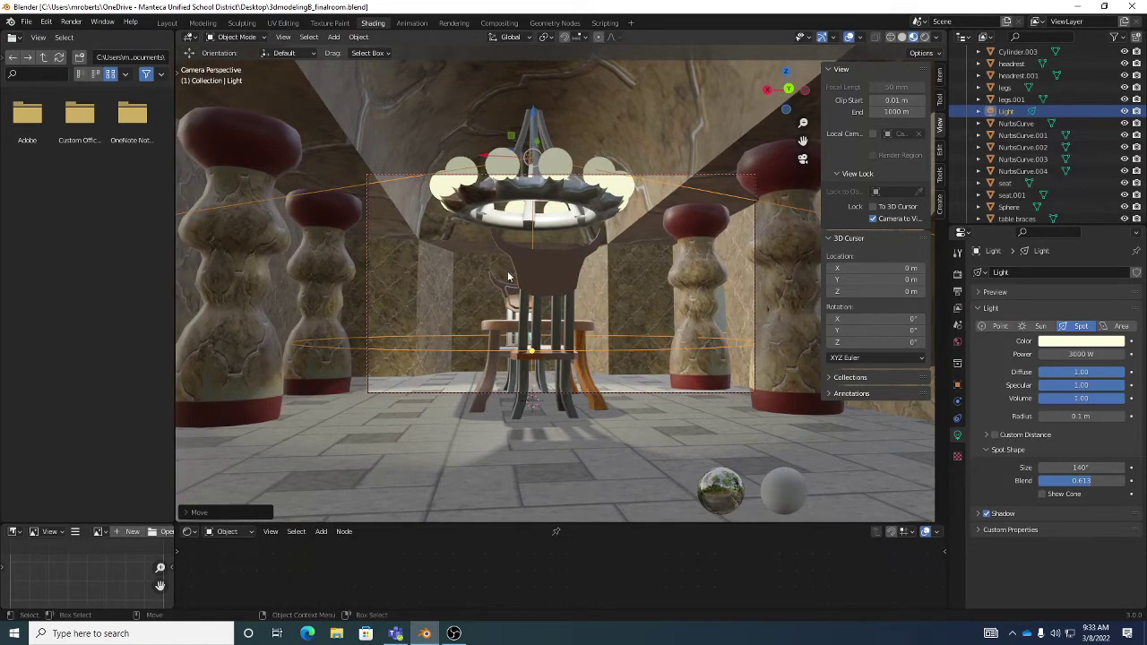
middle_drag(507, 277, 524, 278)
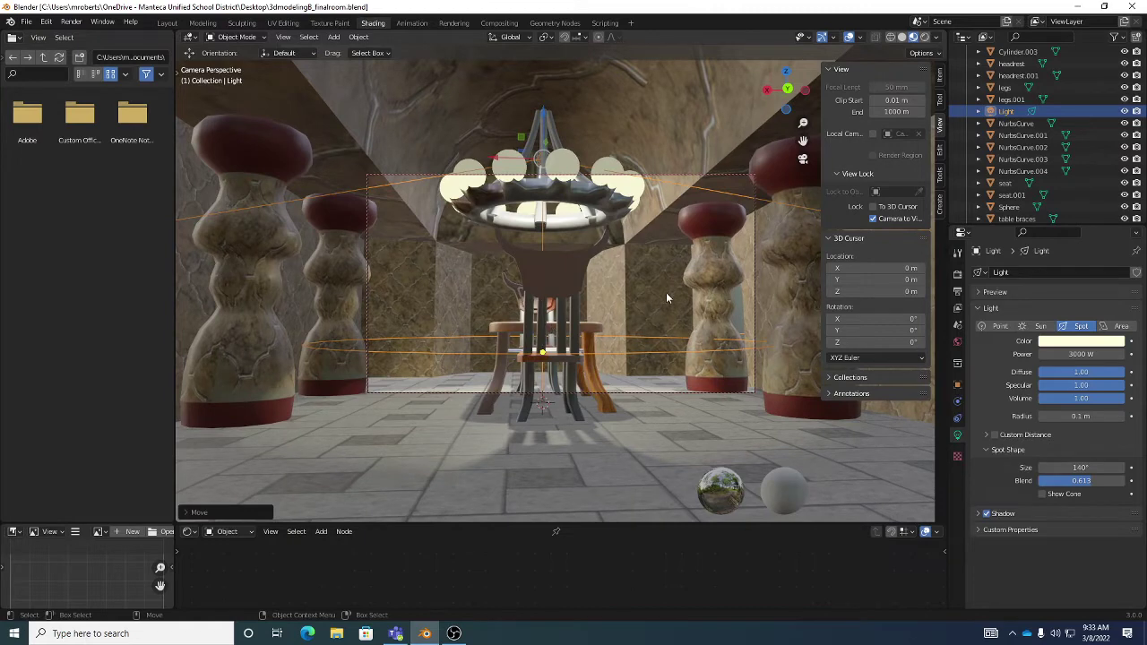
Compare material preview with rendered shading in the camera view, ending on rendered shading
click(925, 39)
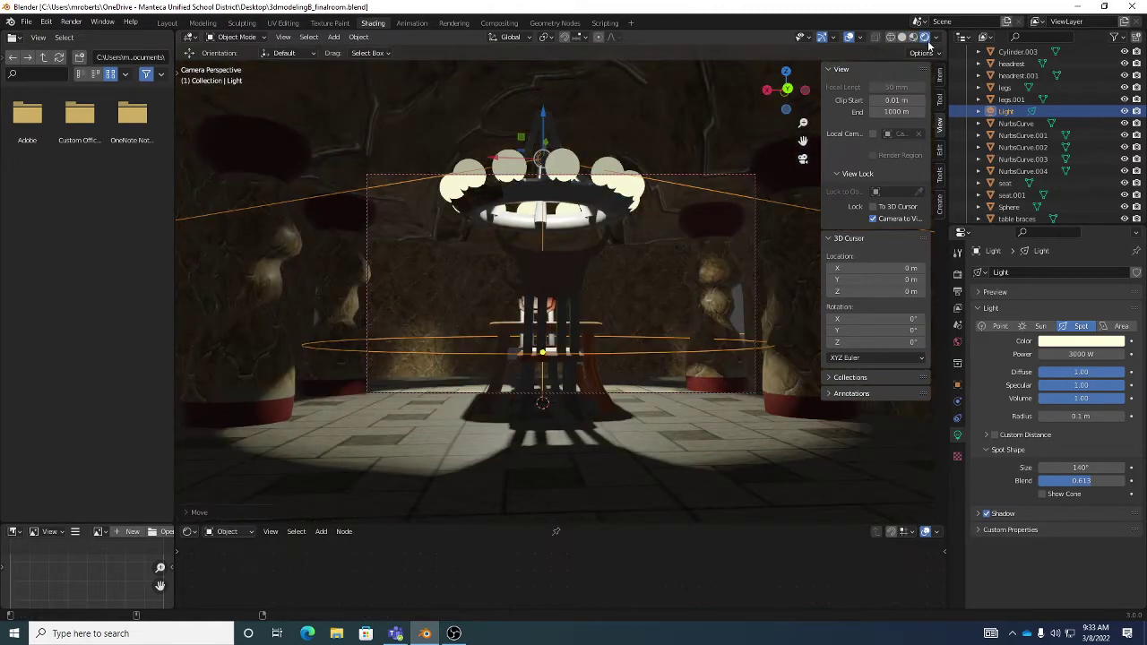
click(913, 38)
click(925, 38)
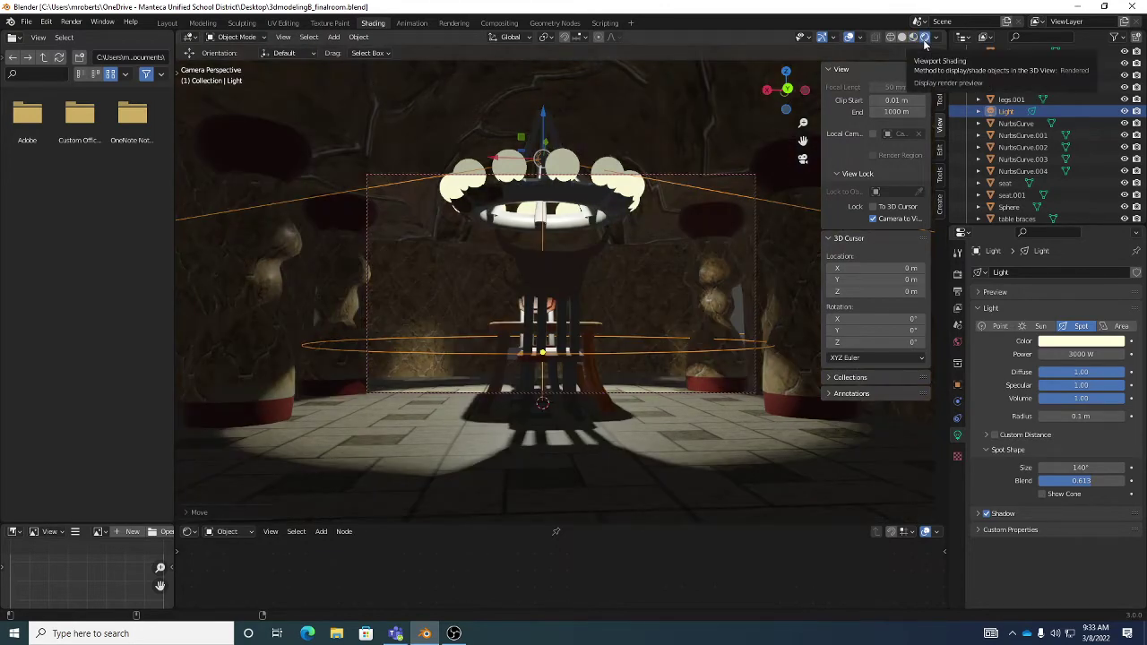
Switch the scene's render engine to Cycles
click(958, 274)
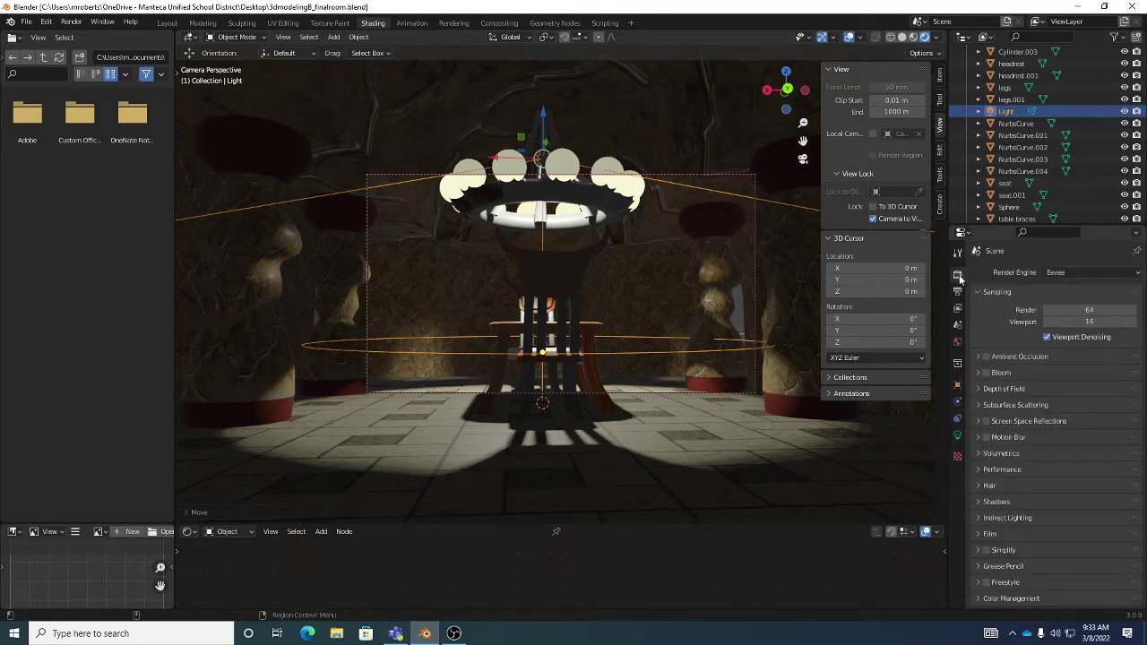
click(1074, 271)
click(1074, 271)
click(1074, 271)
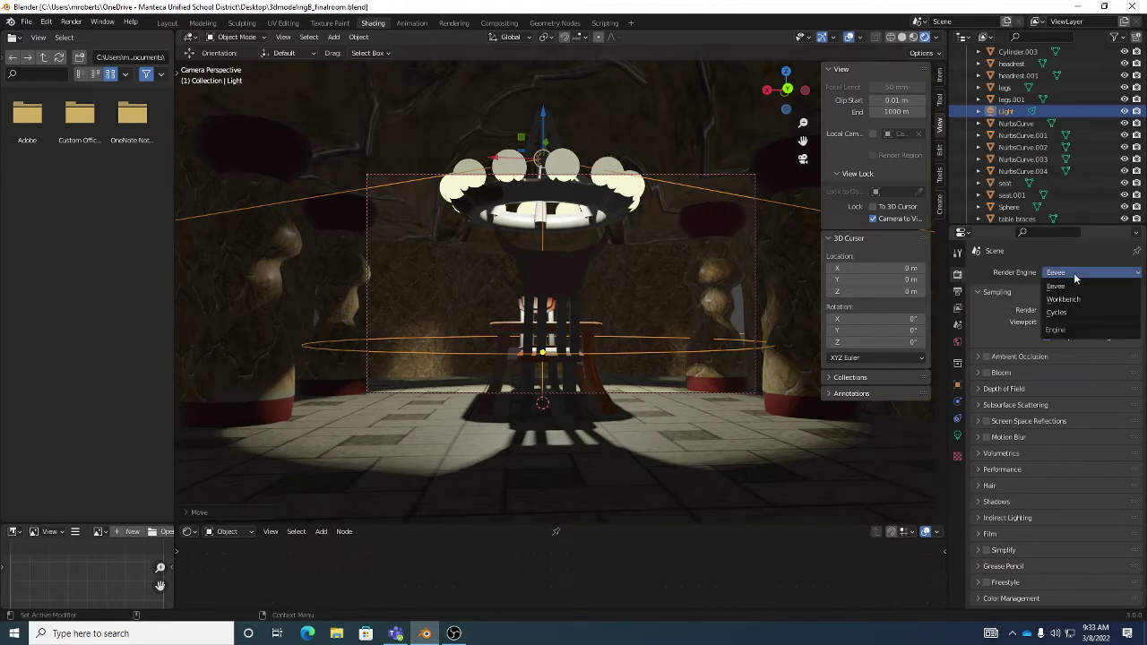
click(1073, 313)
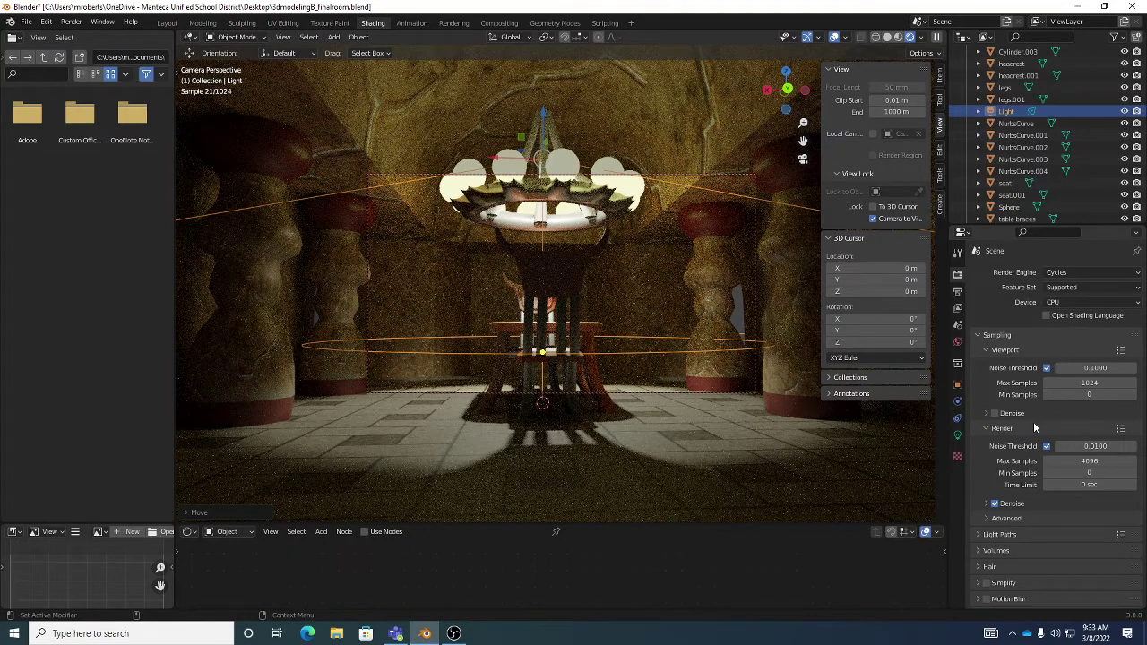
Set the spotlight's power to 4000 W
click(958, 436)
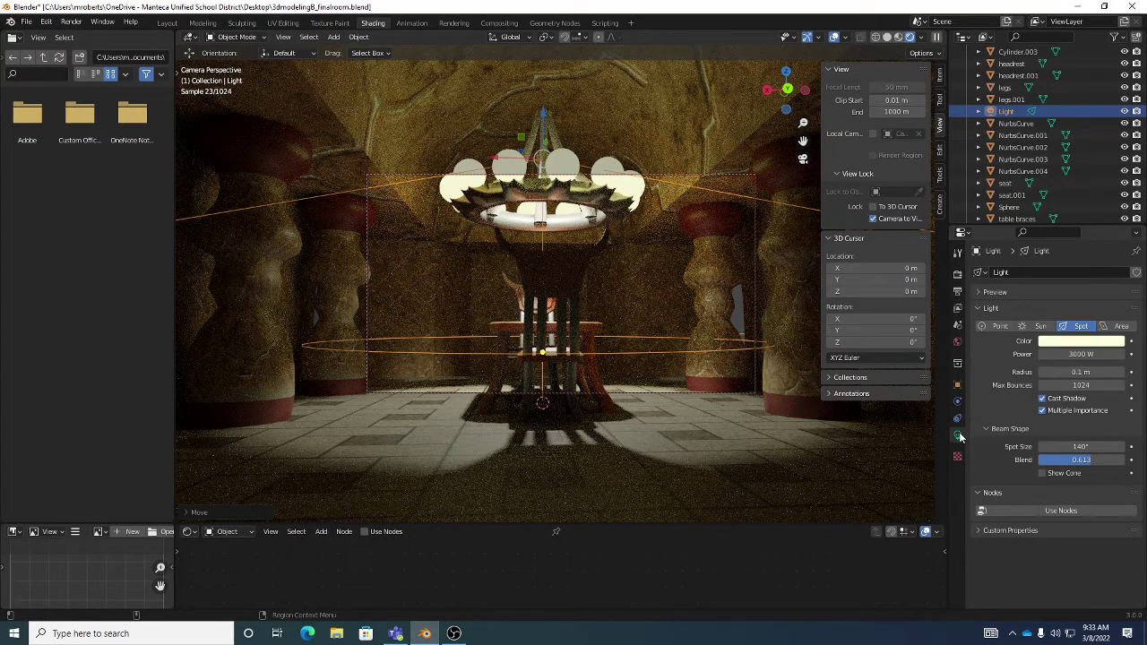
drag(1081, 355, 1089, 354)
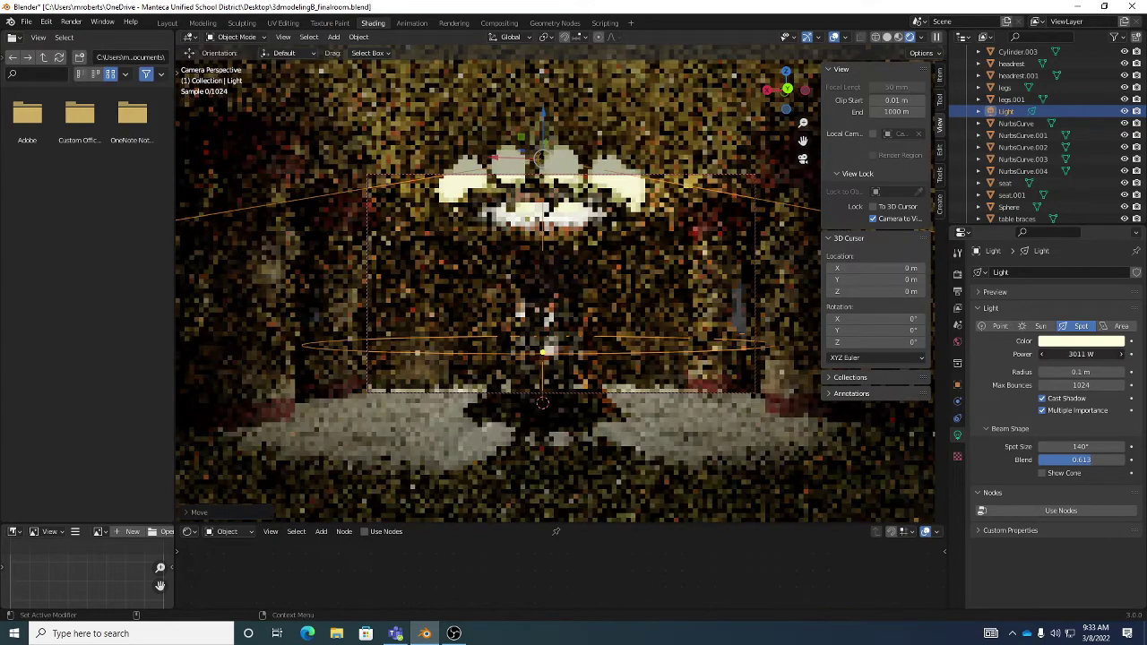
click(1081, 354)
text(40)
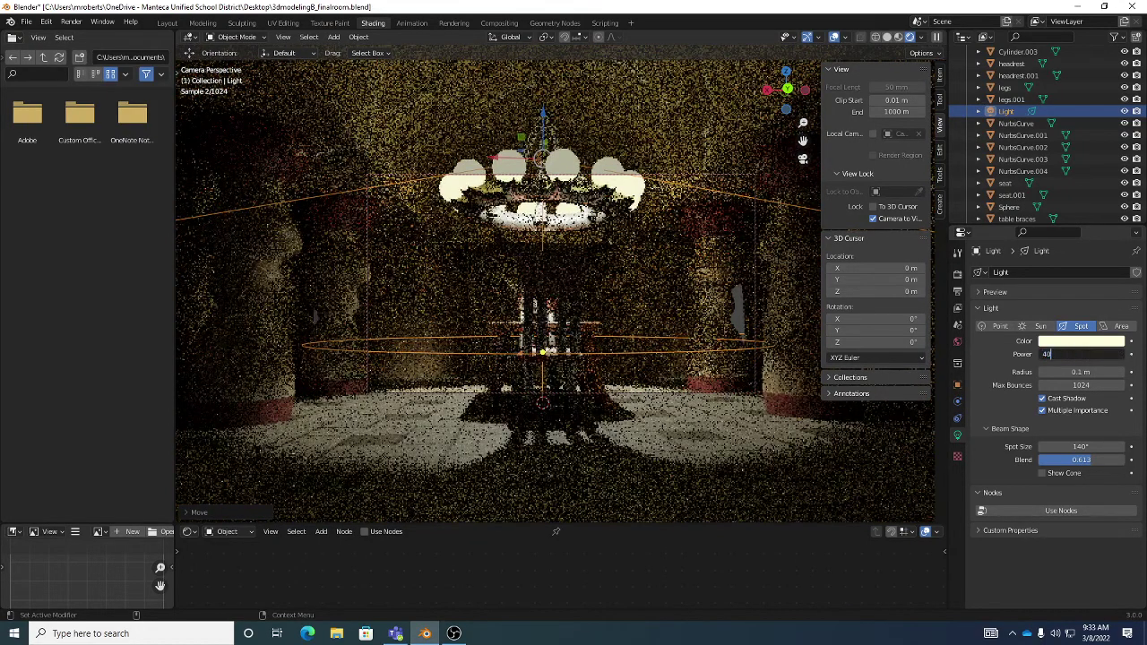
key(Return)
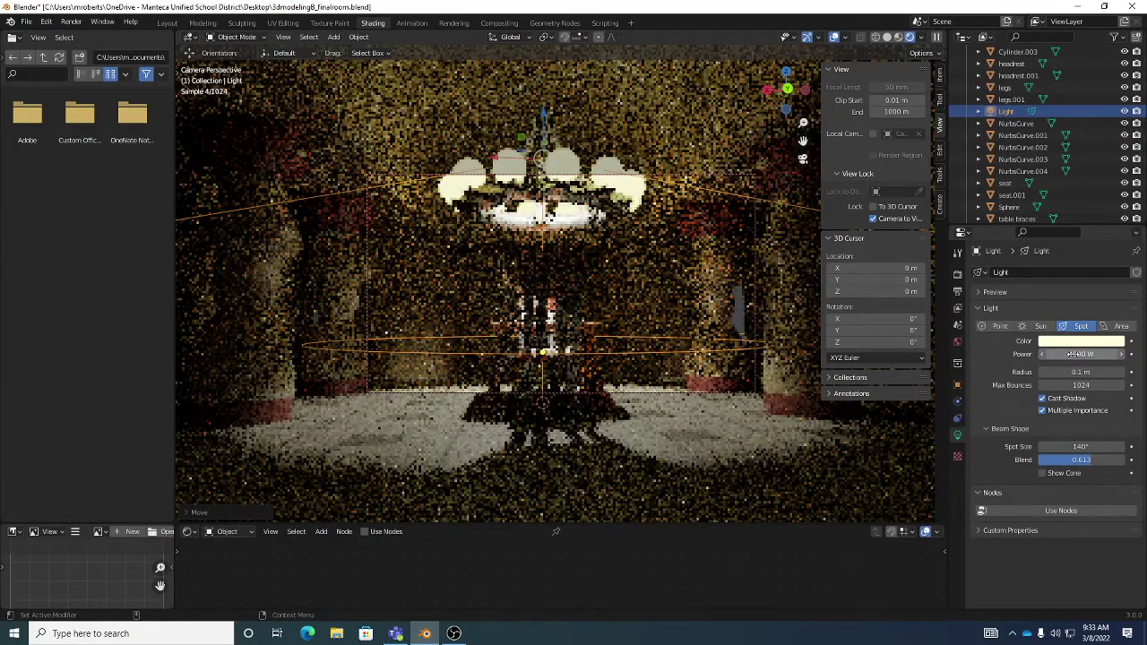
Check the output resolution settings and enable denoising for Cycles viewport sampling
click(958, 293)
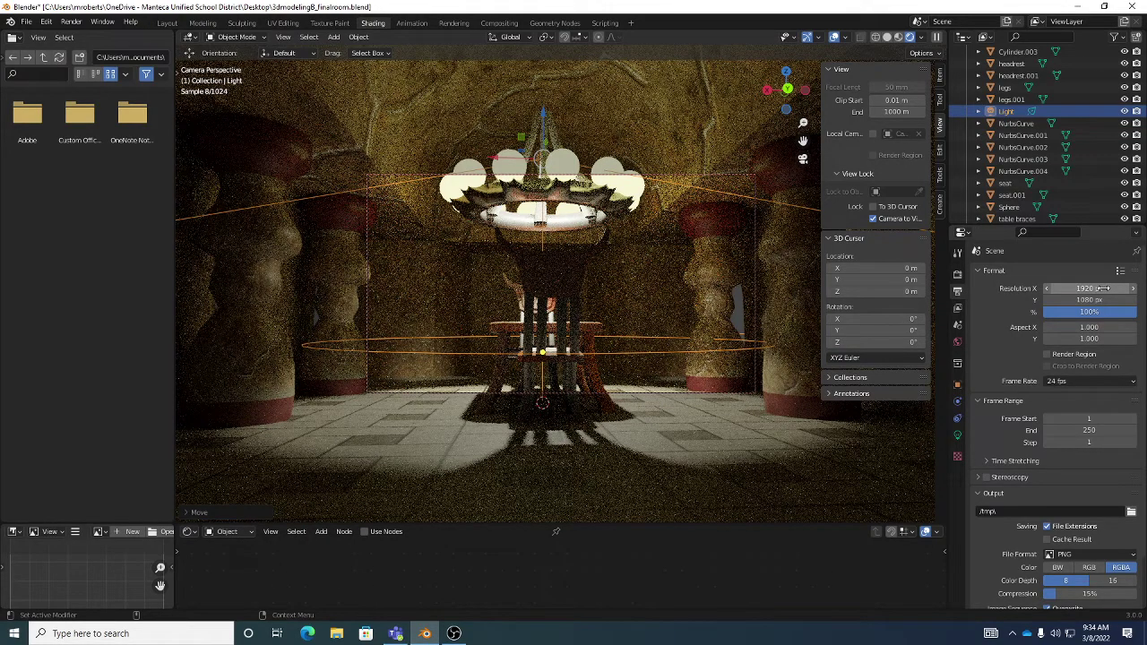
click(958, 275)
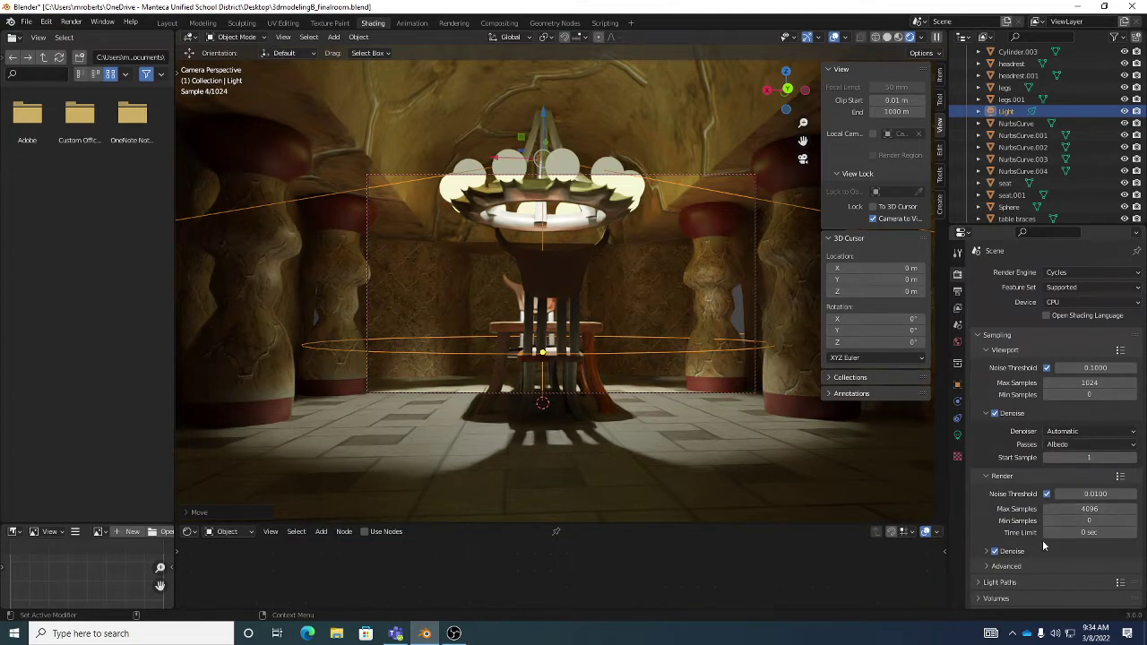
scroll(1042, 539, down, 1)
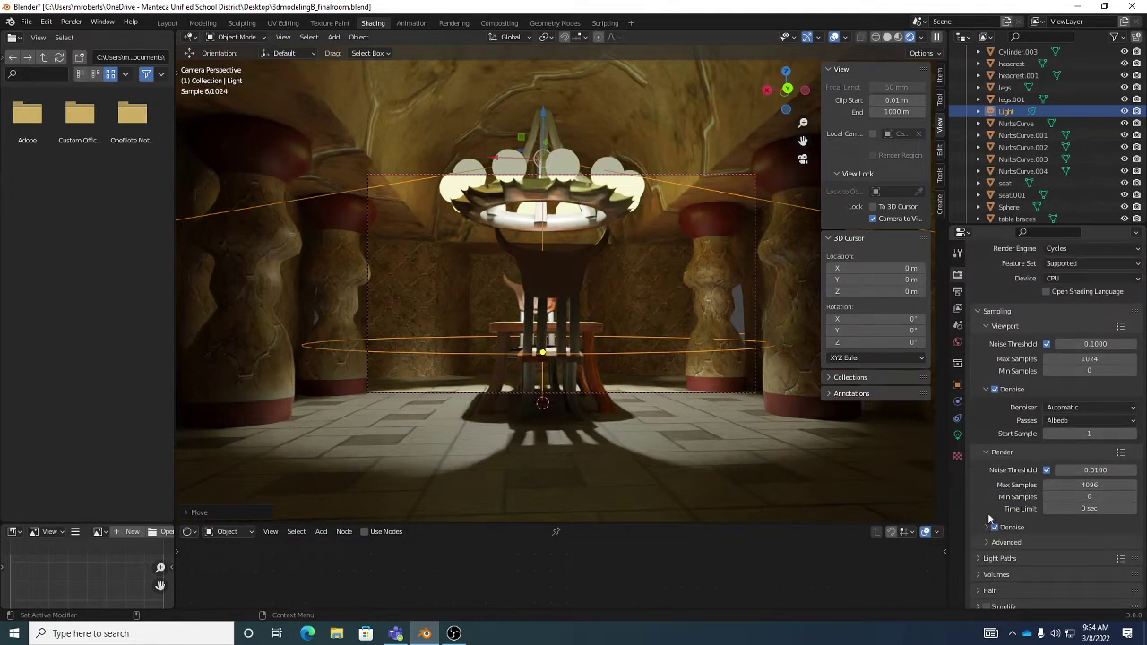
Review the viewport and render denoise options, keep OpenImageDenoise as the render denoiser, and save the file
click(986, 391)
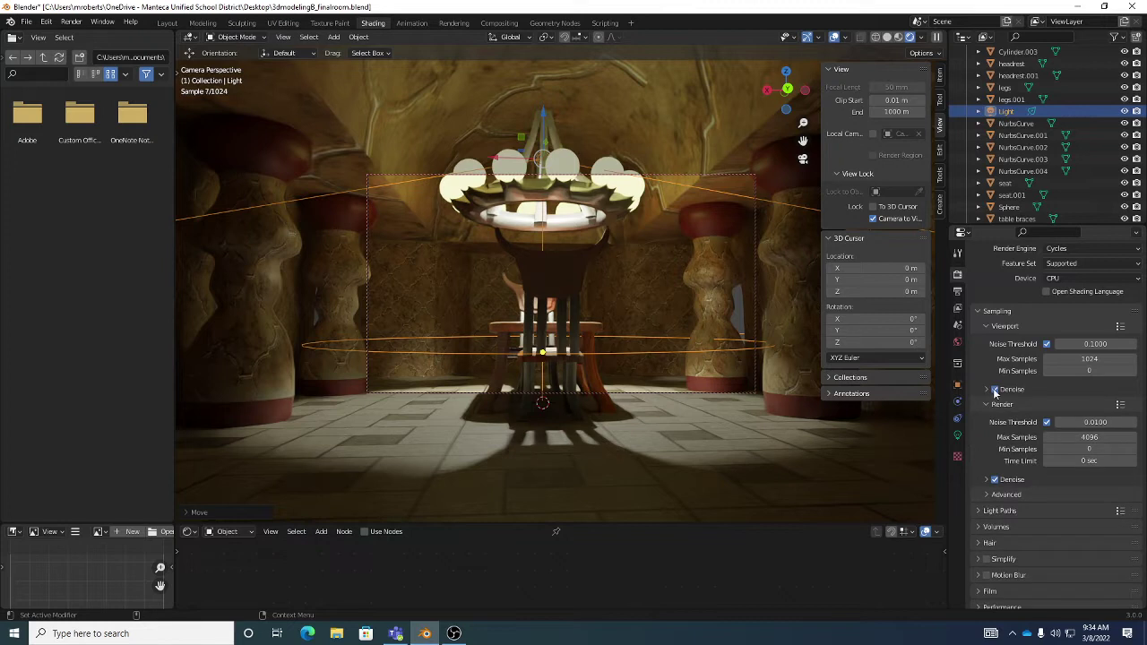
click(987, 481)
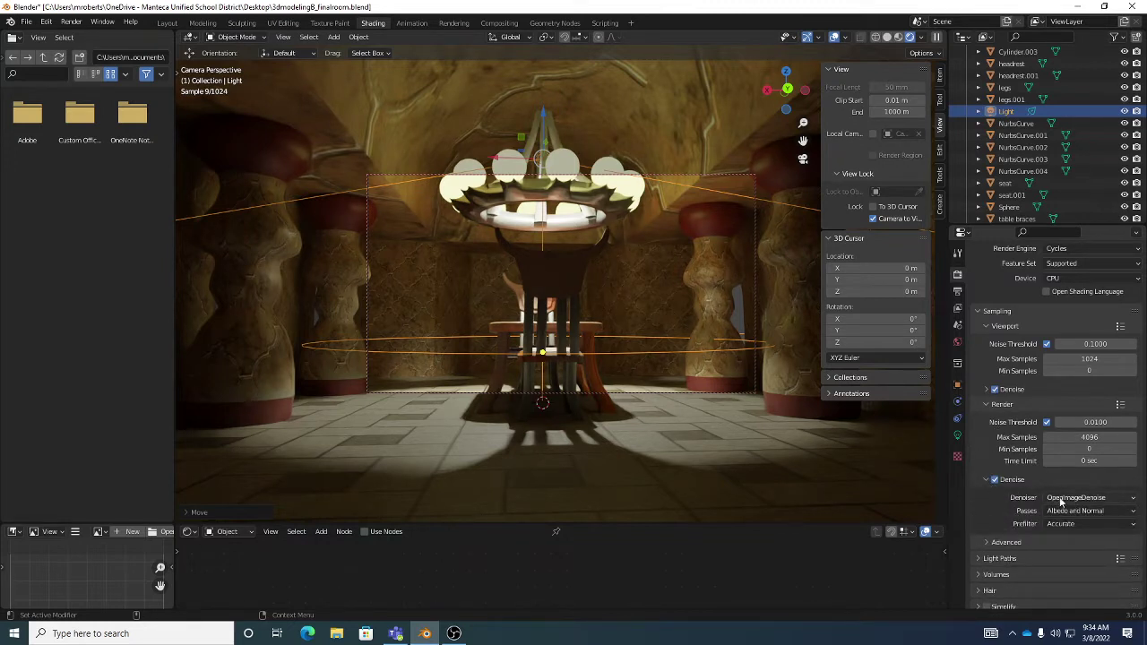
click(986, 390)
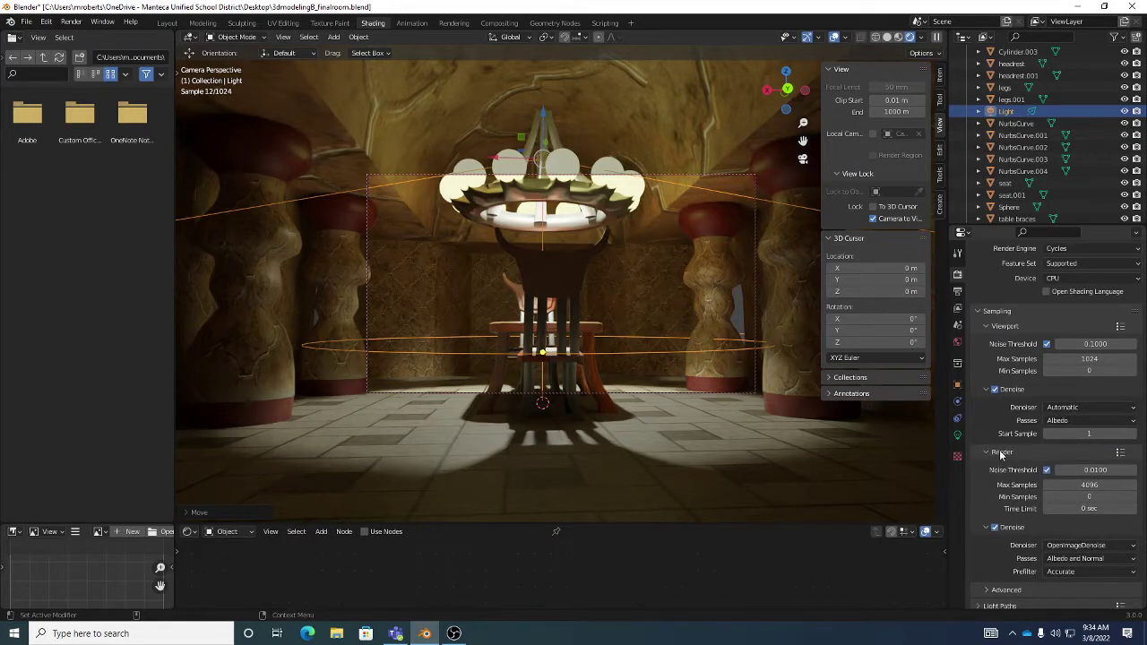
click(1085, 545)
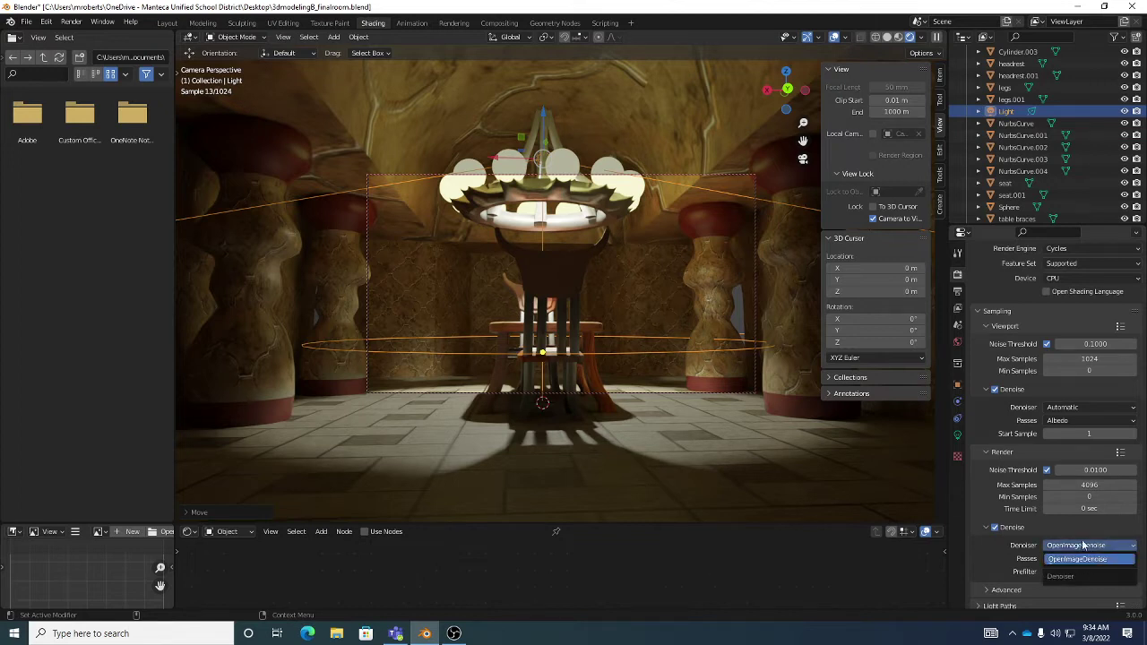
click(1058, 527)
click(986, 527)
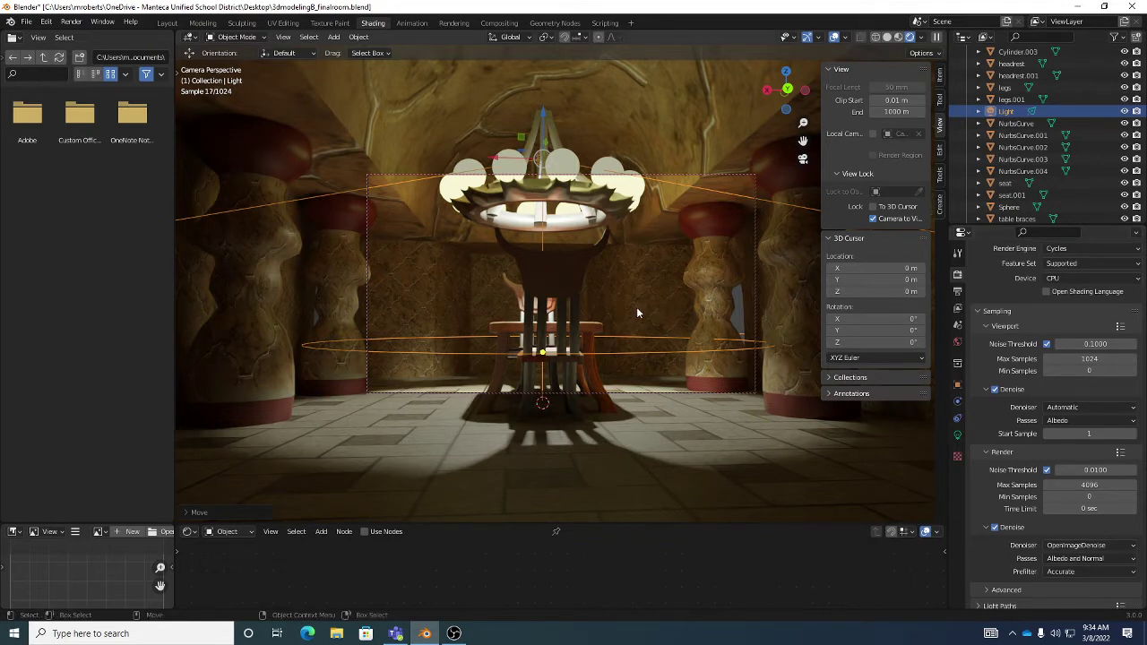
key(ctrl+s)
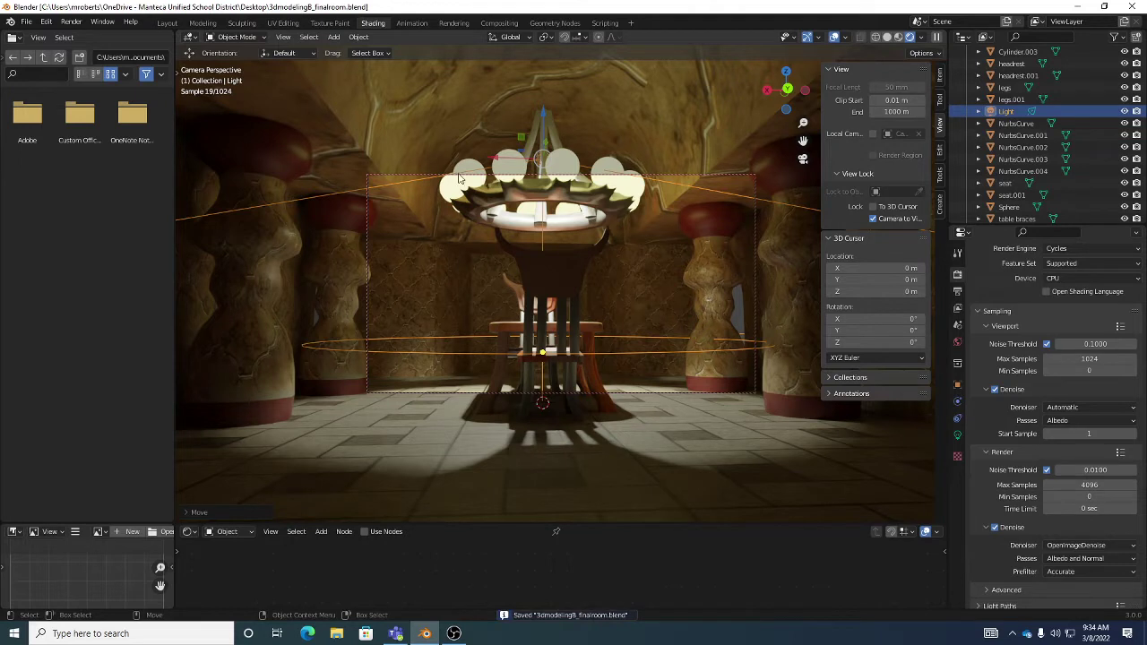
Render a still image from the camera, look over the image-saving options, and close the render window
click(70, 21)
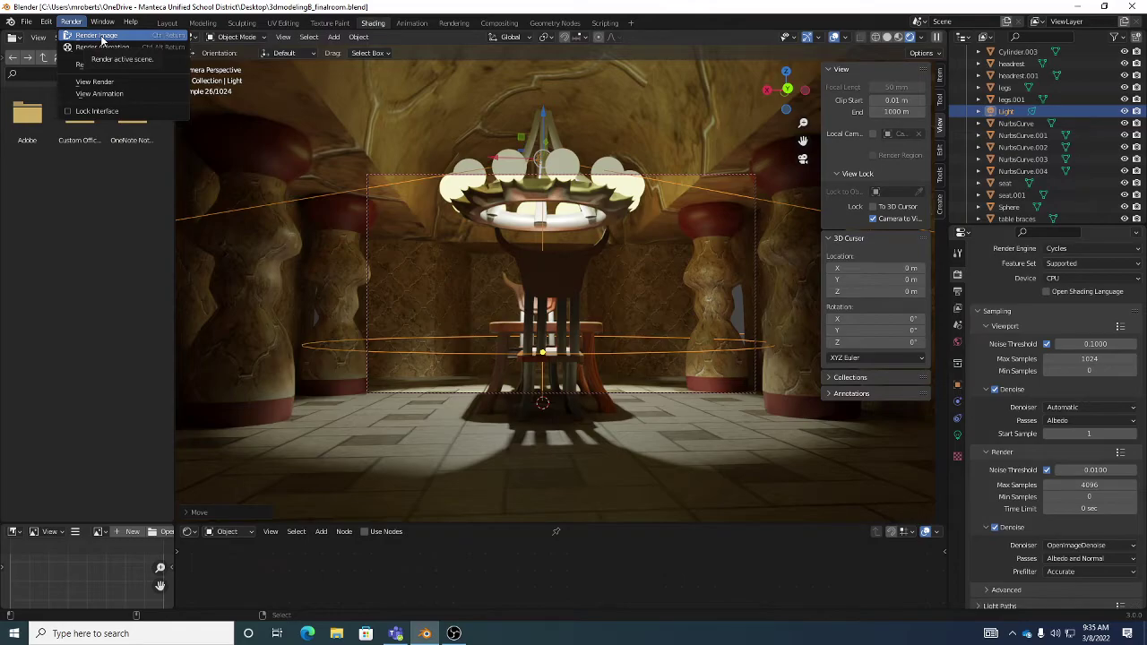
click(100, 36)
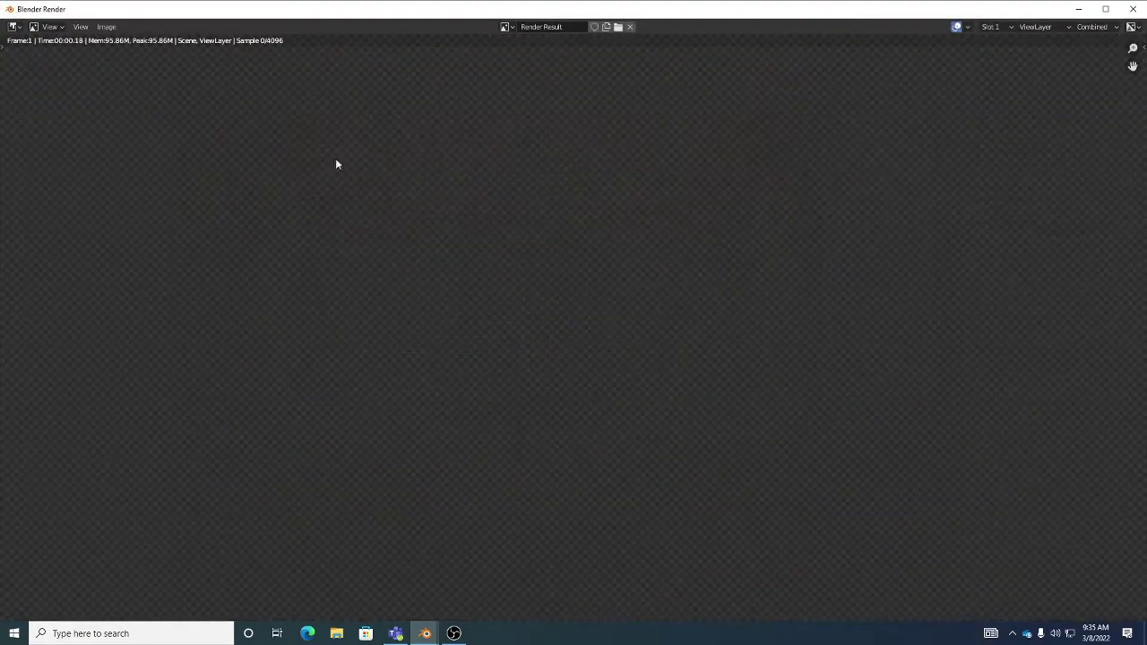
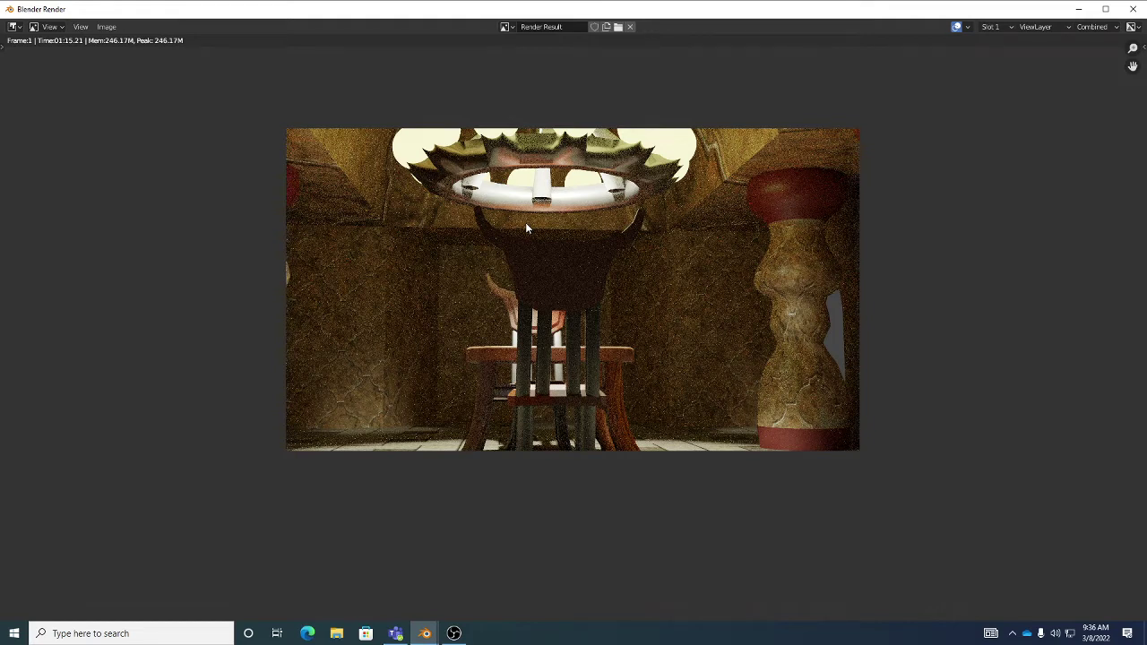
click(105, 26)
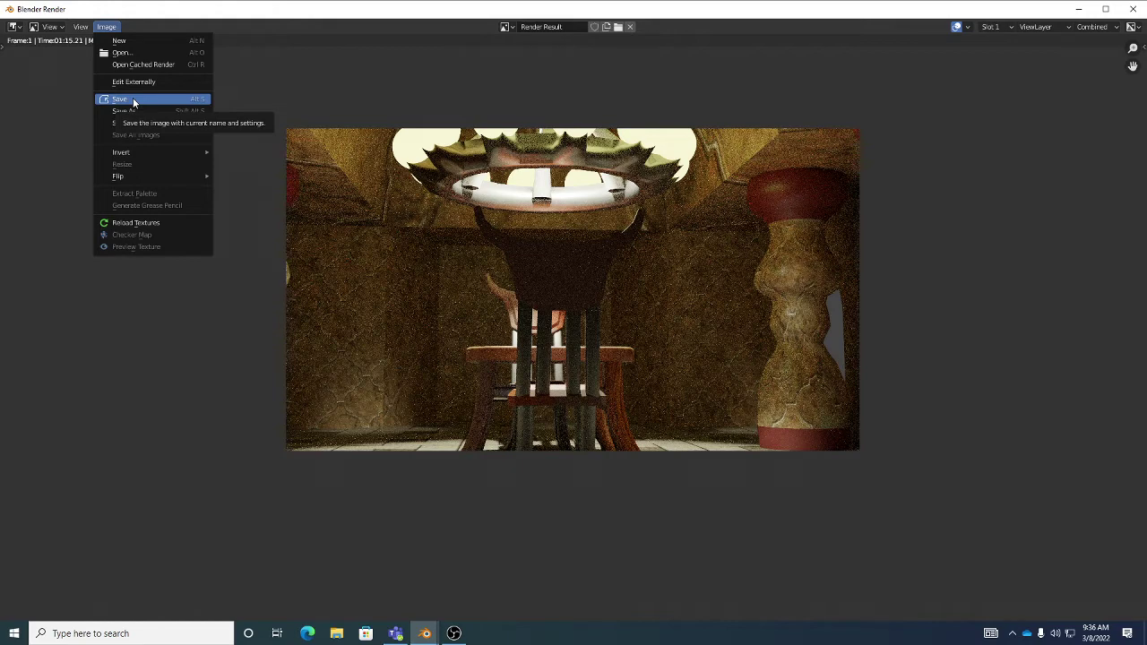
click(1133, 8)
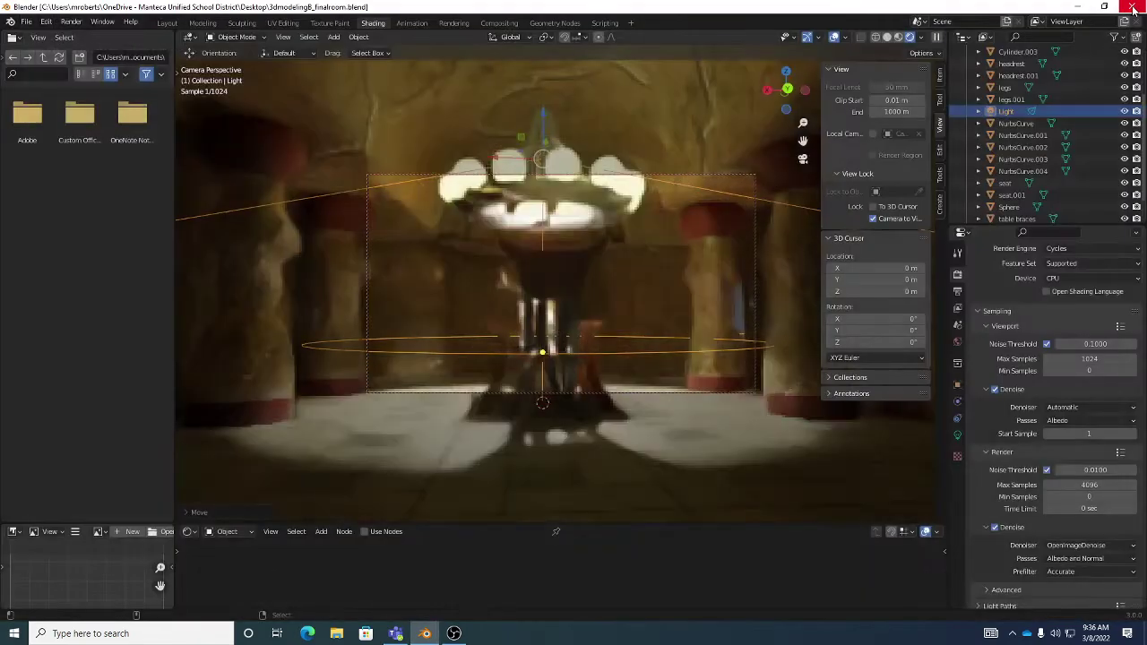
Open the Compositing workspace and enable nodes for the scene, bringing the Render Layers and Composite nodes into clear view
click(494, 27)
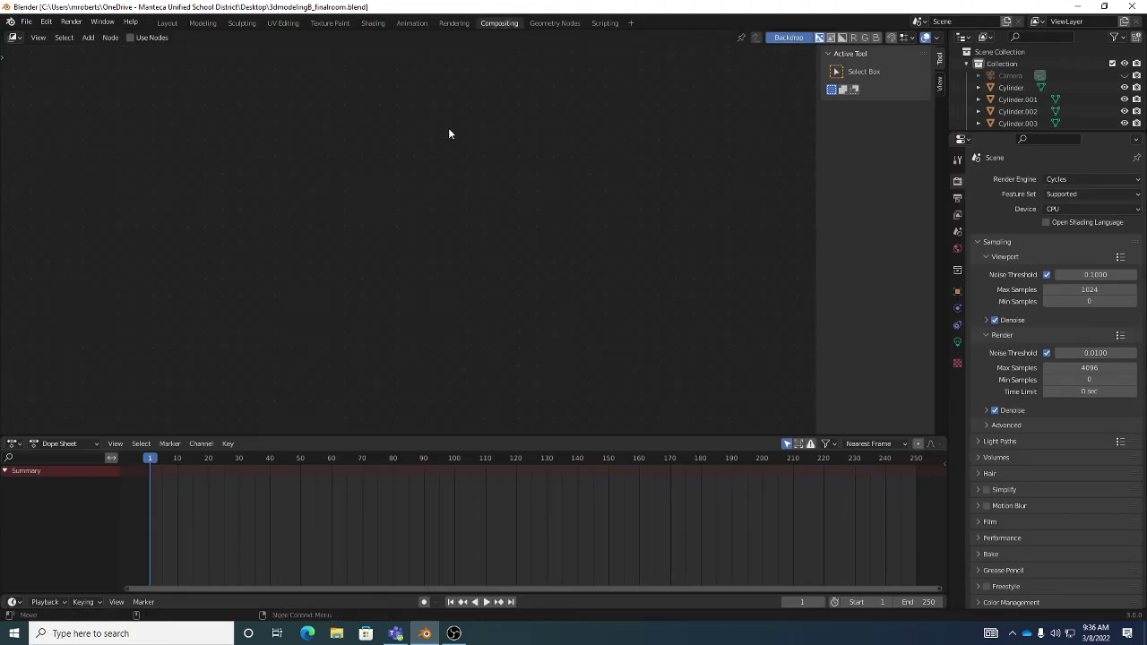
click(131, 37)
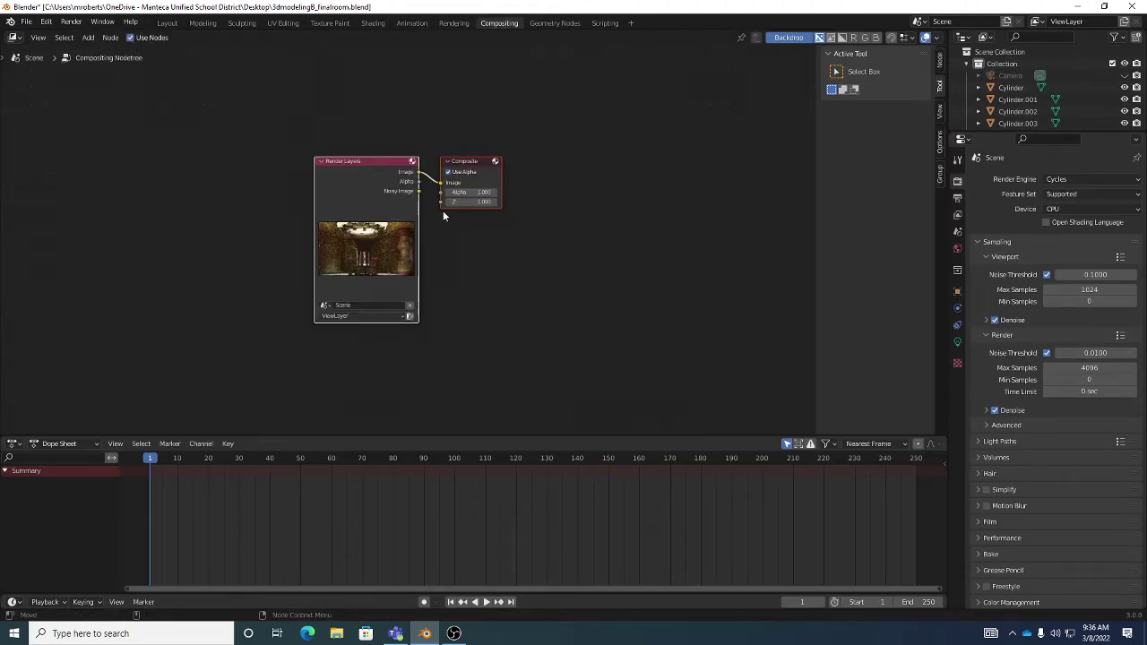
scroll(445, 217, up, 2)
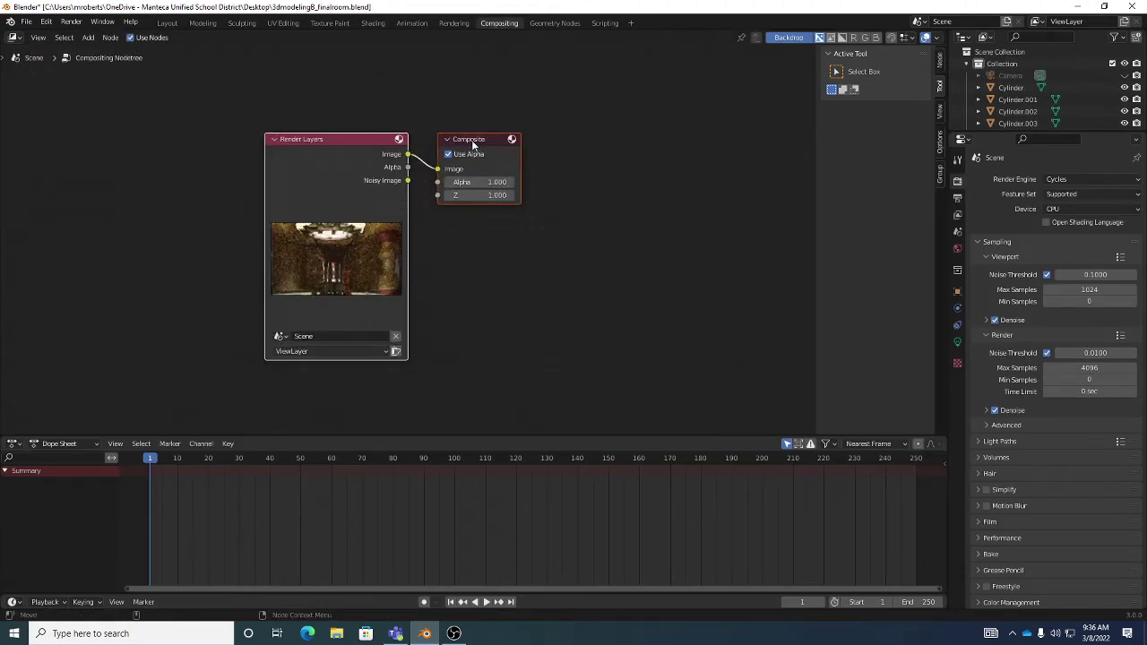
drag(473, 145, 531, 135)
Add a Viewer output node and place it below the Composite node
click(89, 37)
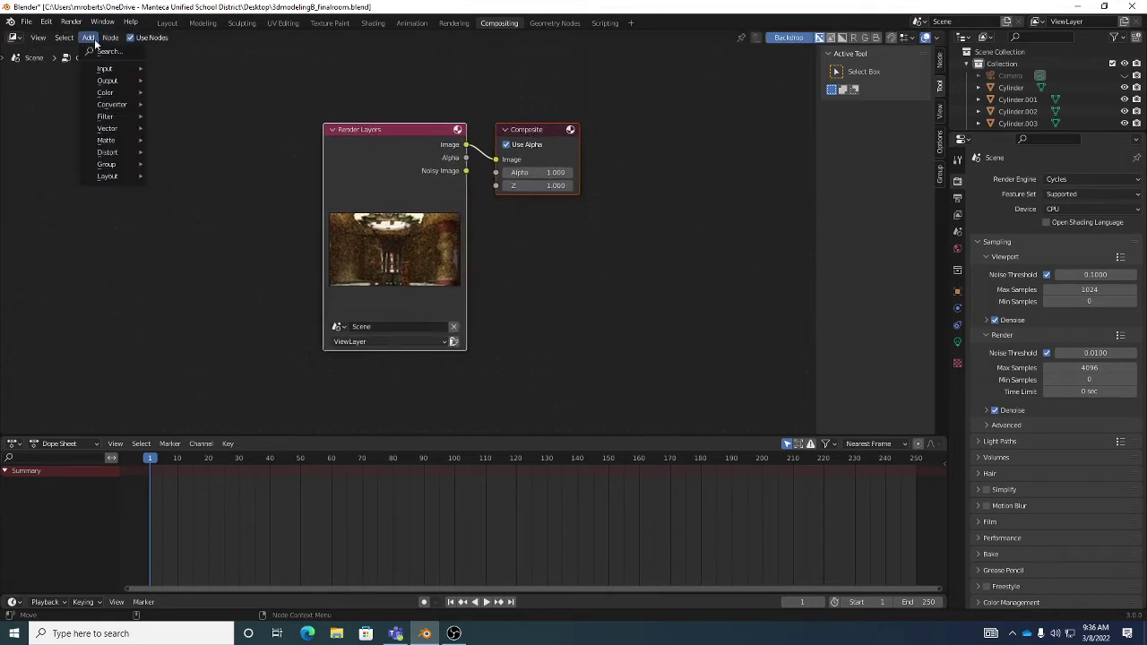
mouse_move(100, 82)
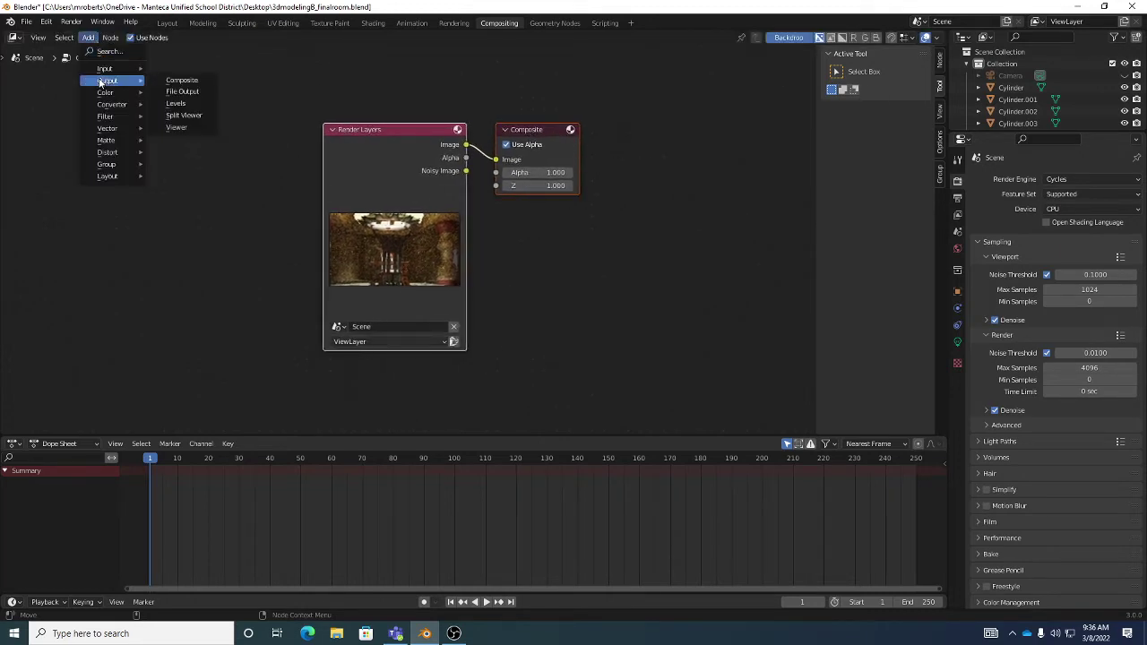
click(191, 129)
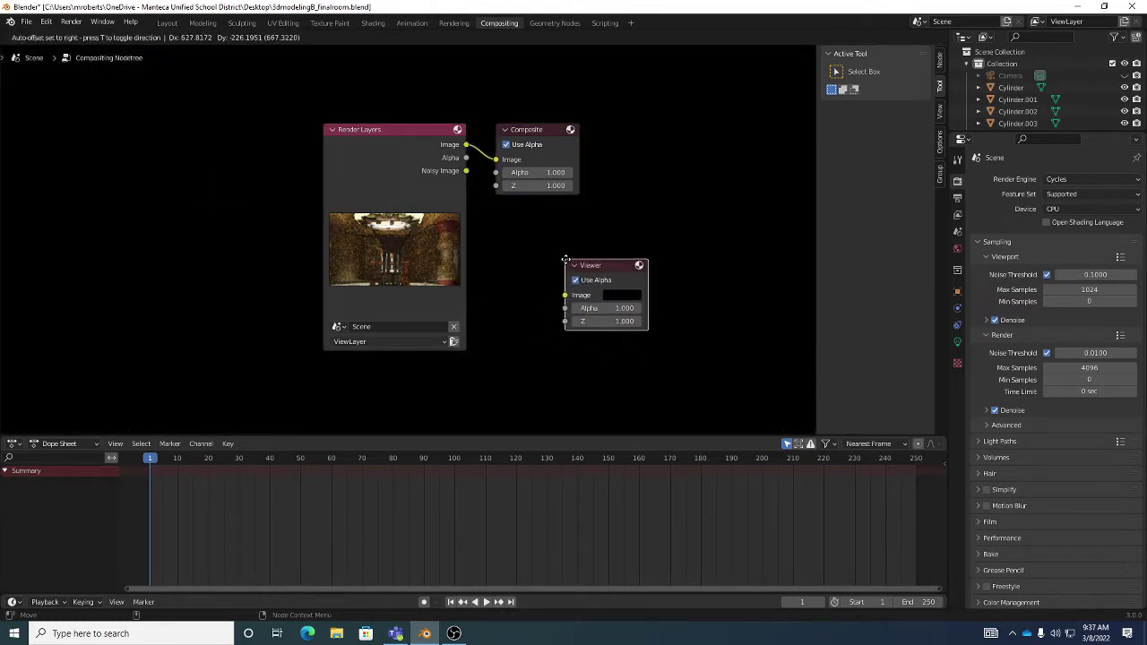
click(600, 265)
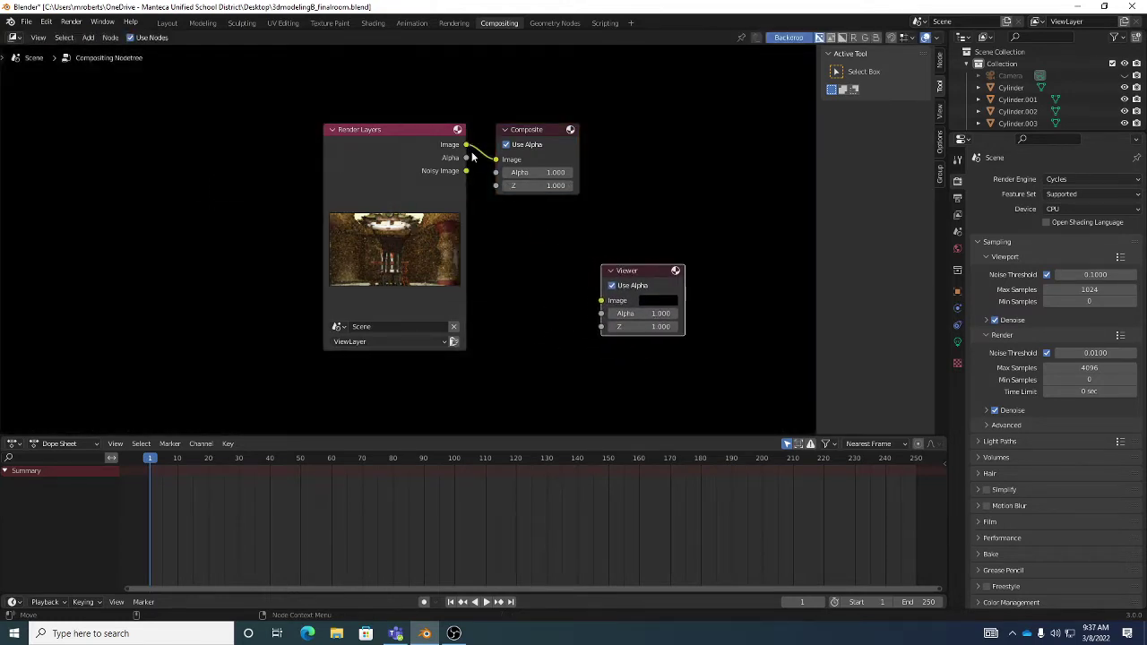
Connect the Render Layers node's Image output to the Viewer node's Image input
drag(466, 144, 601, 301)
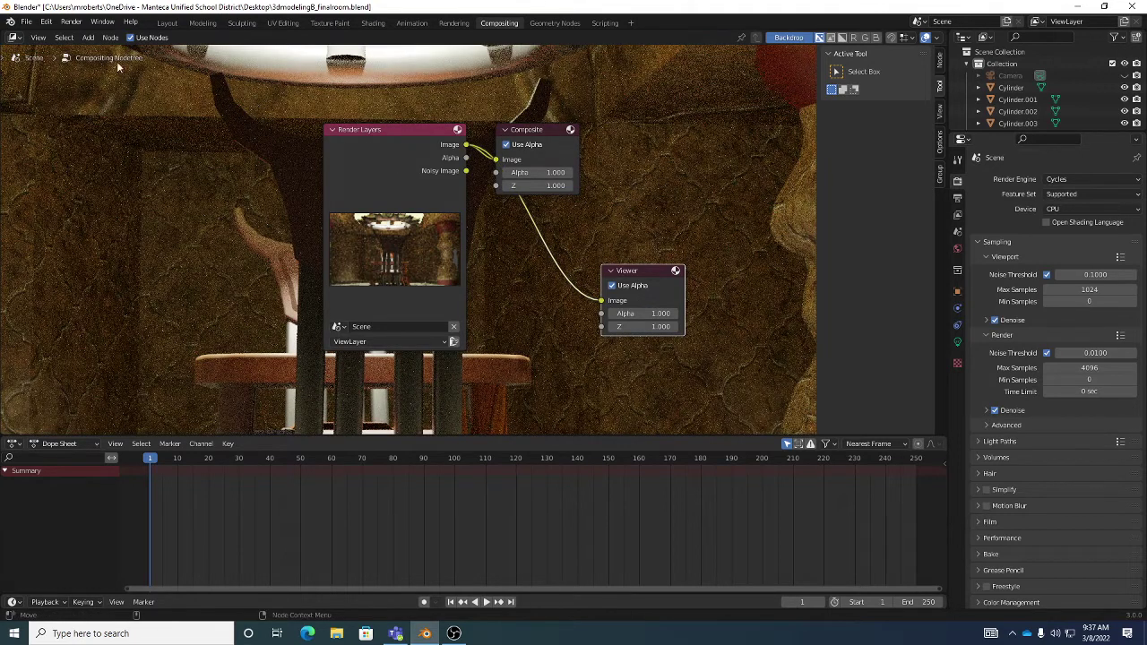
click(38, 37)
click(412, 256)
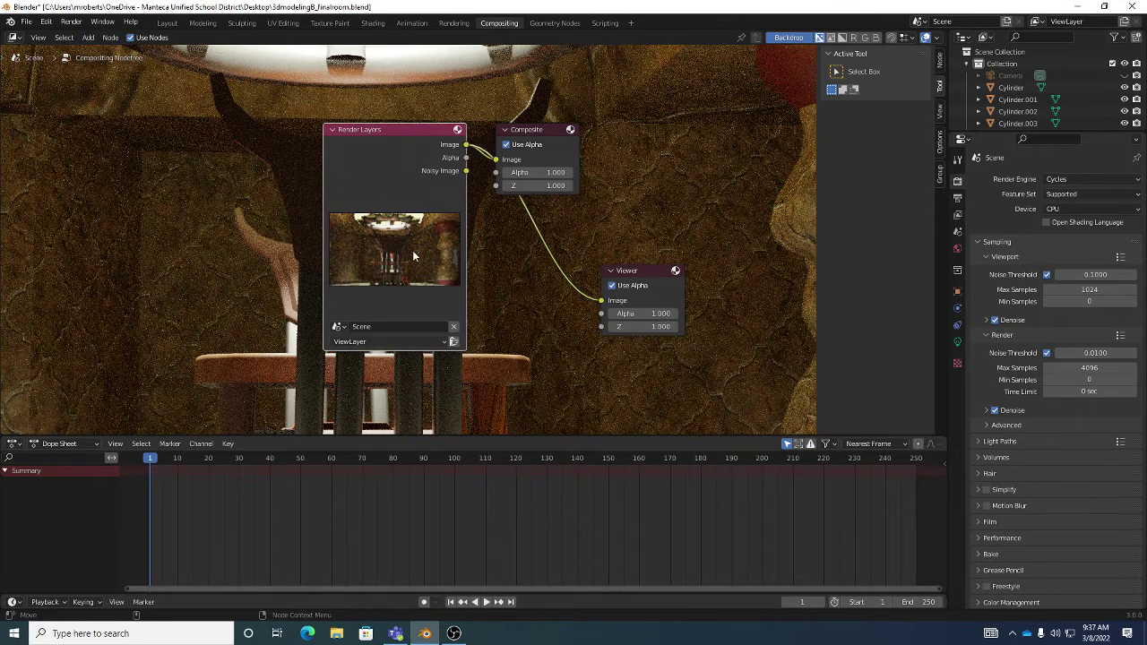
right_click(401, 251)
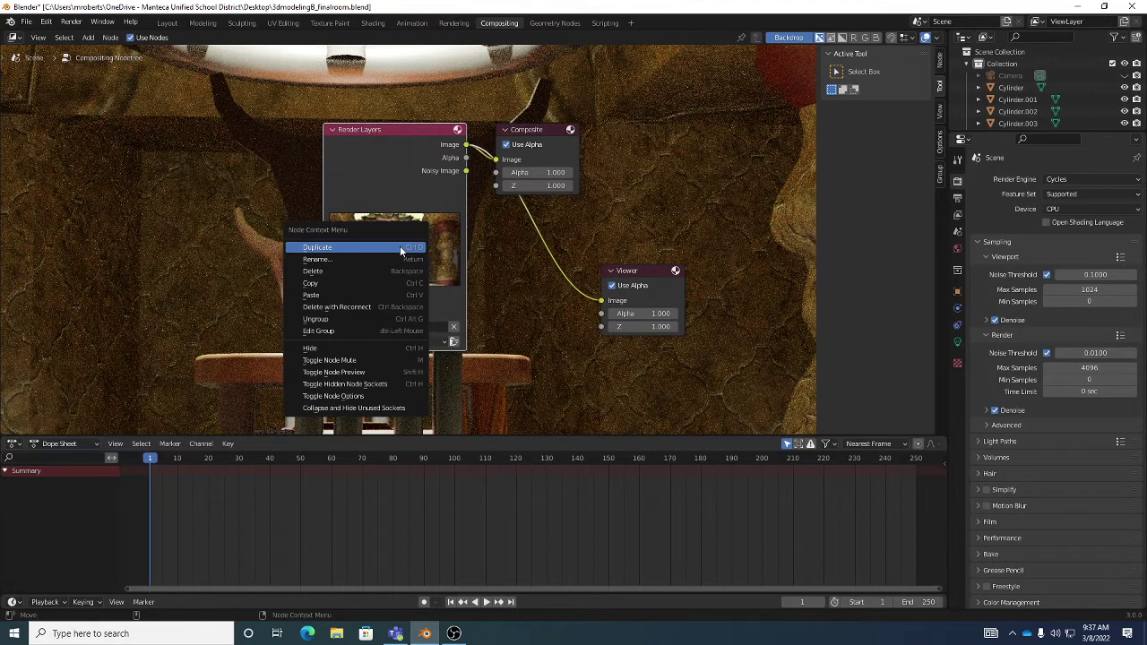
key(Escape)
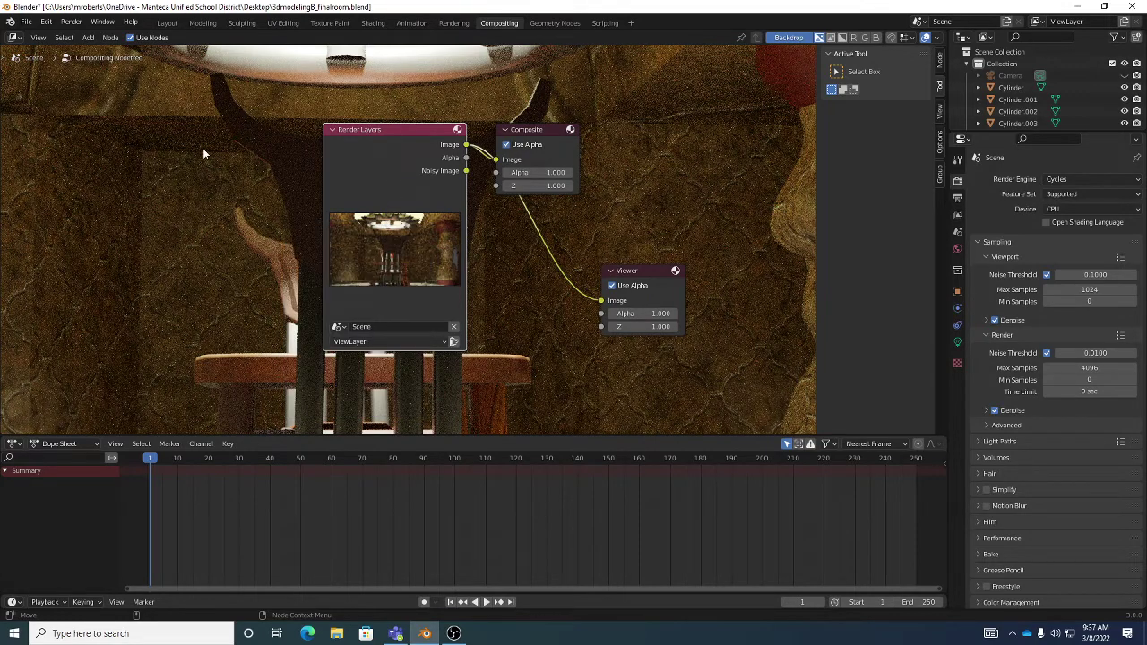
Zoom the compositor backdrop out three times to fit the whole rendered image in the node editor
click(41, 40)
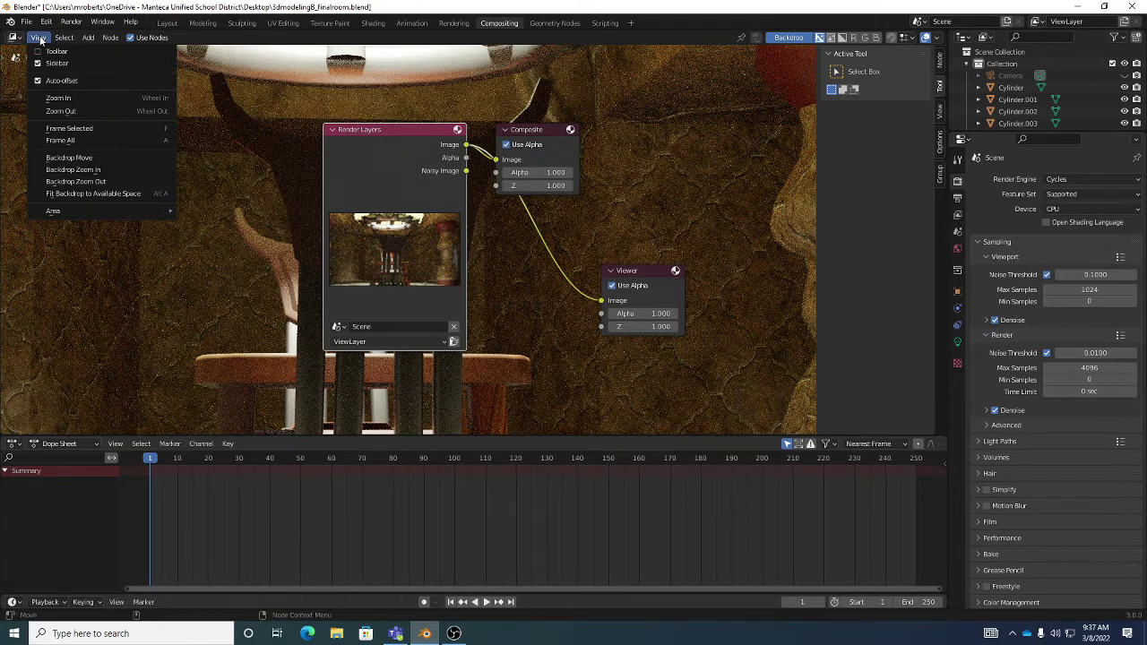
click(93, 182)
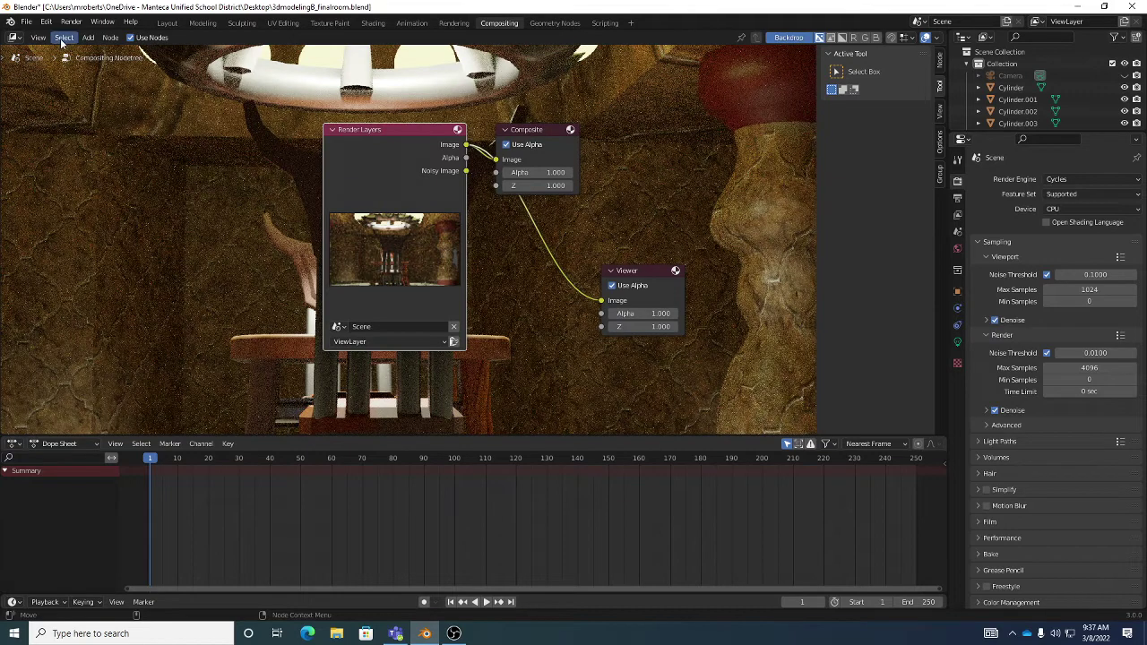
click(36, 37)
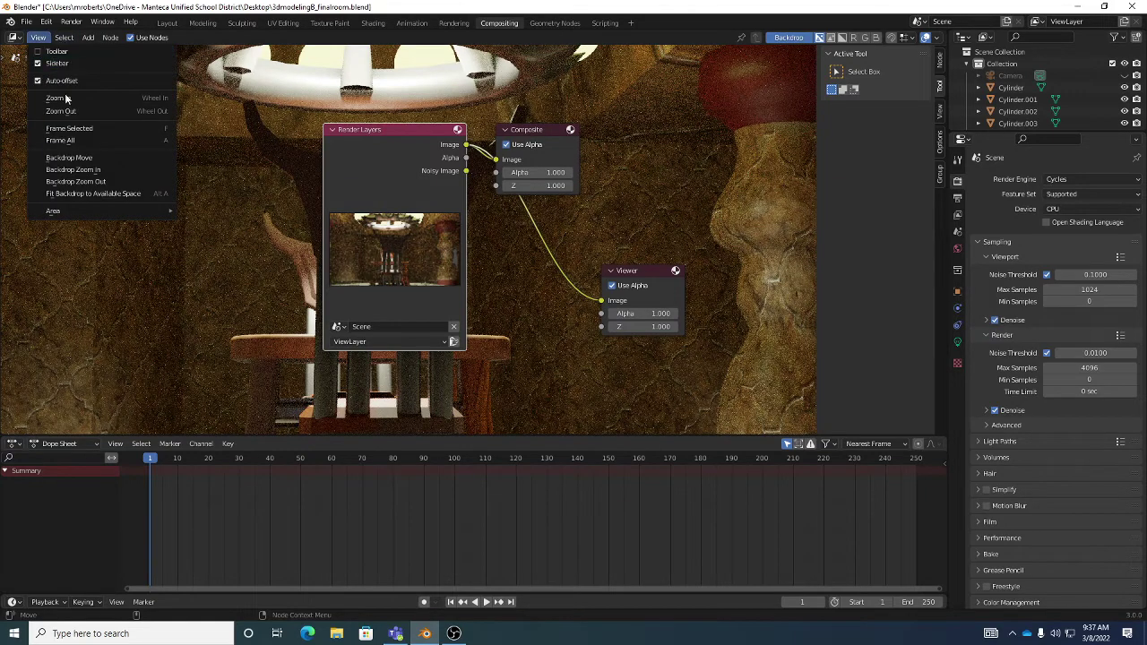
click(81, 182)
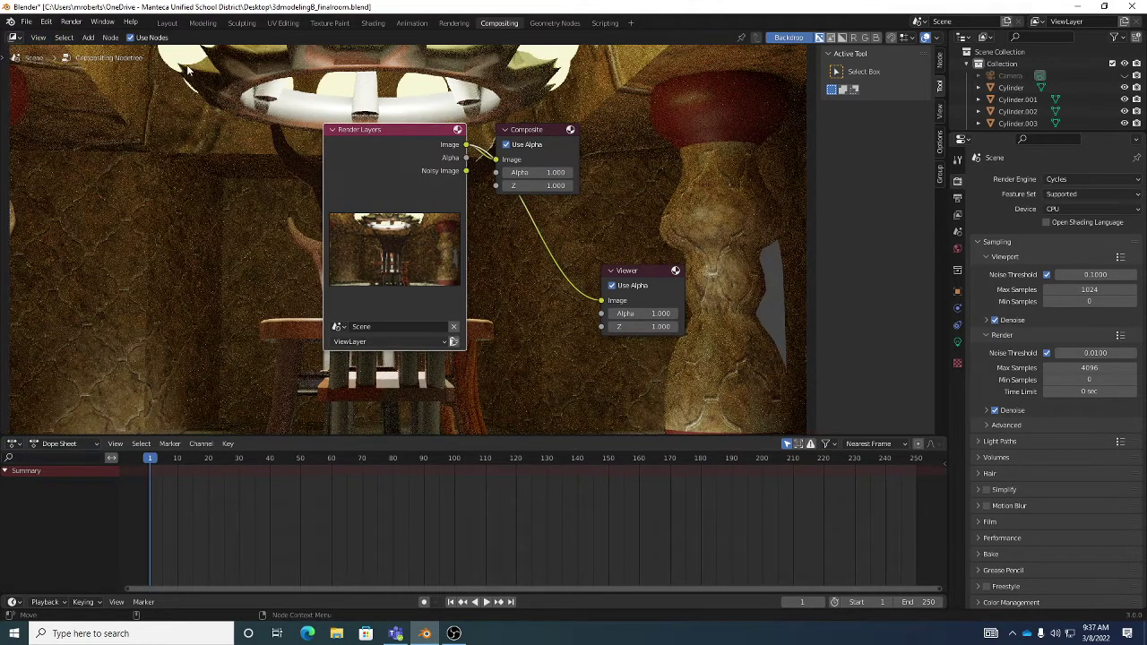
click(37, 37)
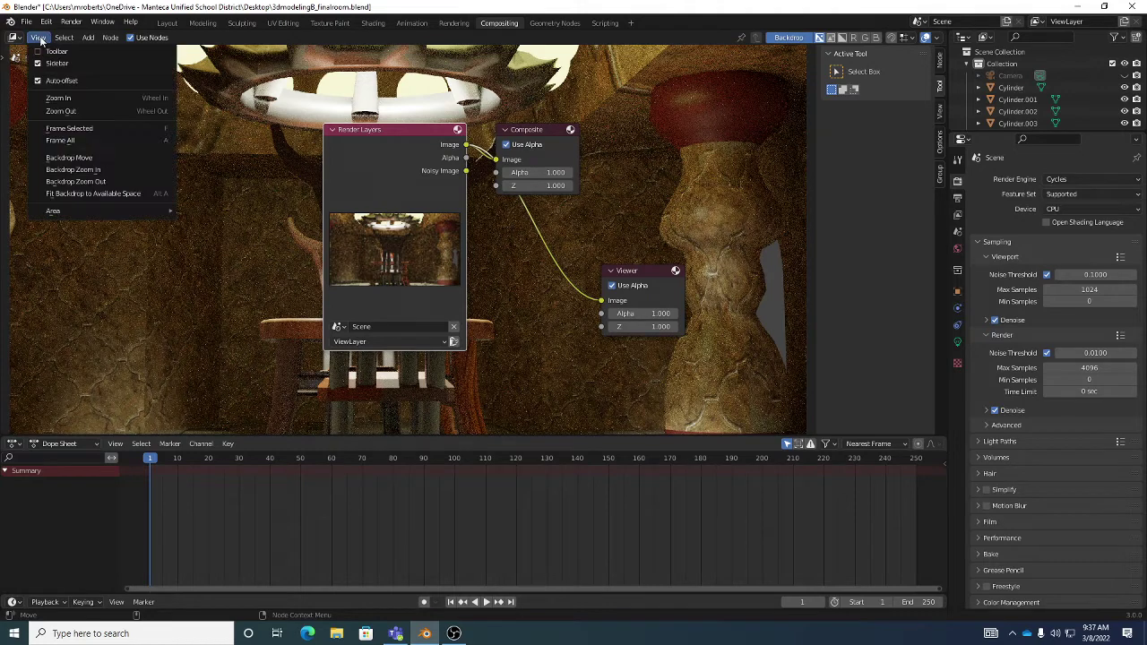
click(75, 181)
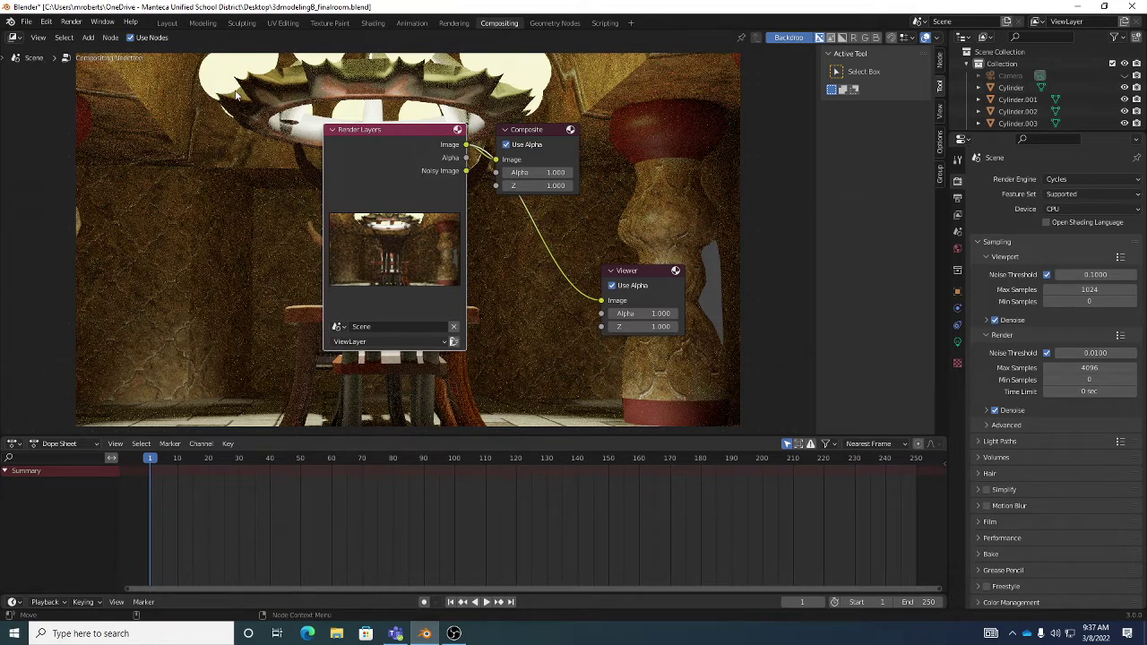
Insert a Glare filter node into the link between Render Layers and Viewer, and space the nodes apart
click(88, 37)
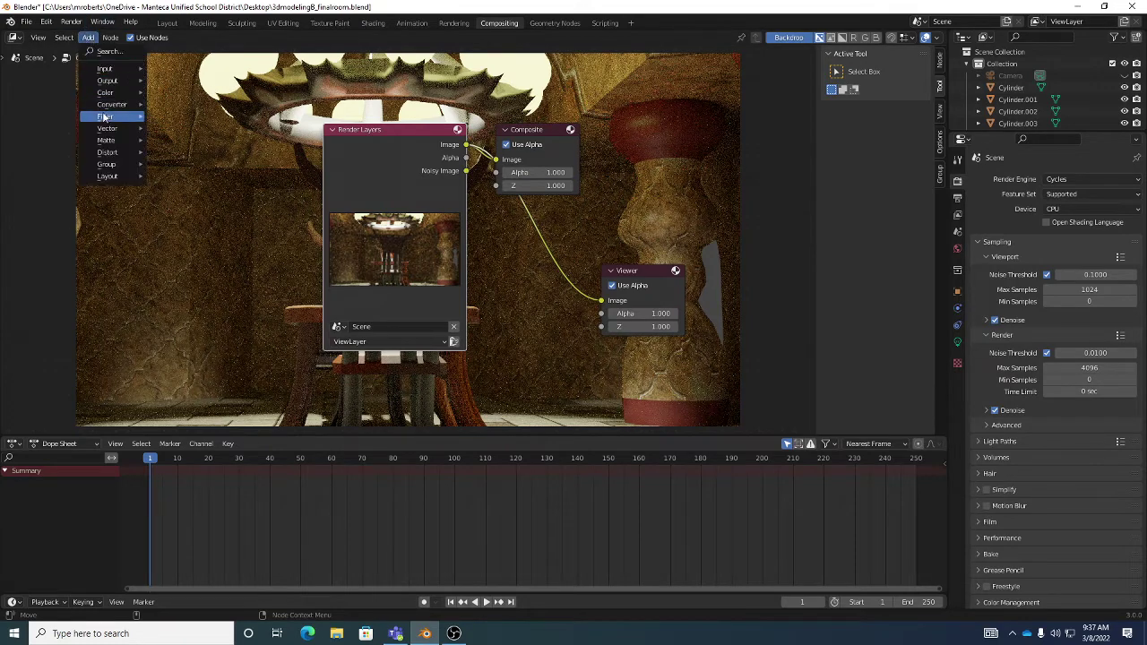
mouse_move(104, 119)
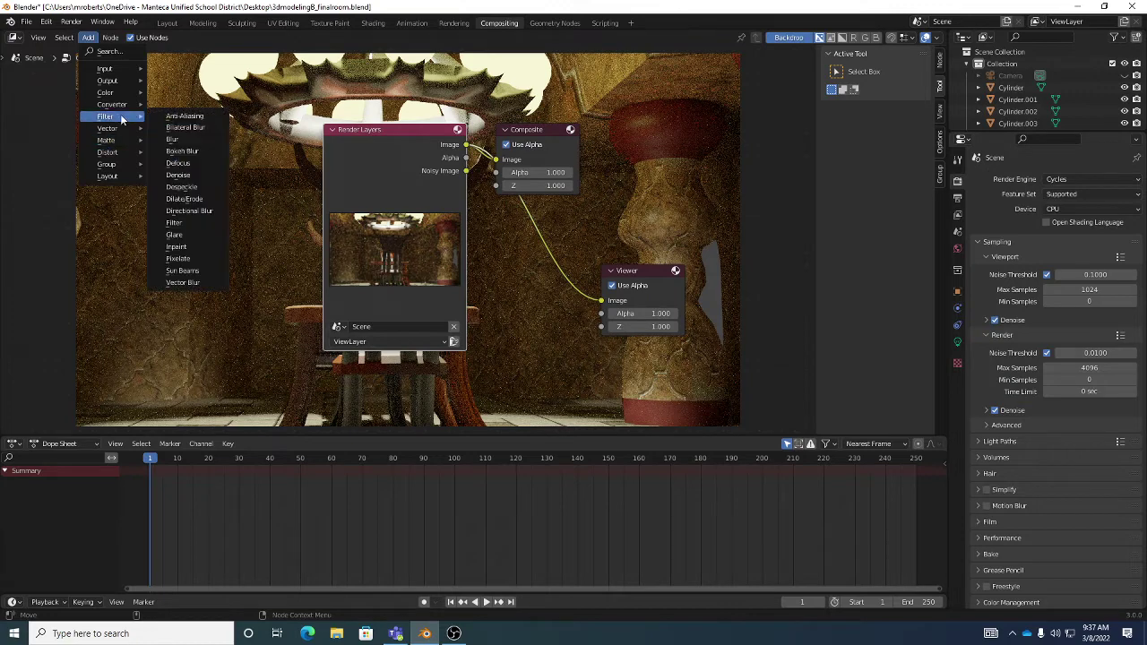
click(194, 235)
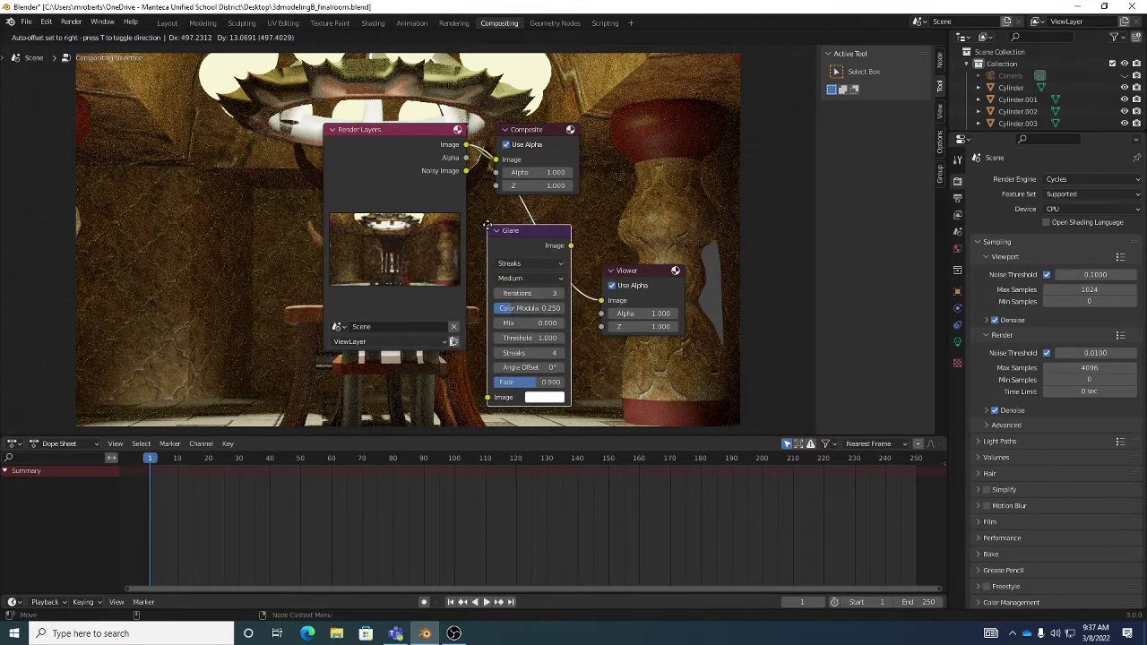
click(486, 224)
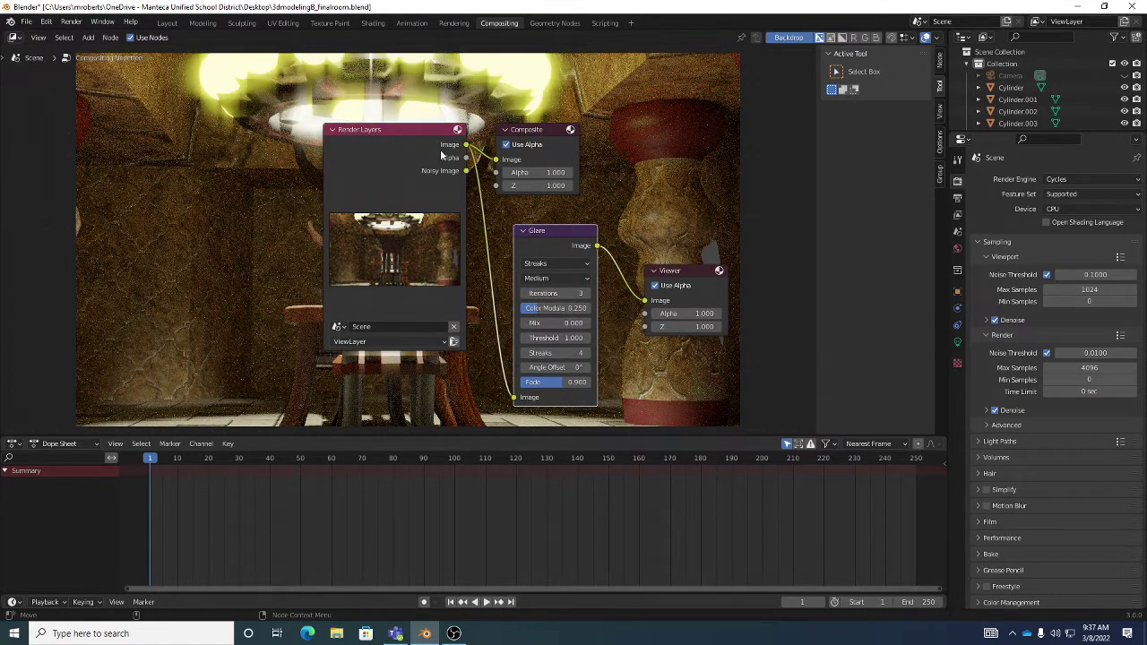
drag(407, 133, 319, 130)
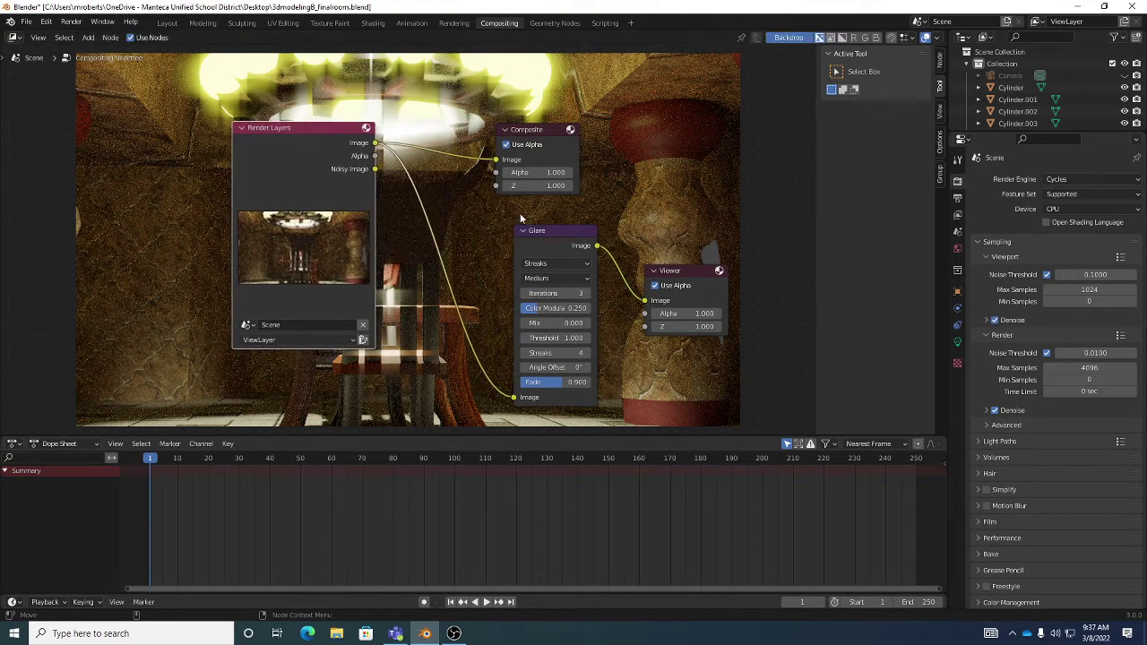
drag(531, 228, 466, 224)
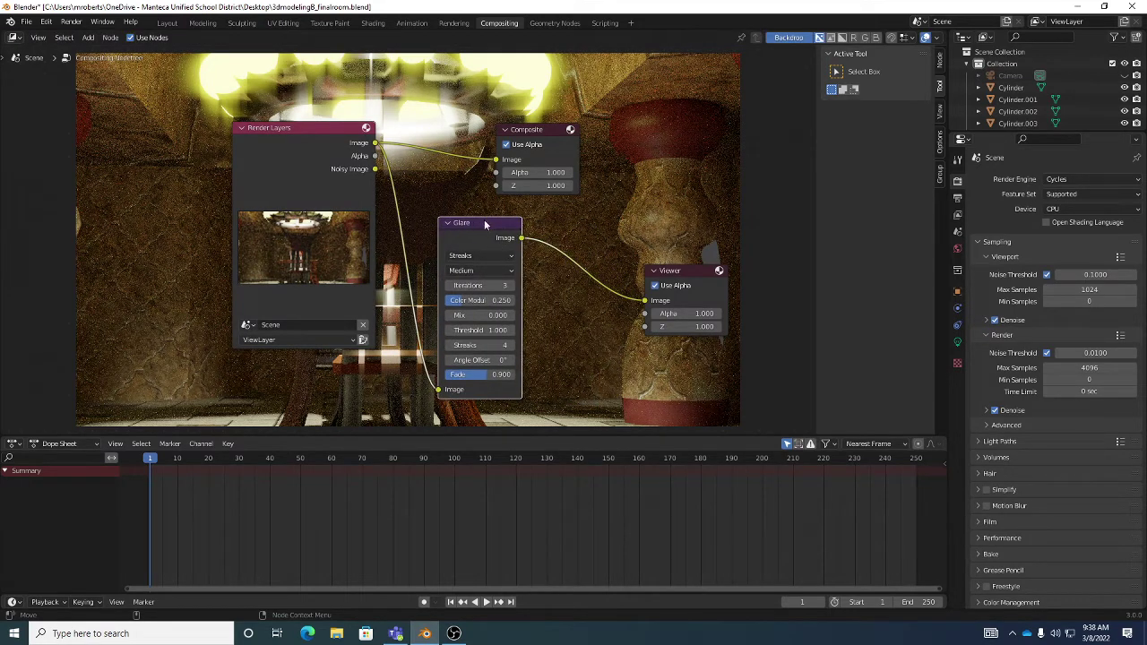
Set the Glare node's type to Fog Glow and its threshold to 0.5
click(486, 254)
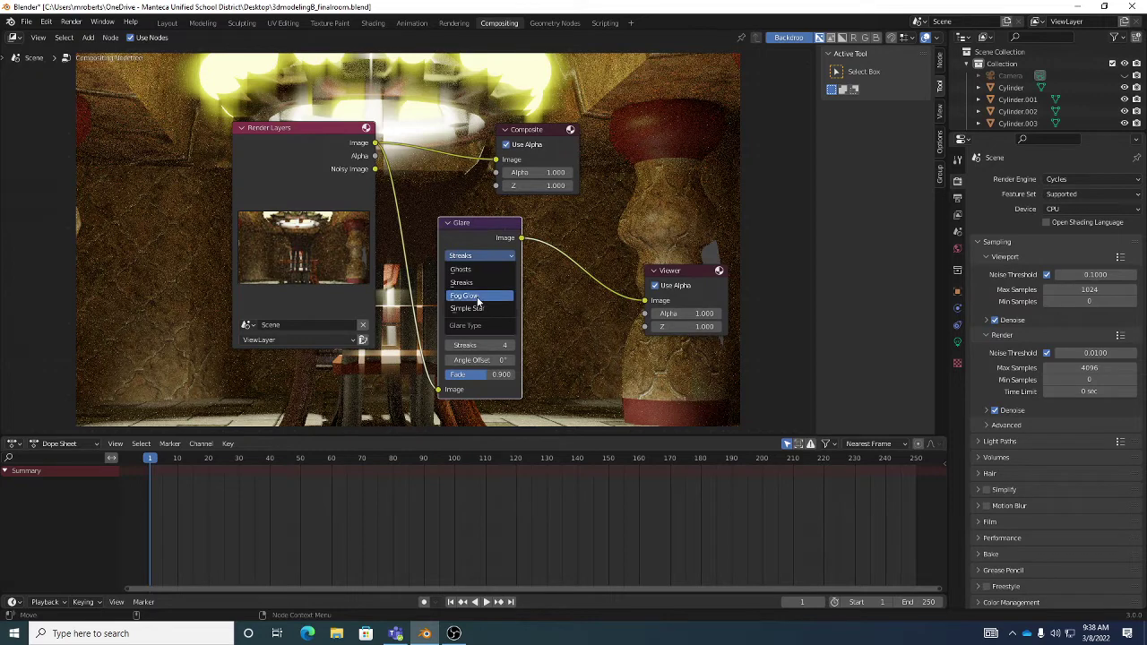
click(476, 299)
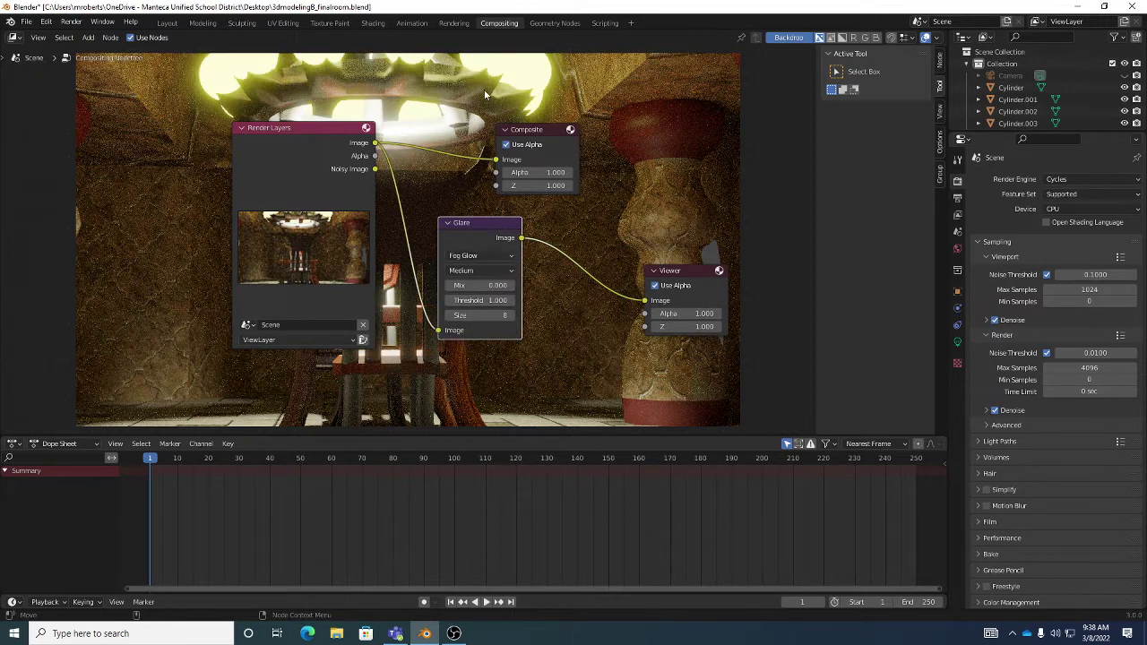
click(482, 301)
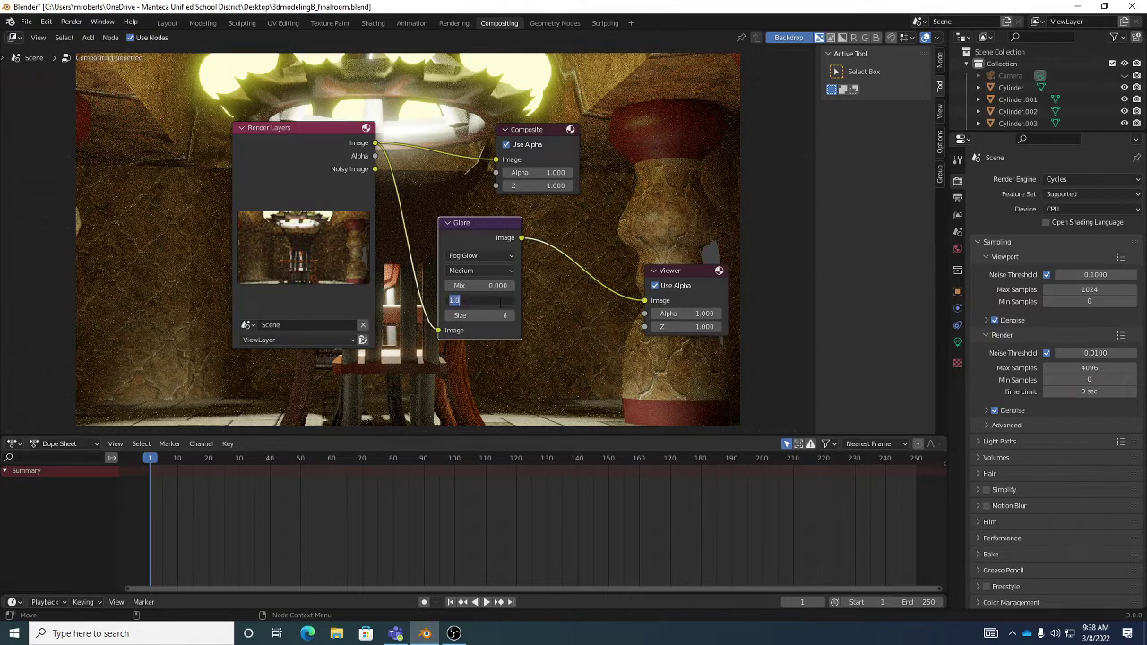
key(BackSpace)
text(.5)
key(Return)
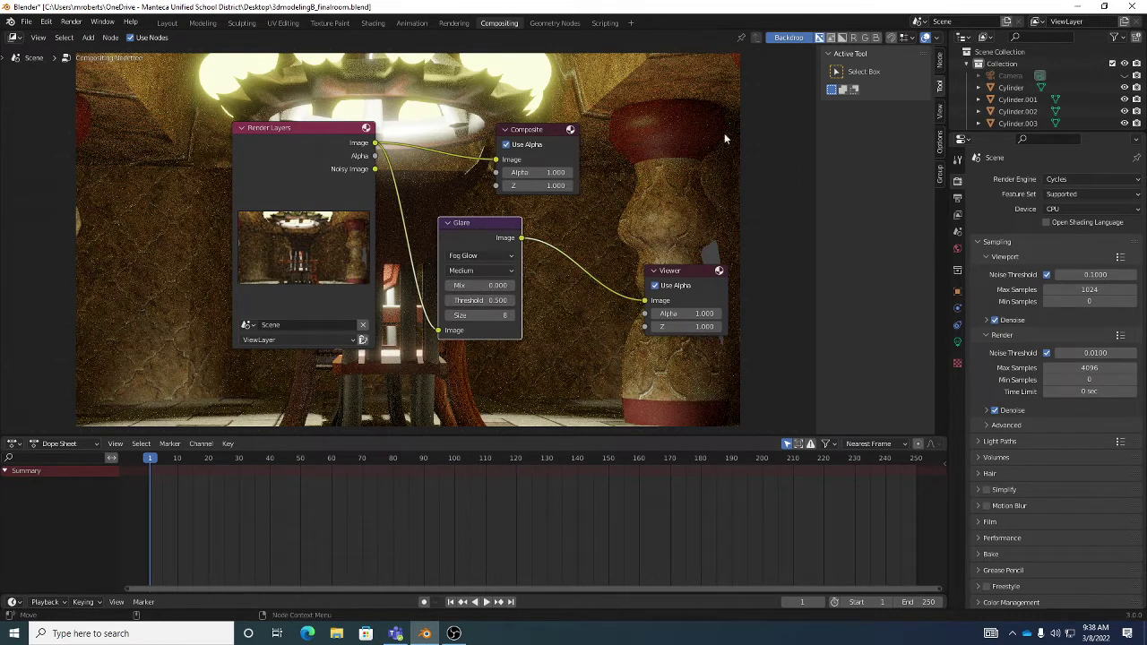
Switch to the Rendering workspace and display the Viewer Node image instead of the Render Result
click(453, 24)
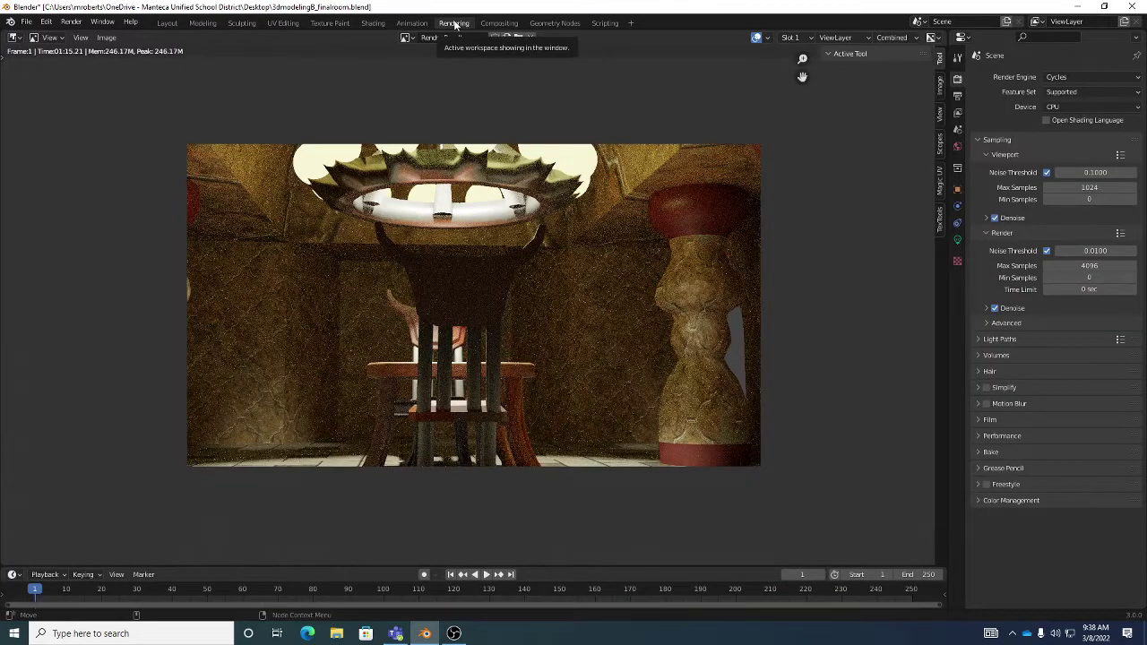
click(406, 38)
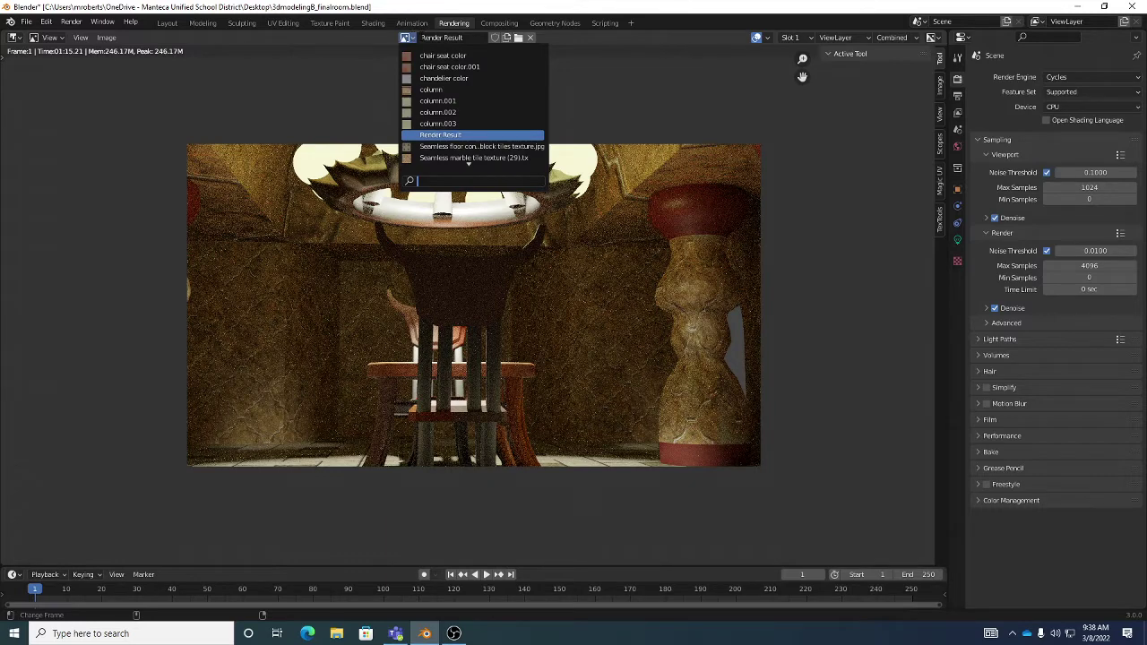
click(406, 38)
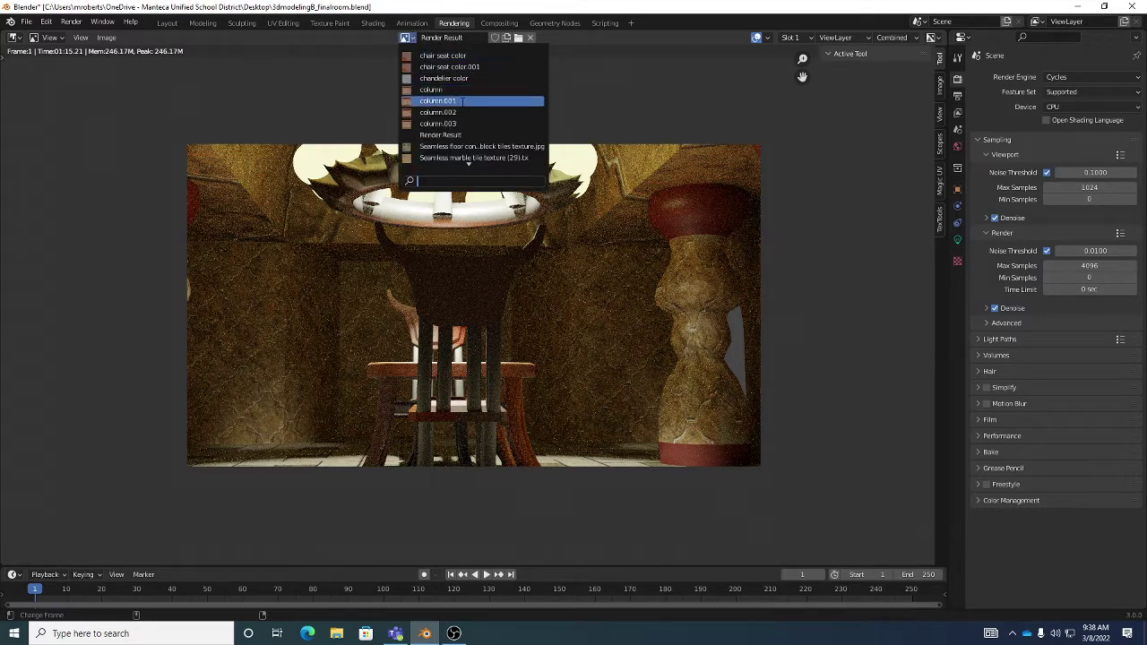
scroll(470, 158, down, 4)
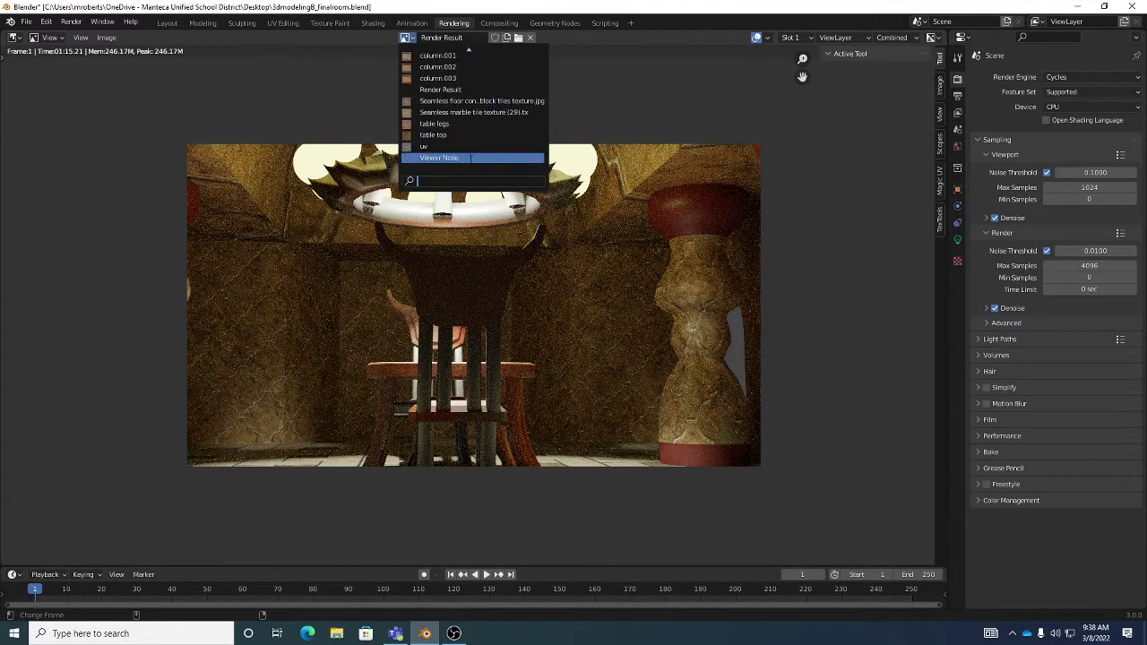
click(450, 158)
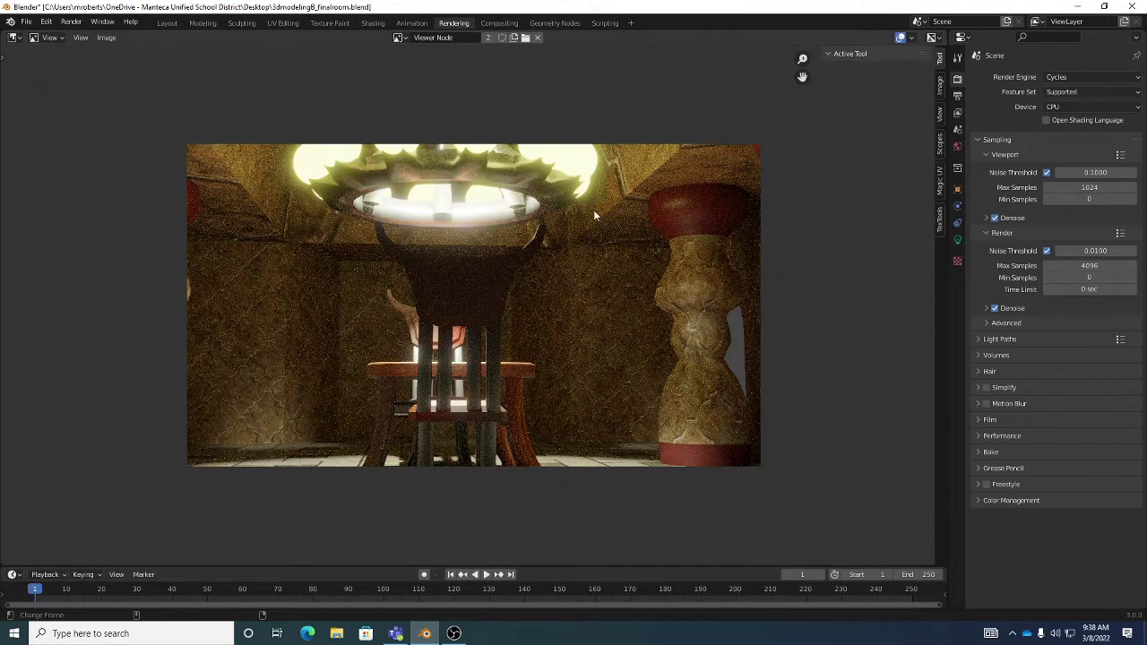
Save the Viewer Node image as a PNG on the Desktop, overwriting finalrender.png
click(107, 37)
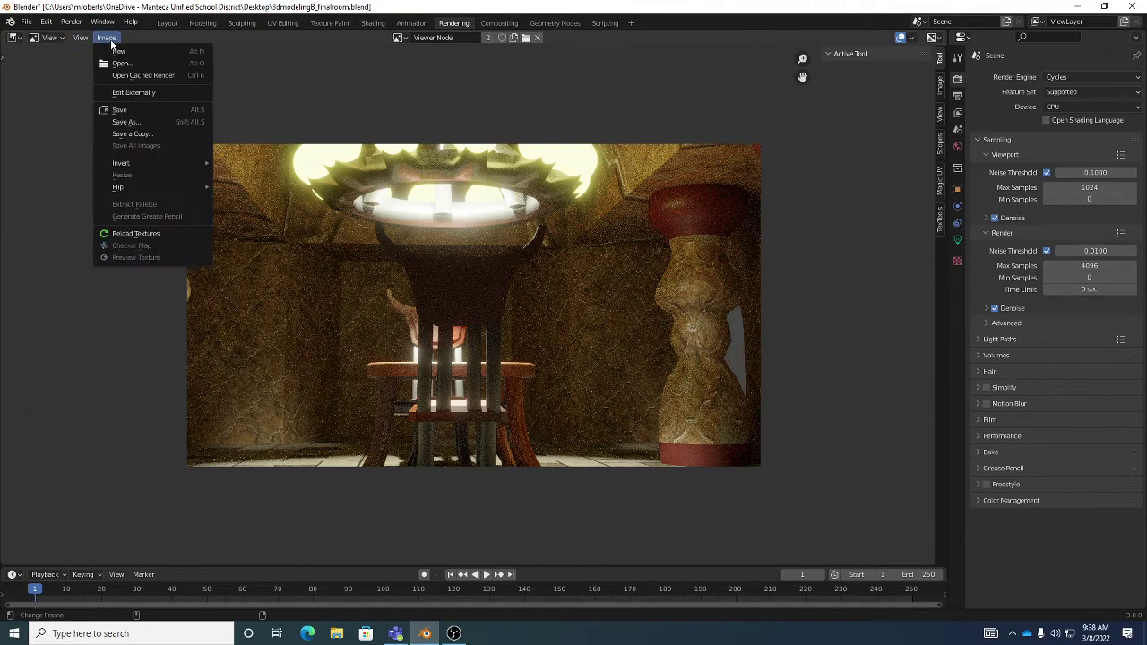
click(127, 123)
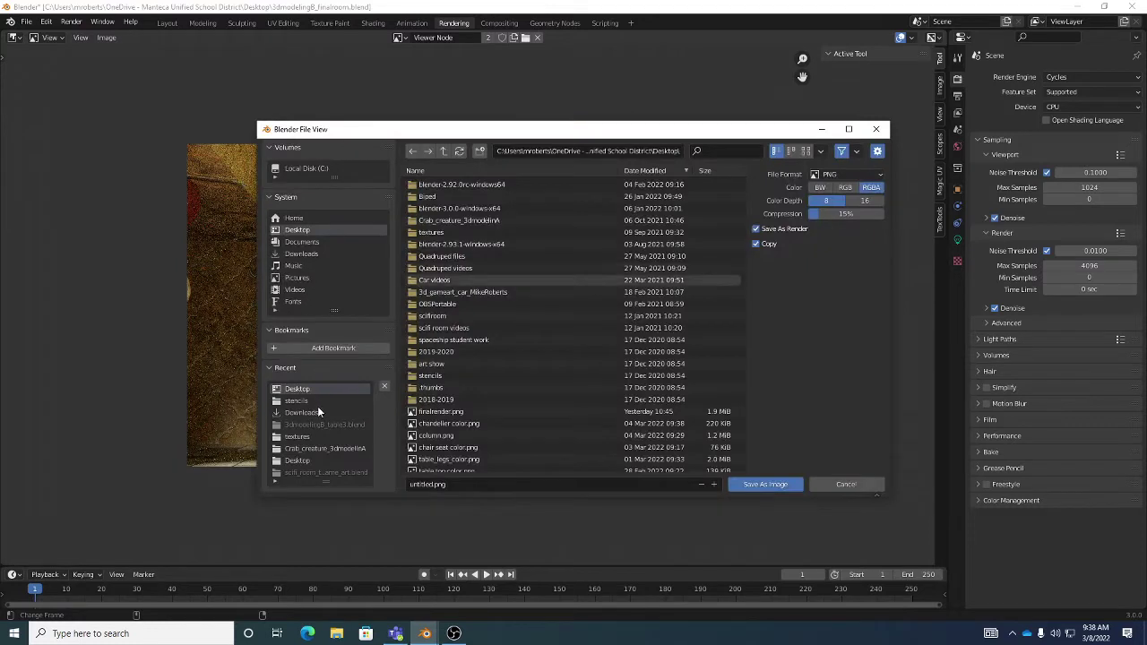
click(492, 411)
click(760, 484)
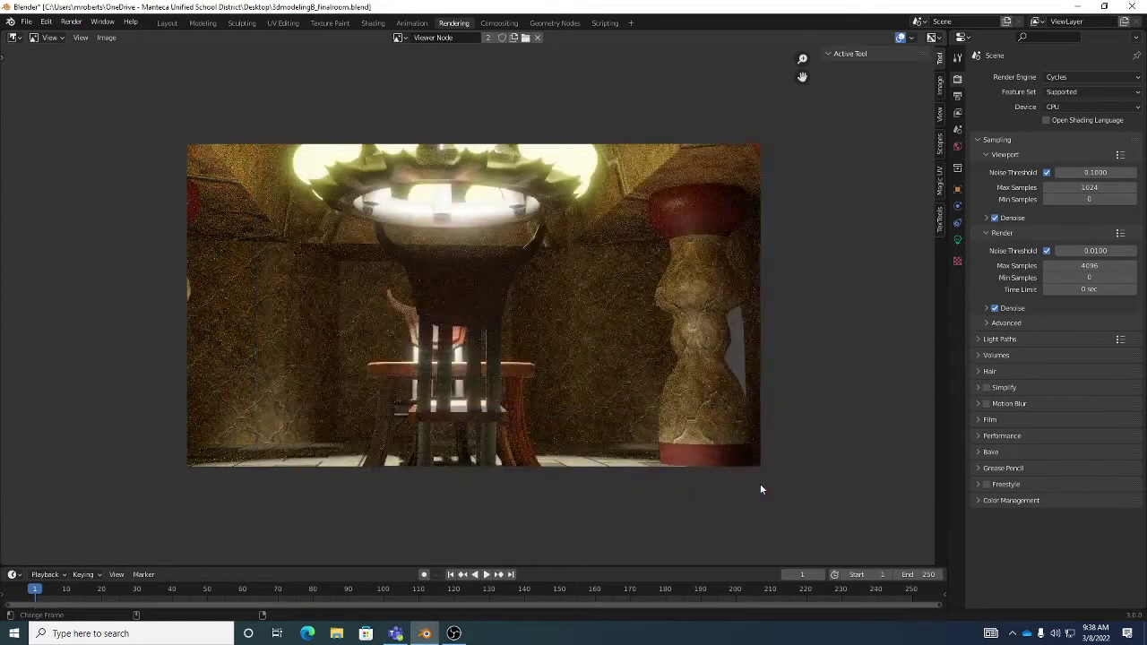